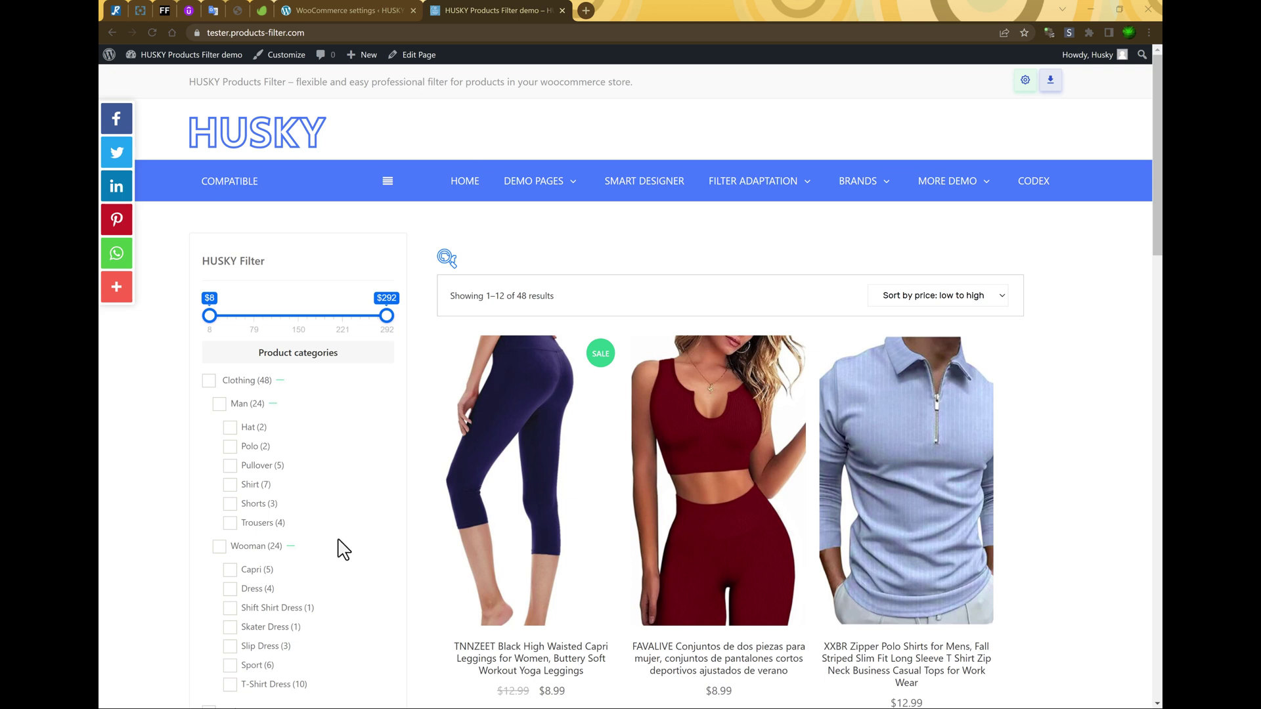
Browse the shop's filters, trying Product Color and Product tags, then return to the admin
scroll(369, 501, down, 2)
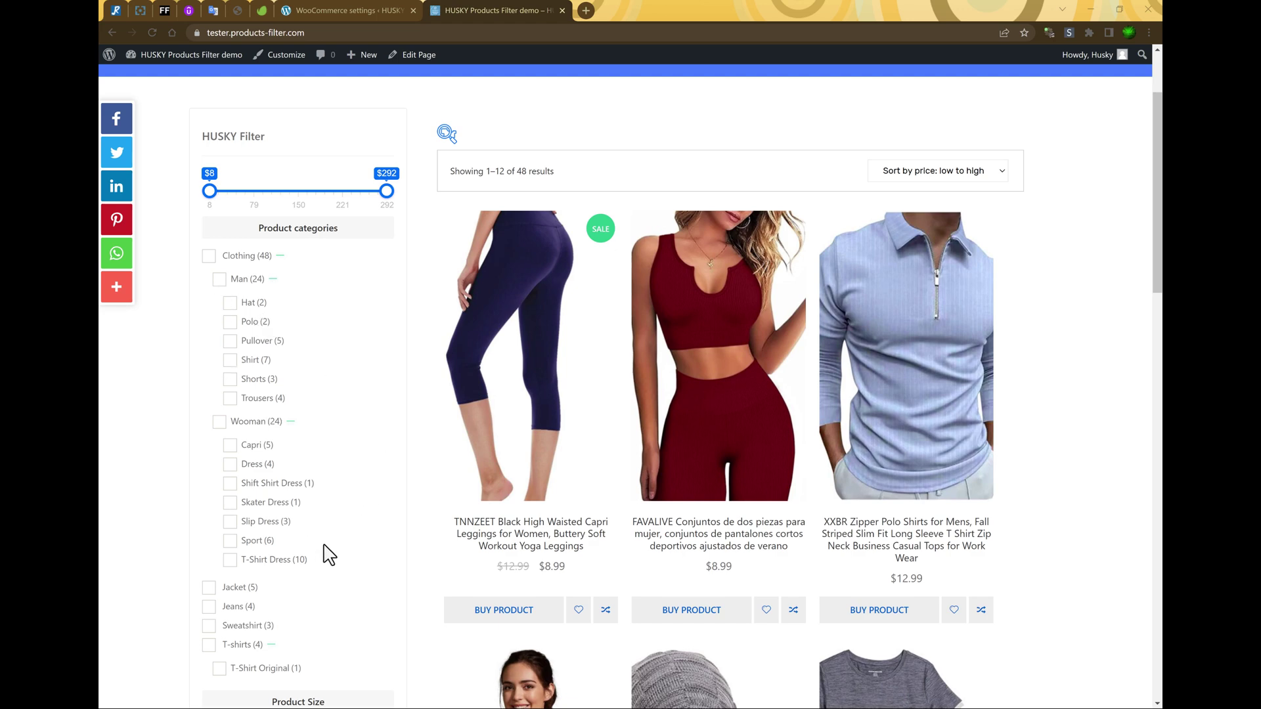
scroll(326, 549, down, 5)
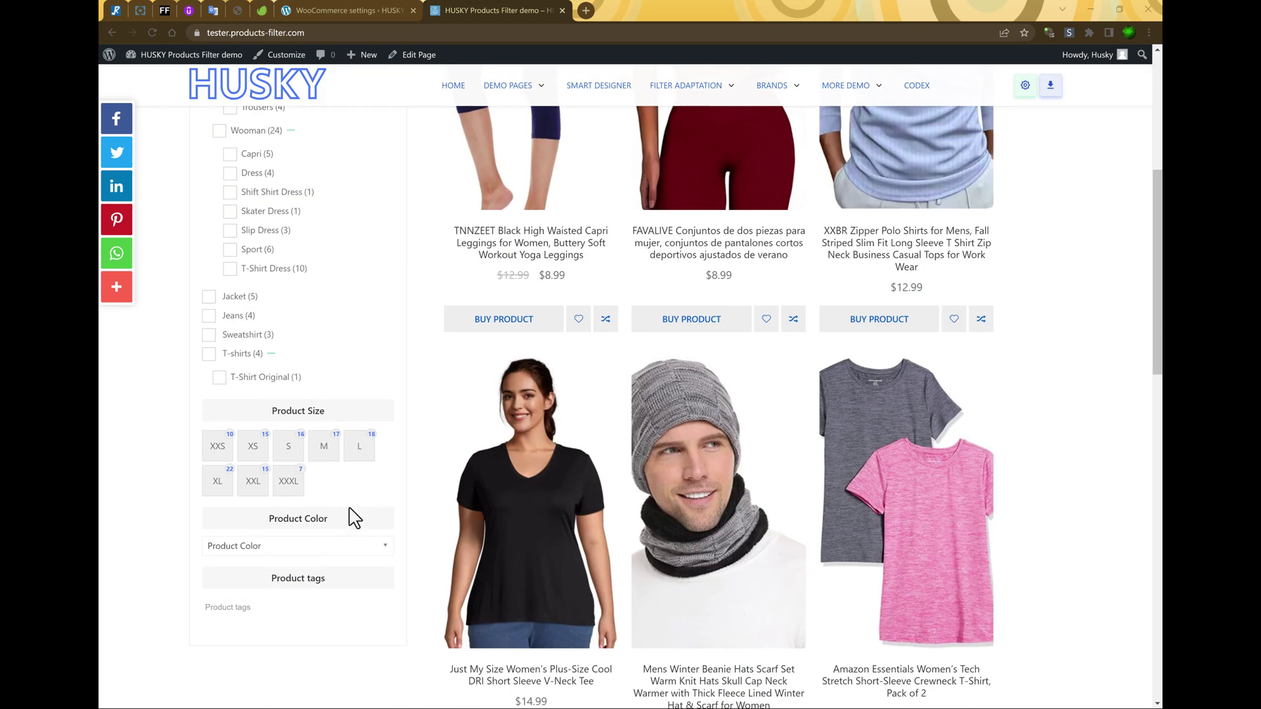
click(331, 546)
click(332, 546)
click(269, 608)
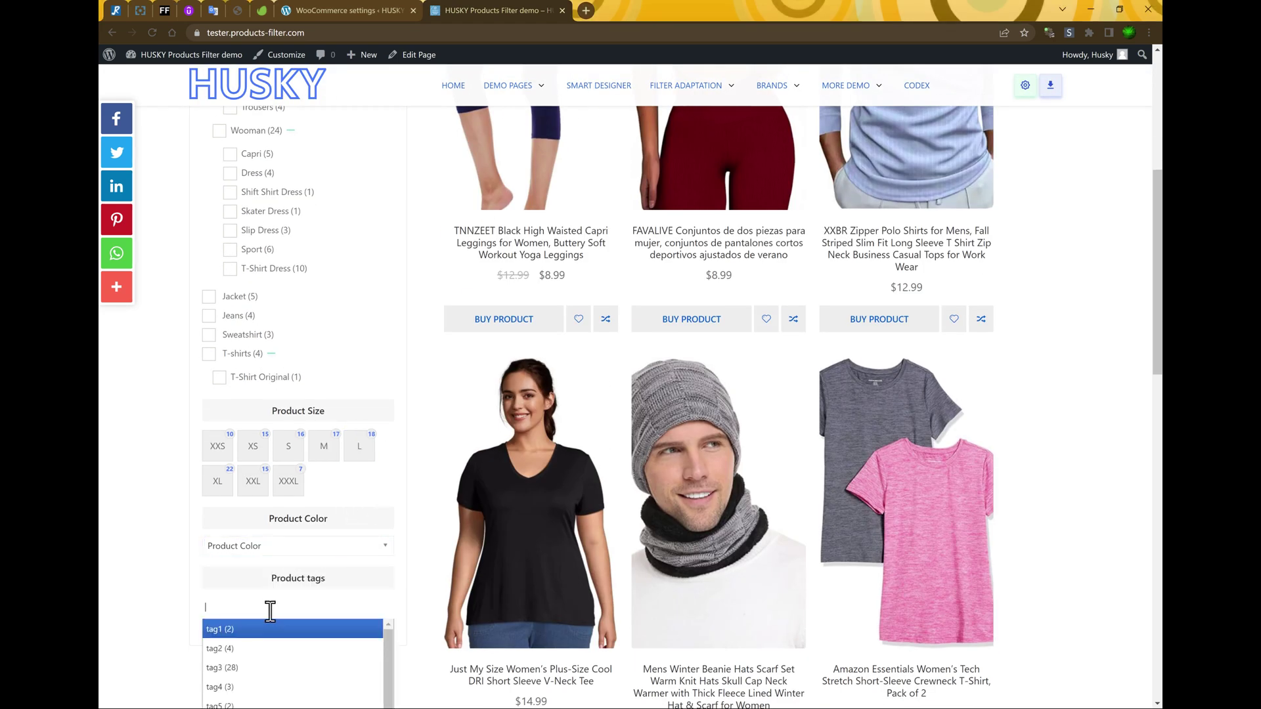
click(317, 13)
Switch the Product categories filter to Radio, save, and check it on the shop
scroll(563, 479, down, 2)
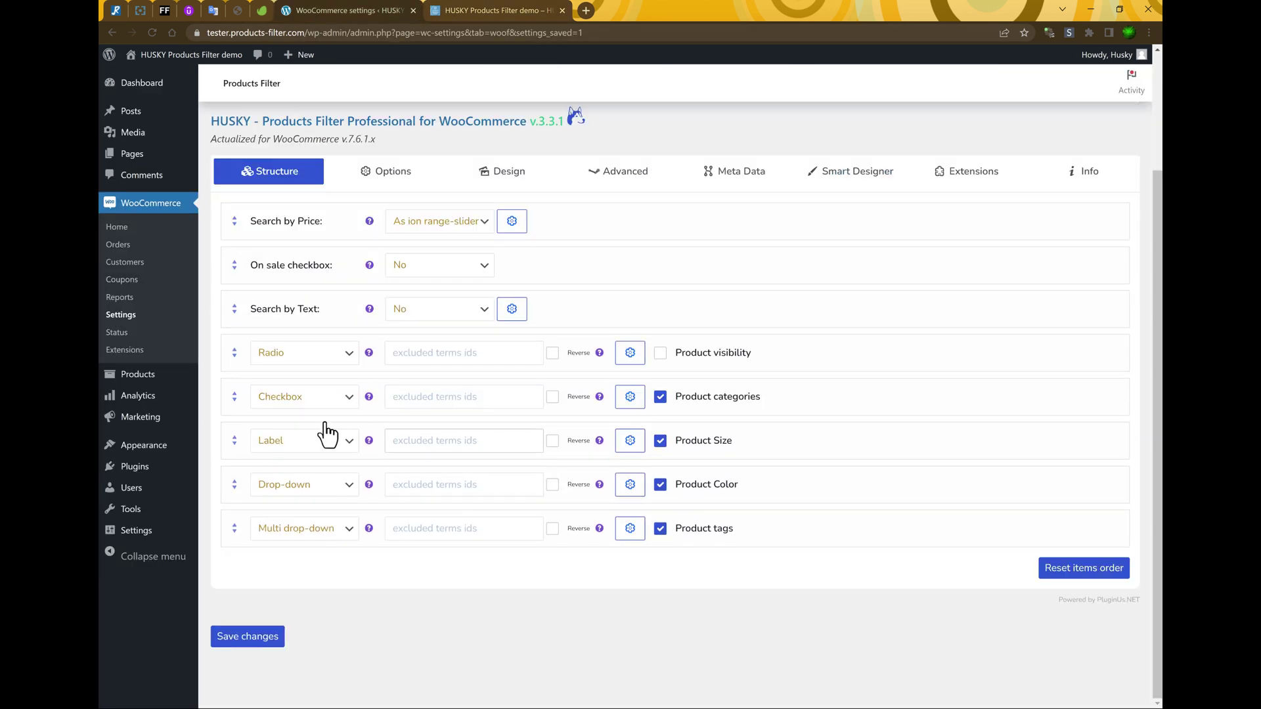
click(298, 397)
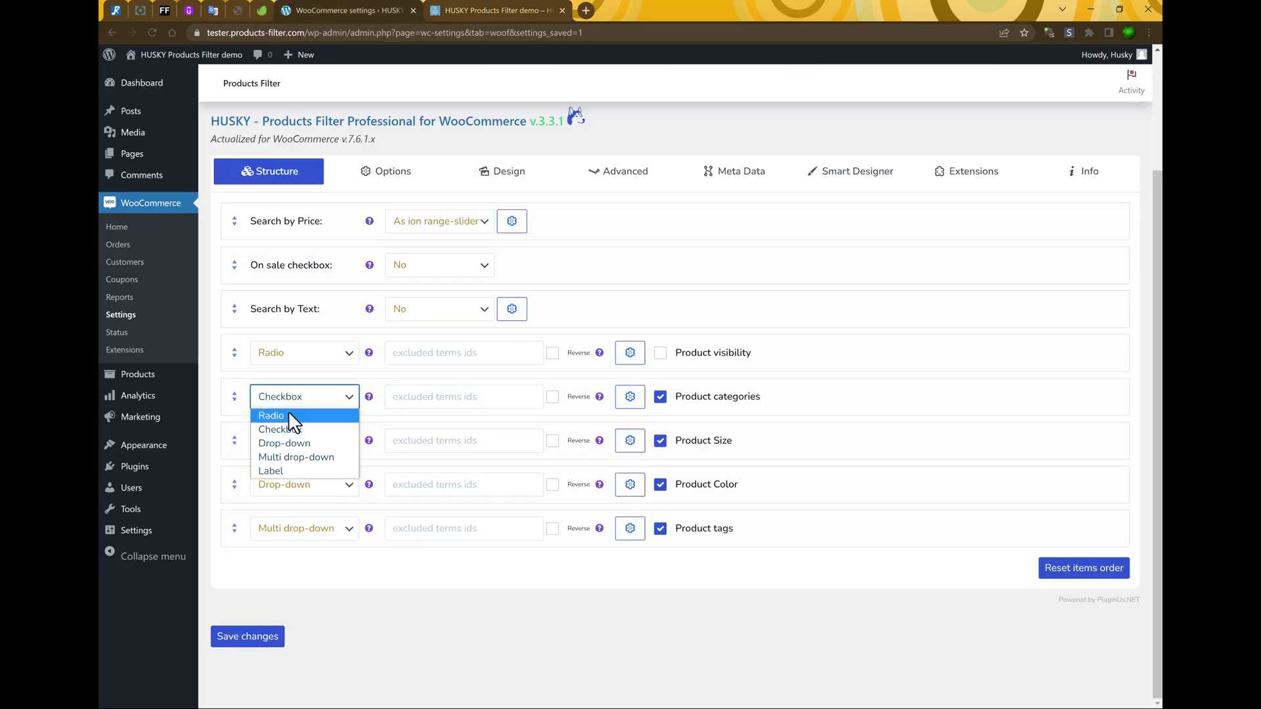
click(293, 416)
click(253, 640)
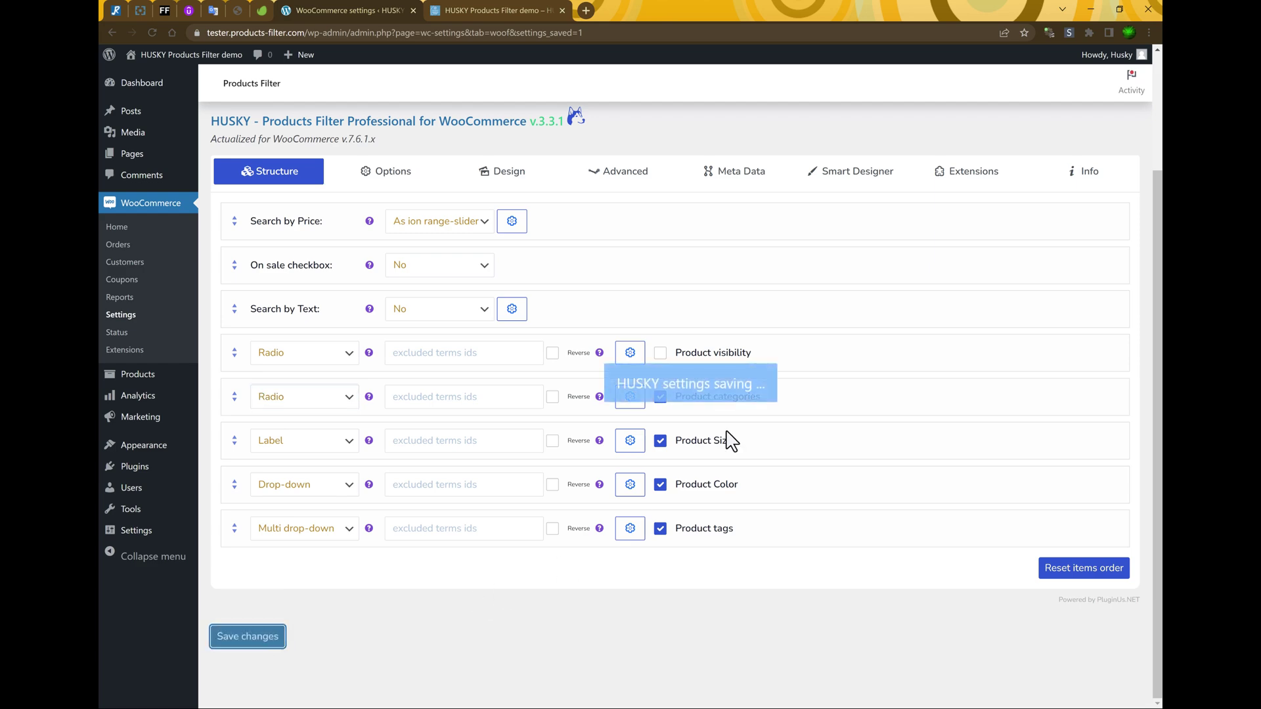
click(468, 9)
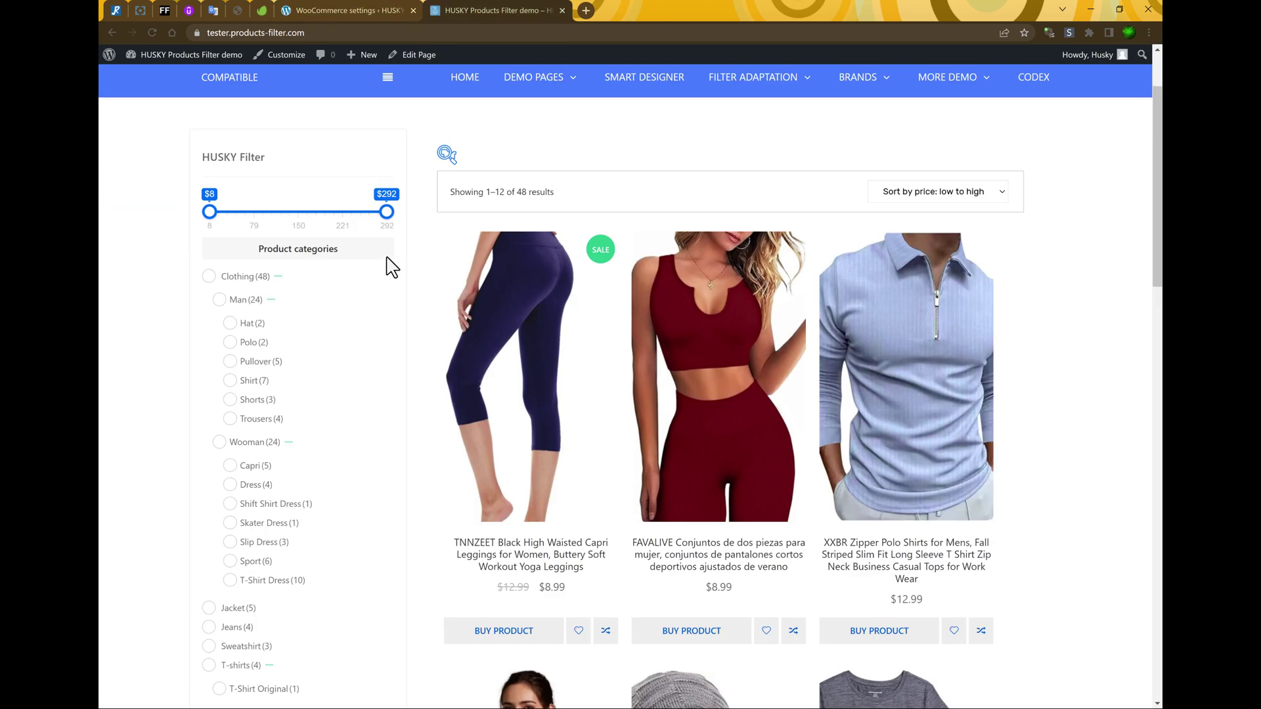
click(351, 11)
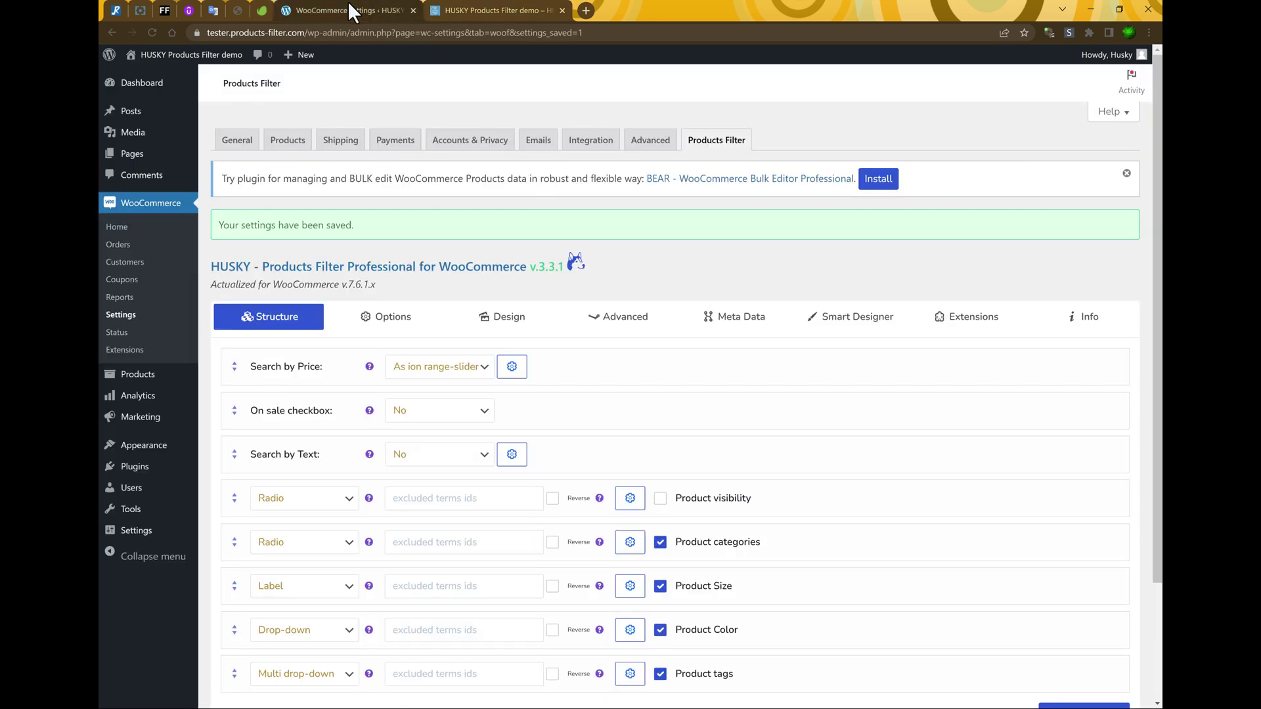
Keep the Product Color filter type as Drop-down
scroll(860, 442, down, 2)
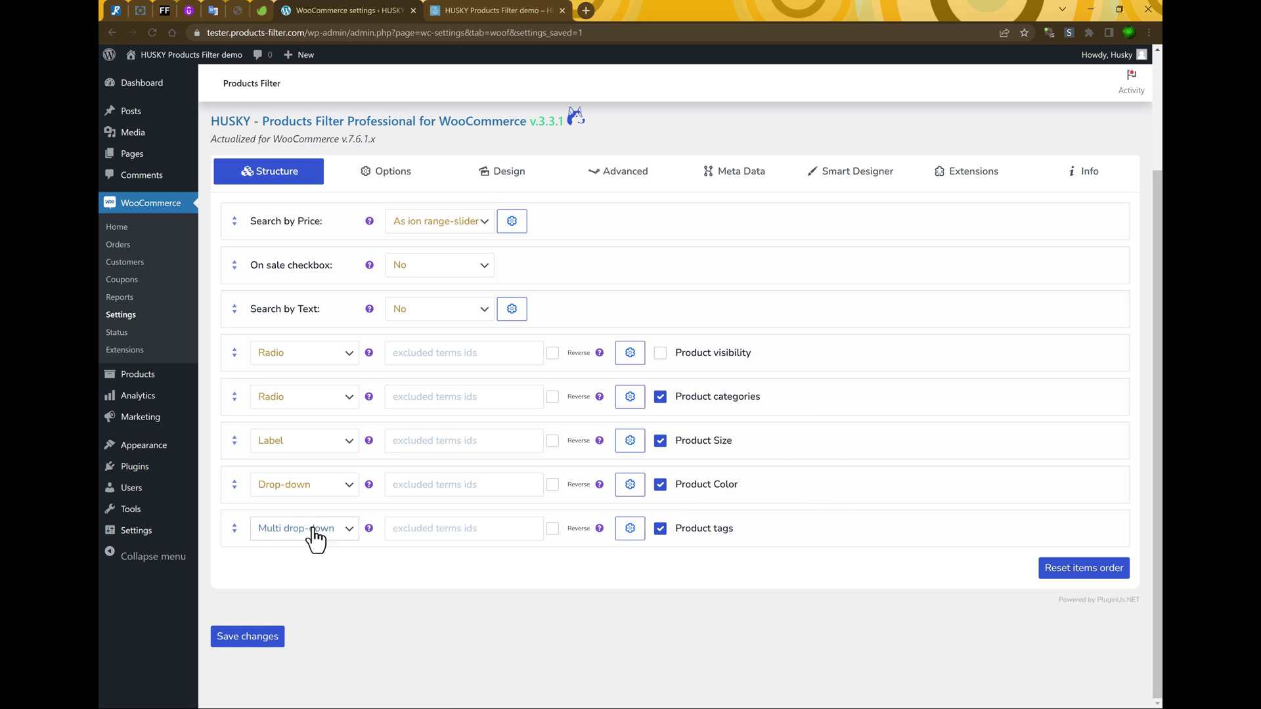
click(314, 487)
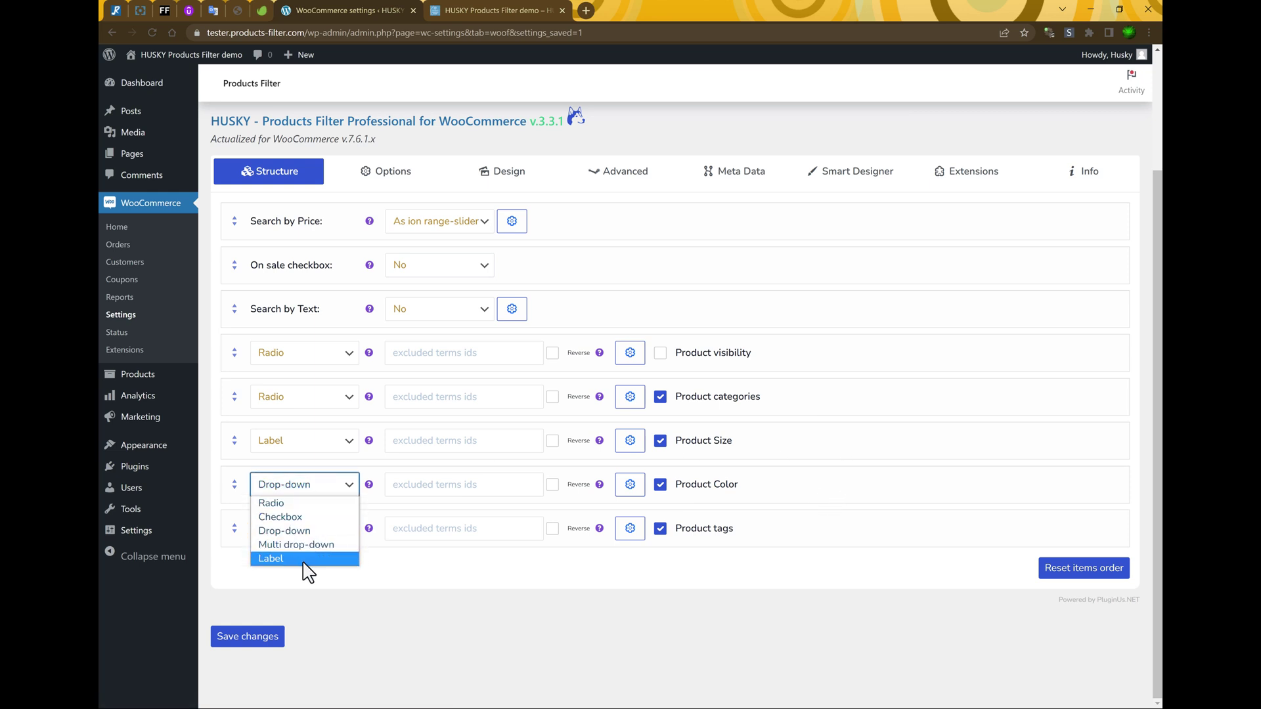
click(440, 585)
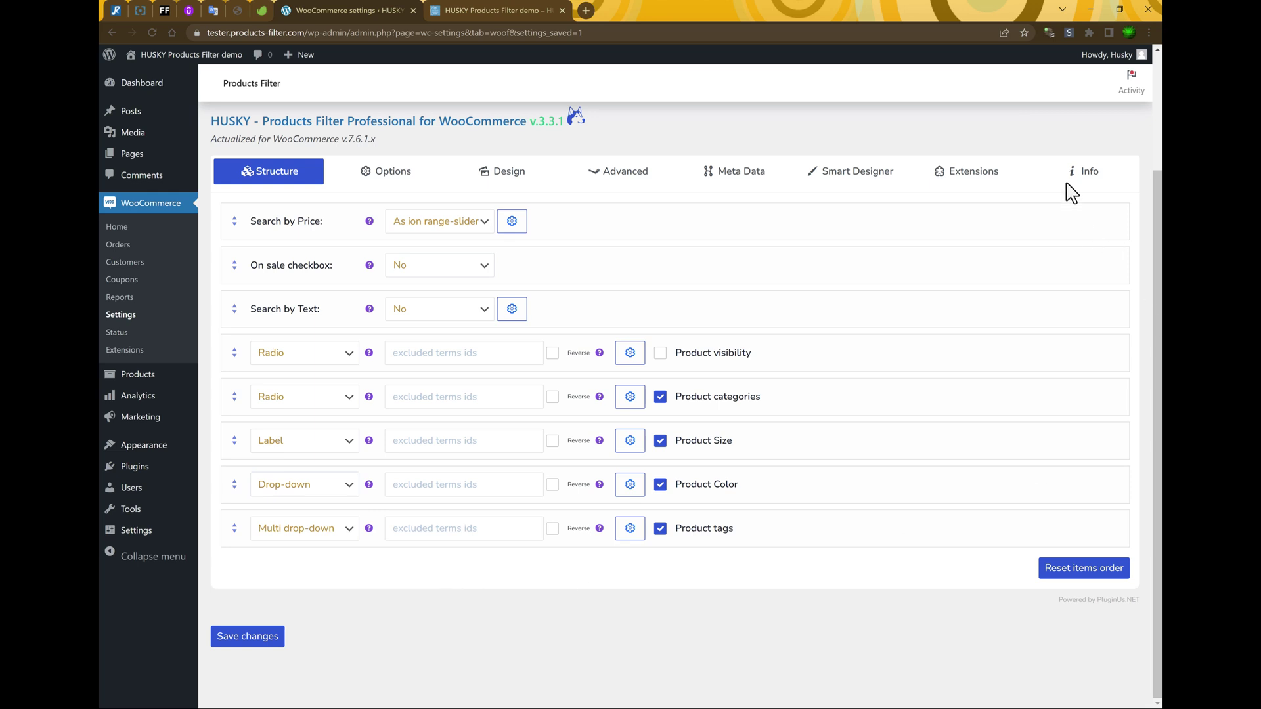
Tick the Color extension in the HUSKY Extensions list and save the changes
click(972, 180)
scroll(1017, 428, down, 6)
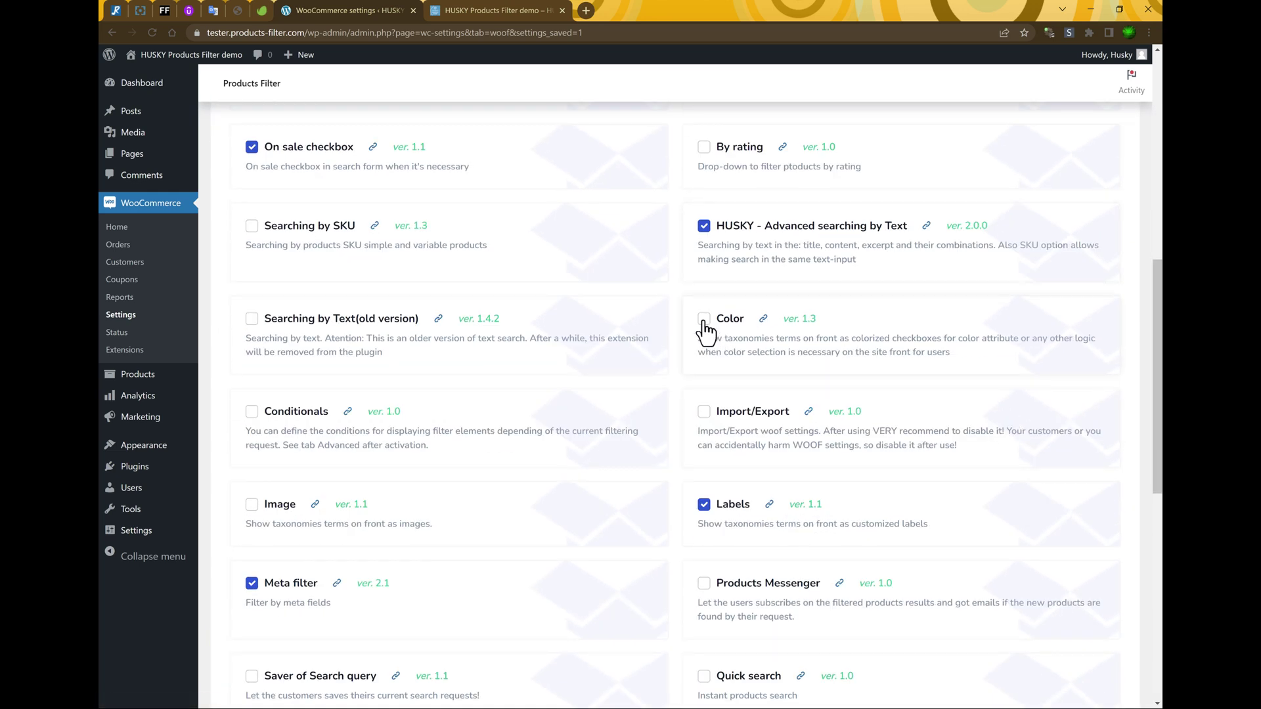
scroll(676, 408, down, 8)
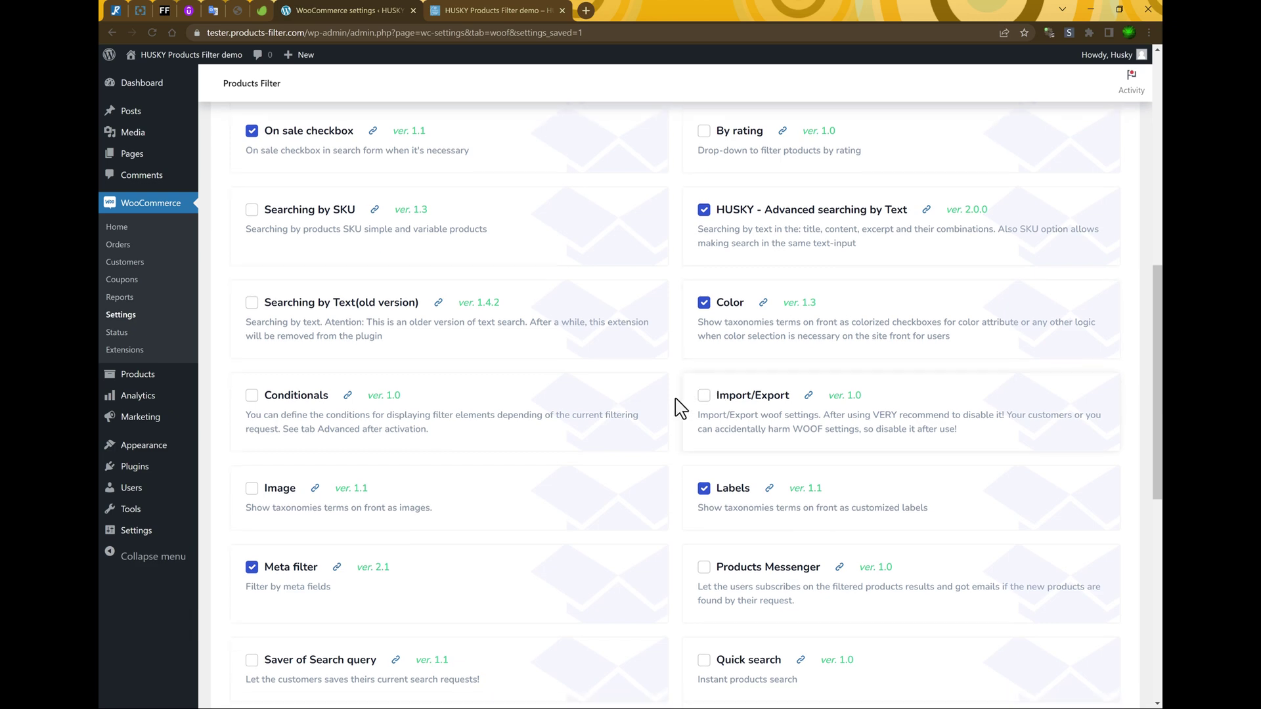
click(266, 640)
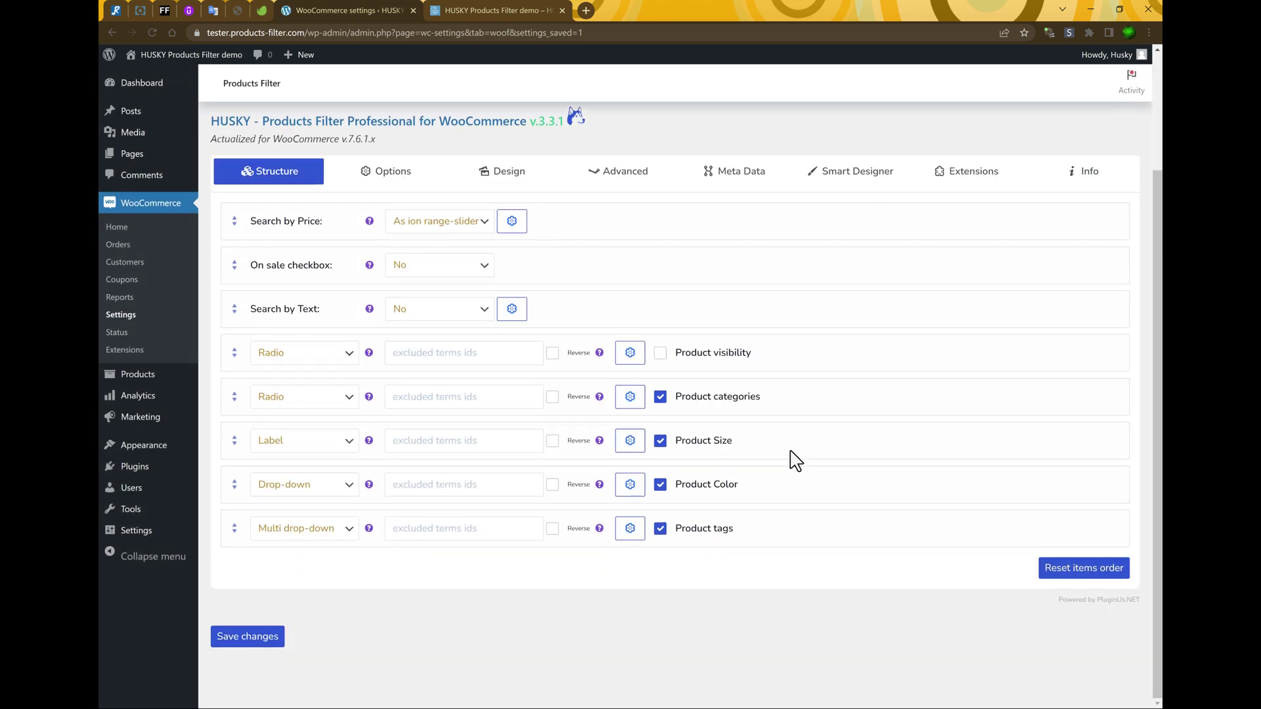
Set Product Color's filter type to Color, save, and expand its colour terms list
click(287, 489)
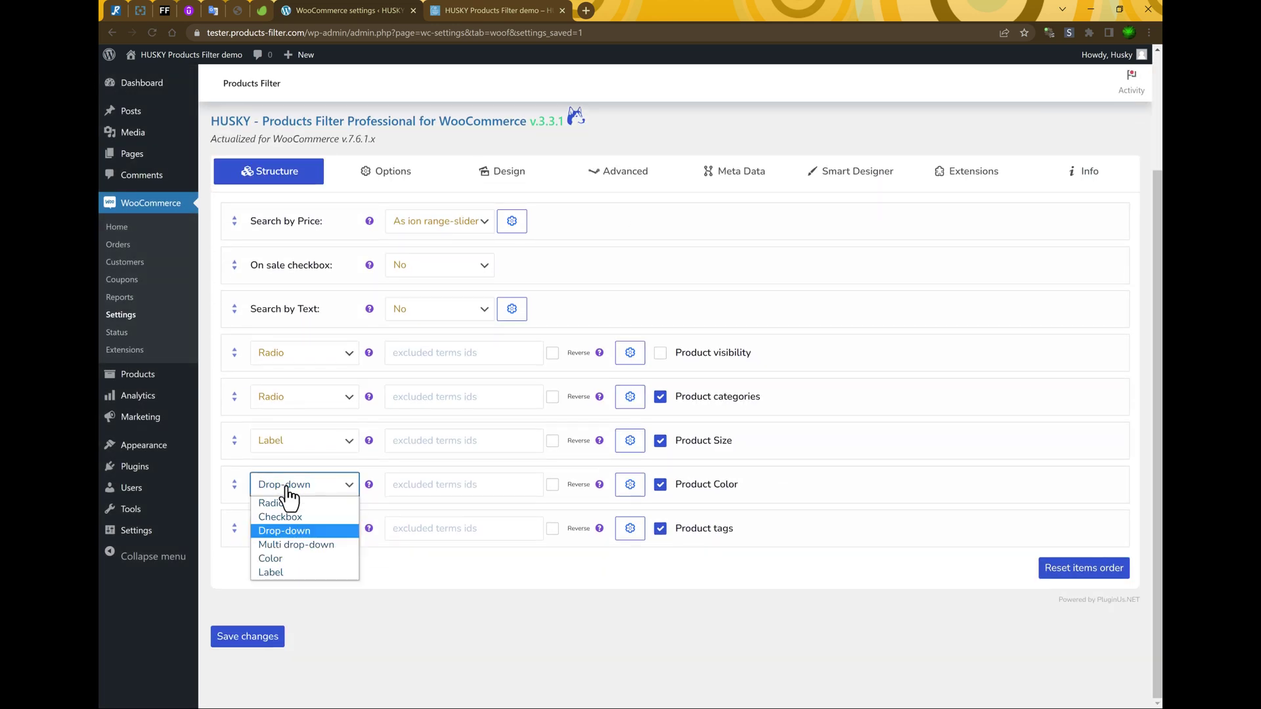
click(287, 559)
click(258, 640)
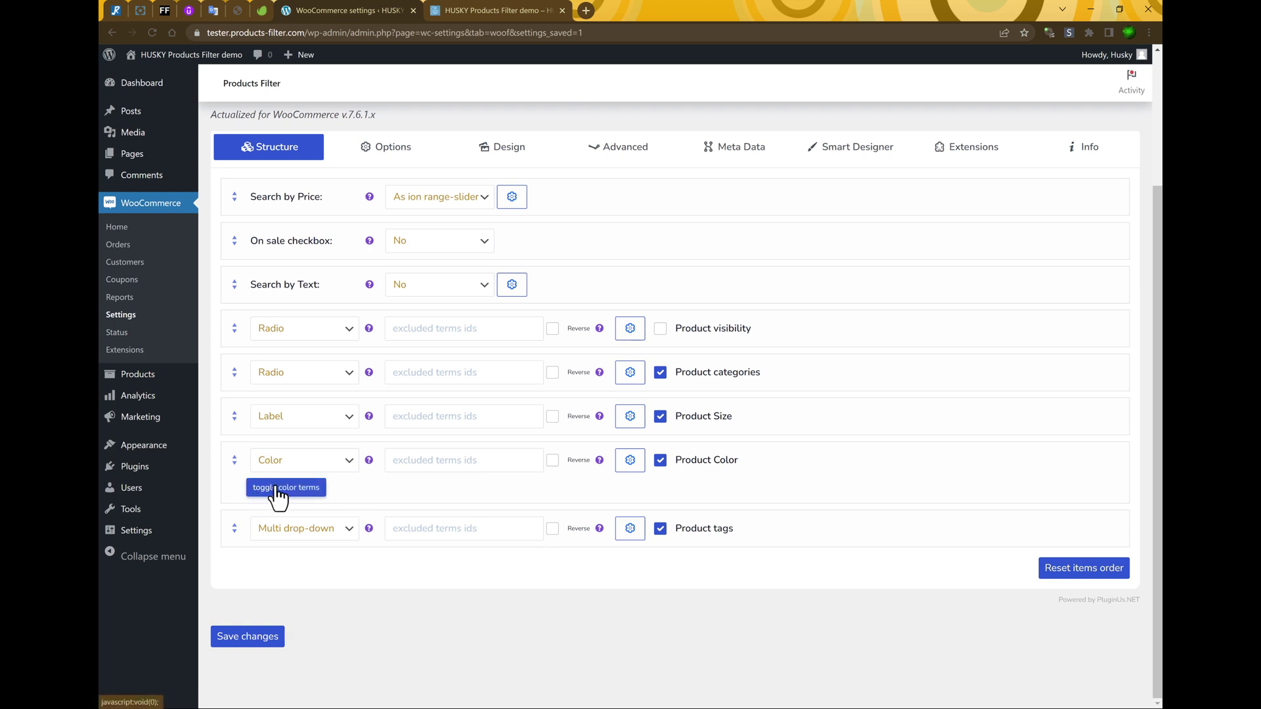
click(277, 489)
scroll(723, 512, down, 4)
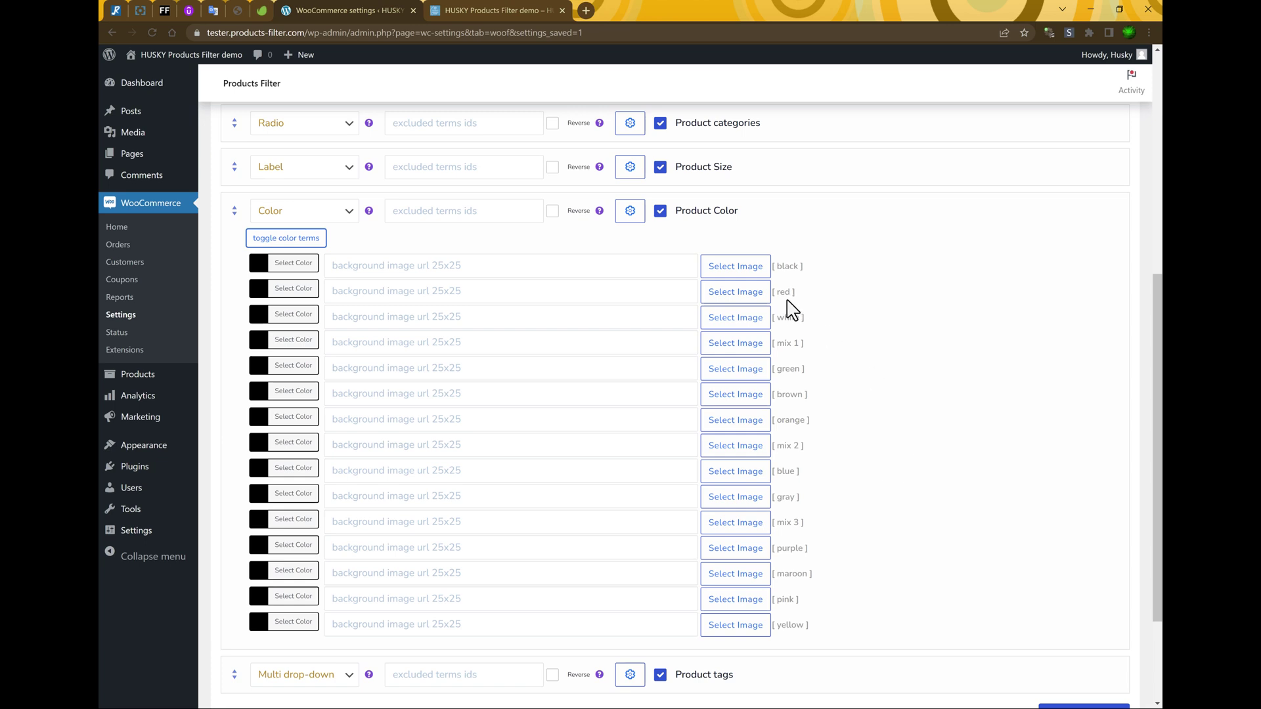
Give the red colour term a red swatch (#dd3333)
click(266, 293)
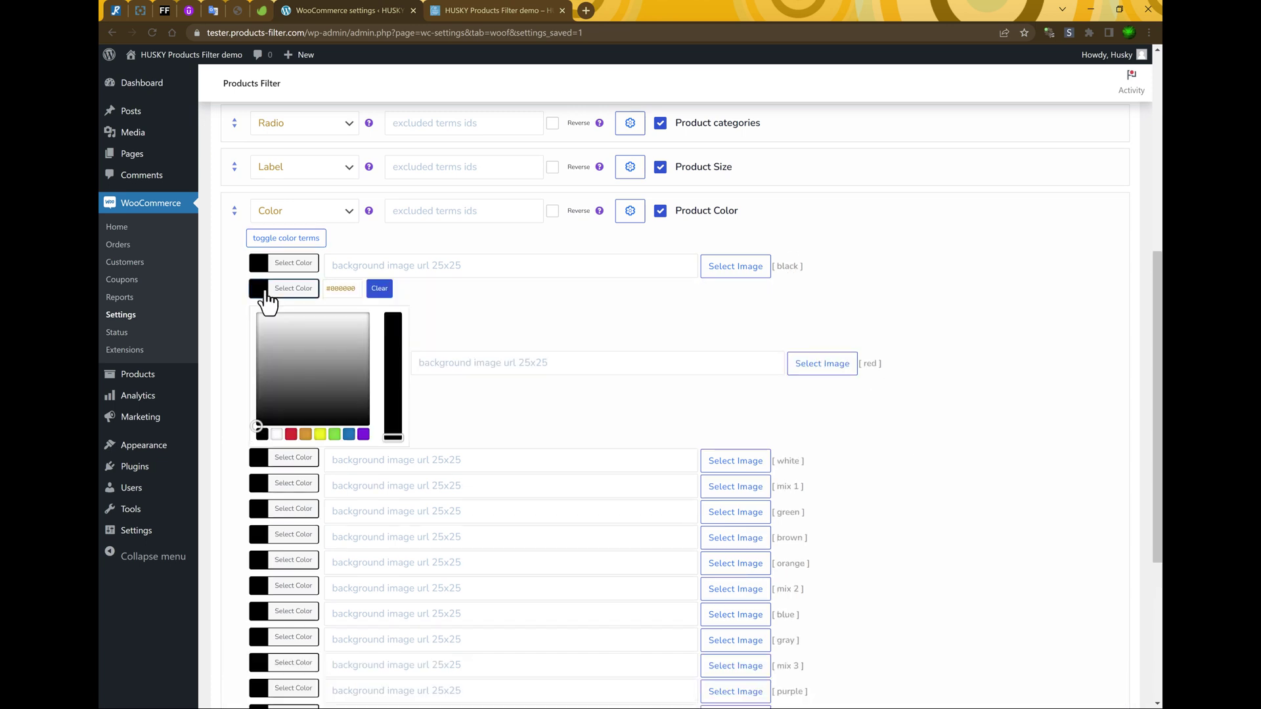
click(291, 434)
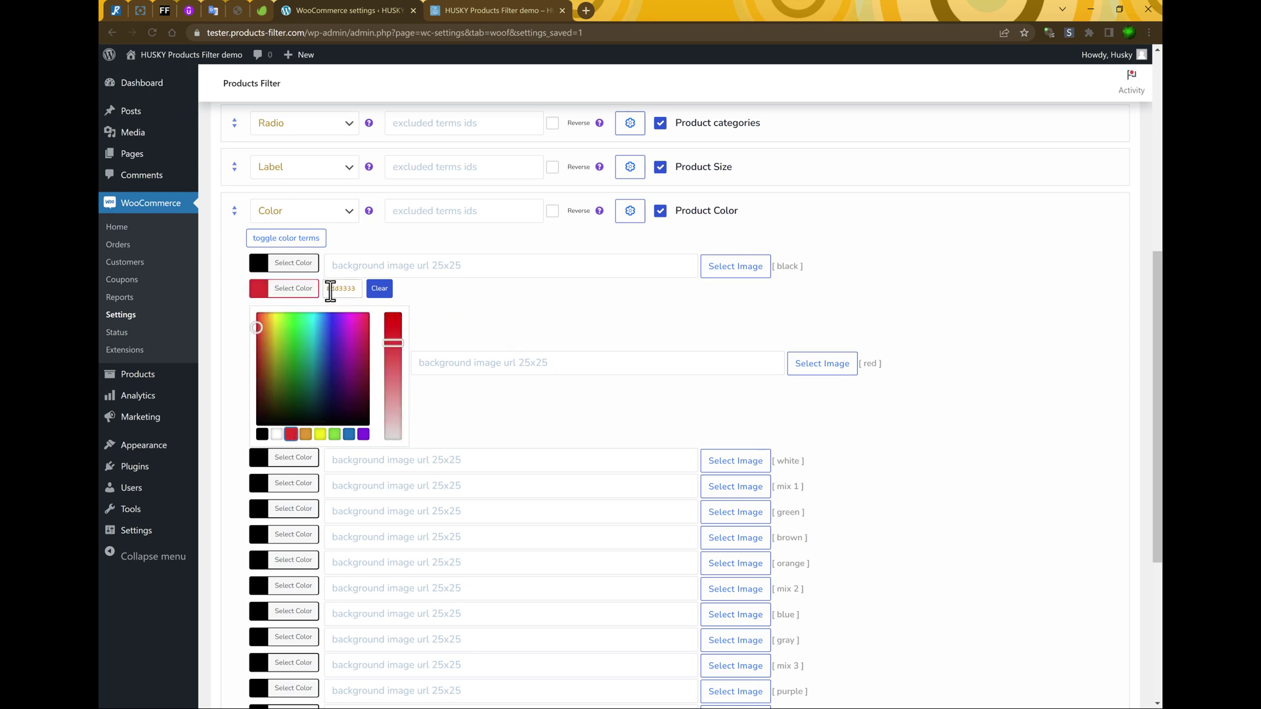
drag(330, 293, 349, 289)
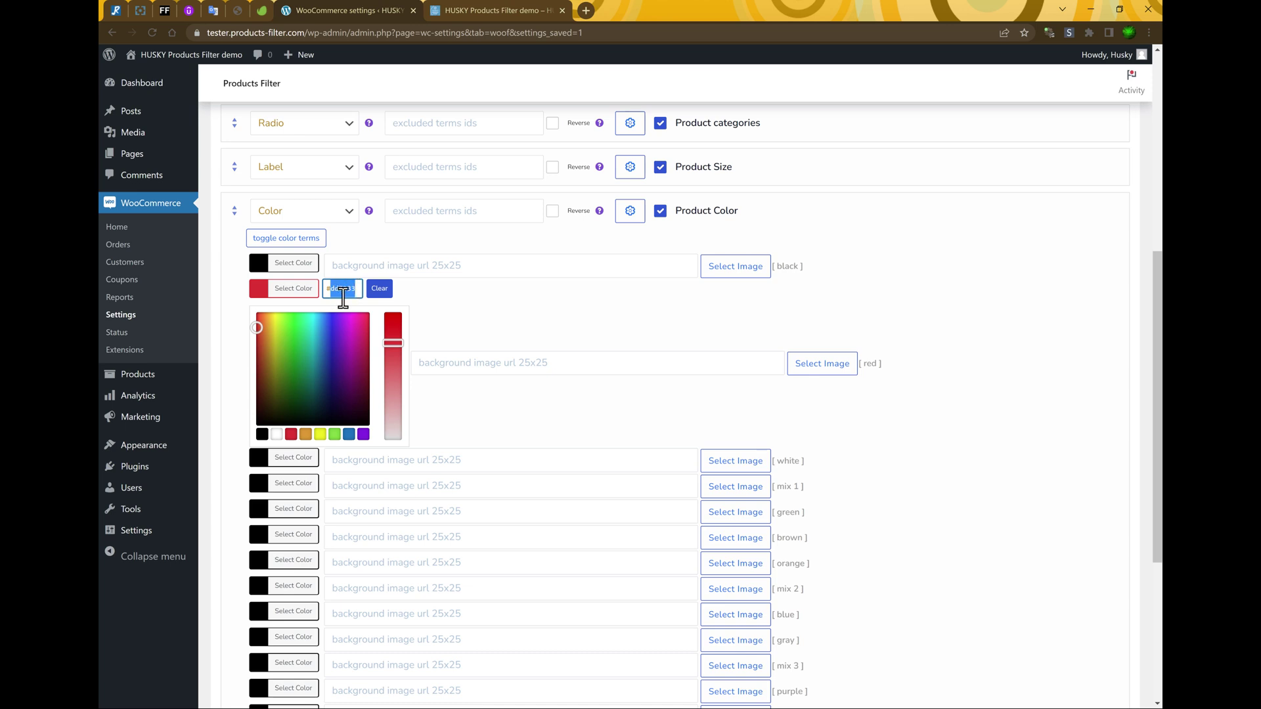
click(470, 303)
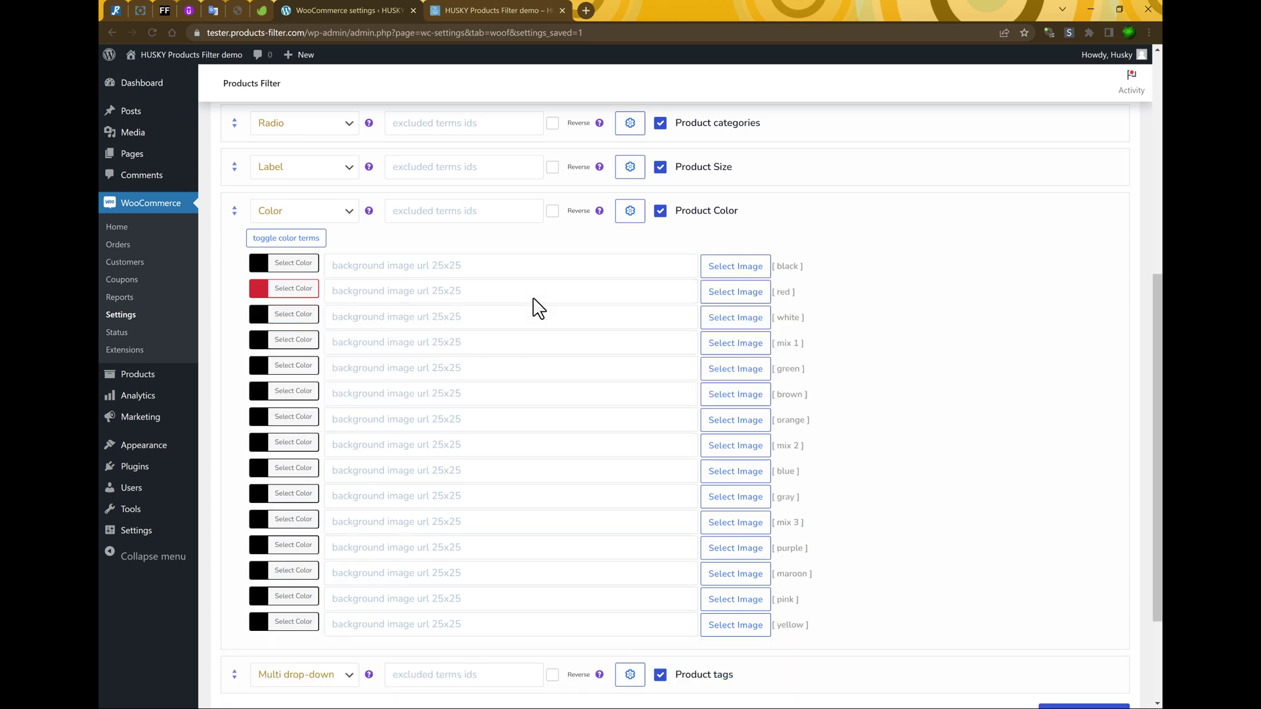
Set the white colour term's swatch to #ffffff, leaving mix 1 unchanged
click(297, 316)
click(262, 347)
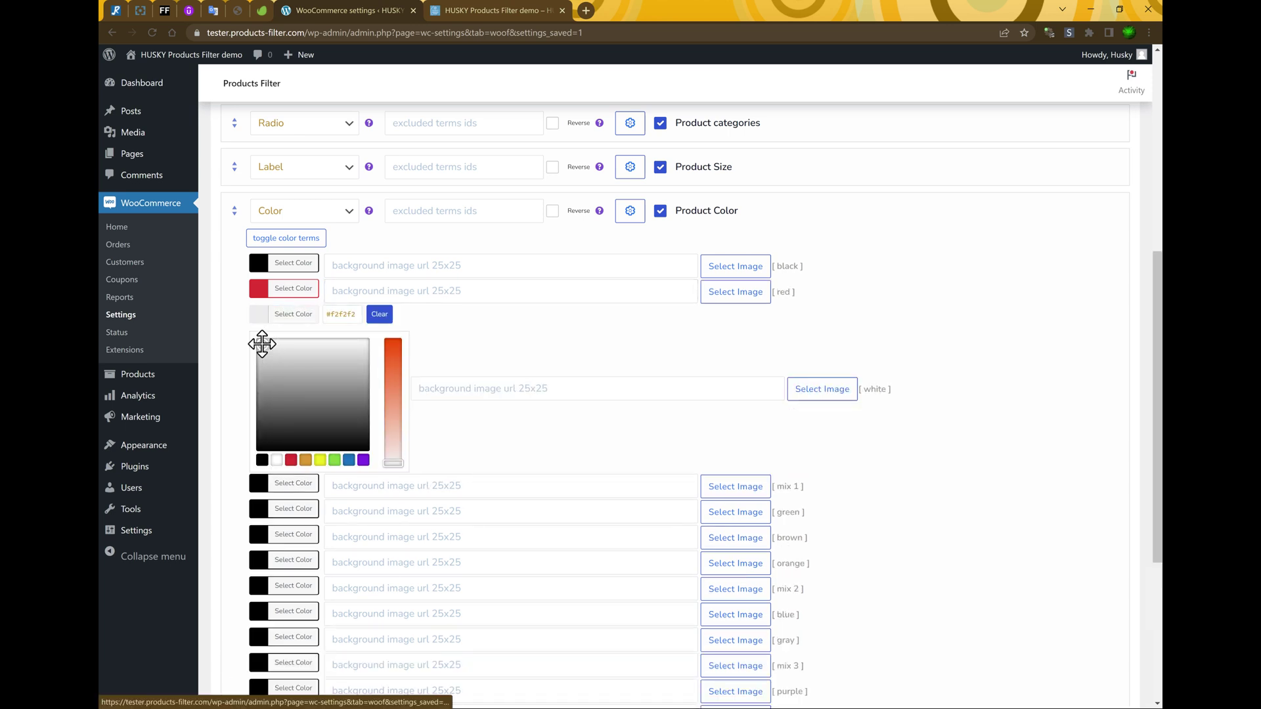
click(334, 315)
drag(335, 315, 358, 314)
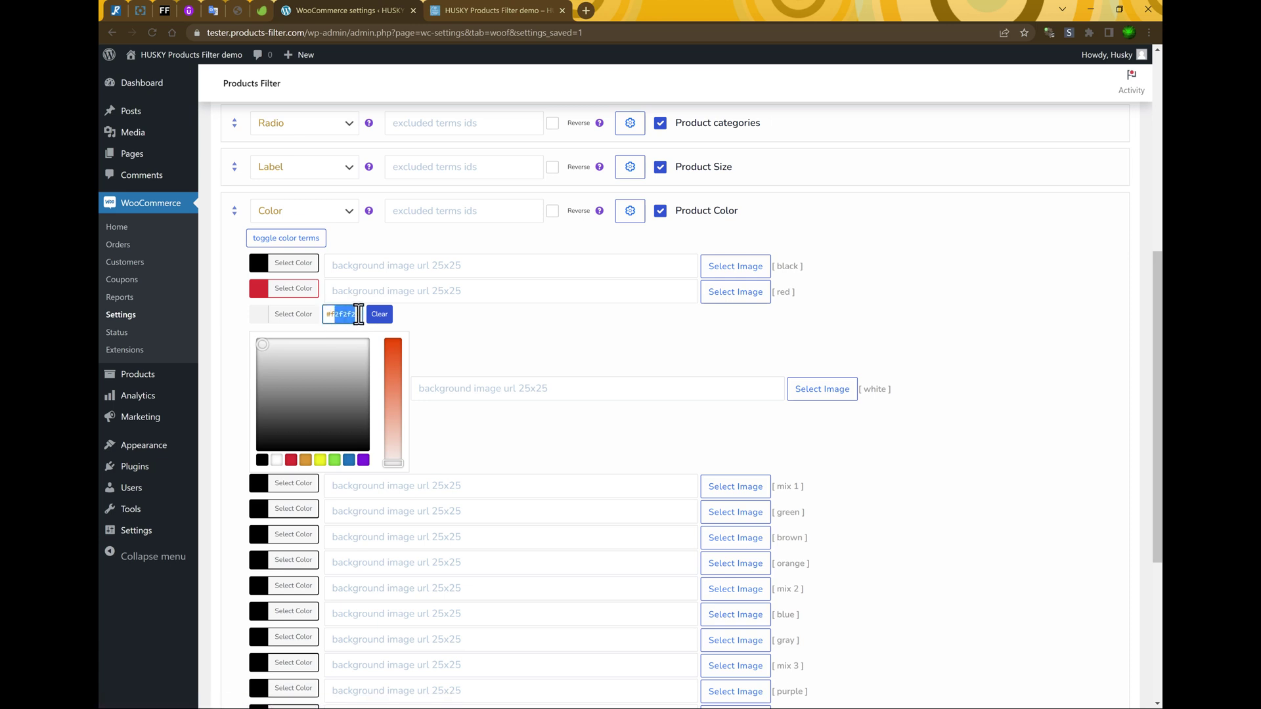
text(ffffff)
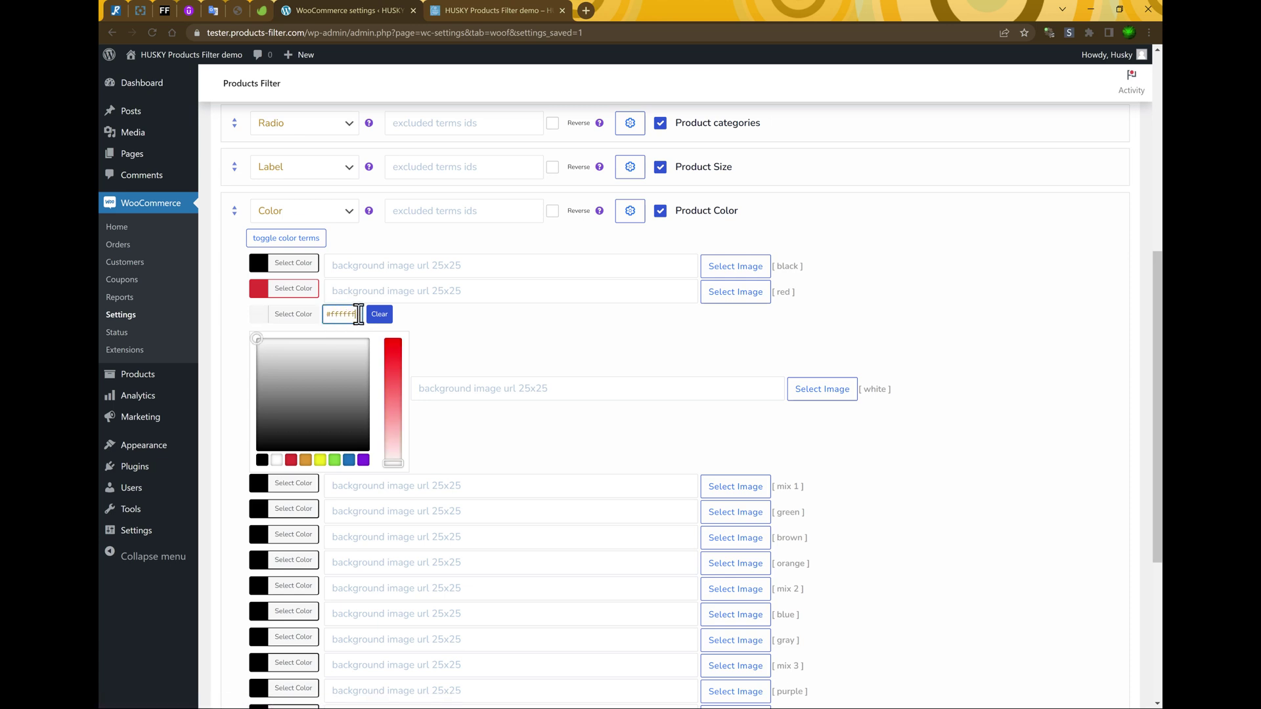
click(546, 329)
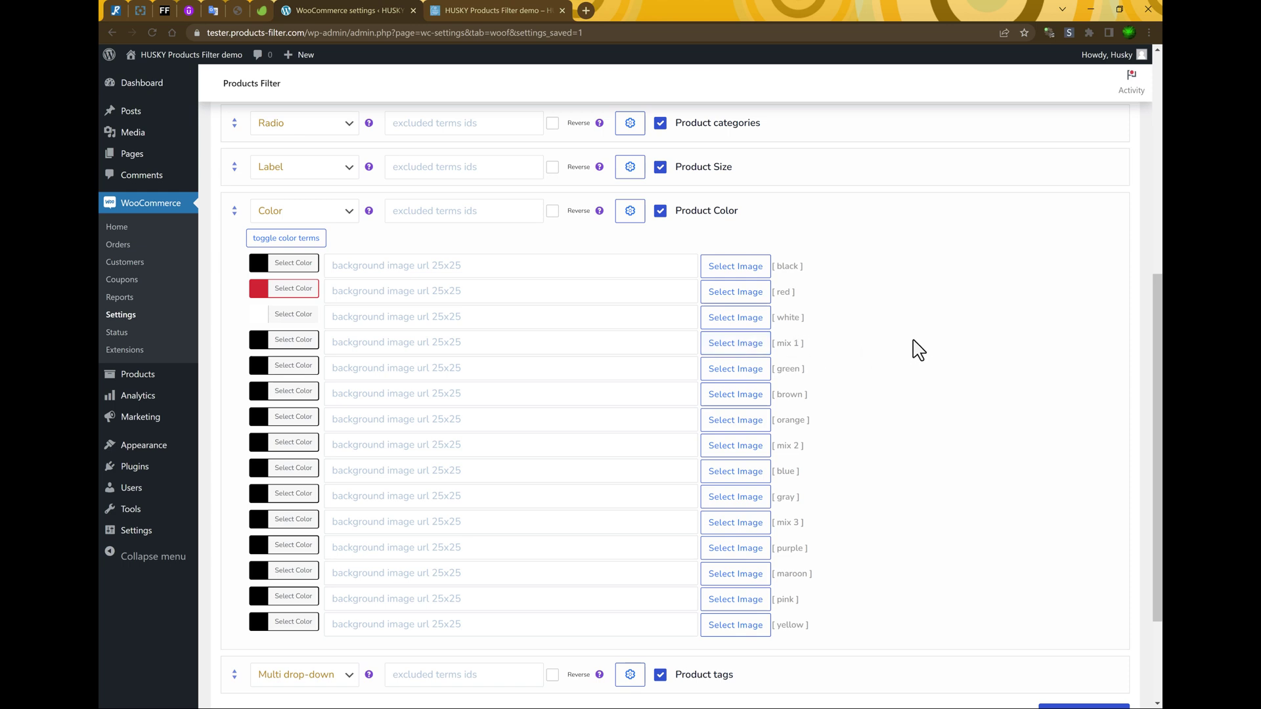
click(294, 342)
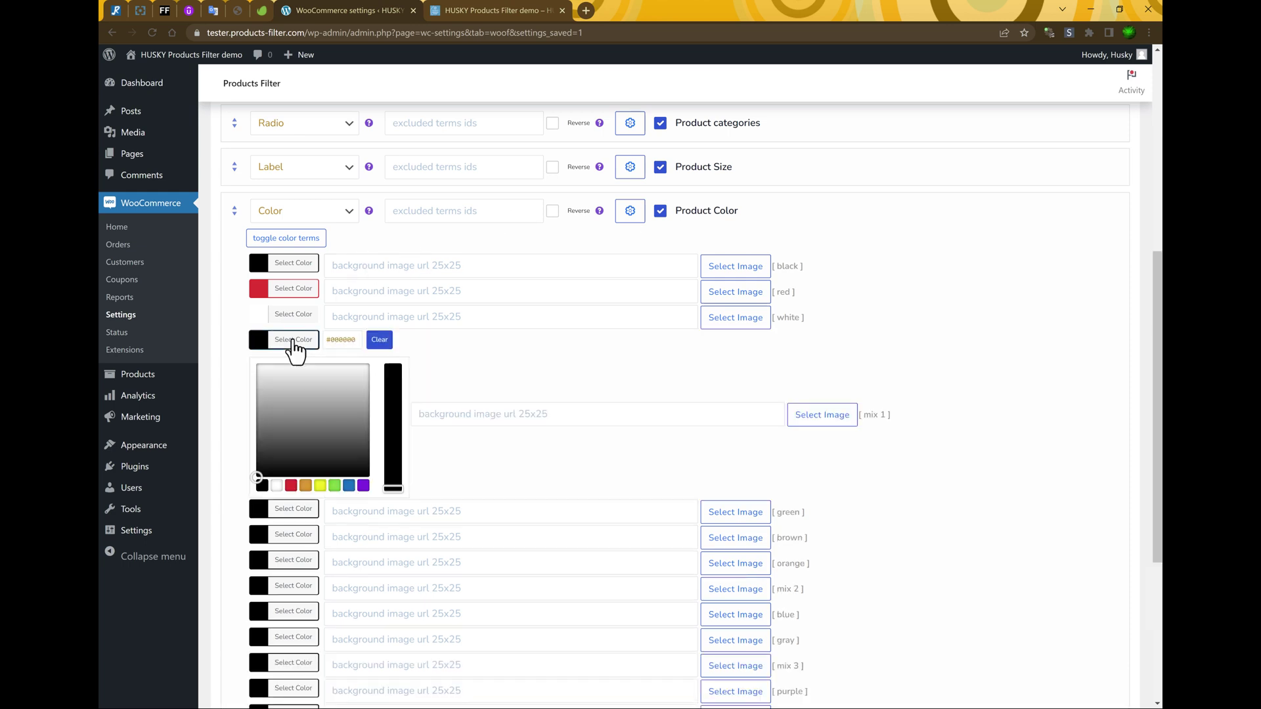
click(294, 342)
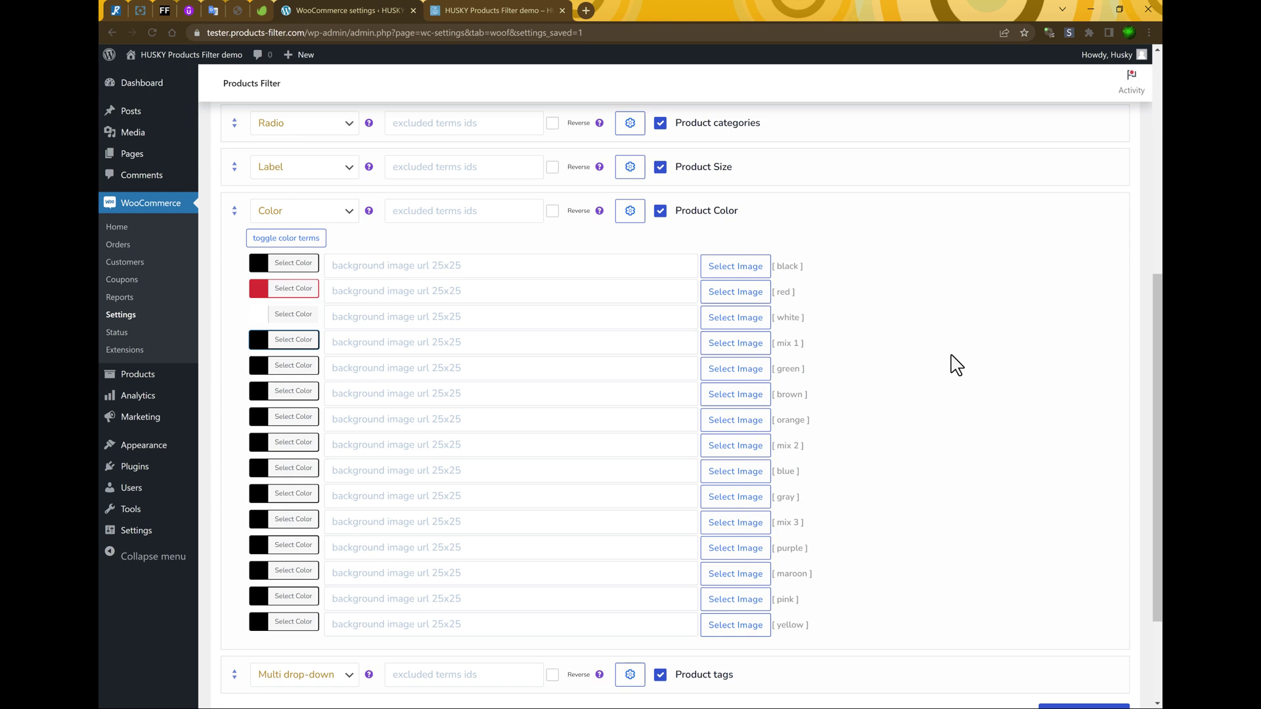
Set mix 1's background image to United_Kingdom.png from the Media Library
click(733, 348)
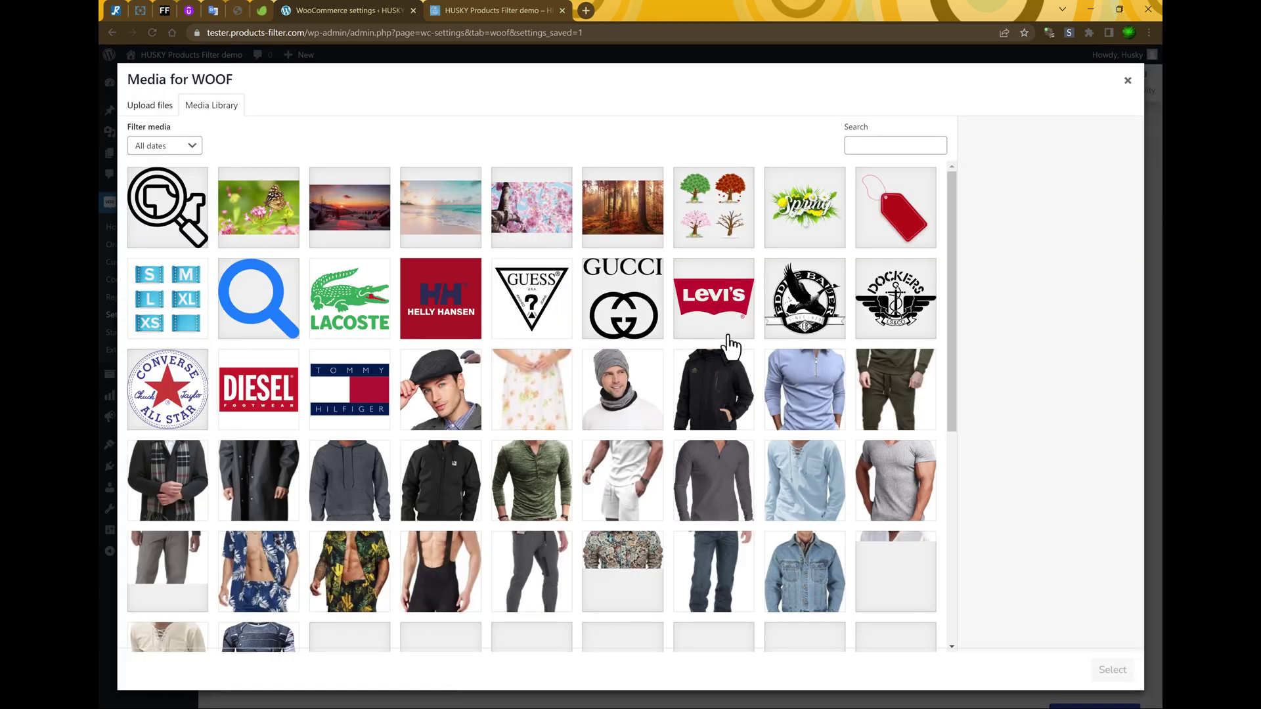
scroll(655, 443, down, 5)
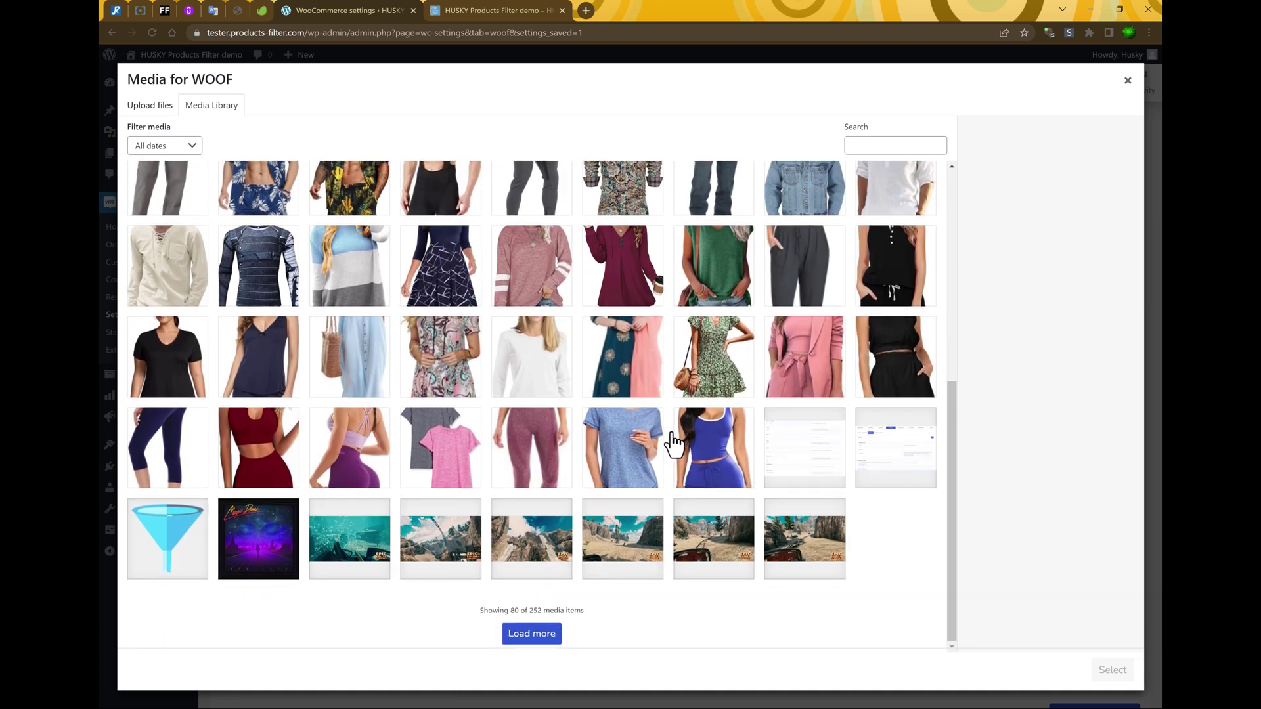
click(545, 639)
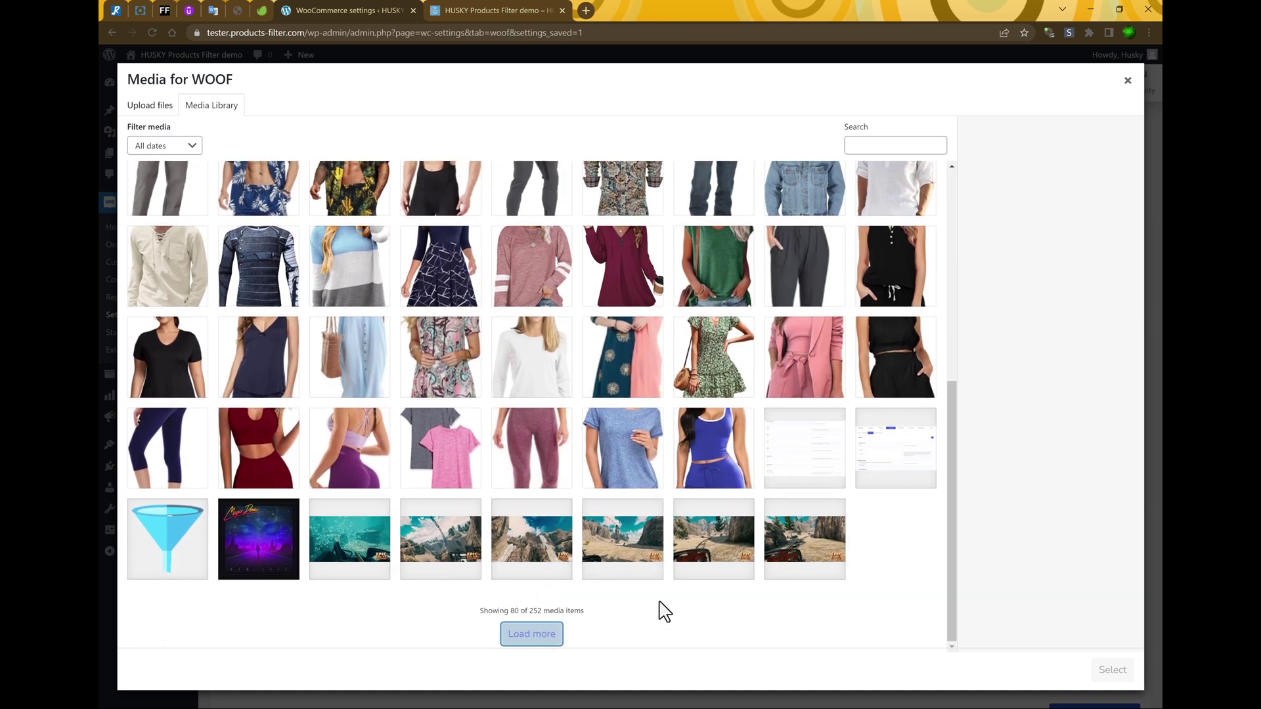
scroll(680, 578, down, 3)
scroll(681, 578, down, 3)
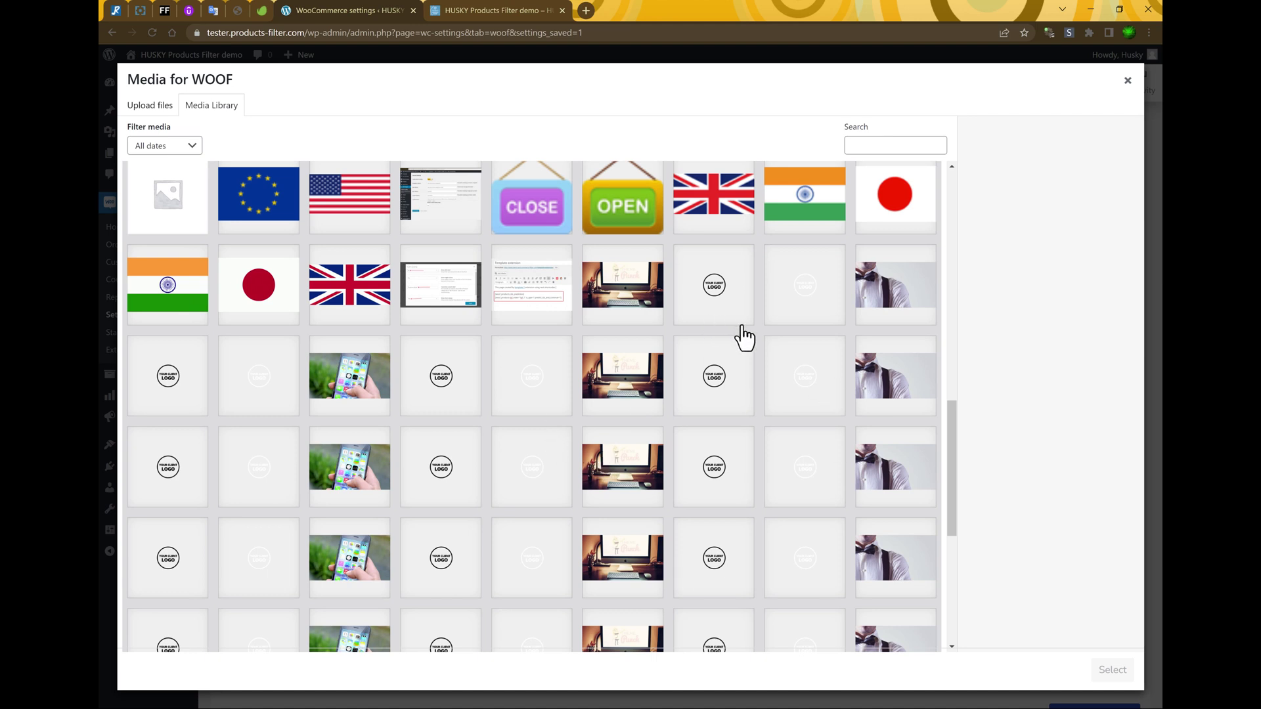
click(723, 197)
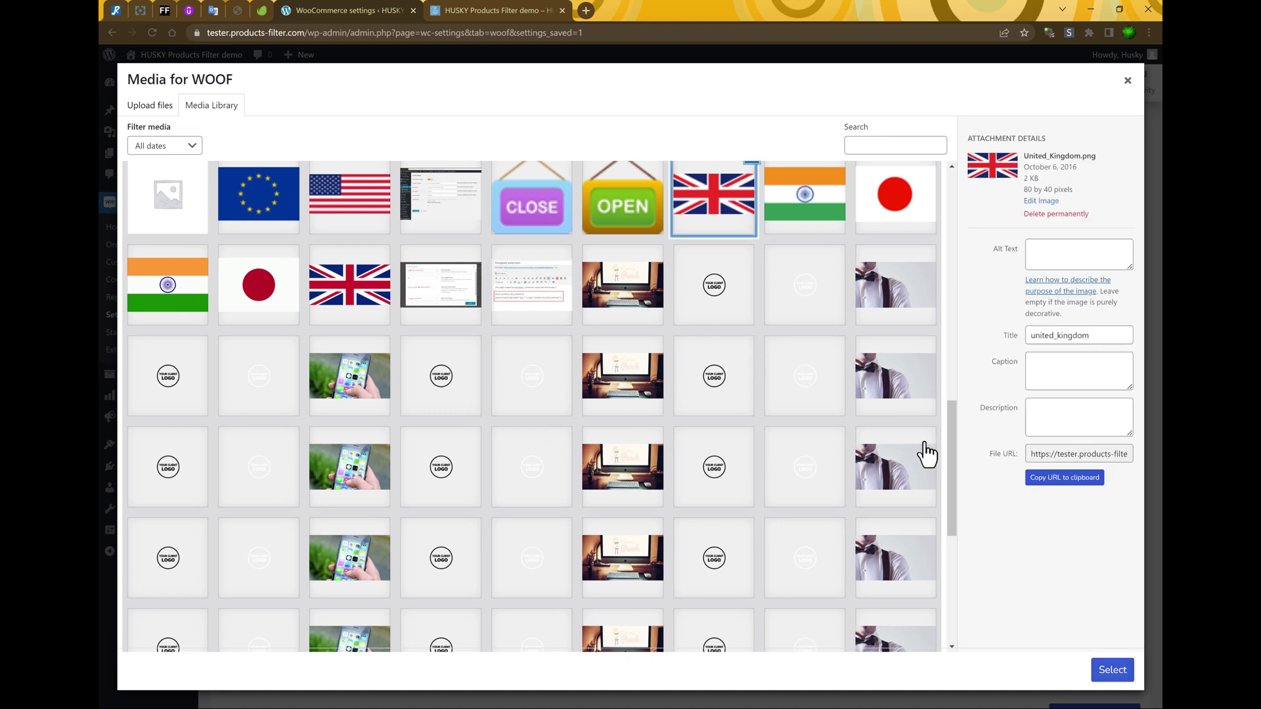
click(1114, 668)
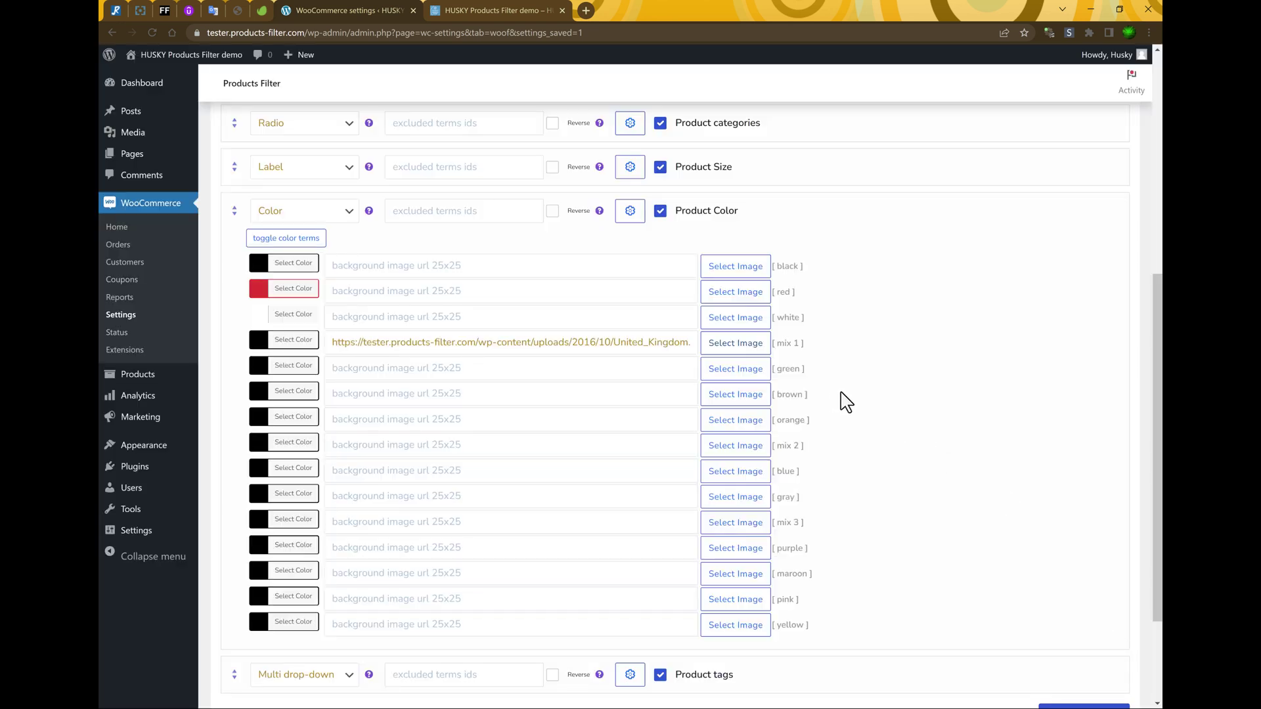
Give the green colour term a green swatch from the palette
click(264, 366)
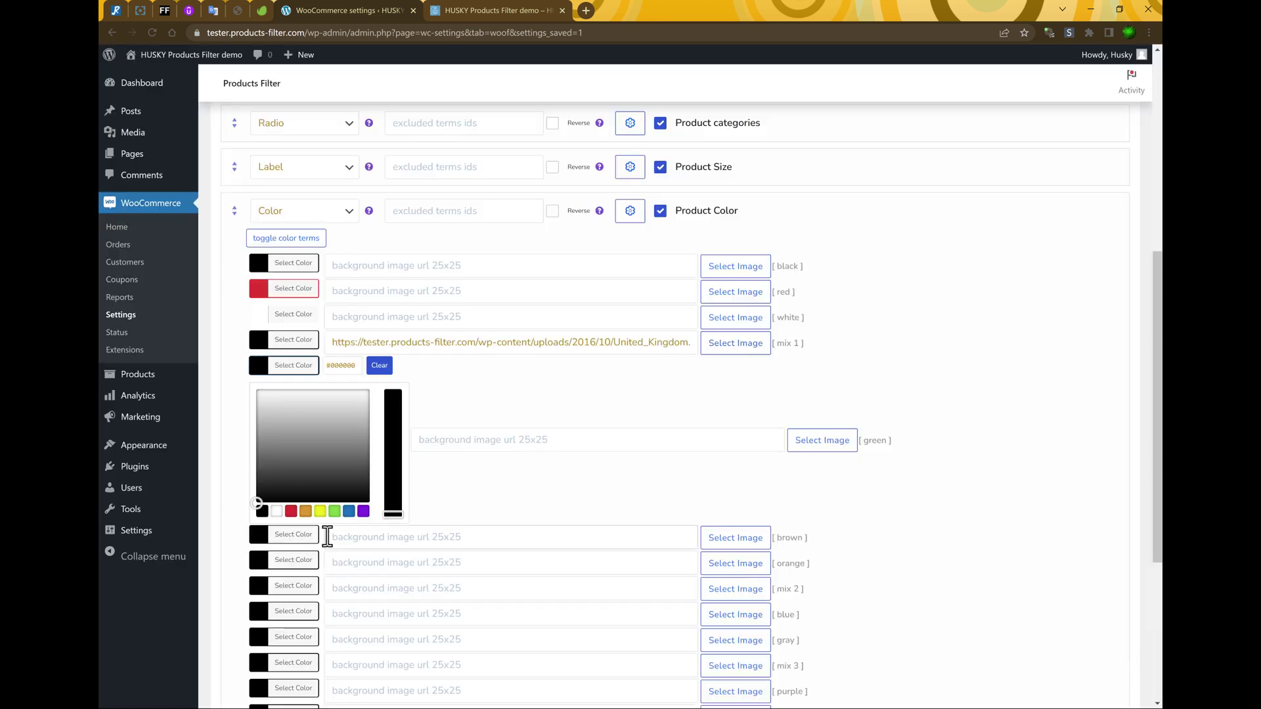
click(334, 511)
click(294, 368)
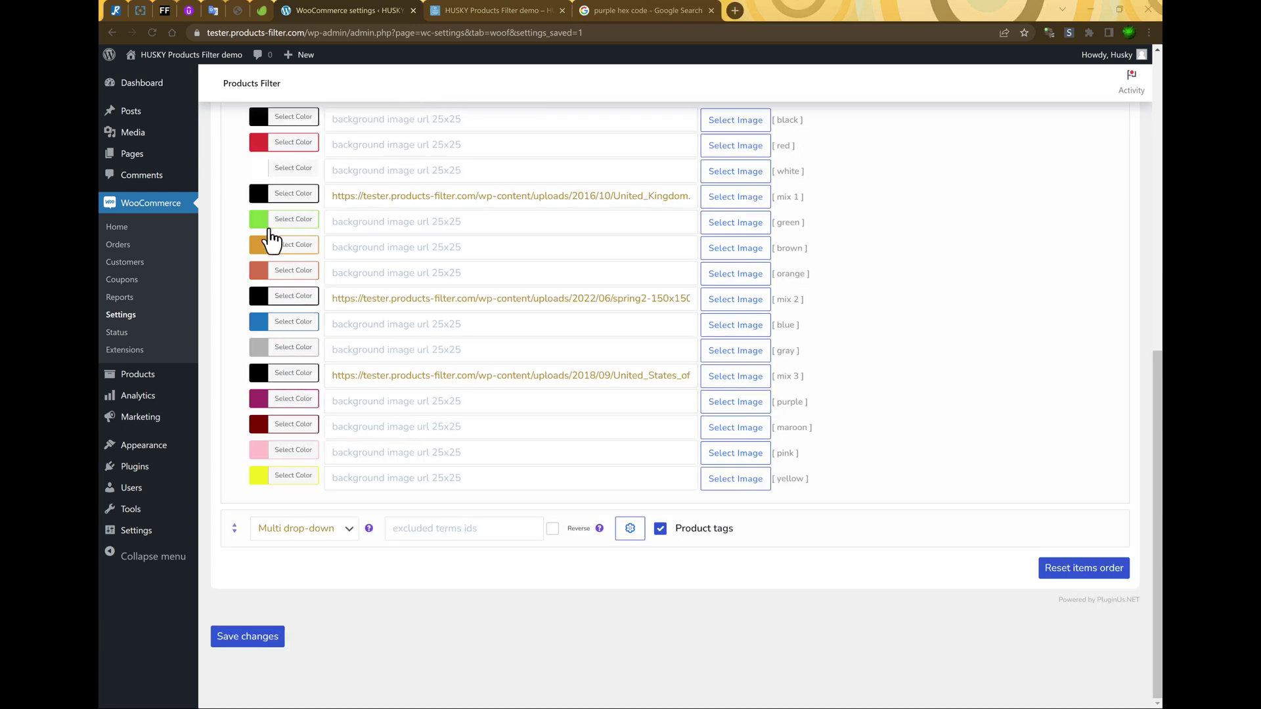
scroll(894, 371, up, 1)
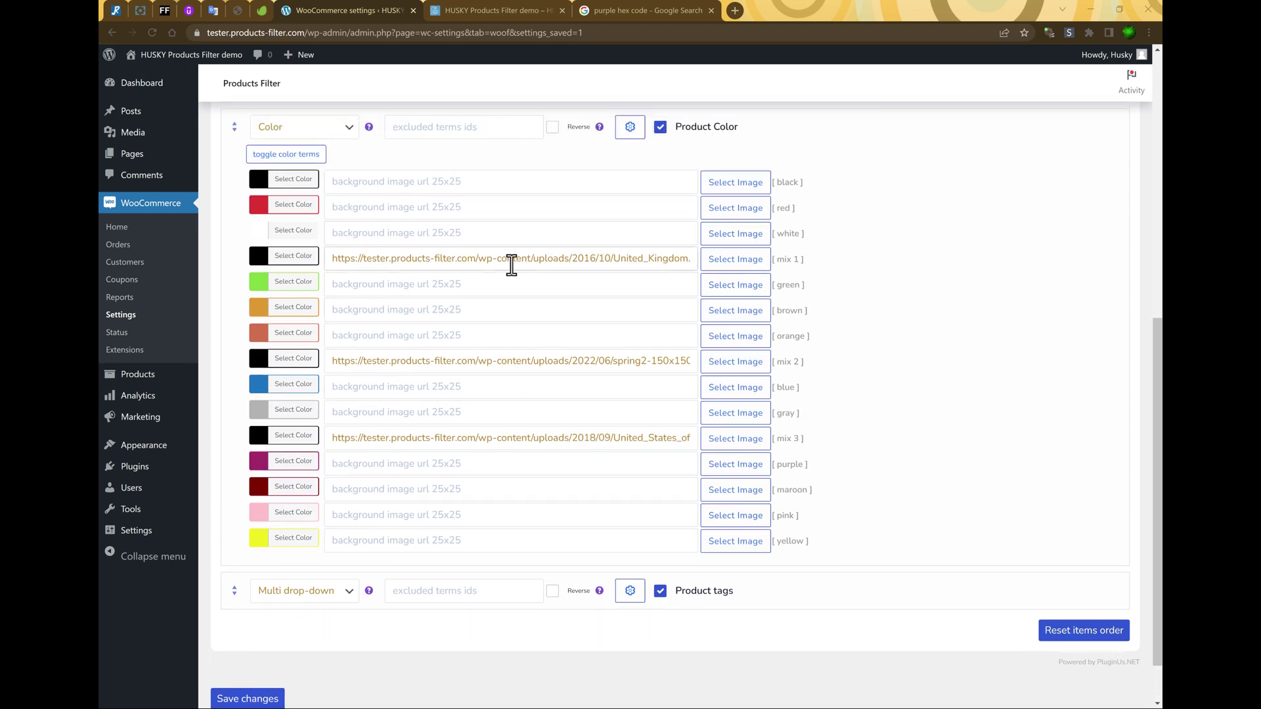
scroll(470, 429, down, 1)
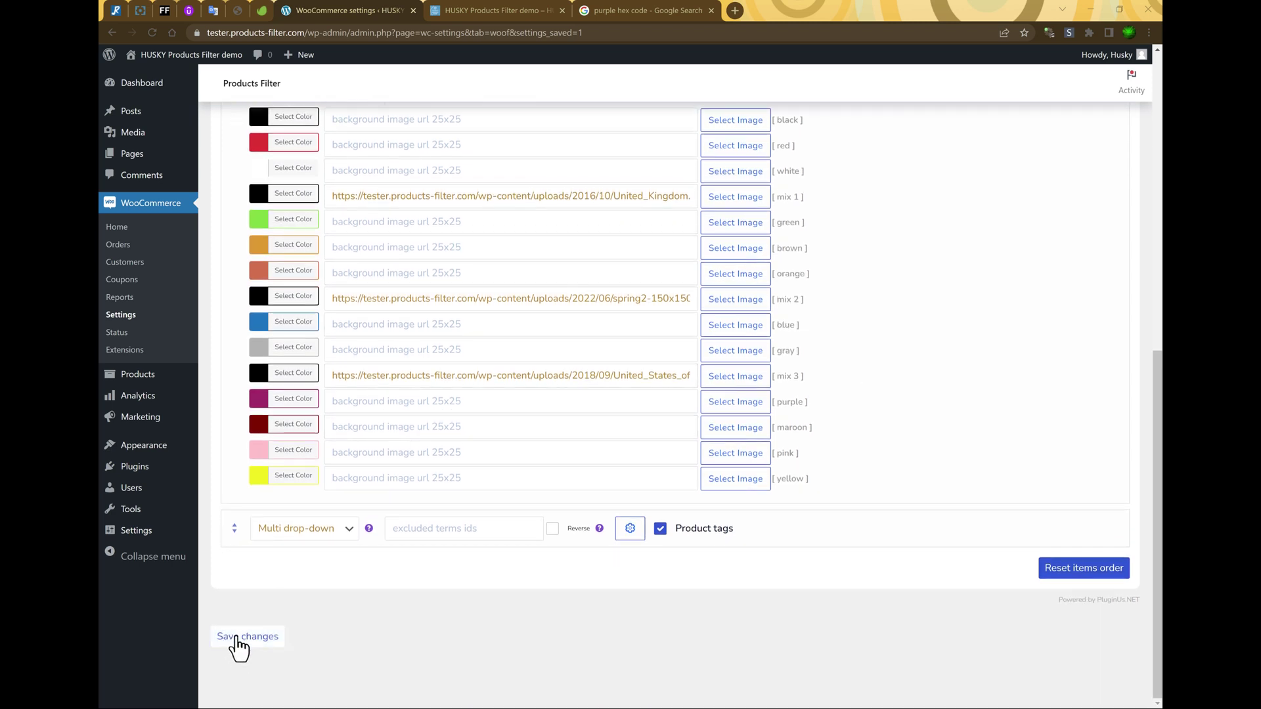
Save the colour term settings and view the new Product Color swatches on the shop
click(240, 639)
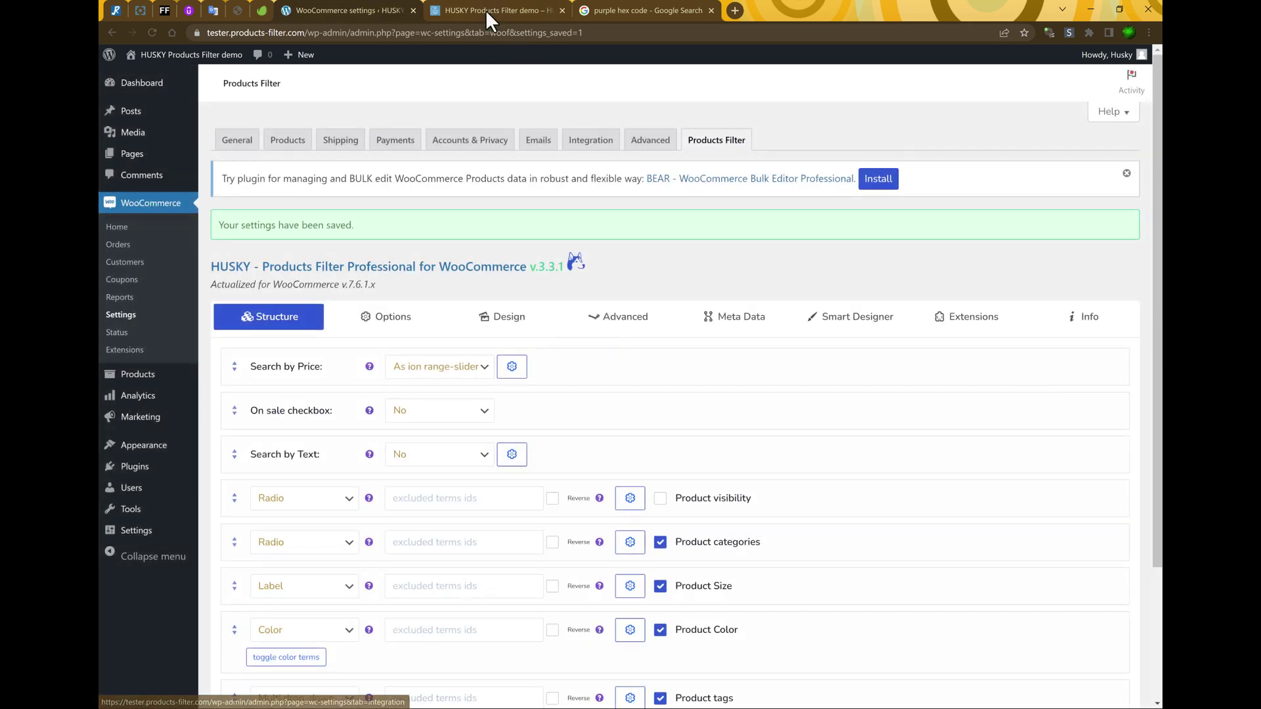
click(484, 10)
scroll(328, 191, up, 2)
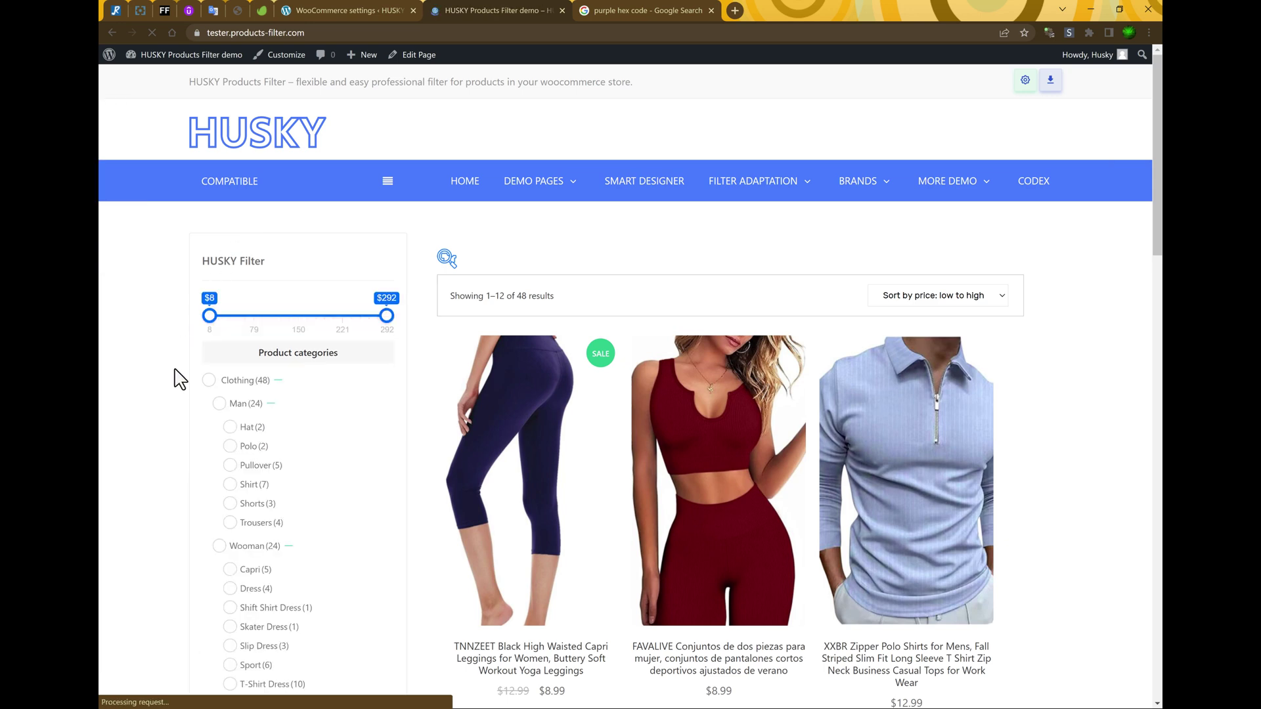
scroll(176, 377, down, 5)
scroll(176, 383, down, 2)
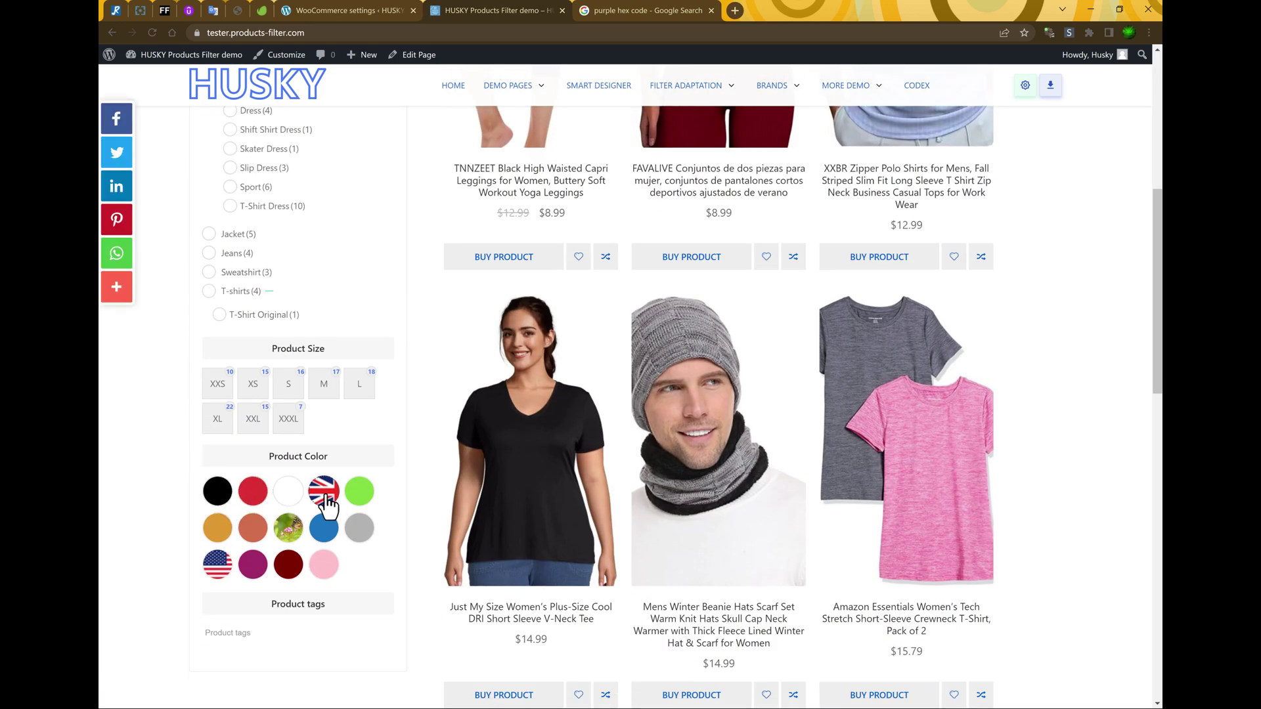
Back in the filter settings, expand the Product Color terms list
click(333, 5)
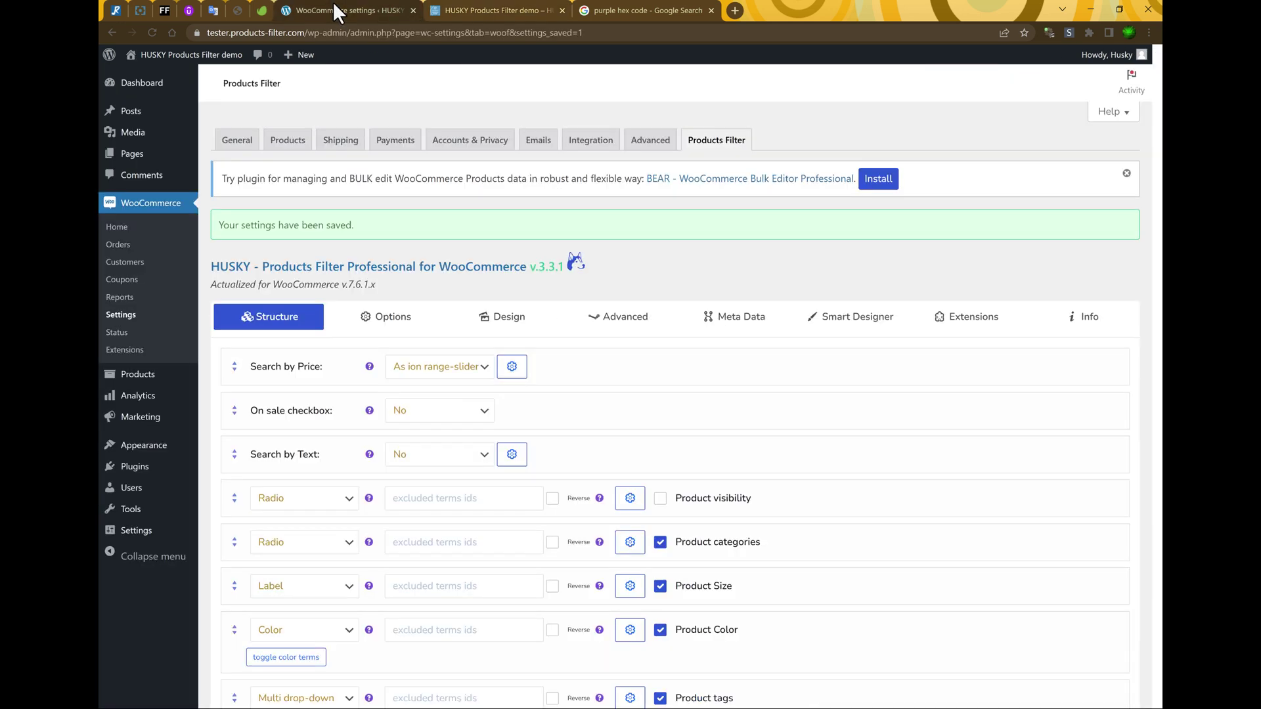
scroll(1009, 434, down, 2)
click(274, 487)
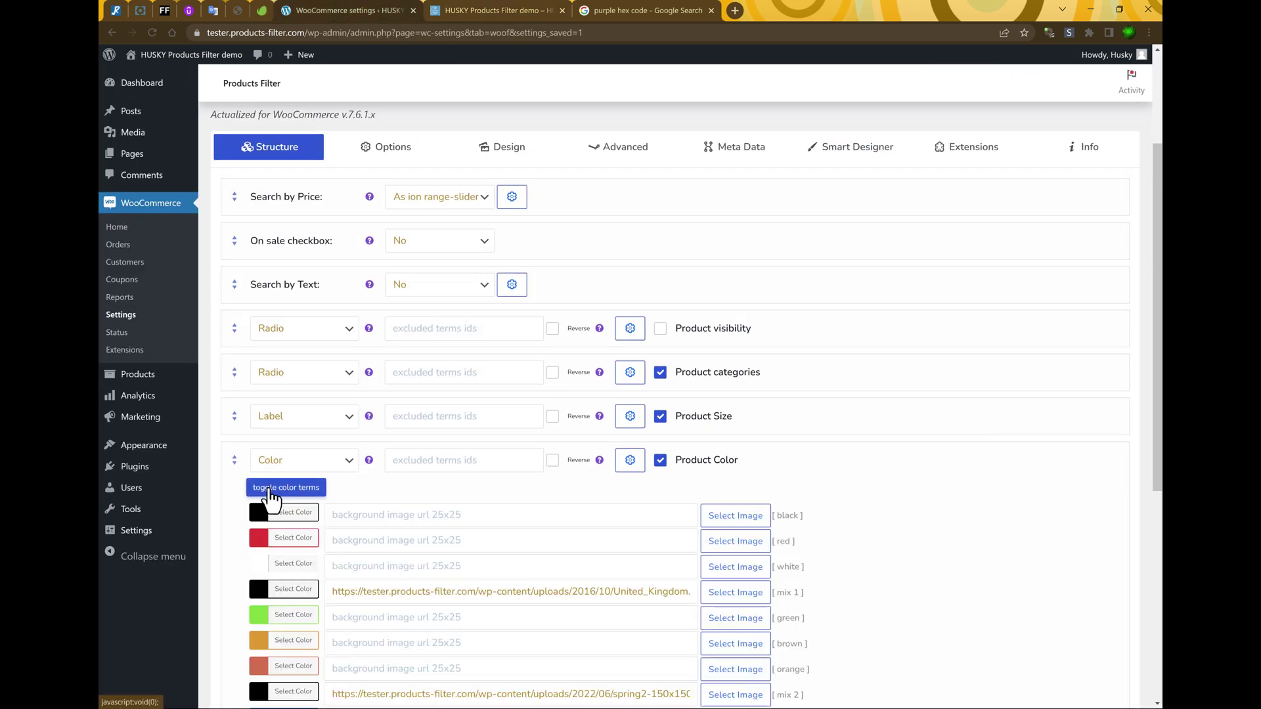
scroll(872, 433, down, 3)
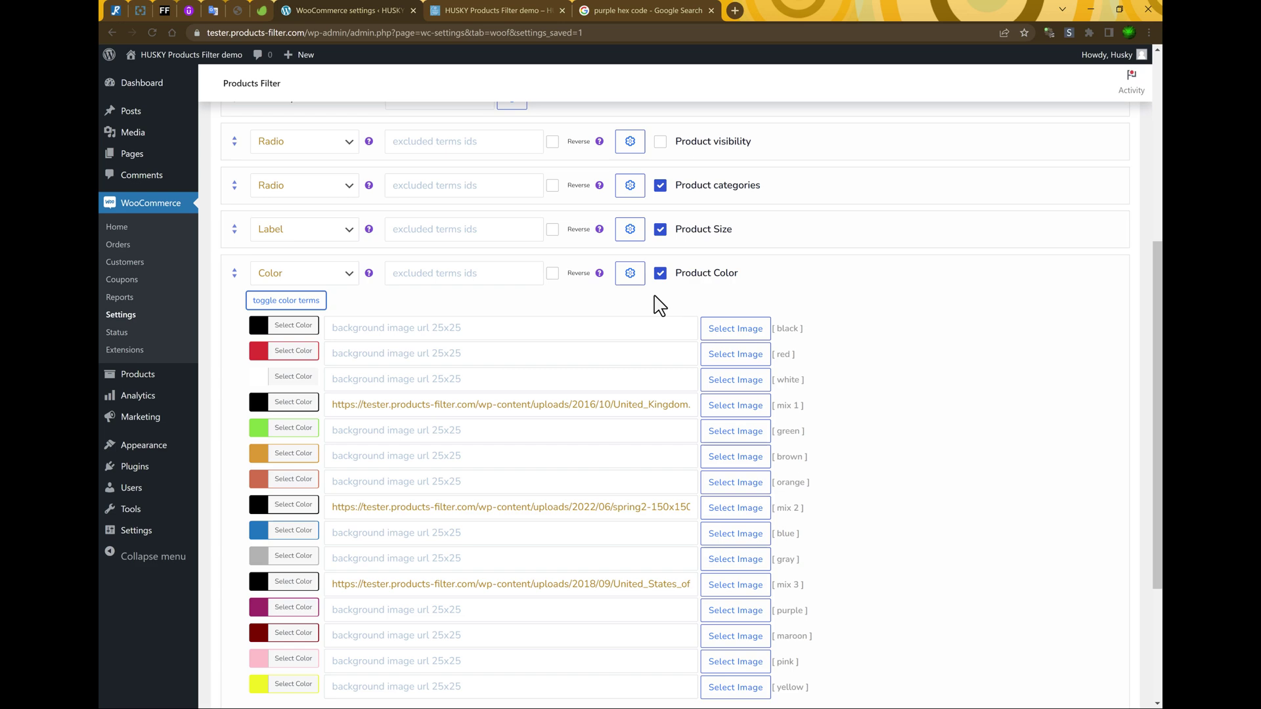
Set Product Color's Tooltip text to Yes, apply, and save the filter settings
click(631, 274)
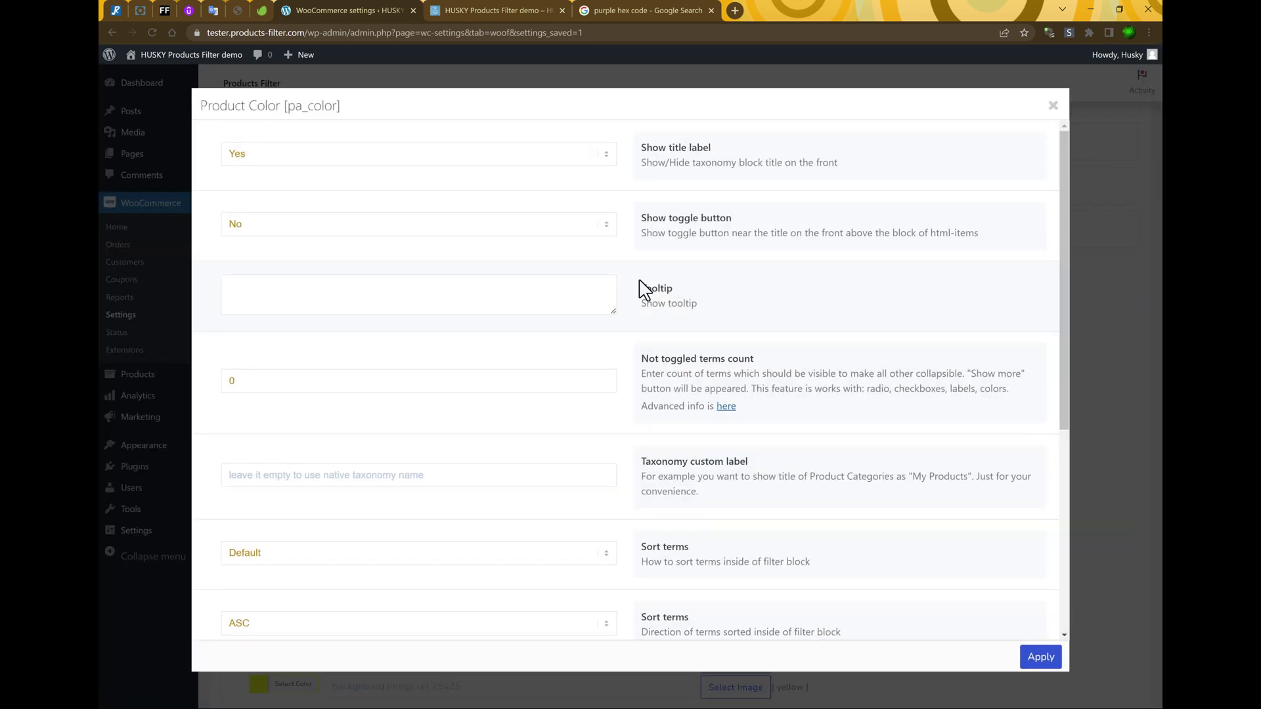
scroll(812, 345, down, 5)
click(447, 468)
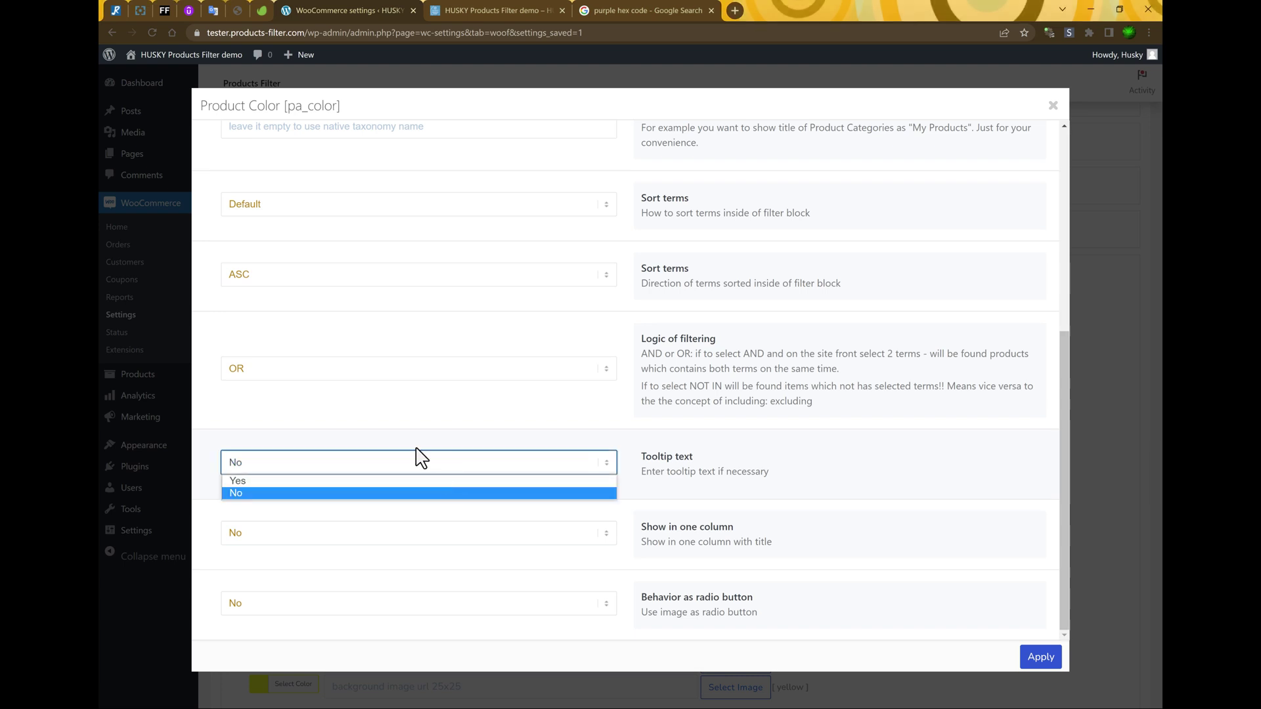
click(370, 483)
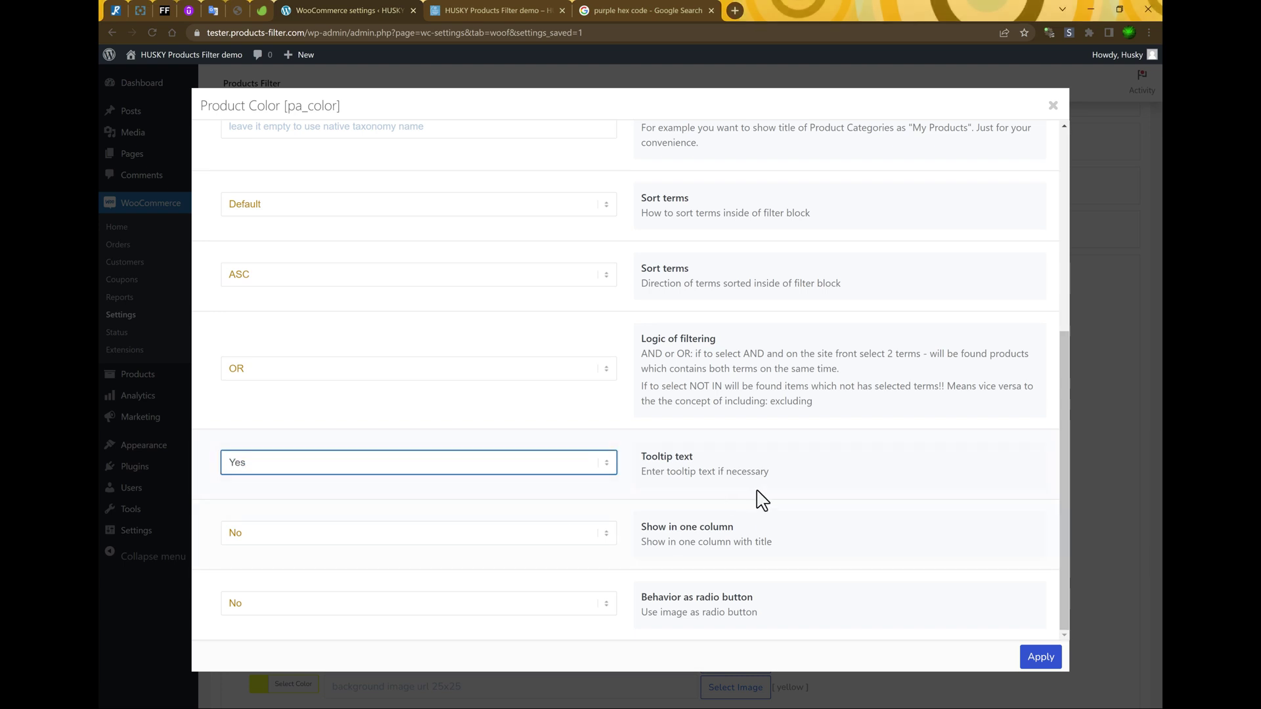
click(1041, 658)
scroll(295, 591, down, 3)
click(258, 642)
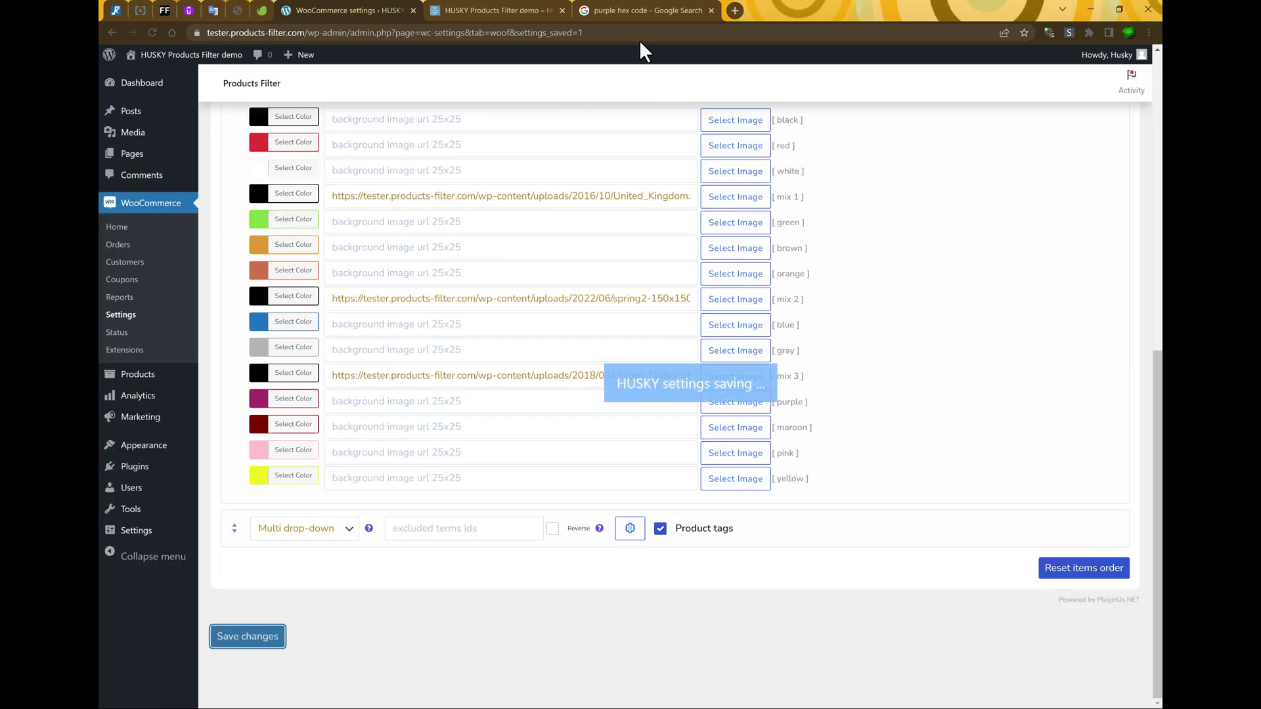
click(479, 11)
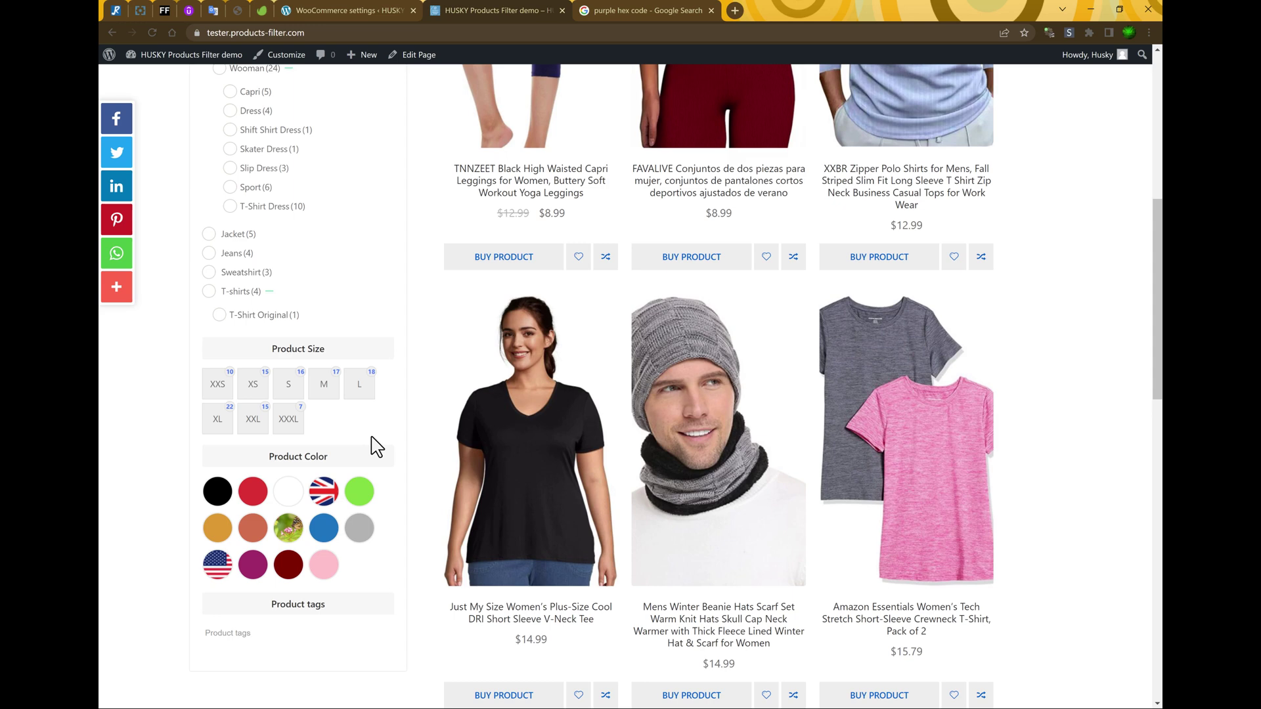
Return from the shop to the HUSKY filter structure settings in the admin
click(336, 12)
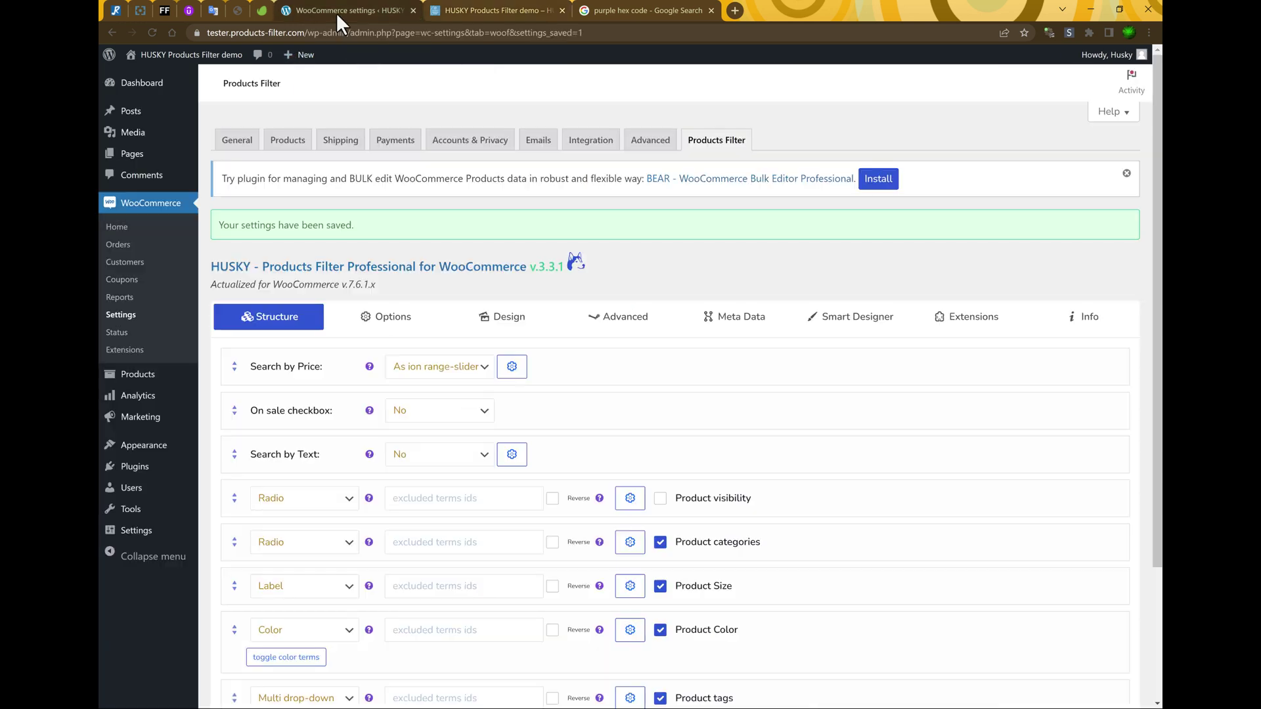
Create a new Smart Designer element and title it 'My Color'
click(846, 321)
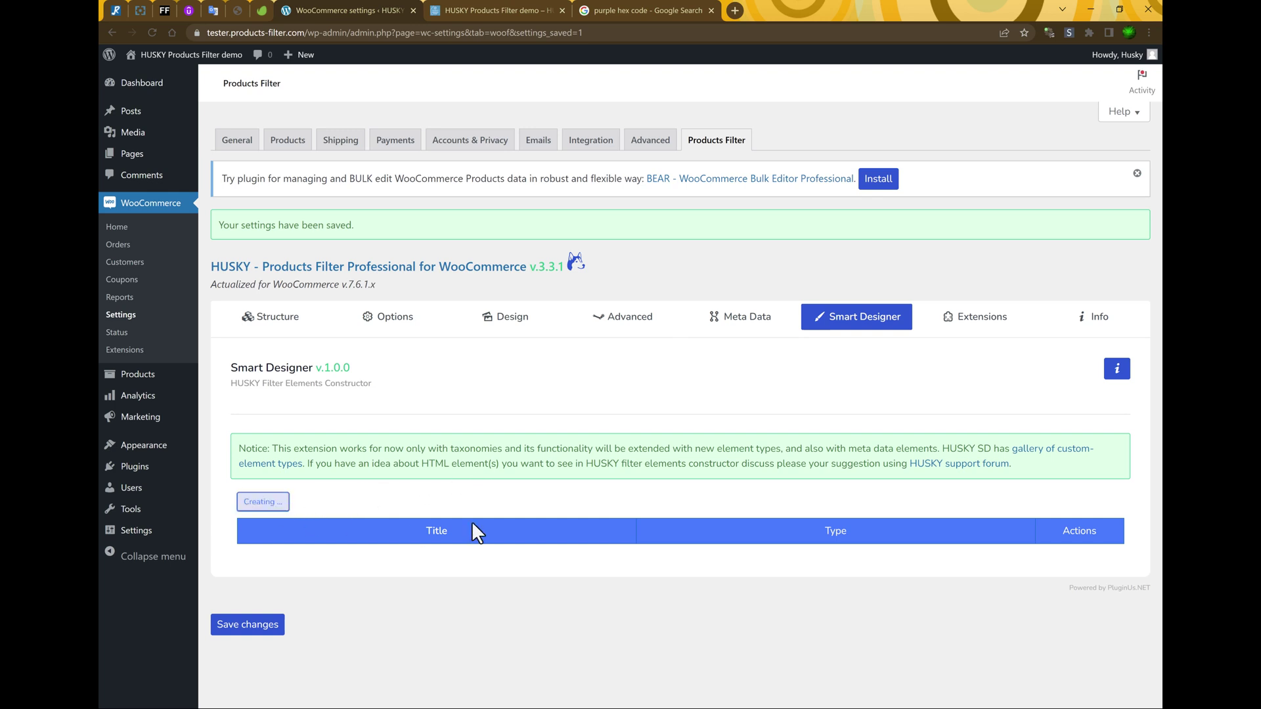
click(497, 565)
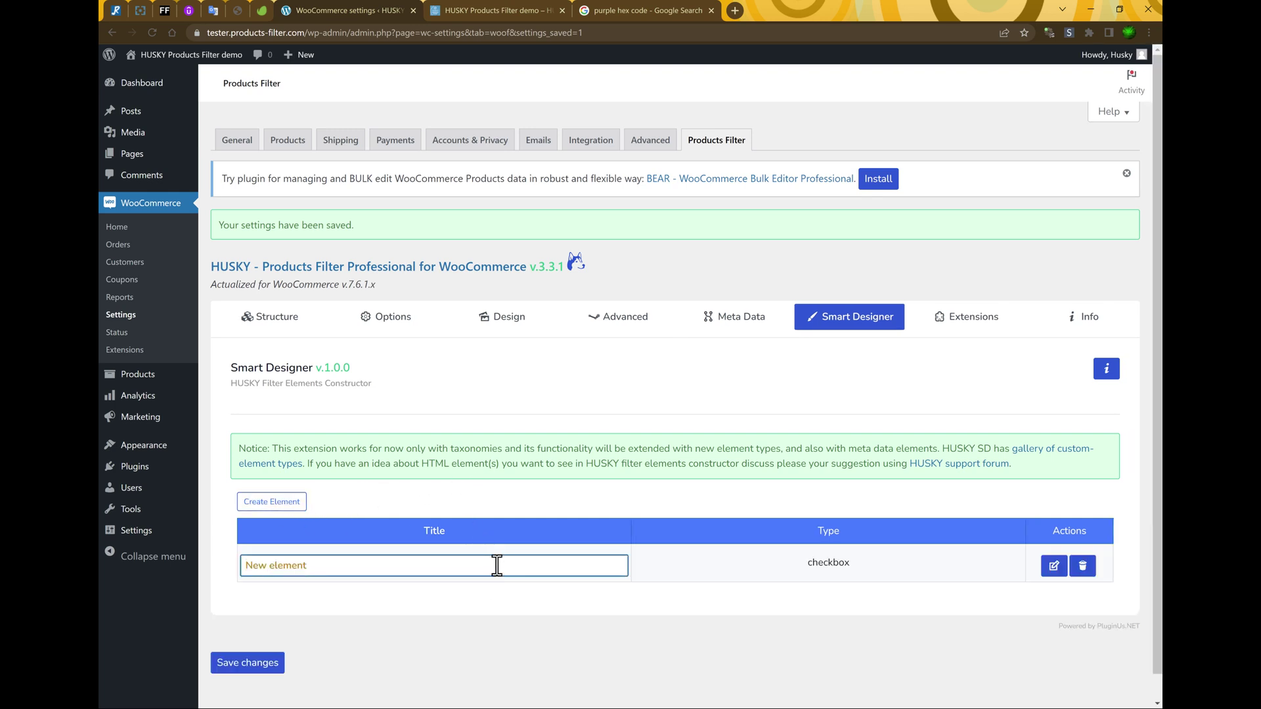
key(ctrl+a)
text(M)
key(Return)
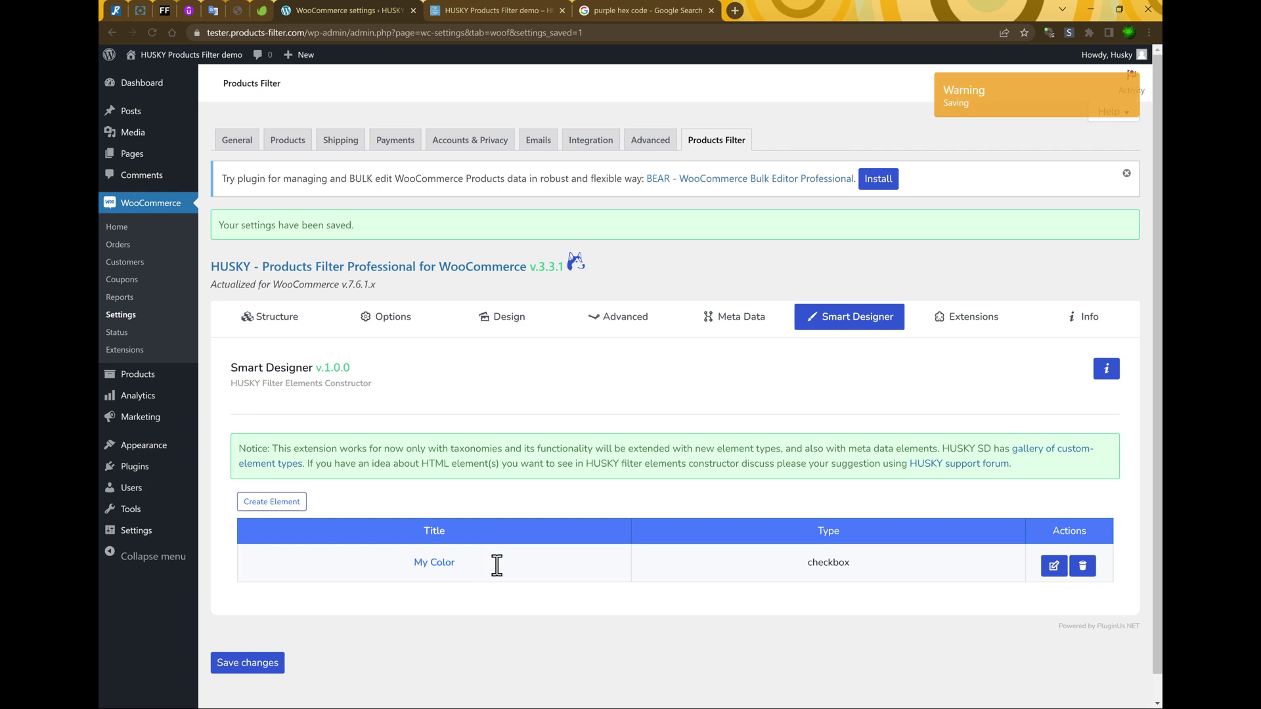
Change the My Color element's type from checkbox to Color
click(1054, 567)
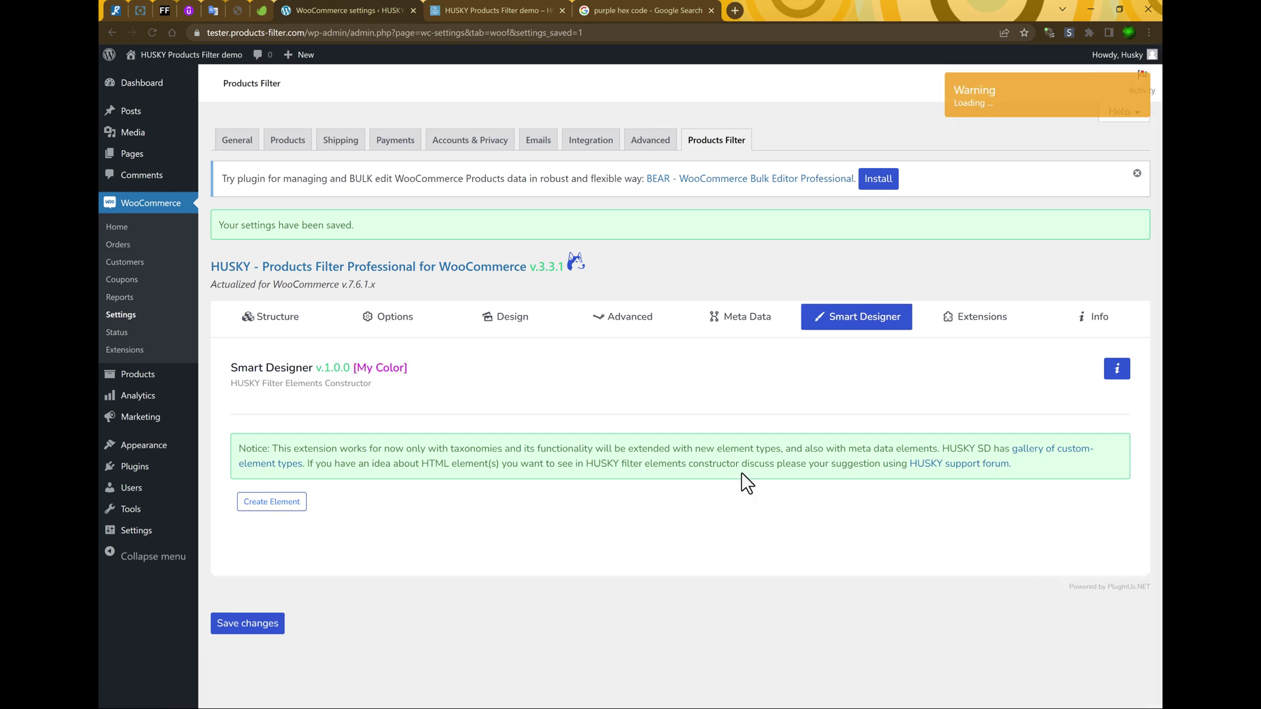
scroll(736, 495, down, 2)
scroll(747, 499, down, 1)
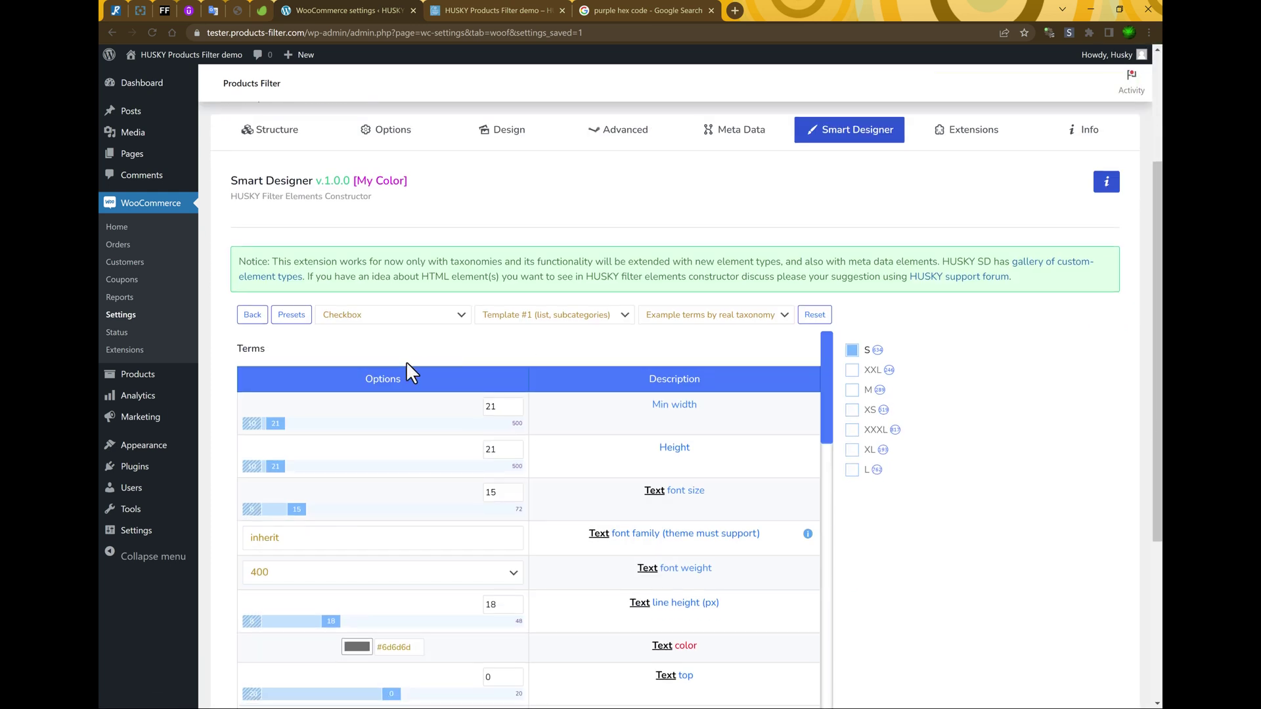
click(391, 319)
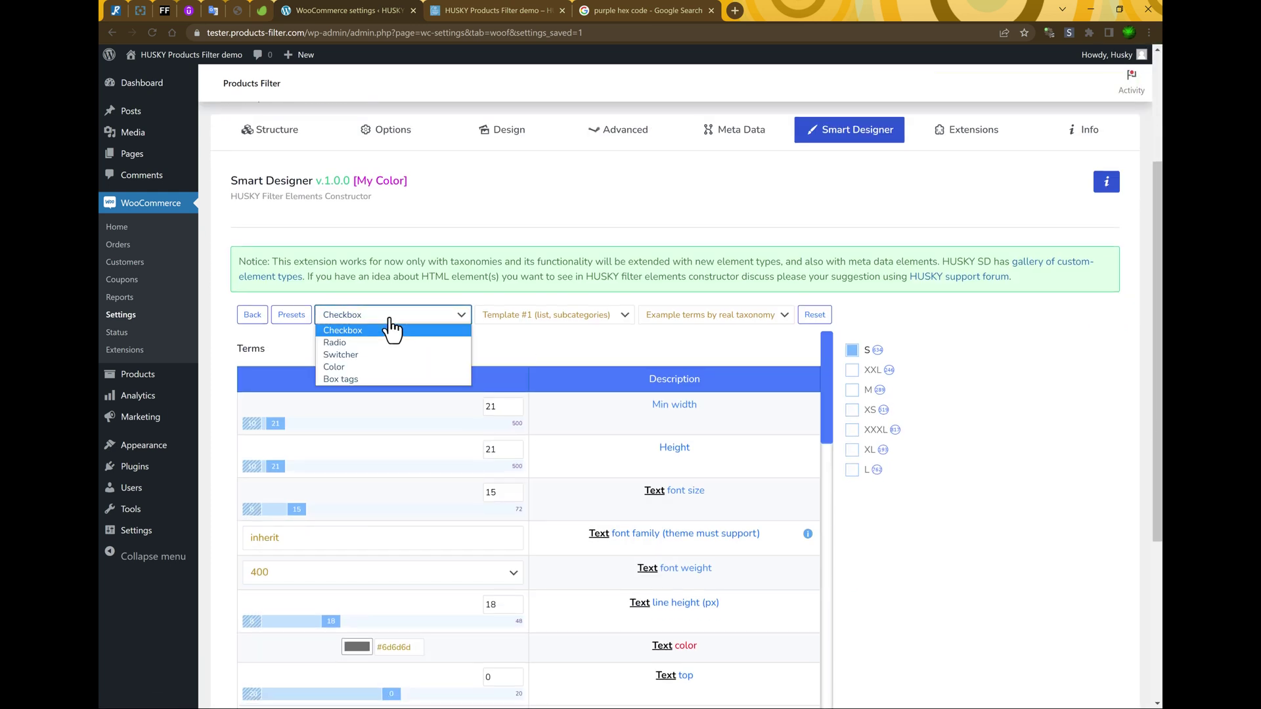
click(350, 366)
scroll(1008, 512, down, 3)
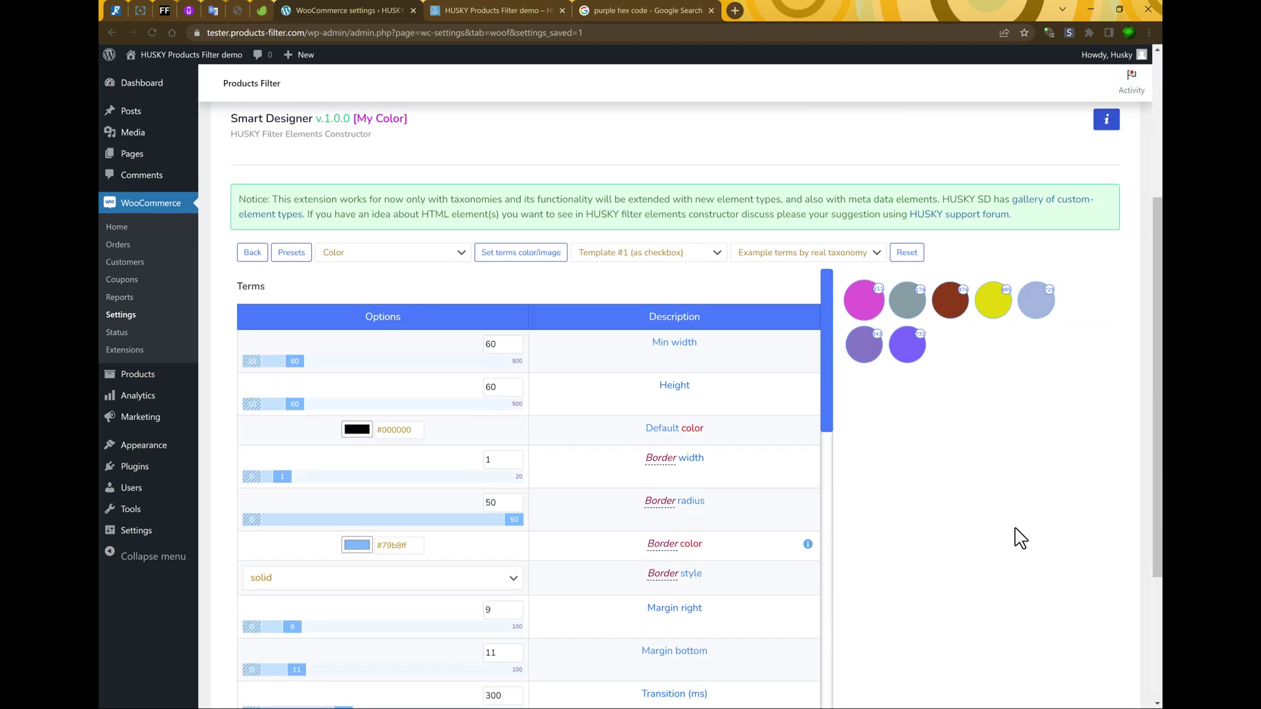
scroll(1020, 536, up, 2)
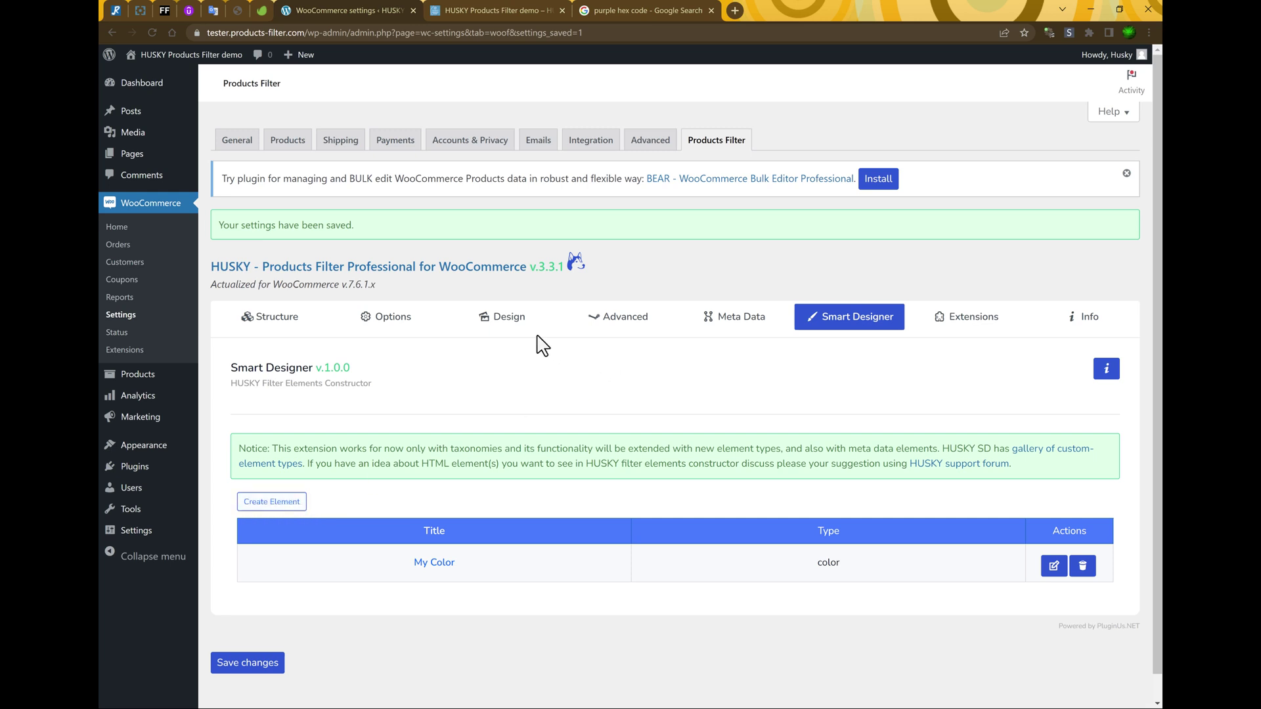
Display the Product Color filter as SD: My Color and save the filter settings
click(299, 320)
scroll(552, 446, down, 3)
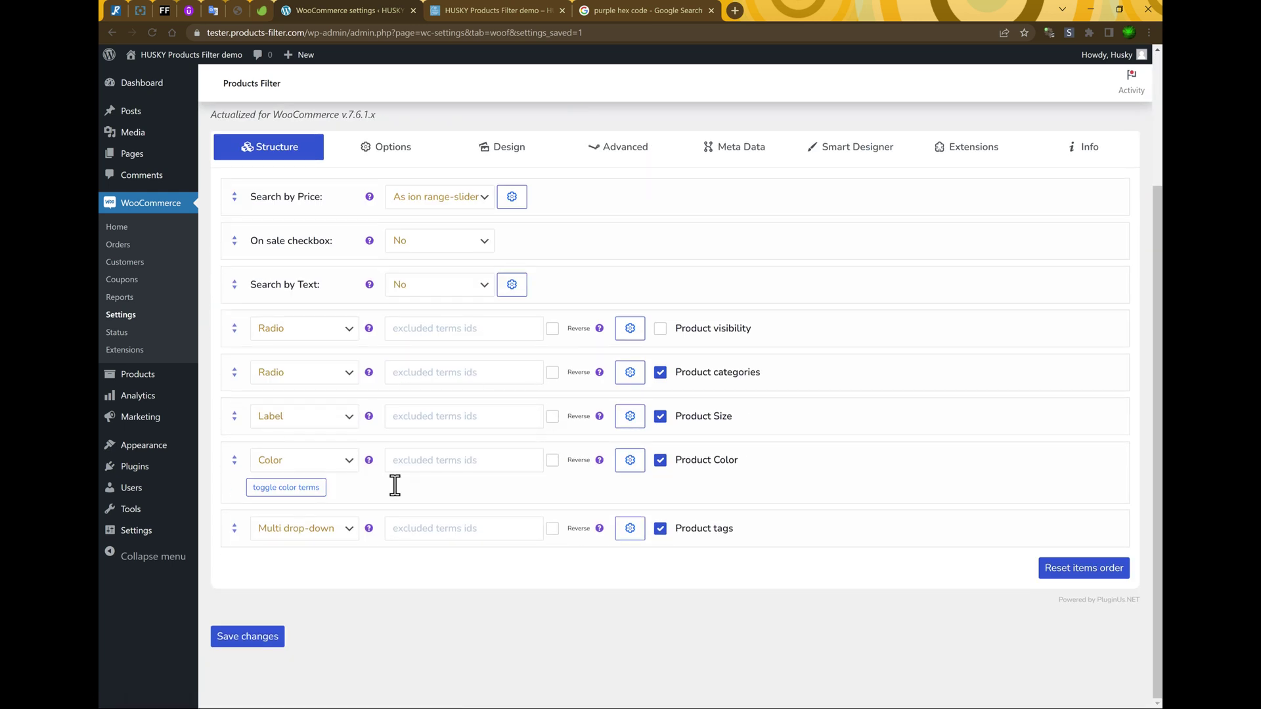
click(291, 462)
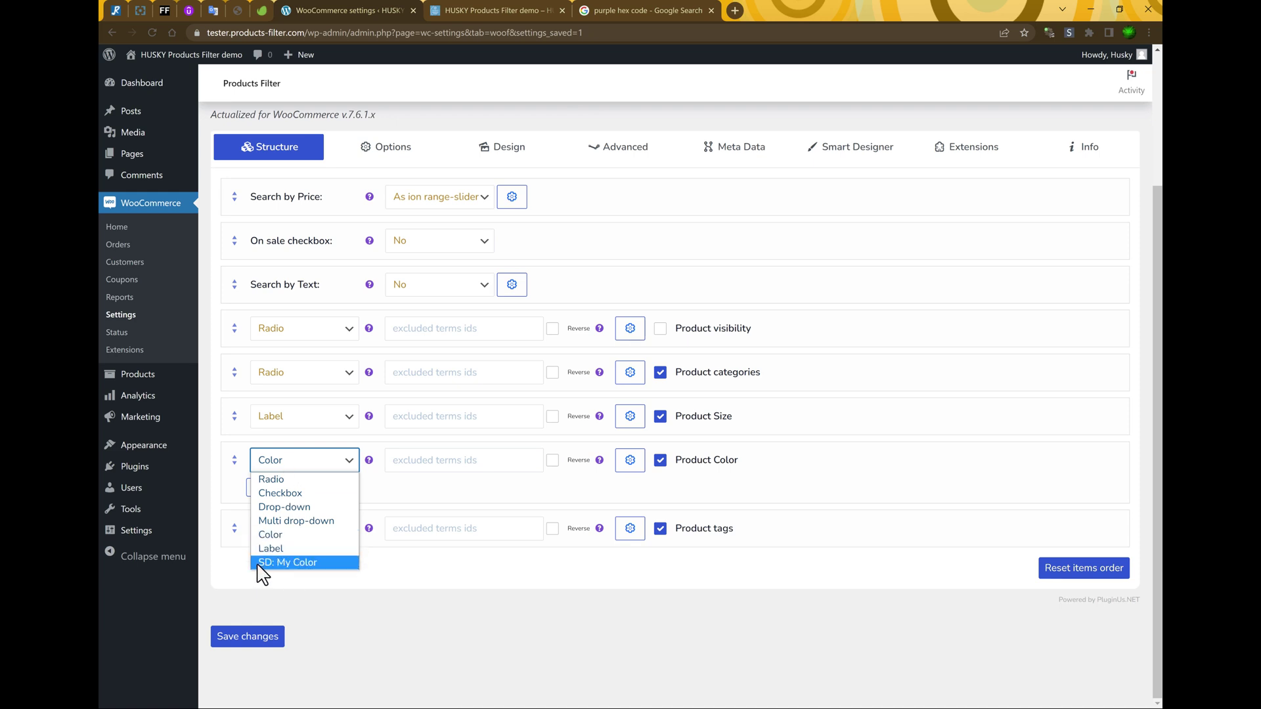
click(302, 562)
click(243, 638)
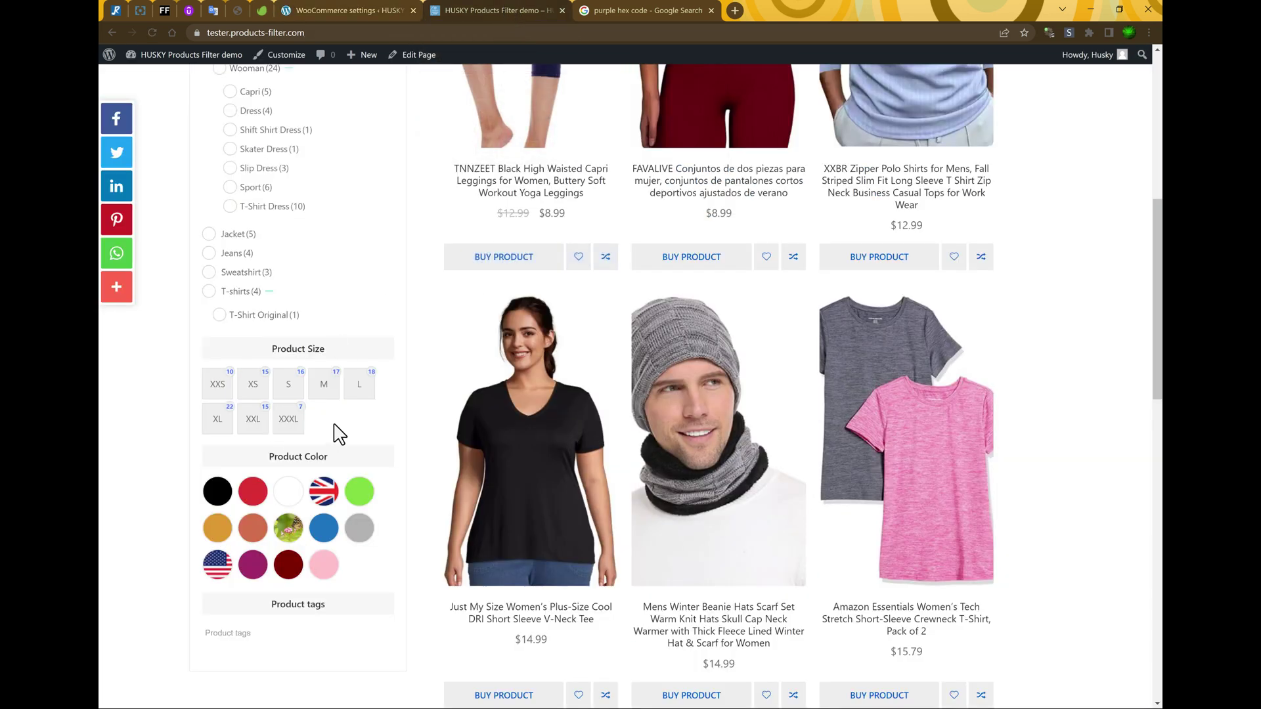
Reload the shop to check the Product Color swatches, then return to the HUSKY settings
key(F5)
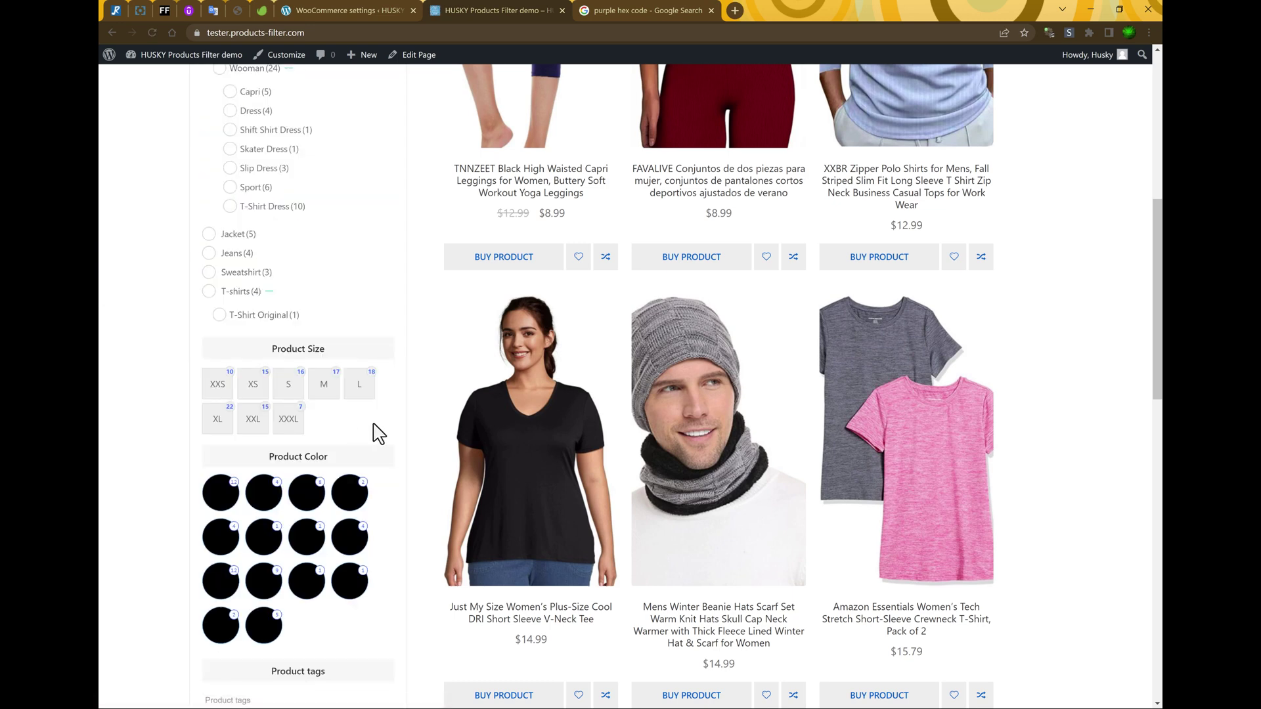
scroll(372, 427, down, 3)
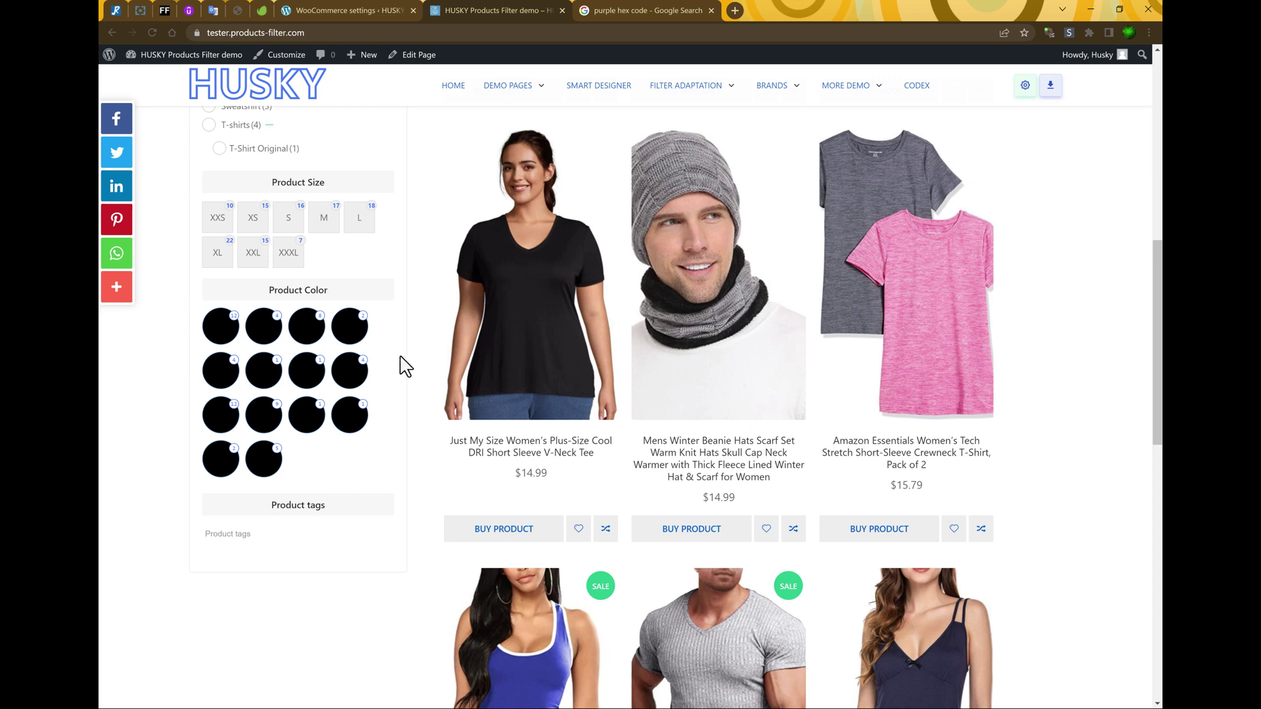
click(333, 9)
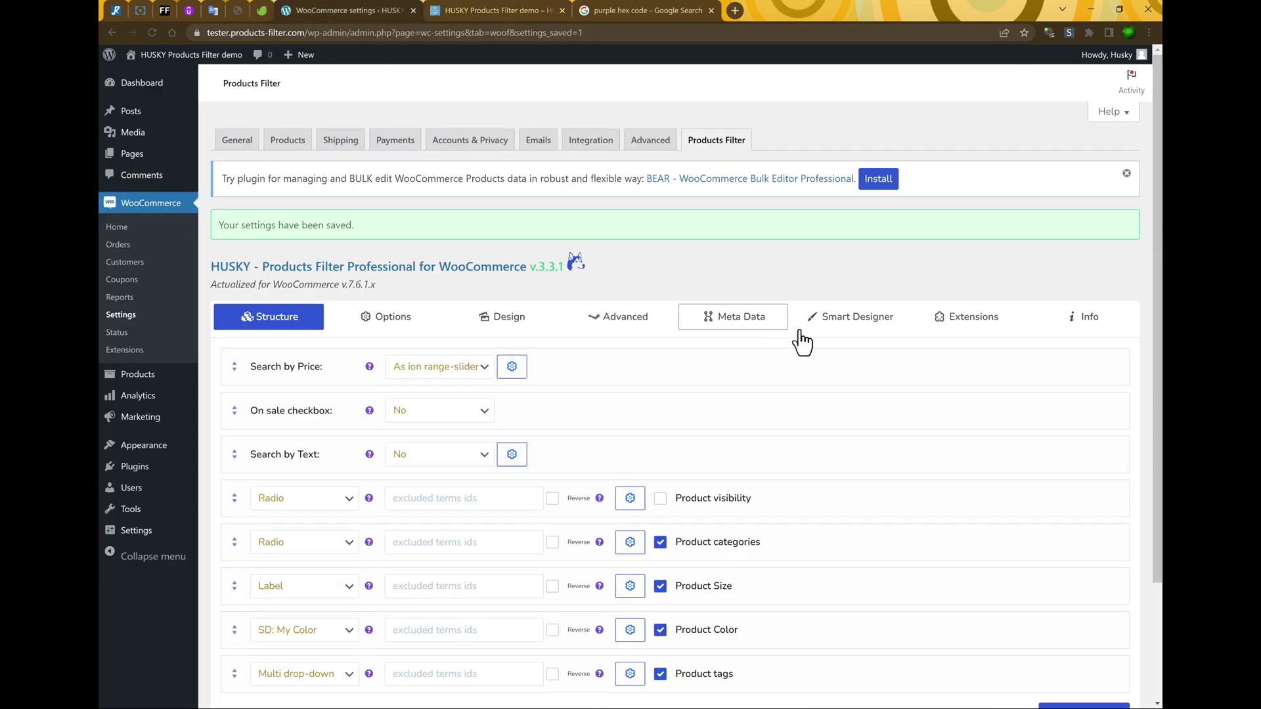
Edit My Color and preview it with Product Color as the example terms
click(839, 321)
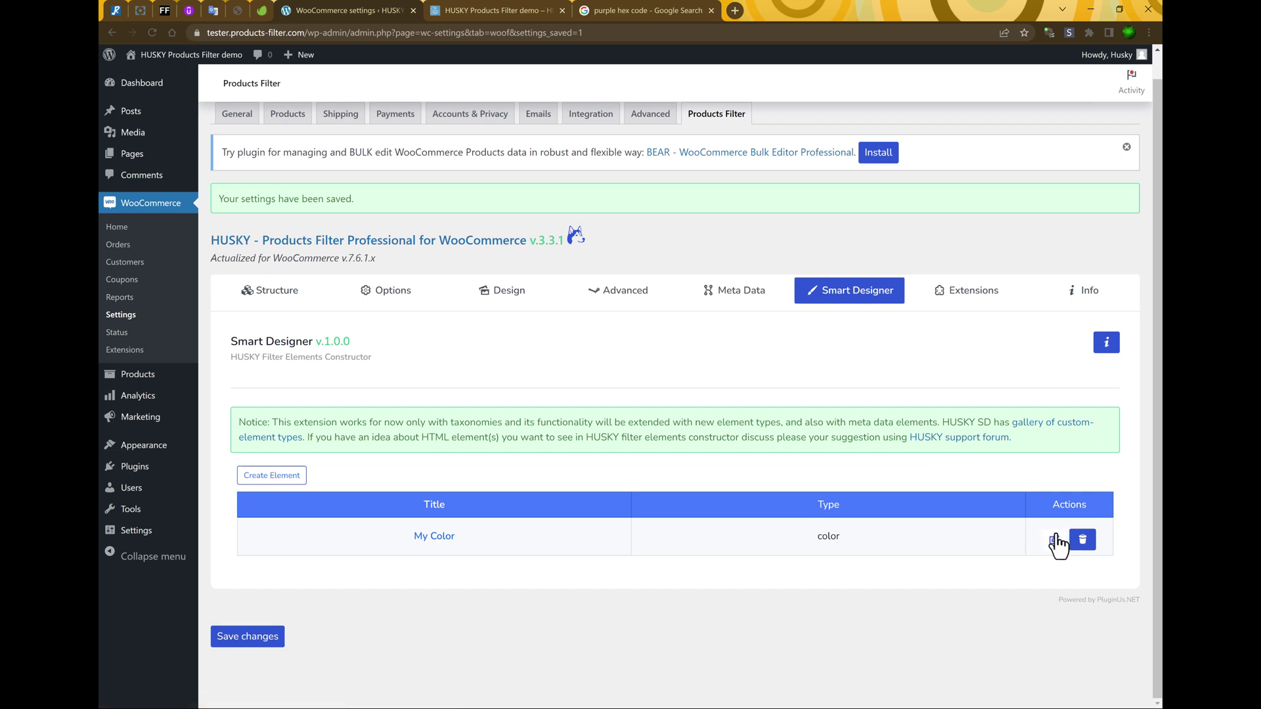
click(1054, 563)
scroll(880, 452, down, 3)
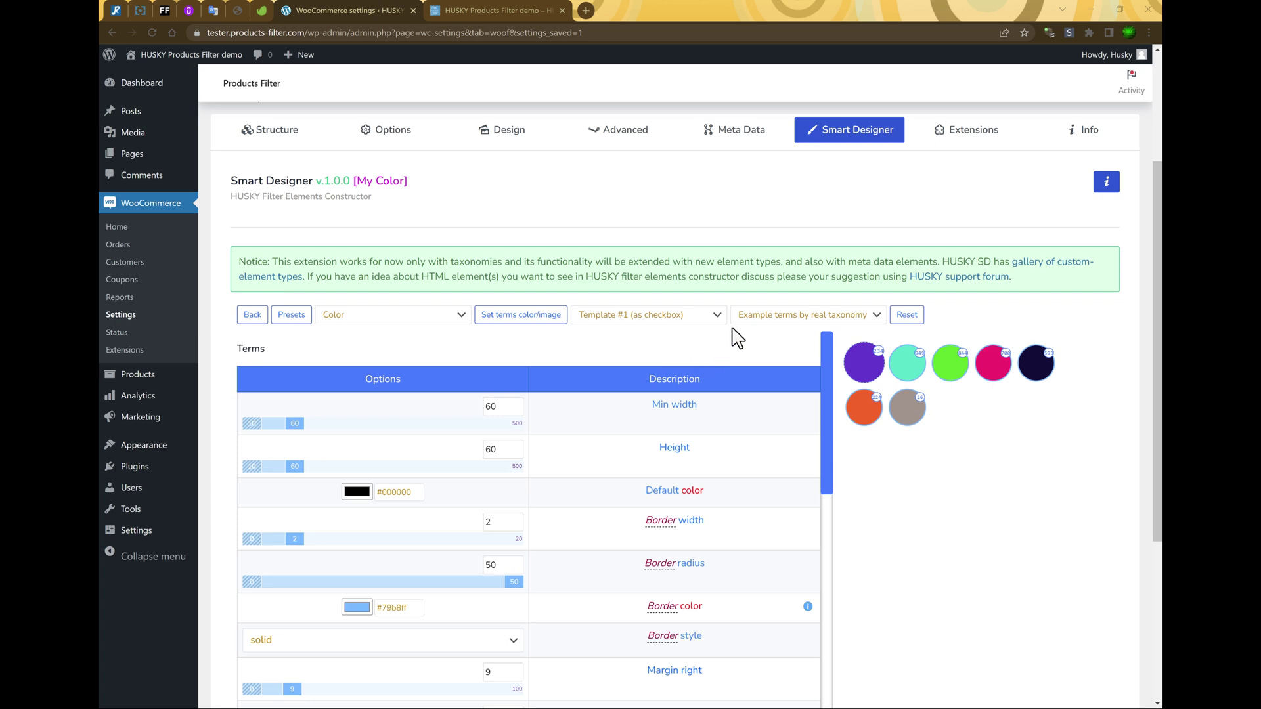
click(749, 317)
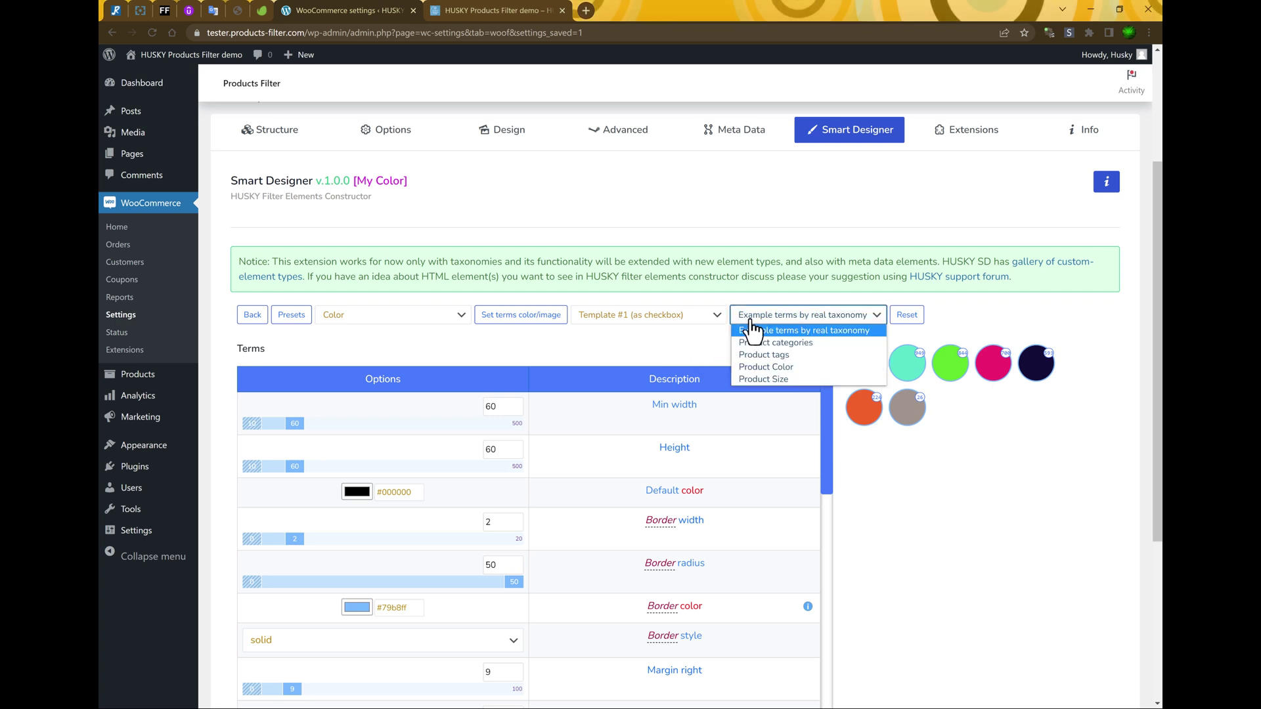
click(776, 368)
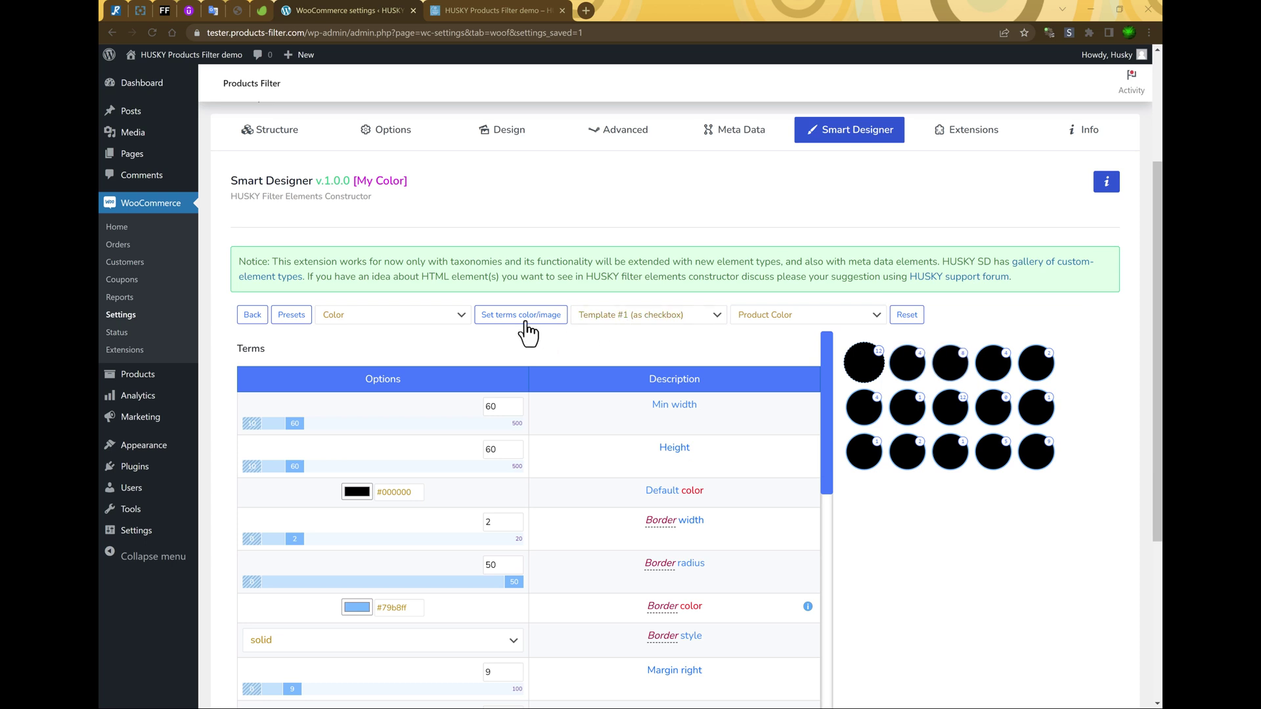
Attach the spring2 butterfly image to the Mix 1 term
click(514, 322)
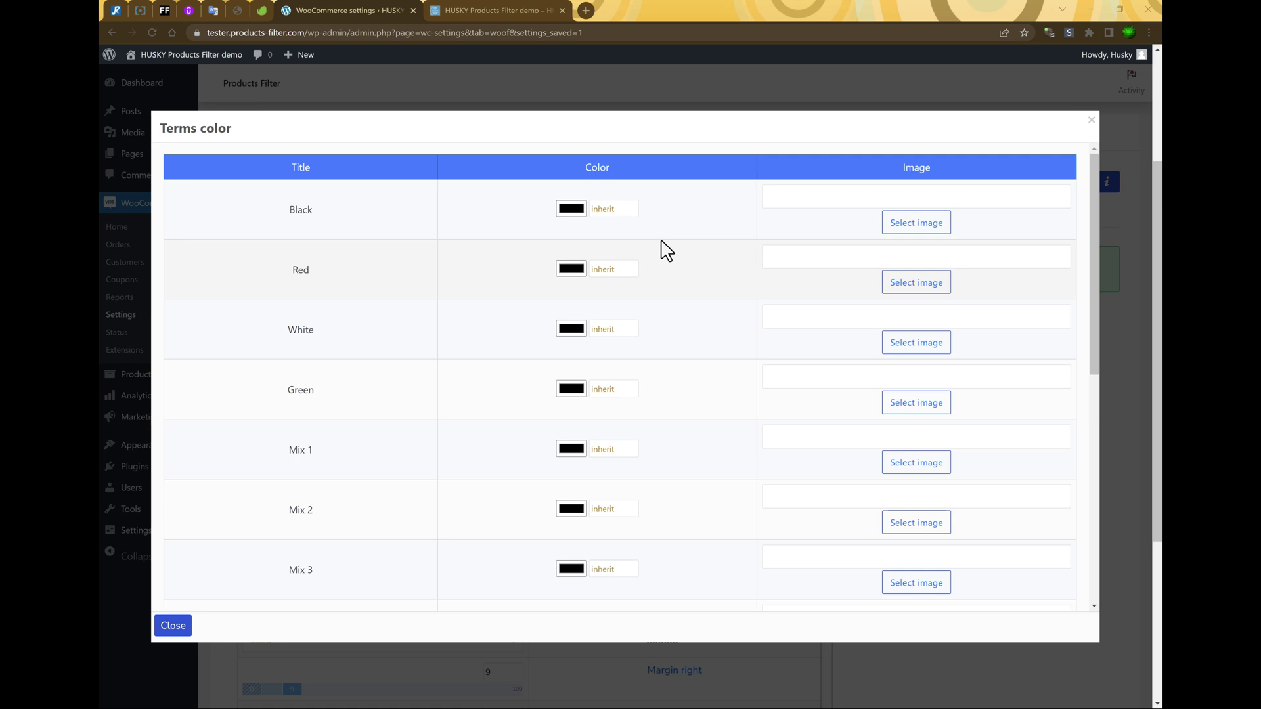
click(911, 464)
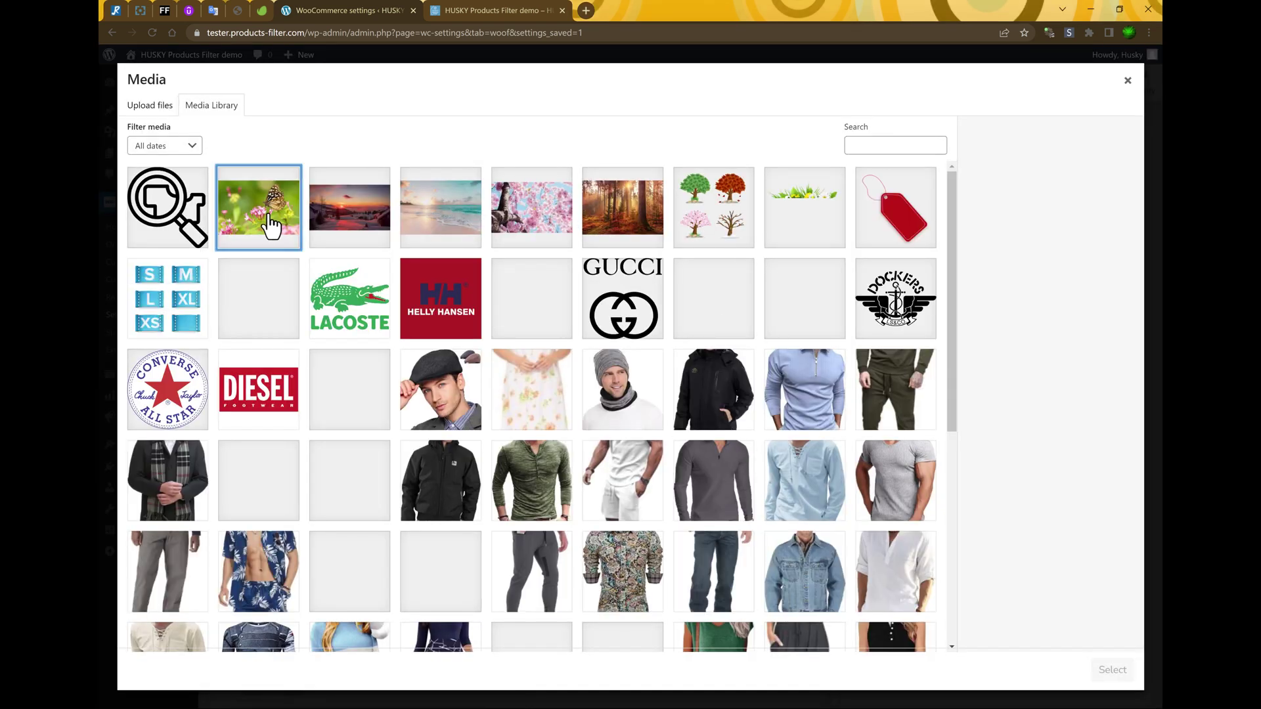
click(270, 219)
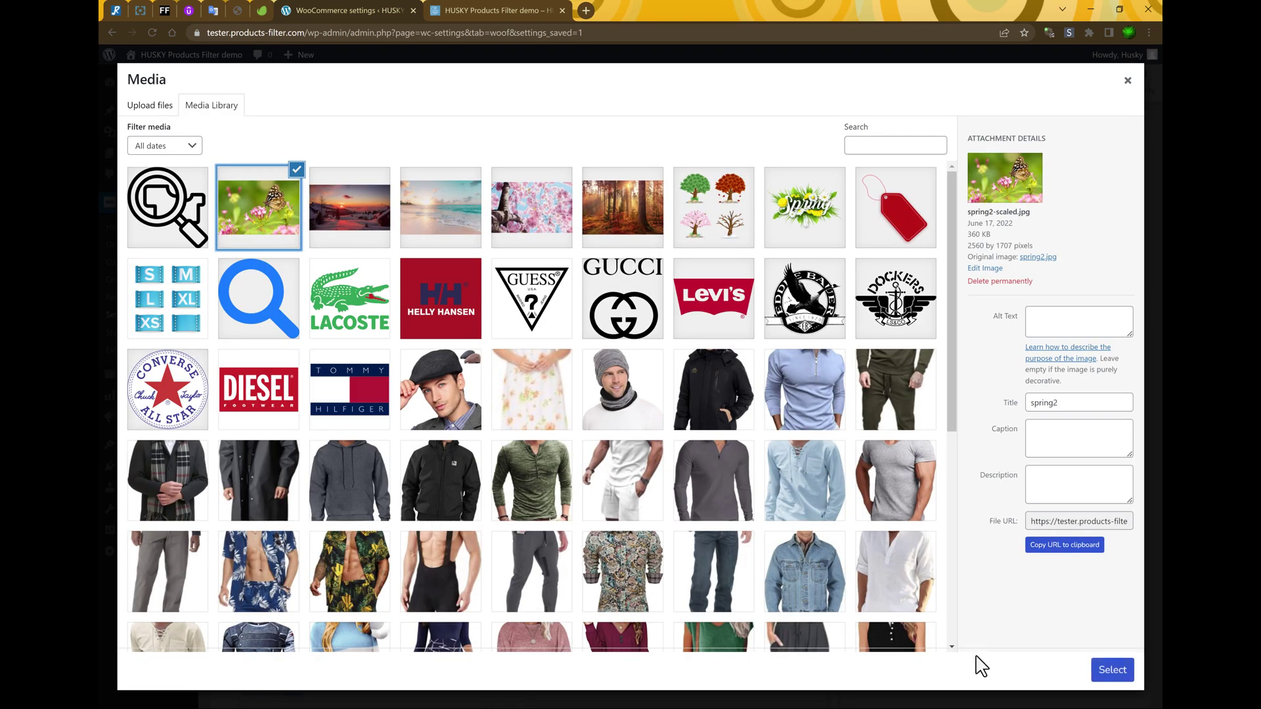
click(1112, 671)
Set the Red, White and Pink term colours, with Pink as #ffc0cb
click(571, 269)
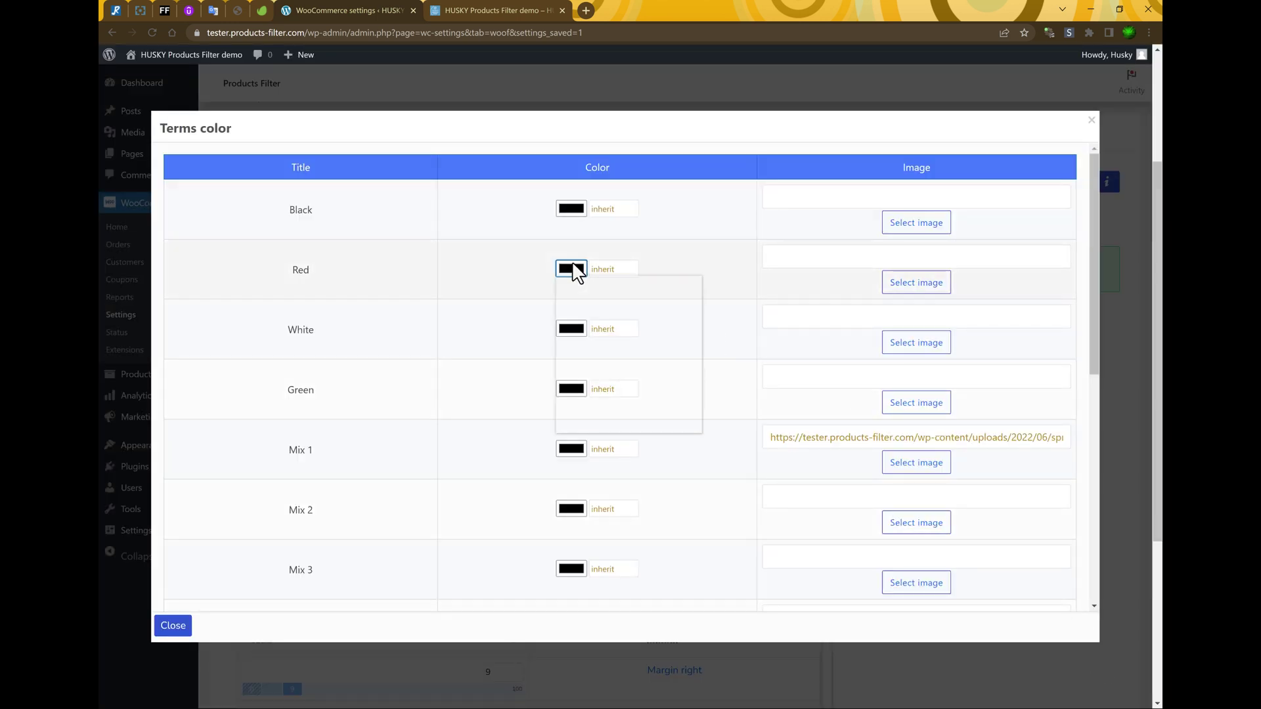
click(691, 280)
click(695, 272)
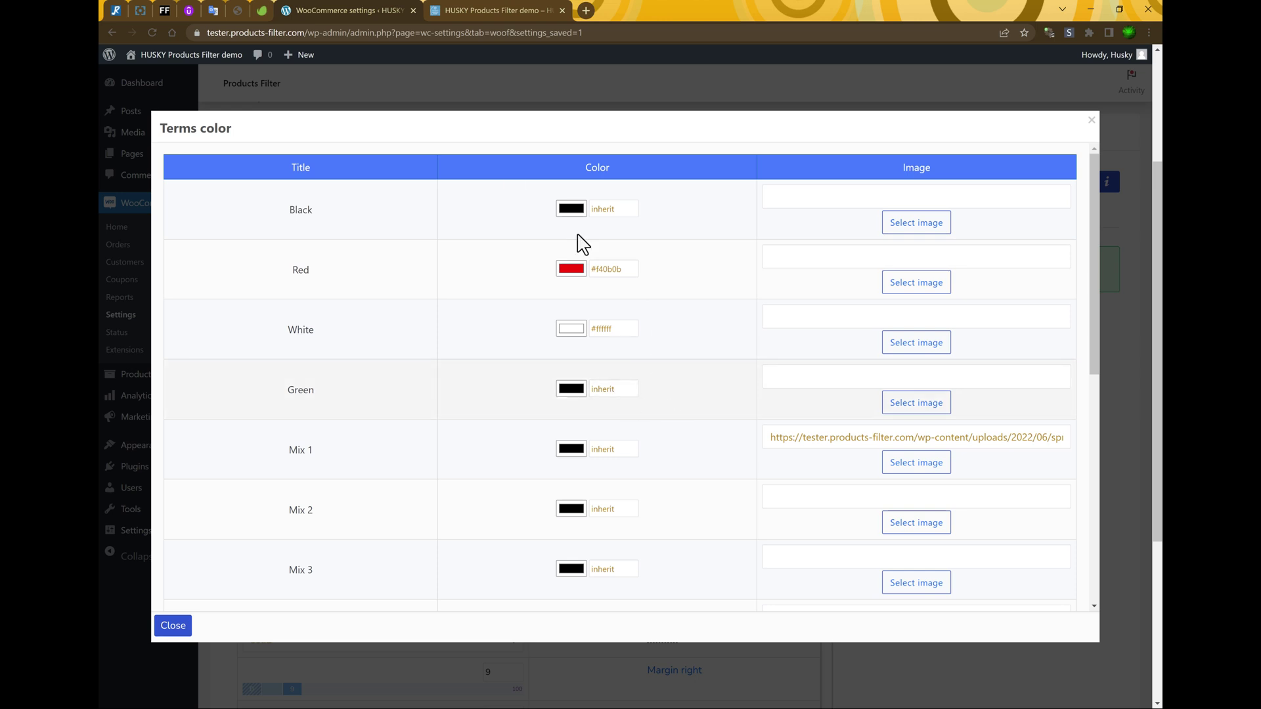
scroll(500, 202, down, 10)
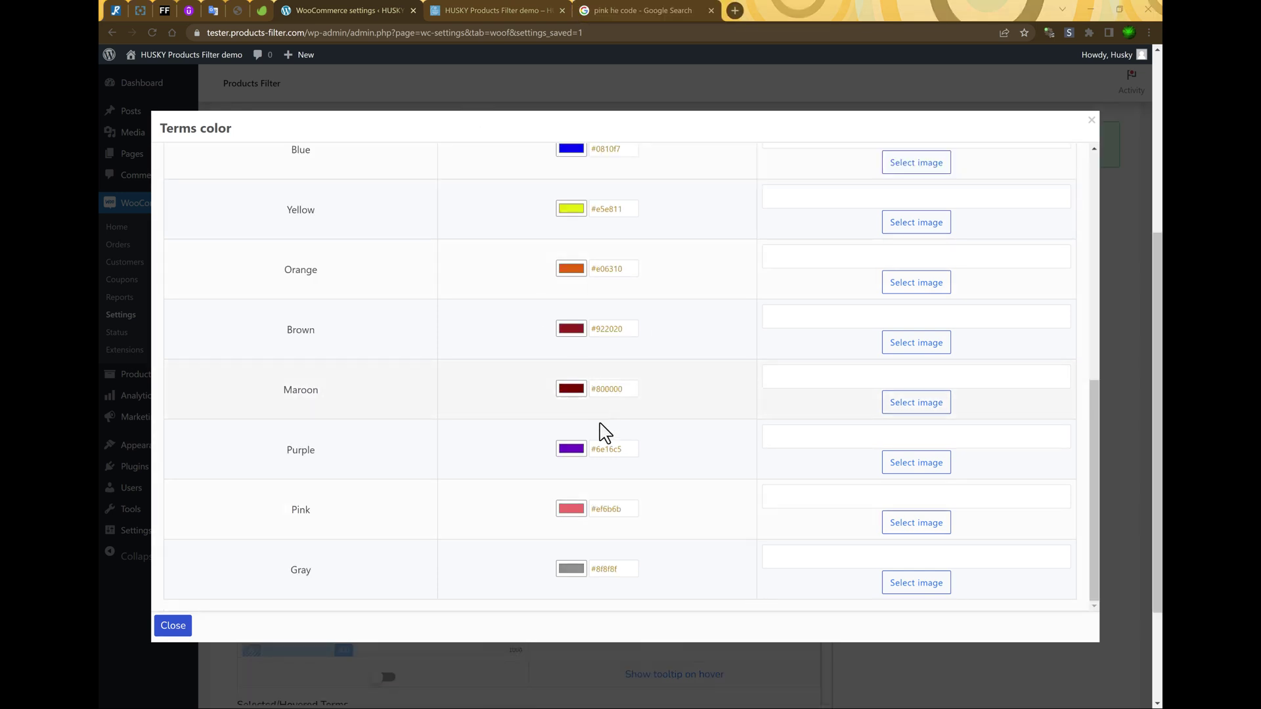
click(619, 514)
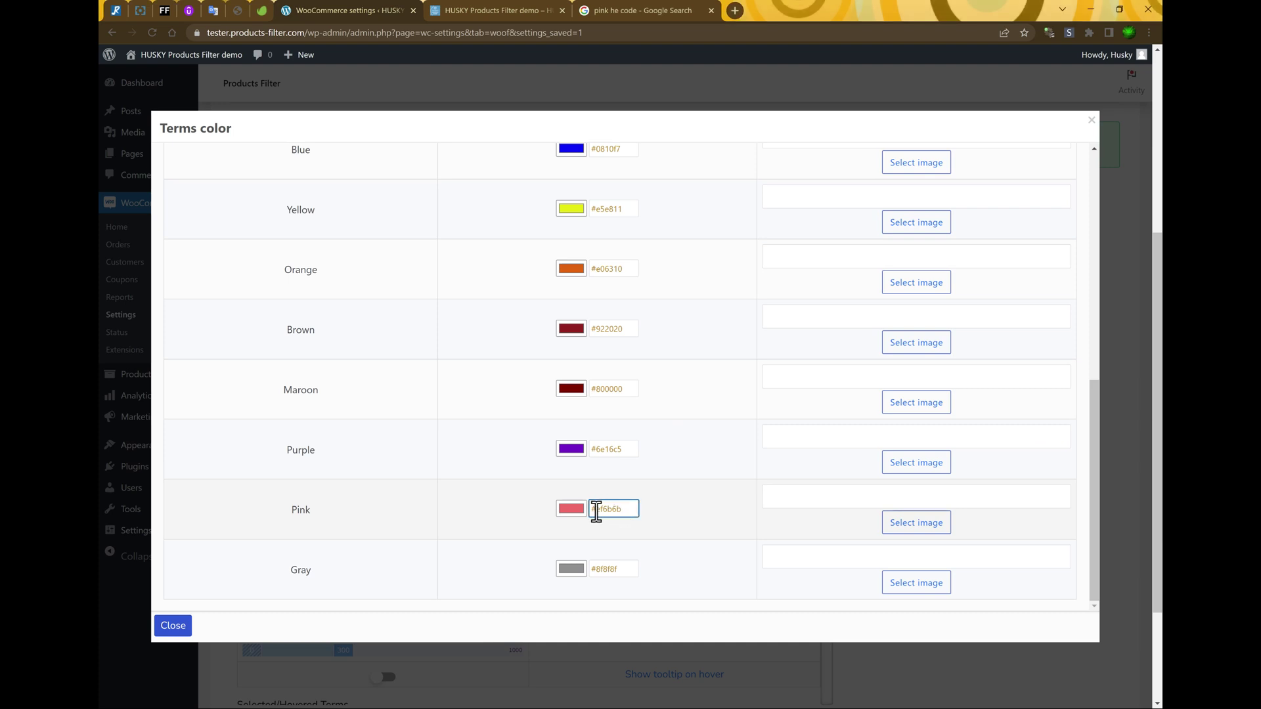
drag(596, 511, 625, 512)
text(ffc0cb)
click(680, 530)
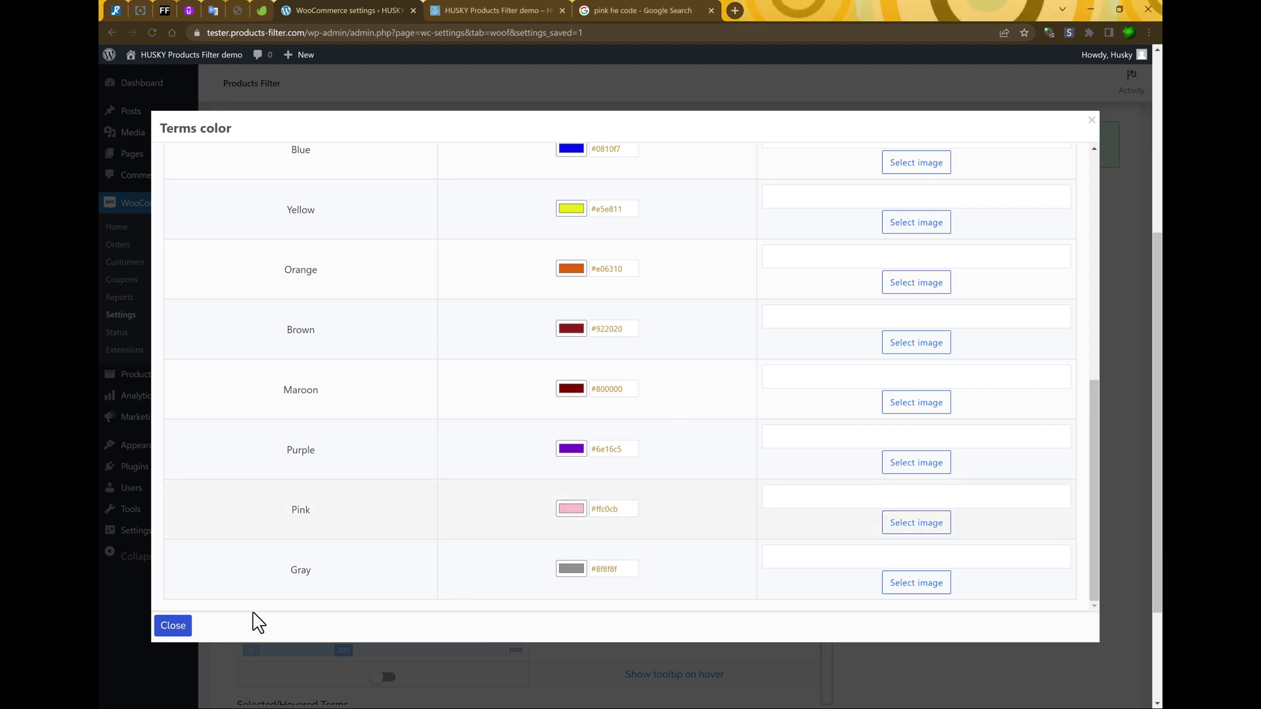
click(173, 627)
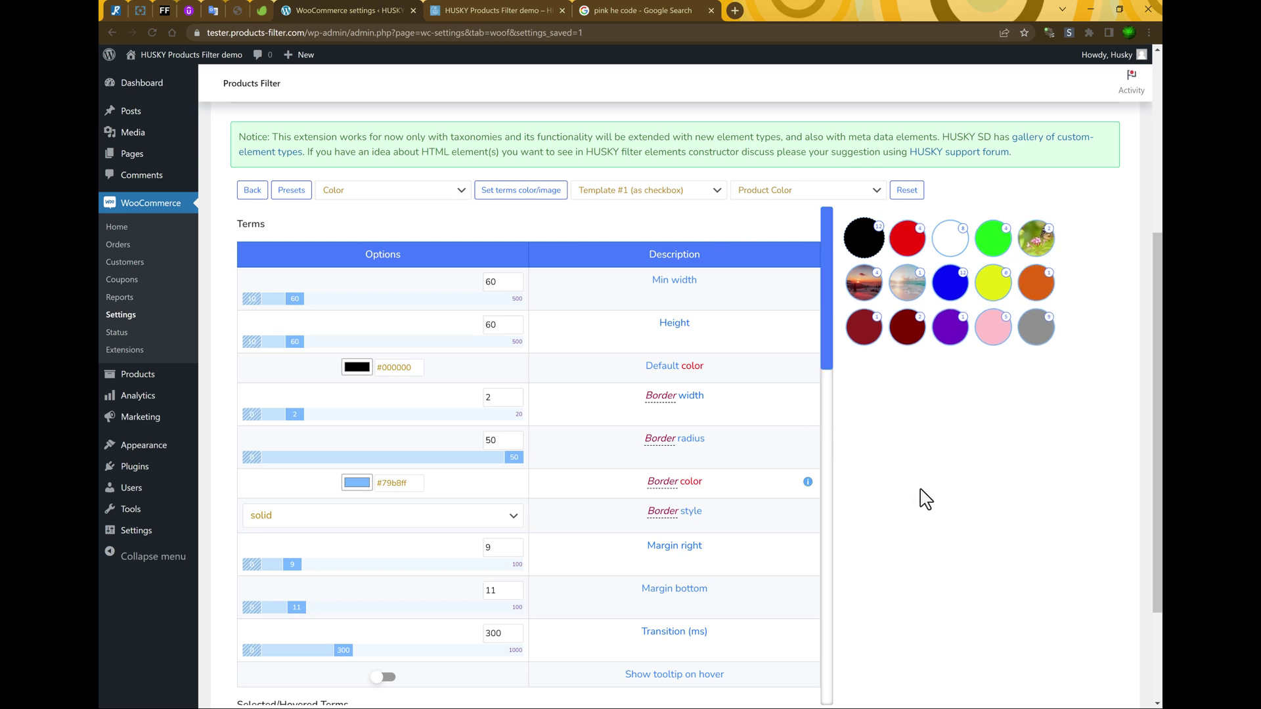
Give the swatches border radius 31, border width 3, colour #b8bfc7 and dashed style
scroll(926, 499, down, 1)
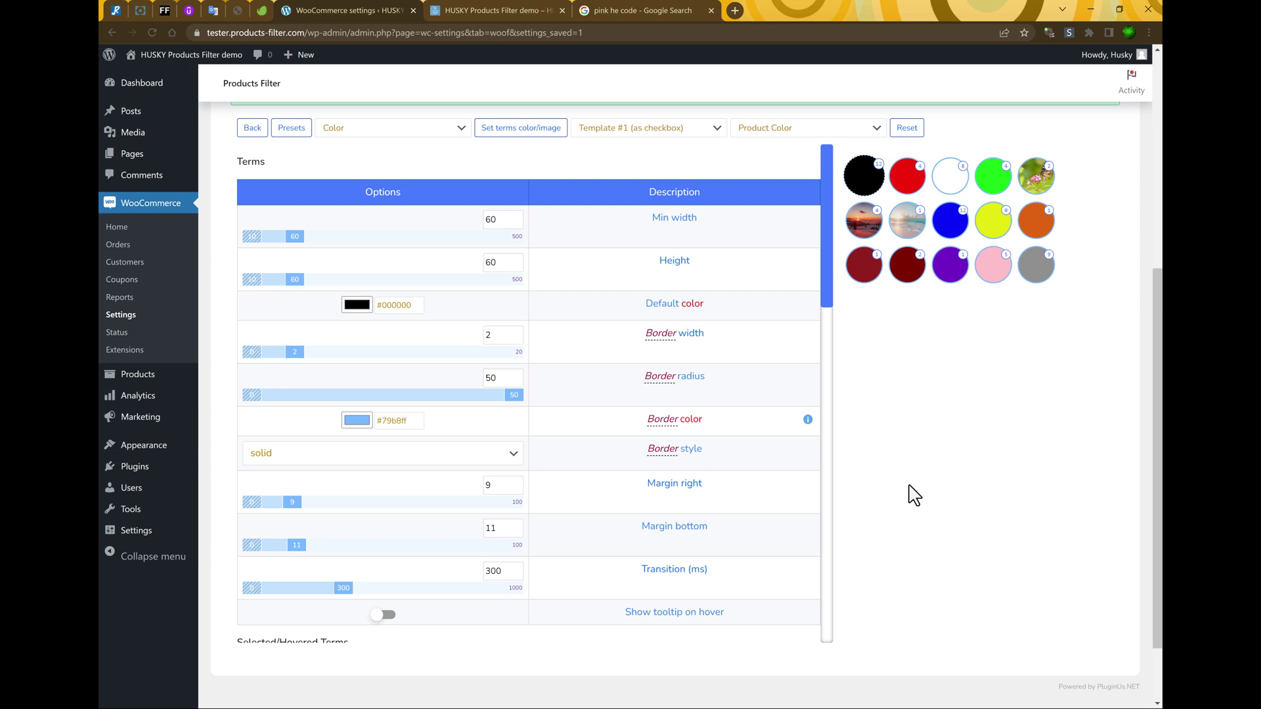
drag(514, 395, 419, 394)
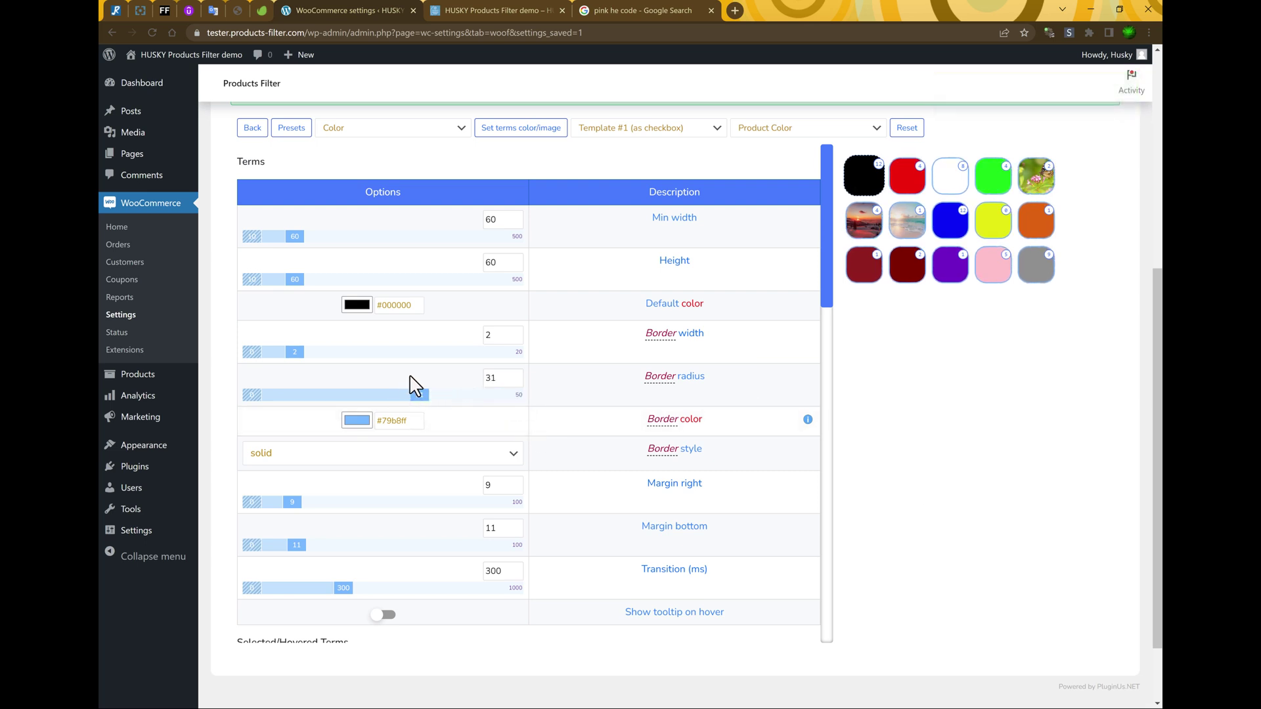
click(299, 351)
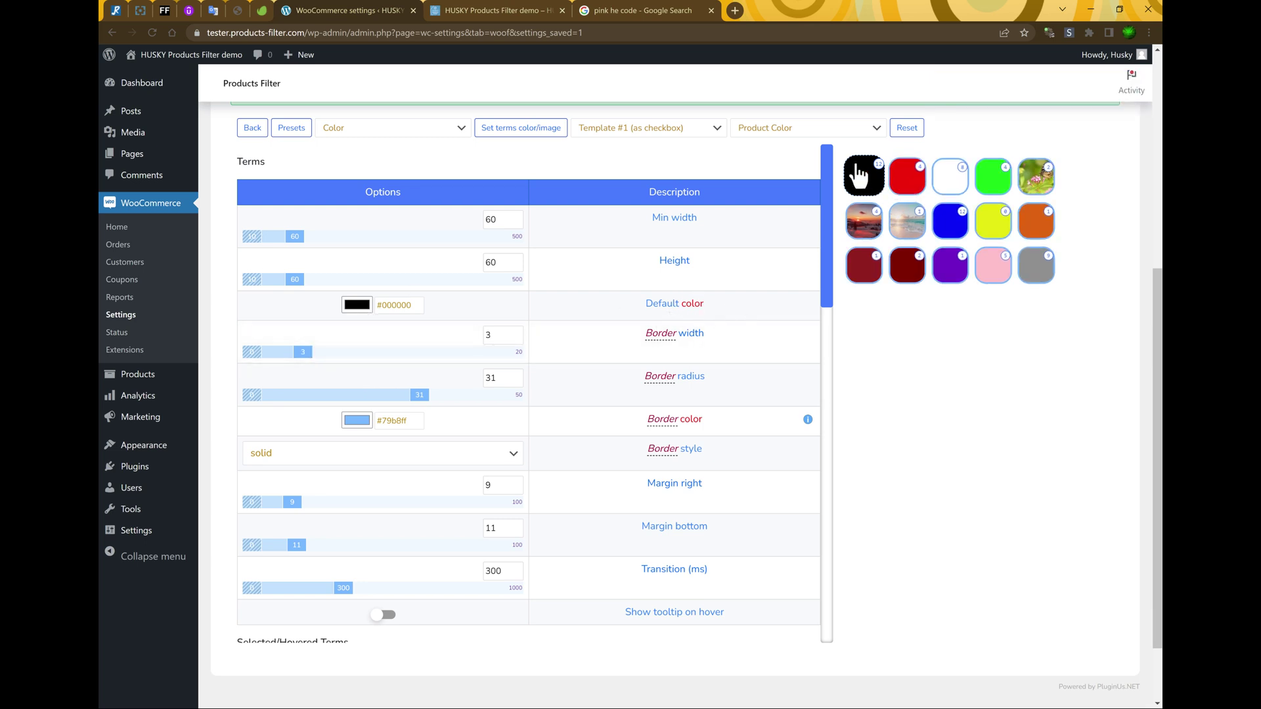
click(502, 219)
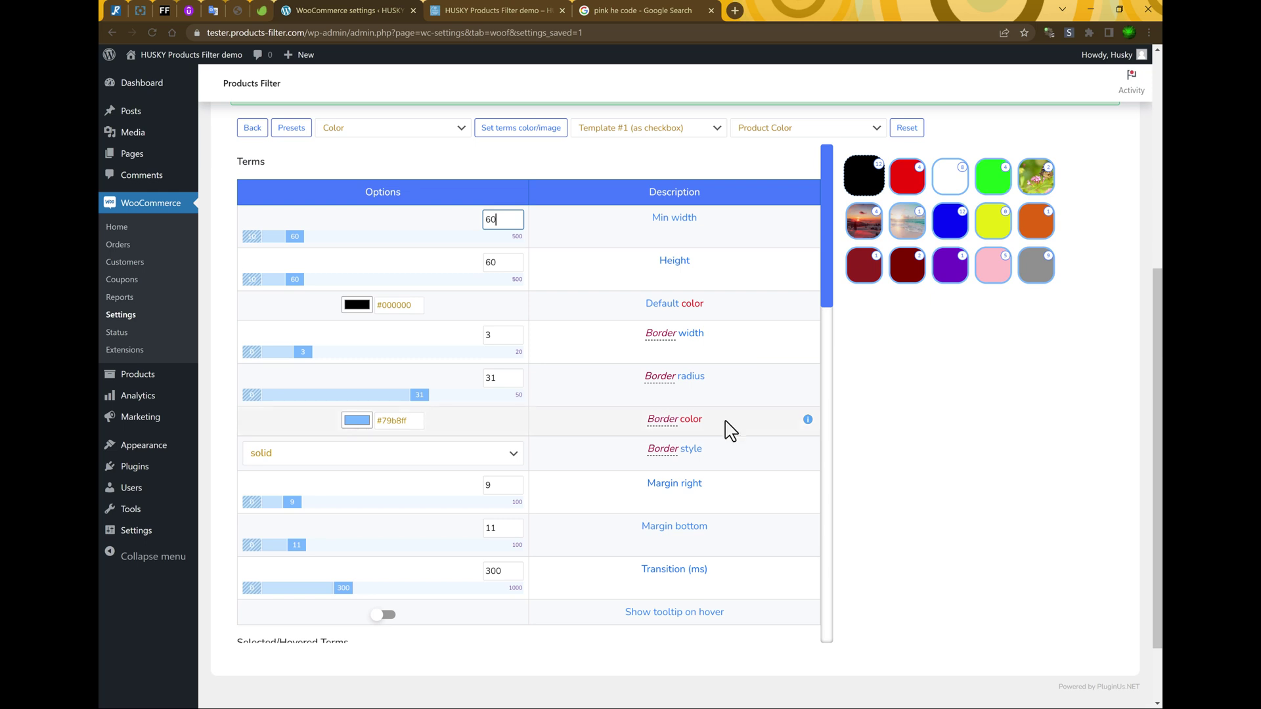
click(367, 424)
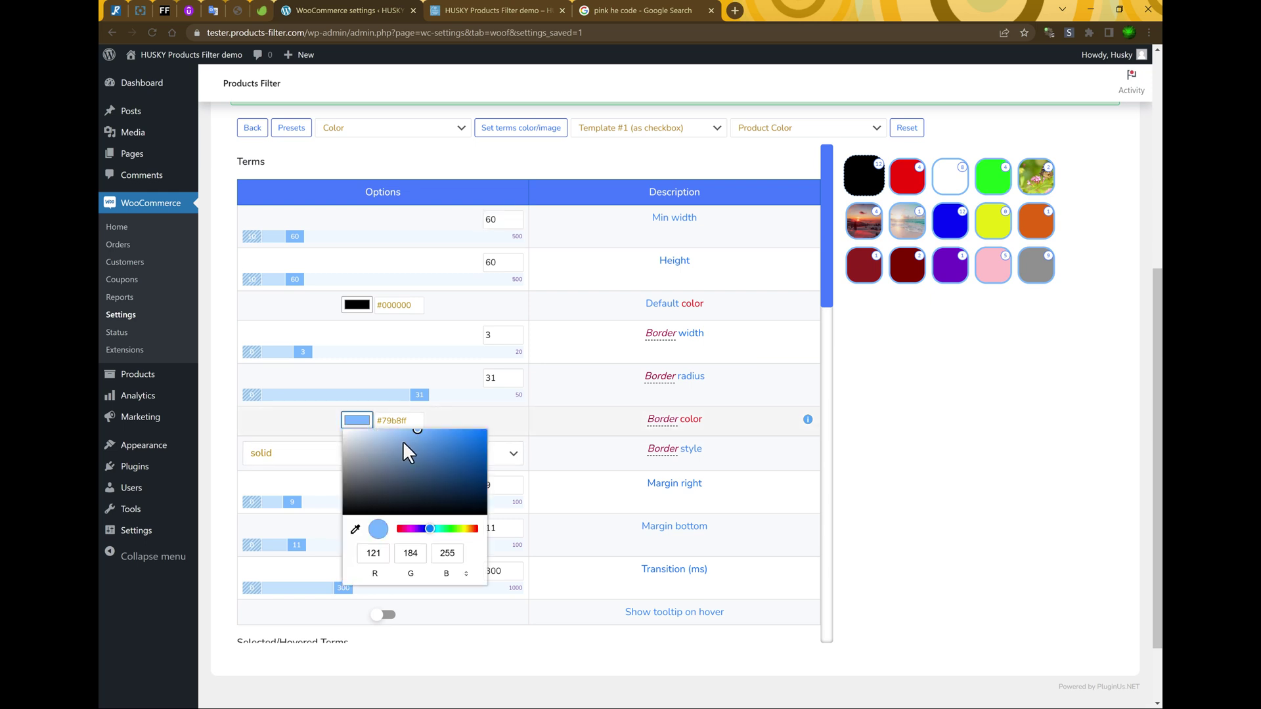
drag(368, 441, 354, 449)
click(900, 419)
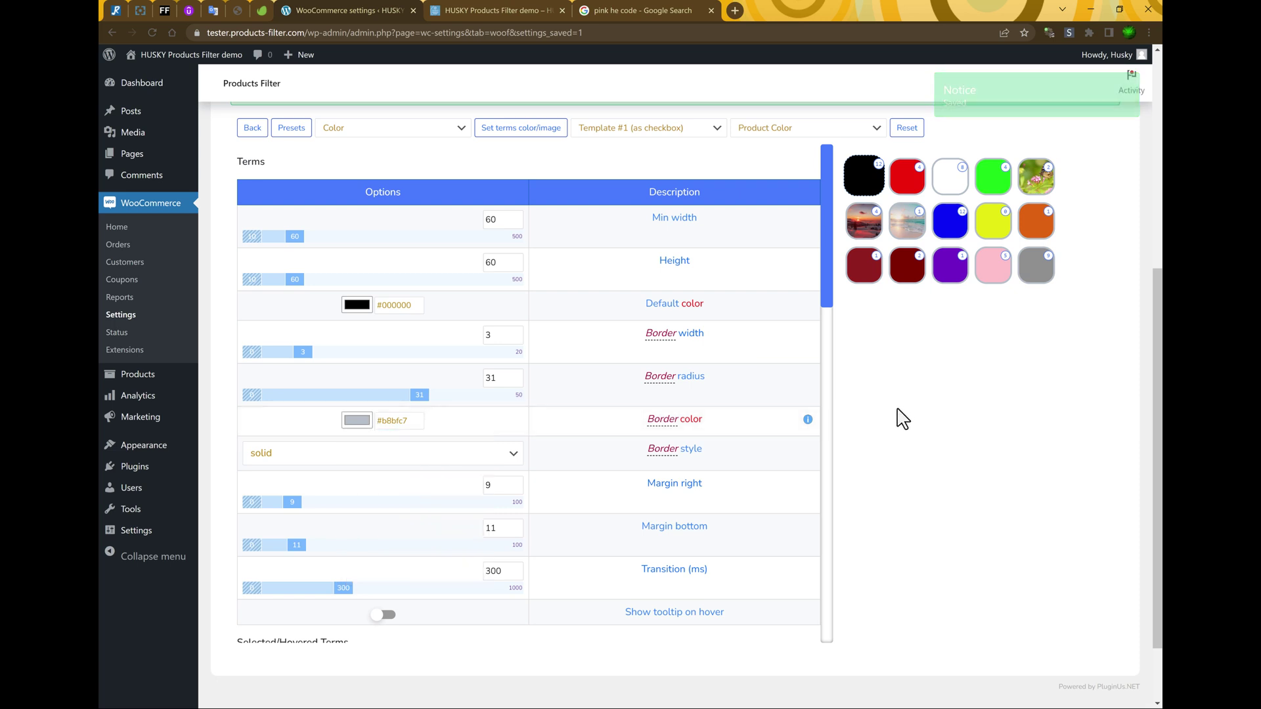
click(512, 465)
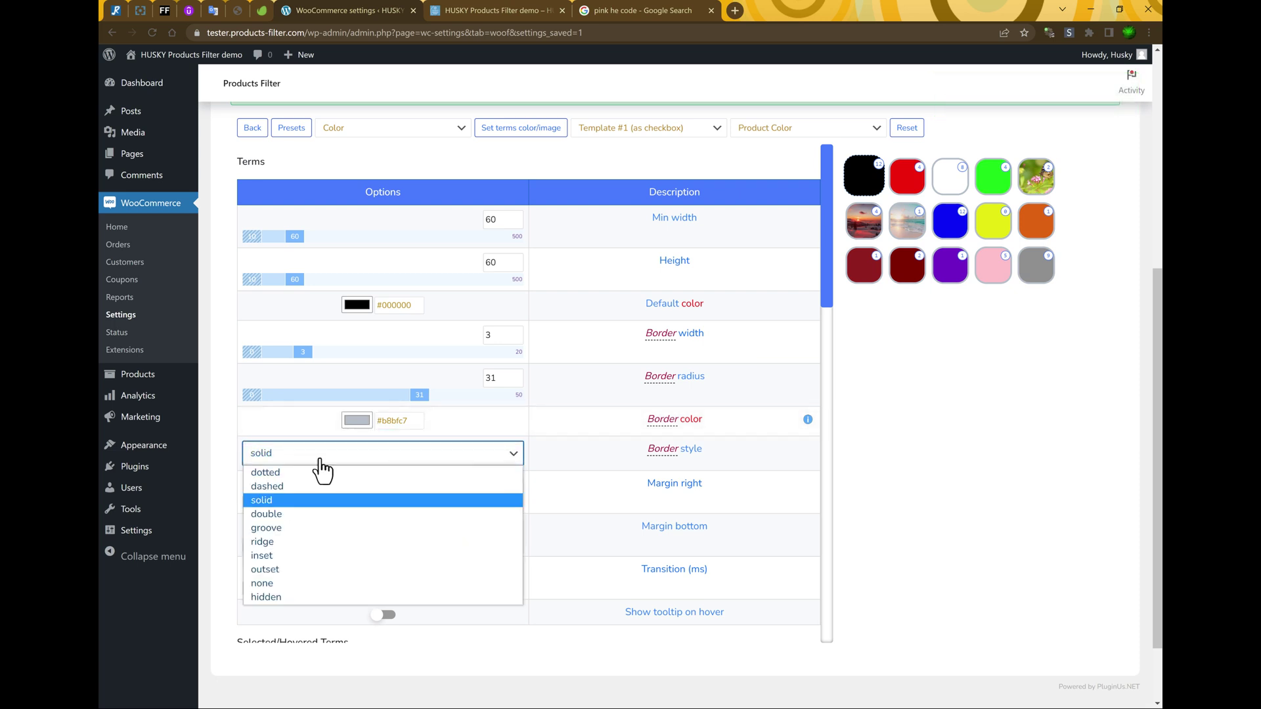
click(266, 475)
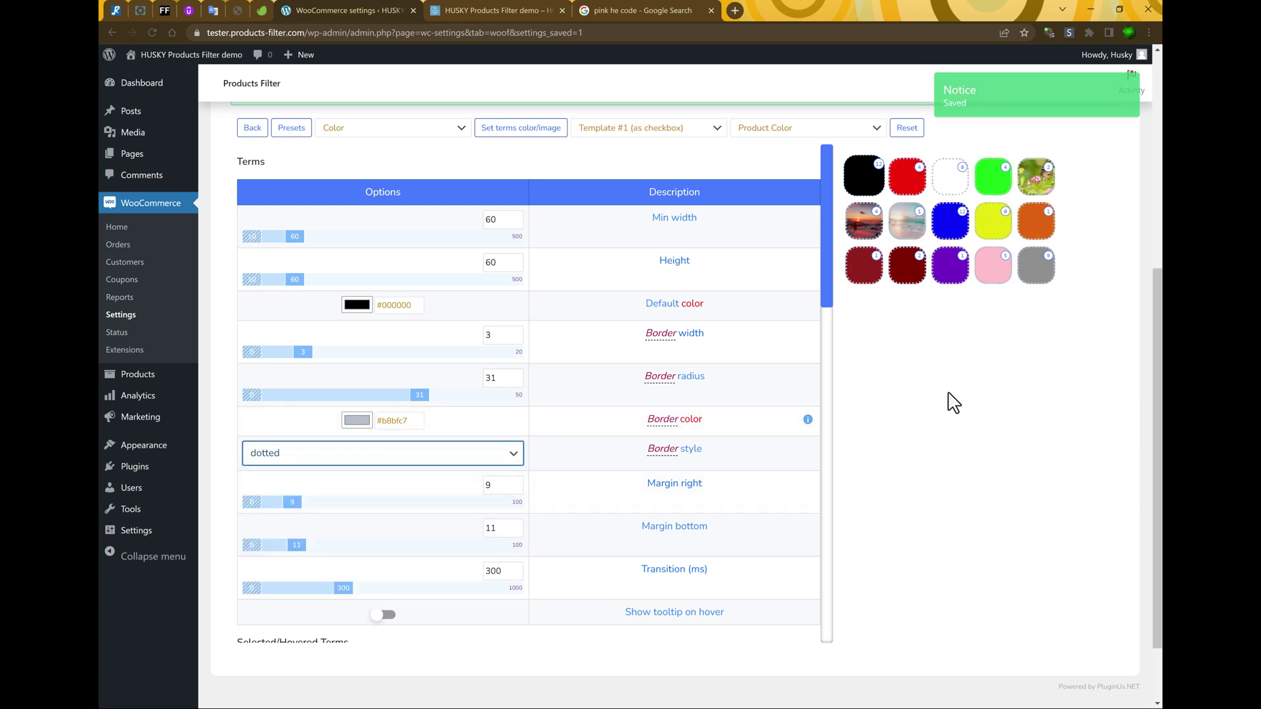
click(284, 460)
click(276, 487)
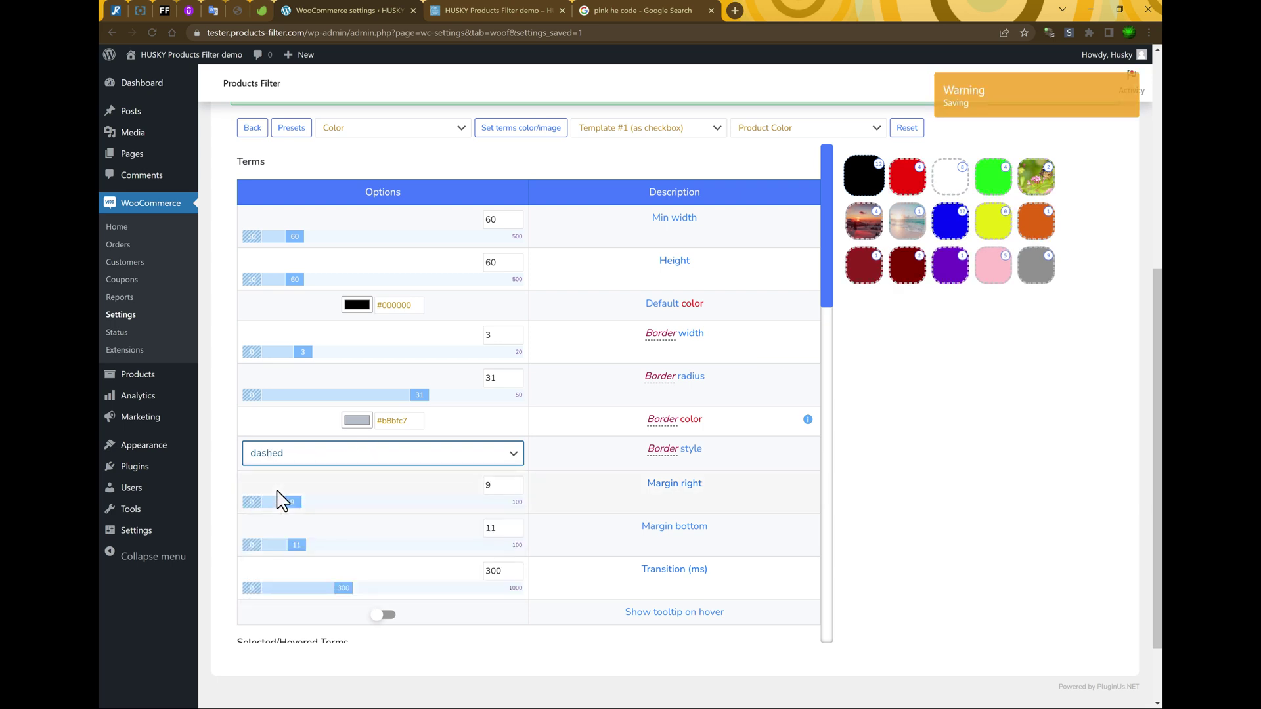
Set margin right 15, margin bottom 16, transition 436 ms and enable Show tooltip
scroll(388, 503, down, 3)
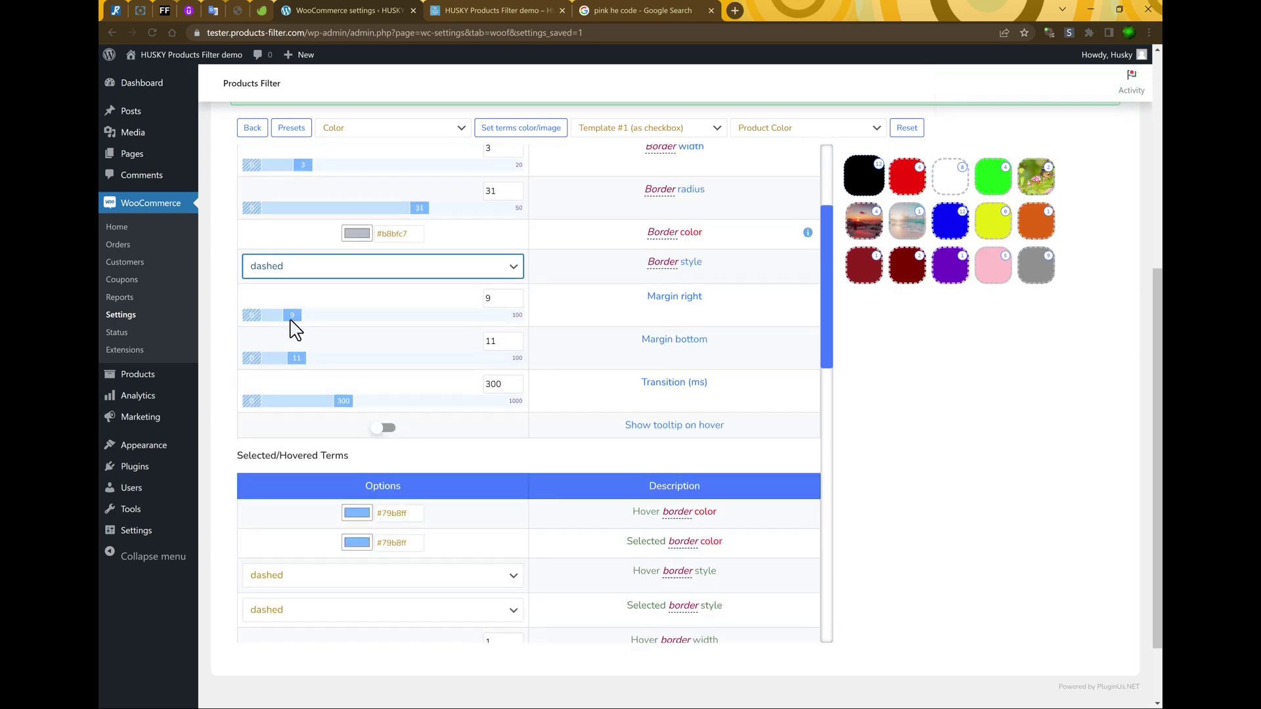
drag(290, 317, 306, 316)
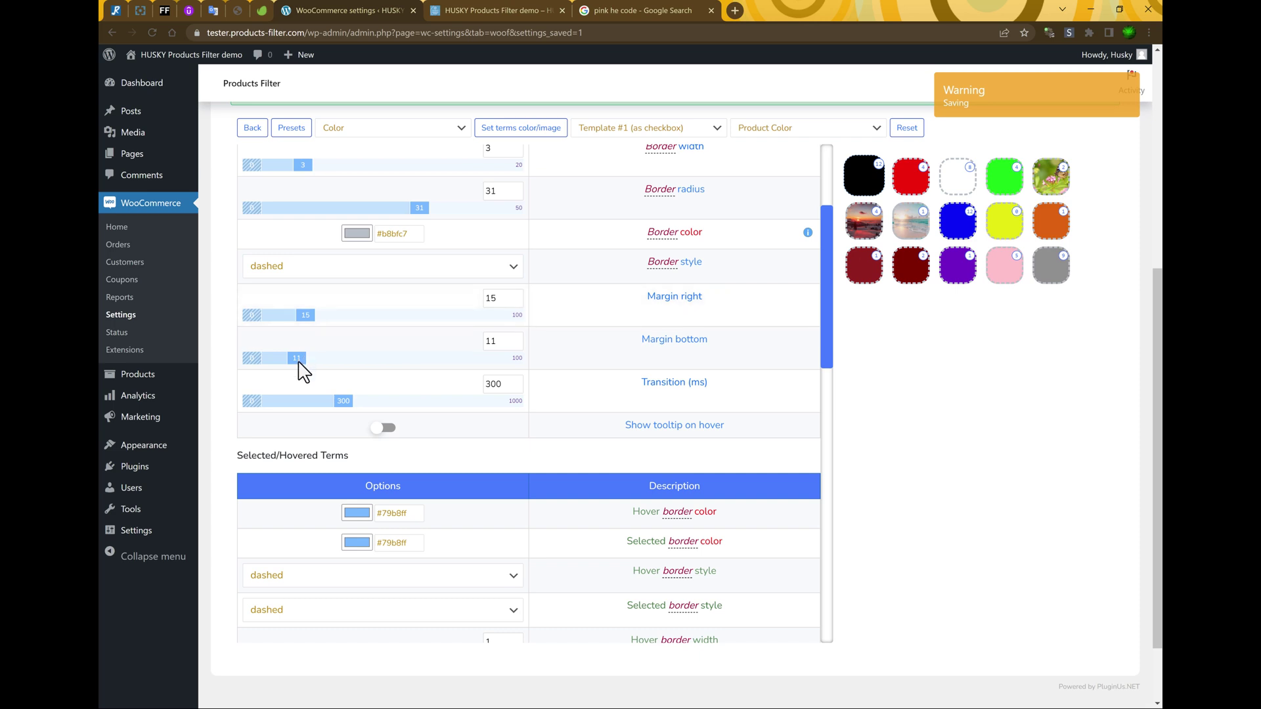
drag(300, 362, 309, 357)
click(376, 401)
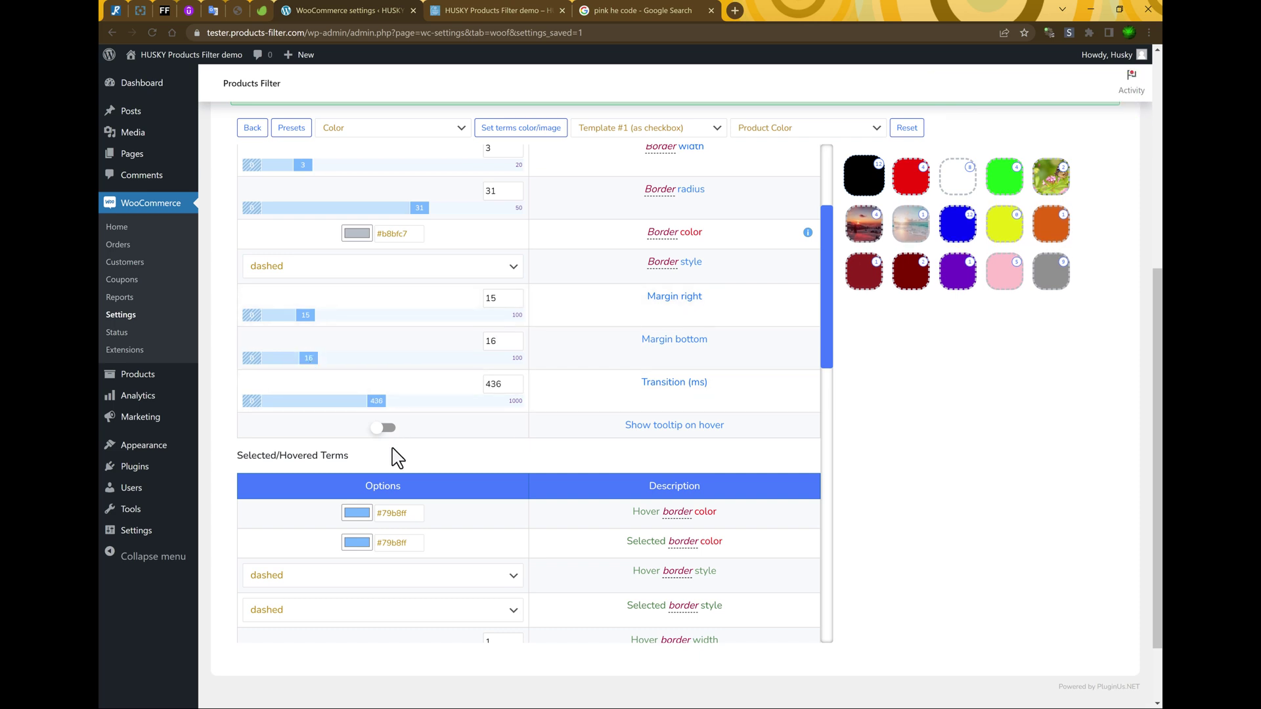
click(384, 429)
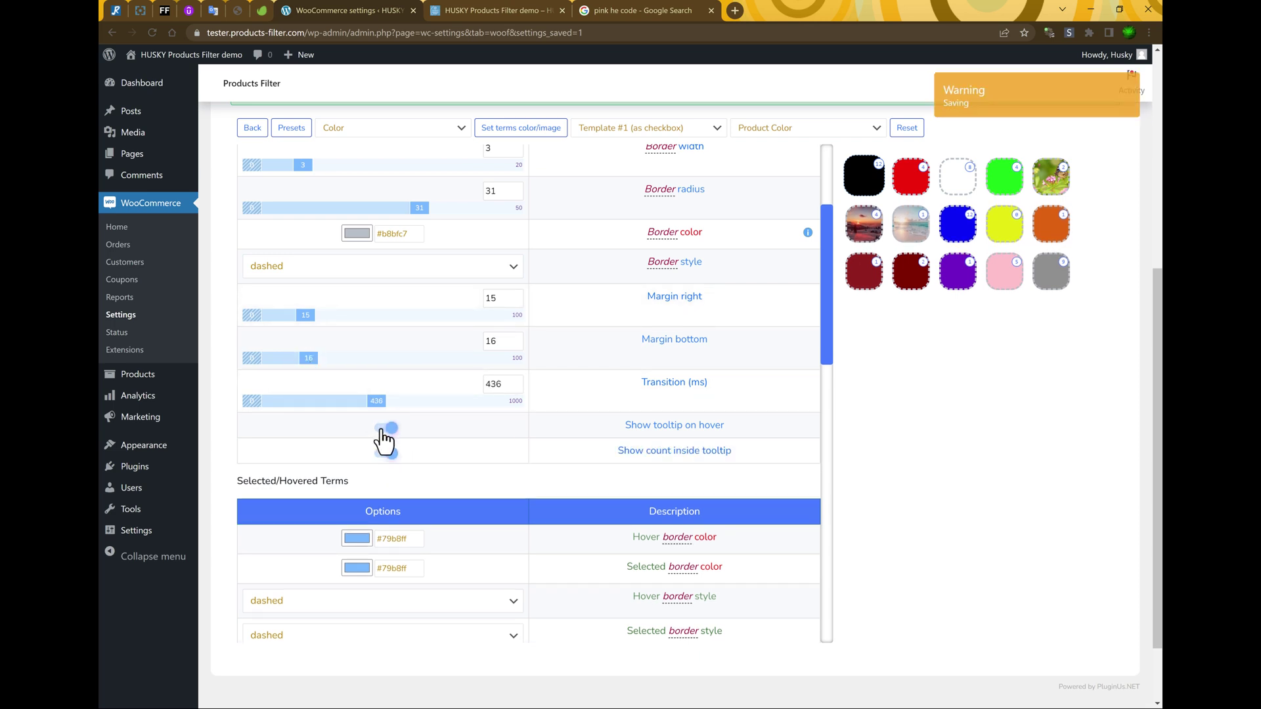
mouse_move(916, 231)
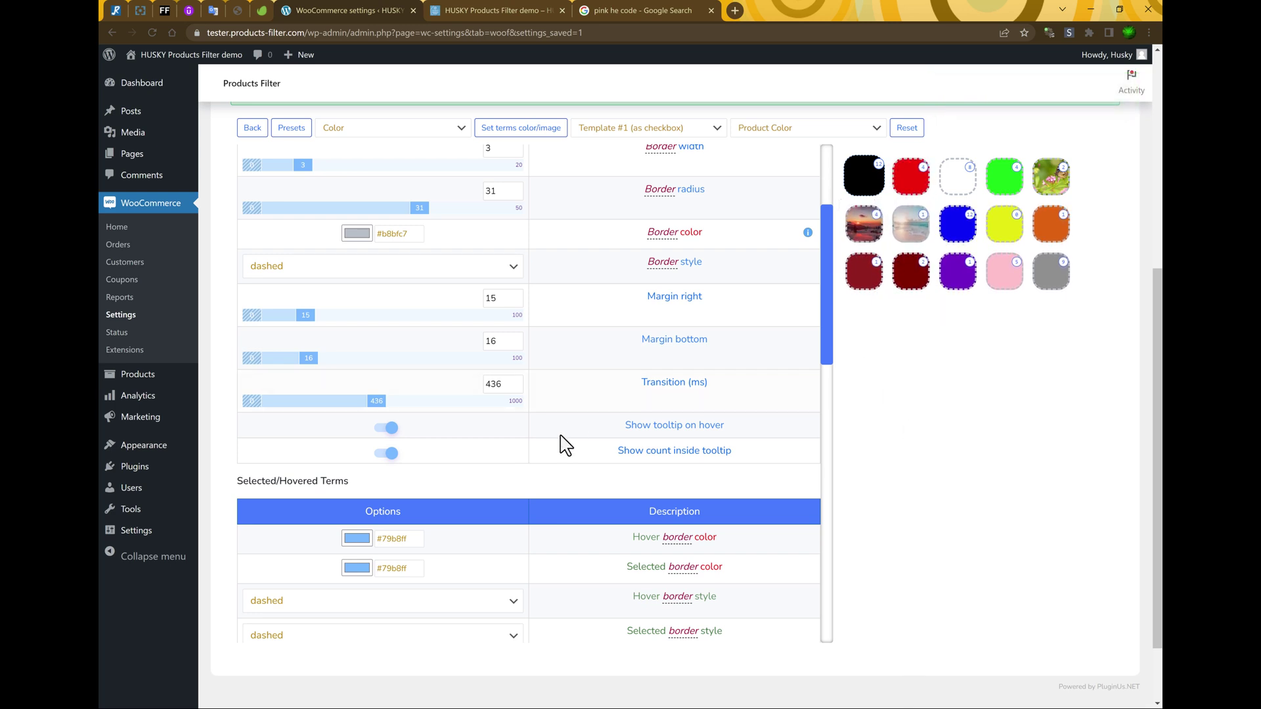
Adjust further swatch settings and switch off the count badges
scroll(565, 445, down, 3)
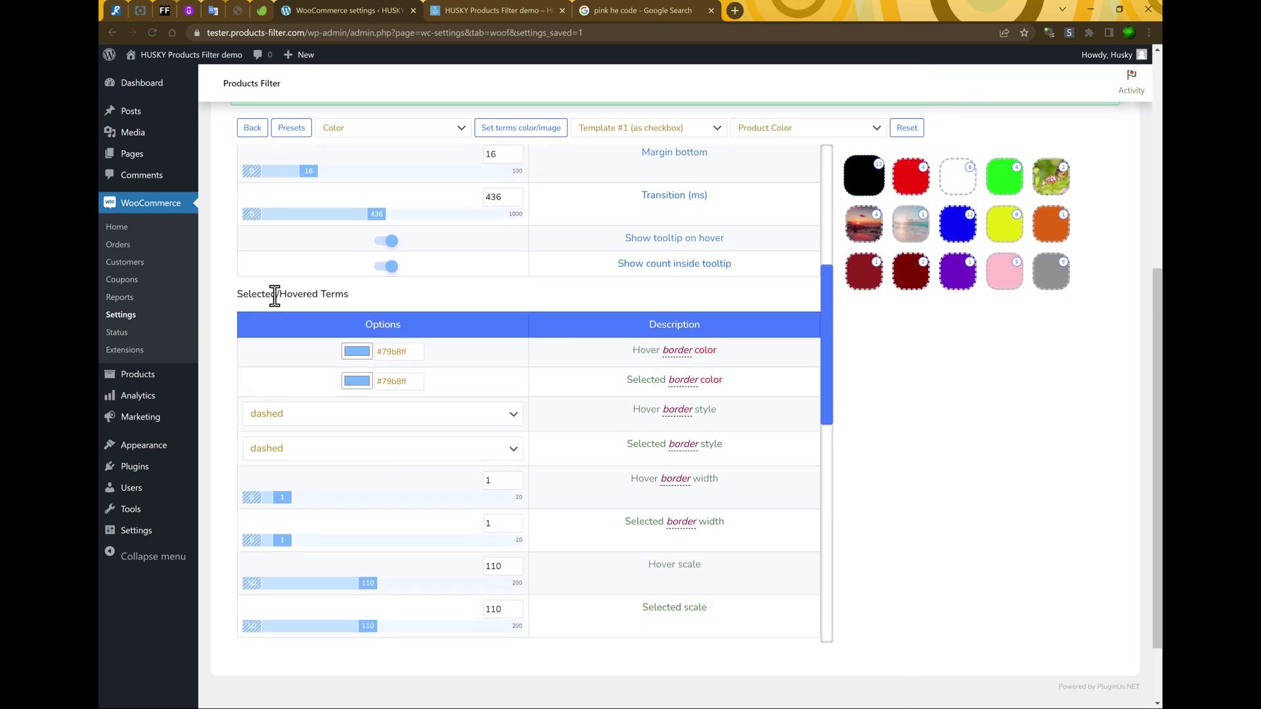
triple_click(274, 296)
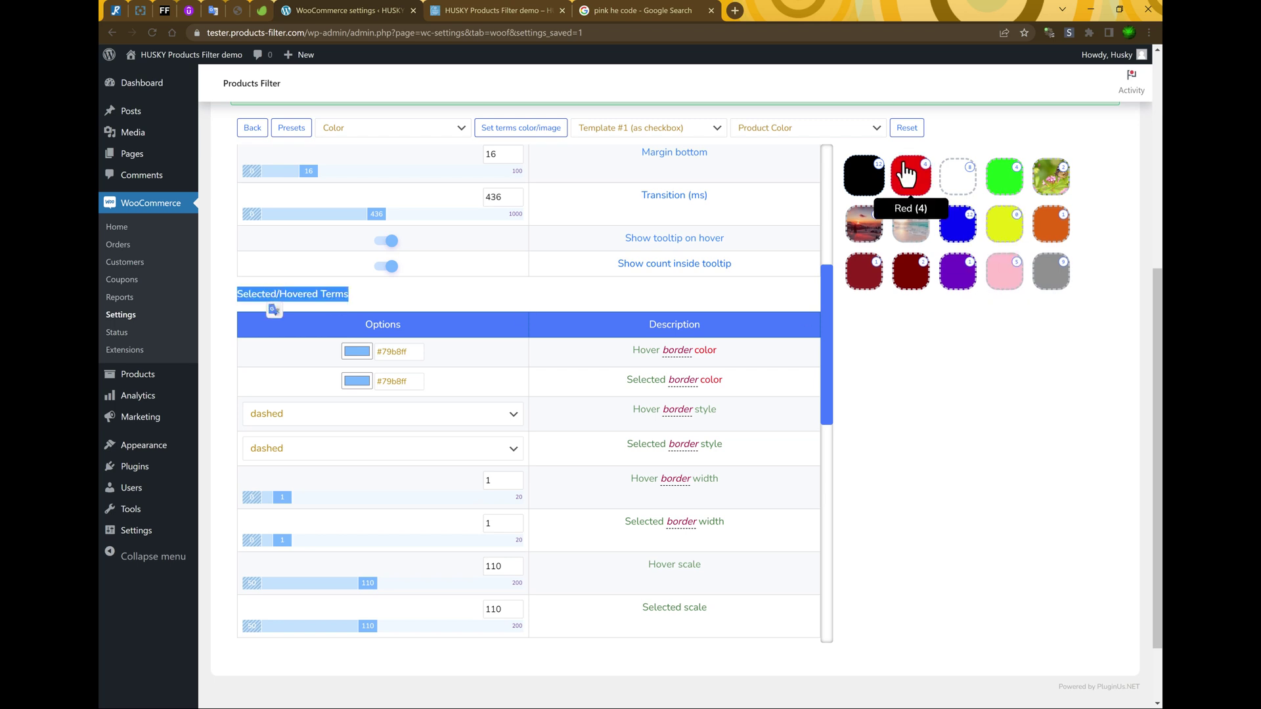
click(512, 449)
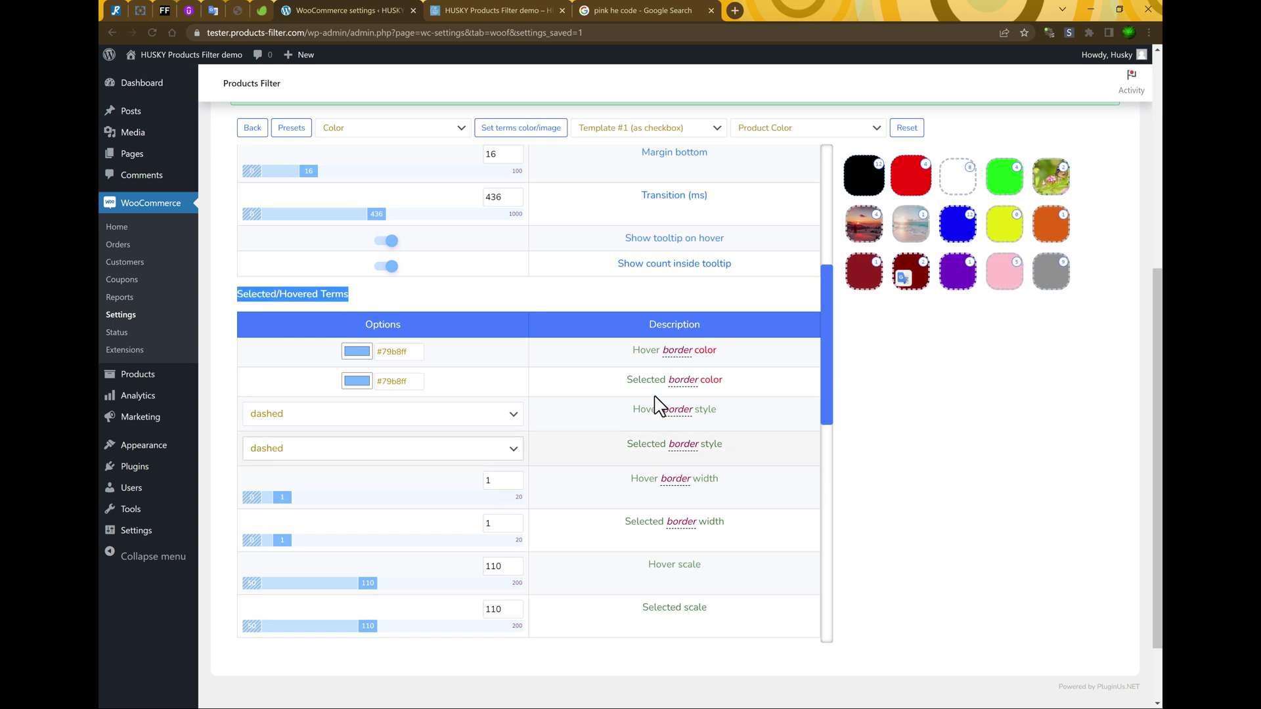
scroll(486, 486, down, 3)
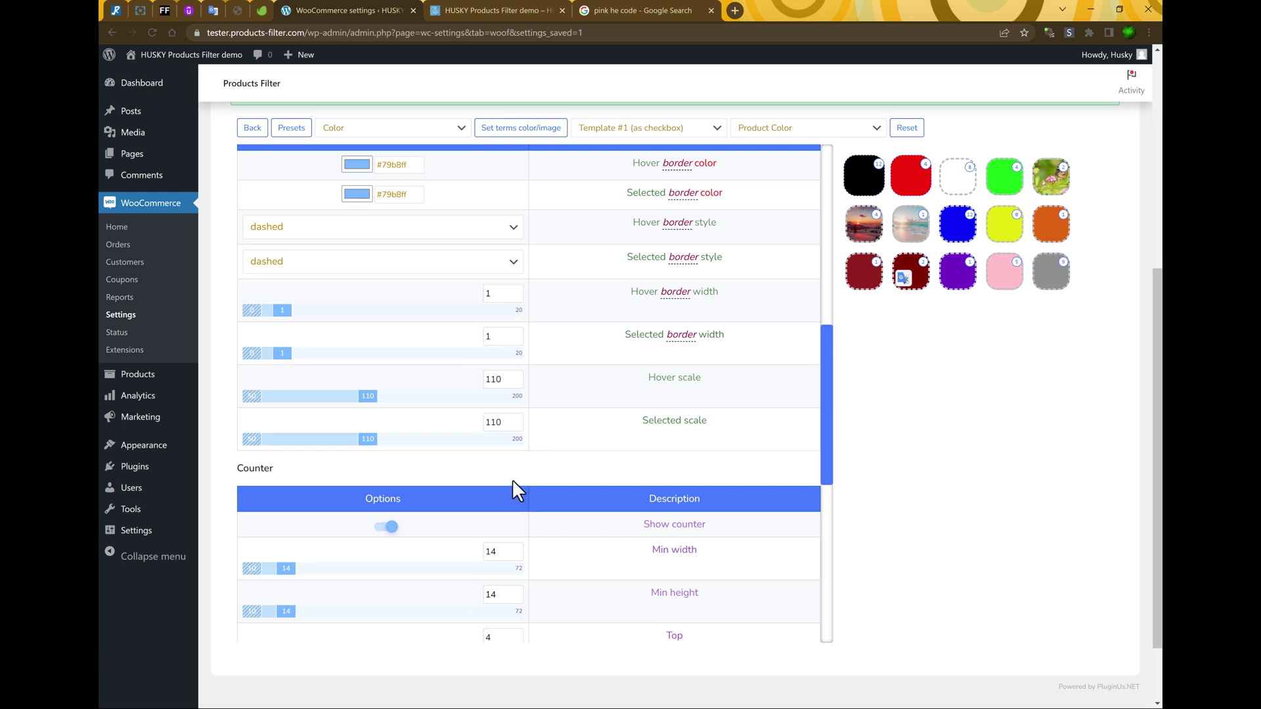
scroll(553, 496, down, 2)
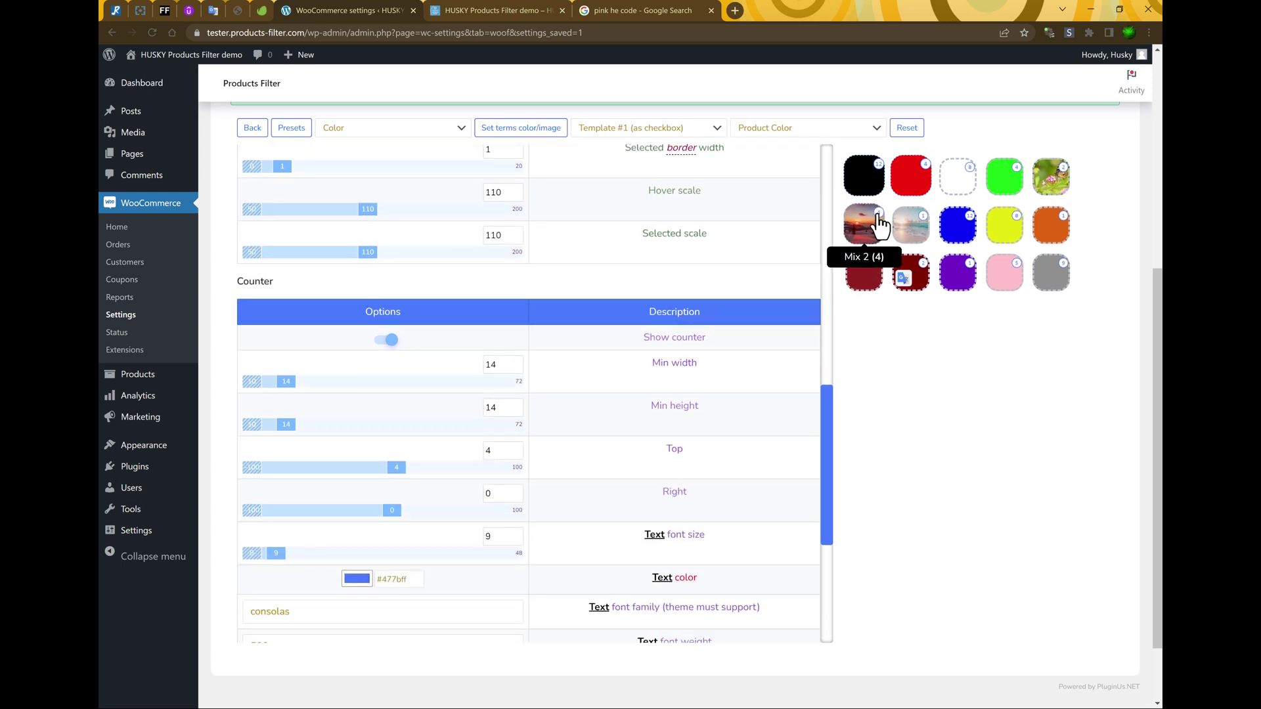
click(388, 340)
Restore the counters and make them 17×17 with top offset -5 and right -6
click(384, 632)
scroll(510, 560, down, 6)
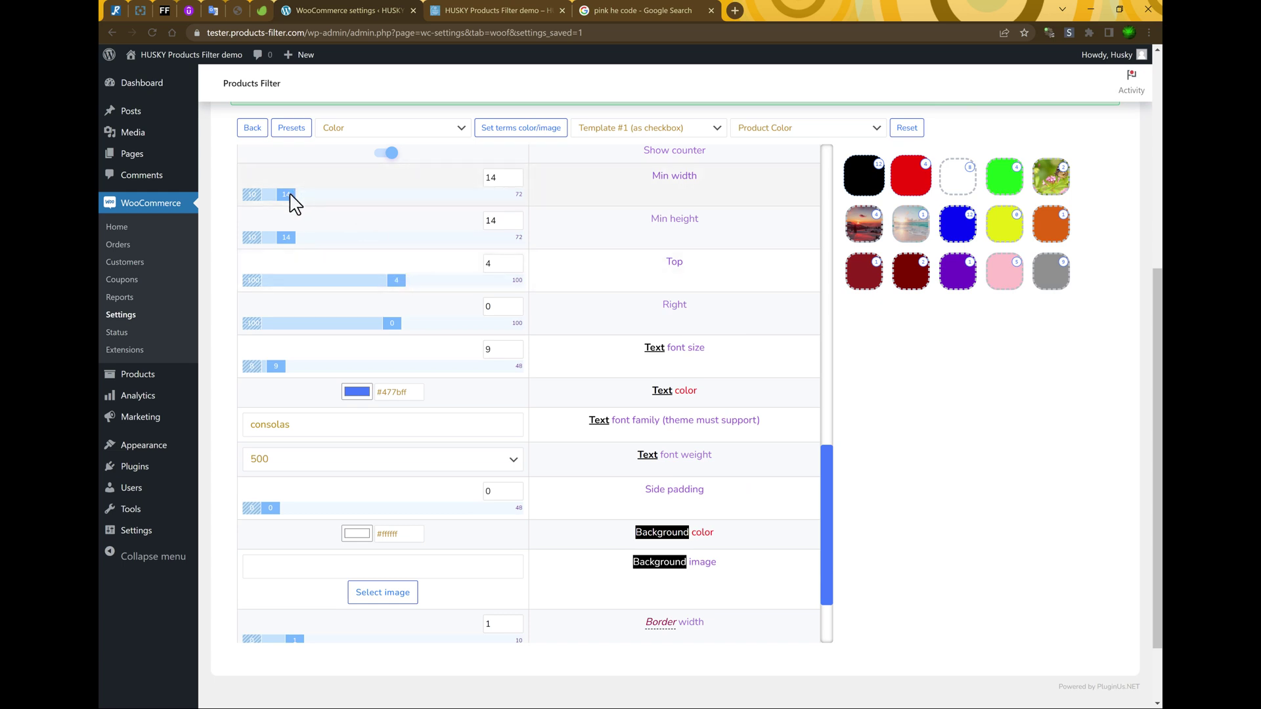
drag(290, 194, 296, 195)
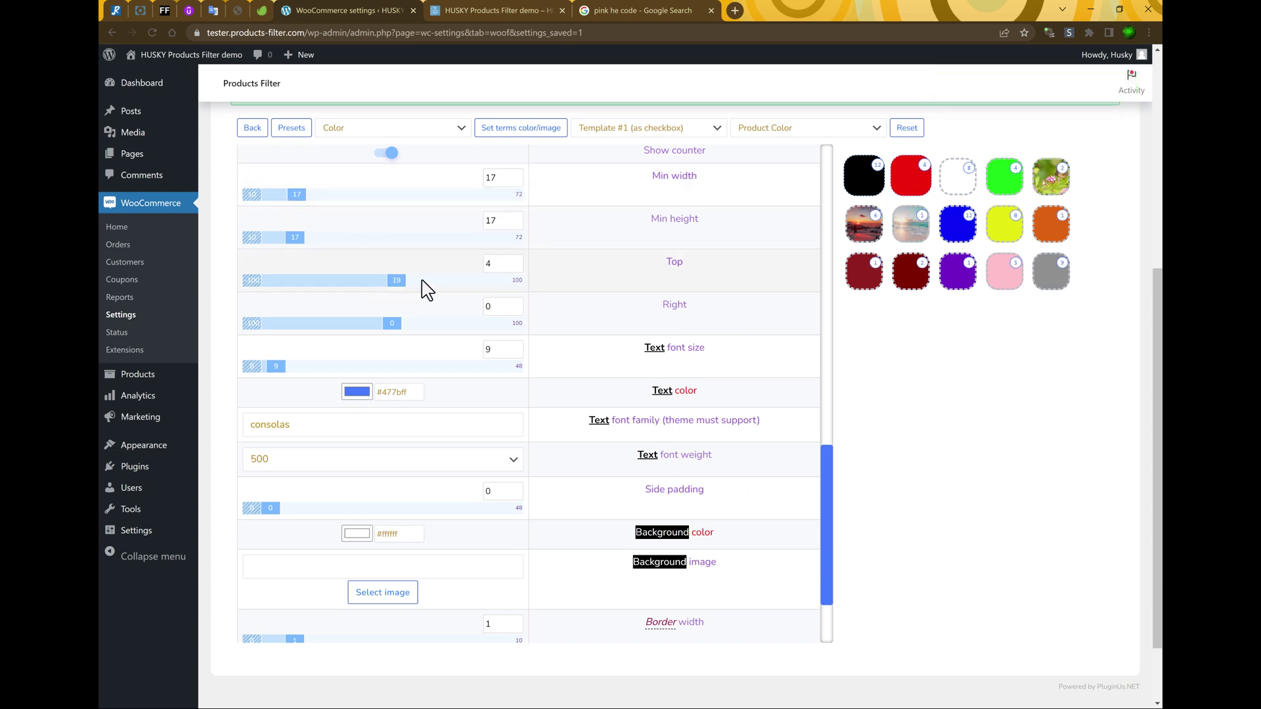
drag(396, 281, 380, 281)
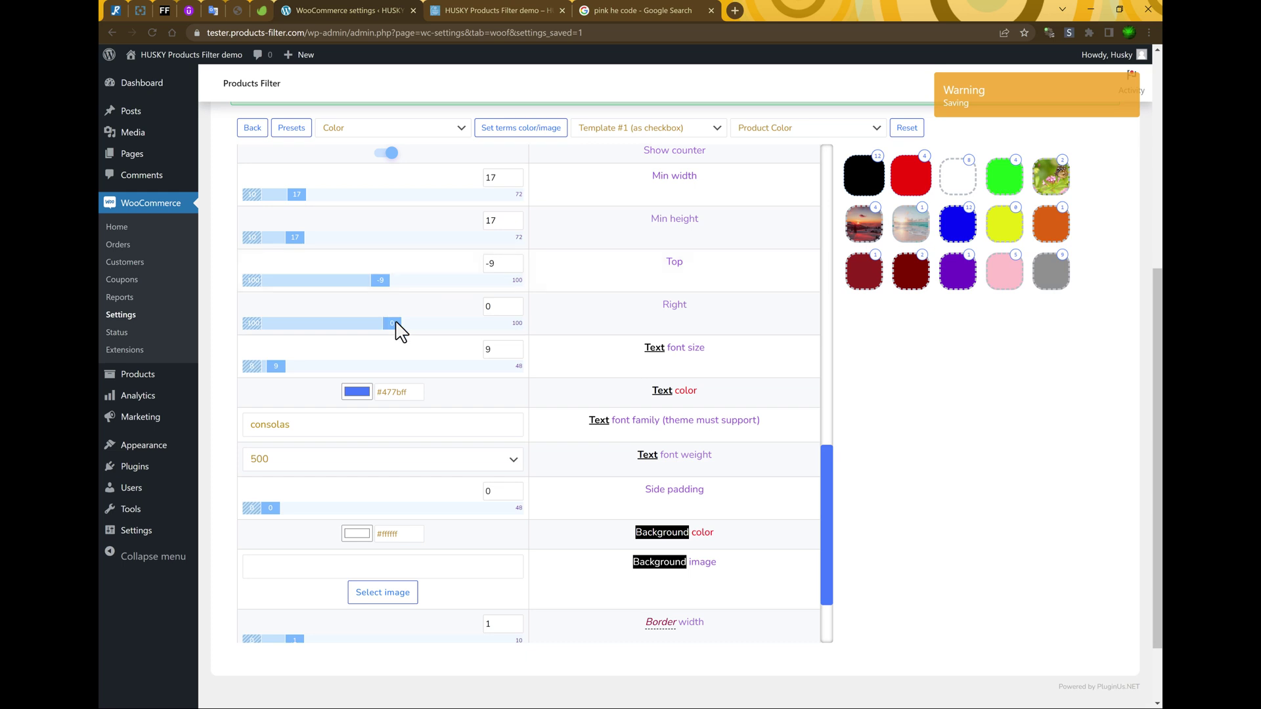
drag(396, 323, 386, 323)
drag(378, 280, 386, 280)
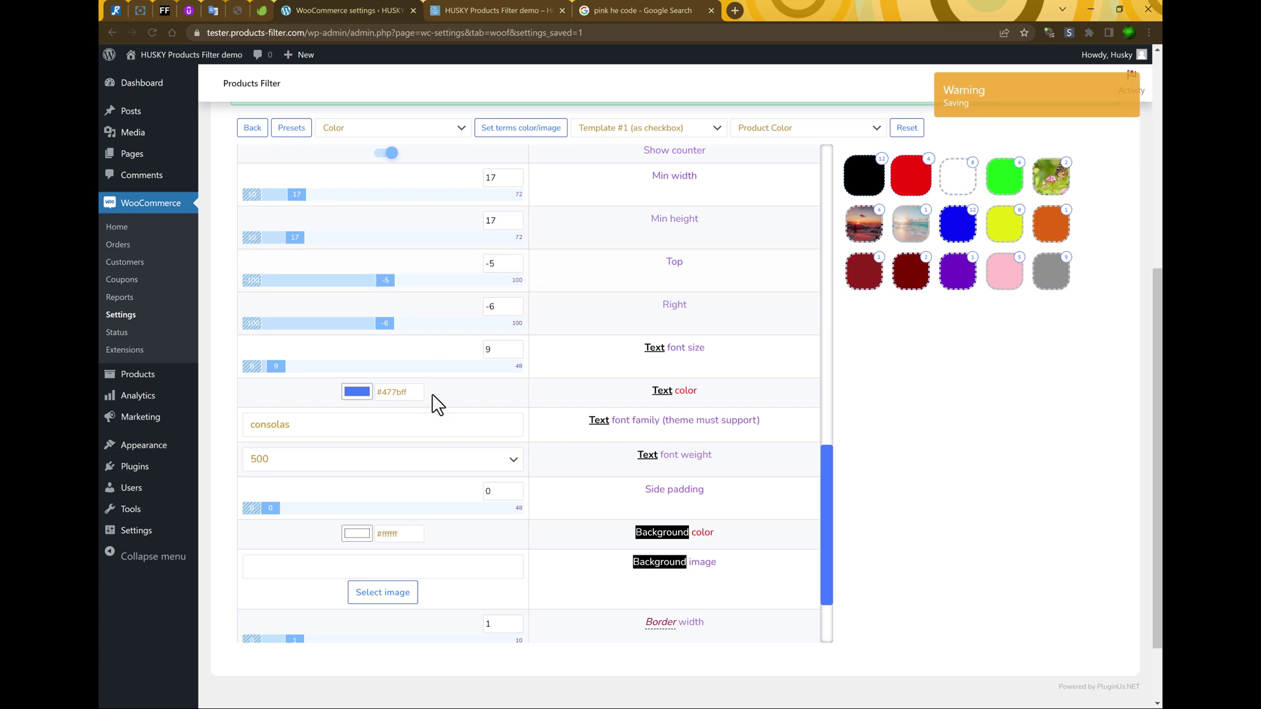
Give the counter text font size 10 in #4f73cf and adjust its side padding
drag(279, 366, 280, 365)
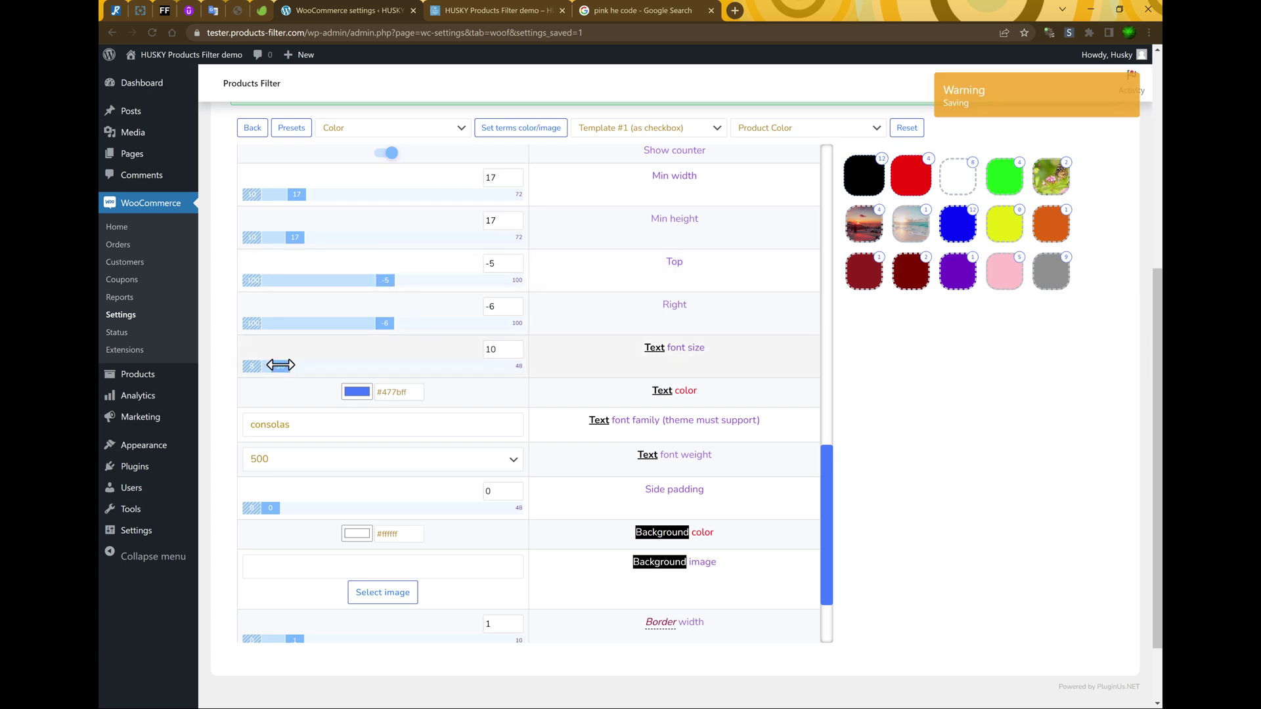
click(366, 394)
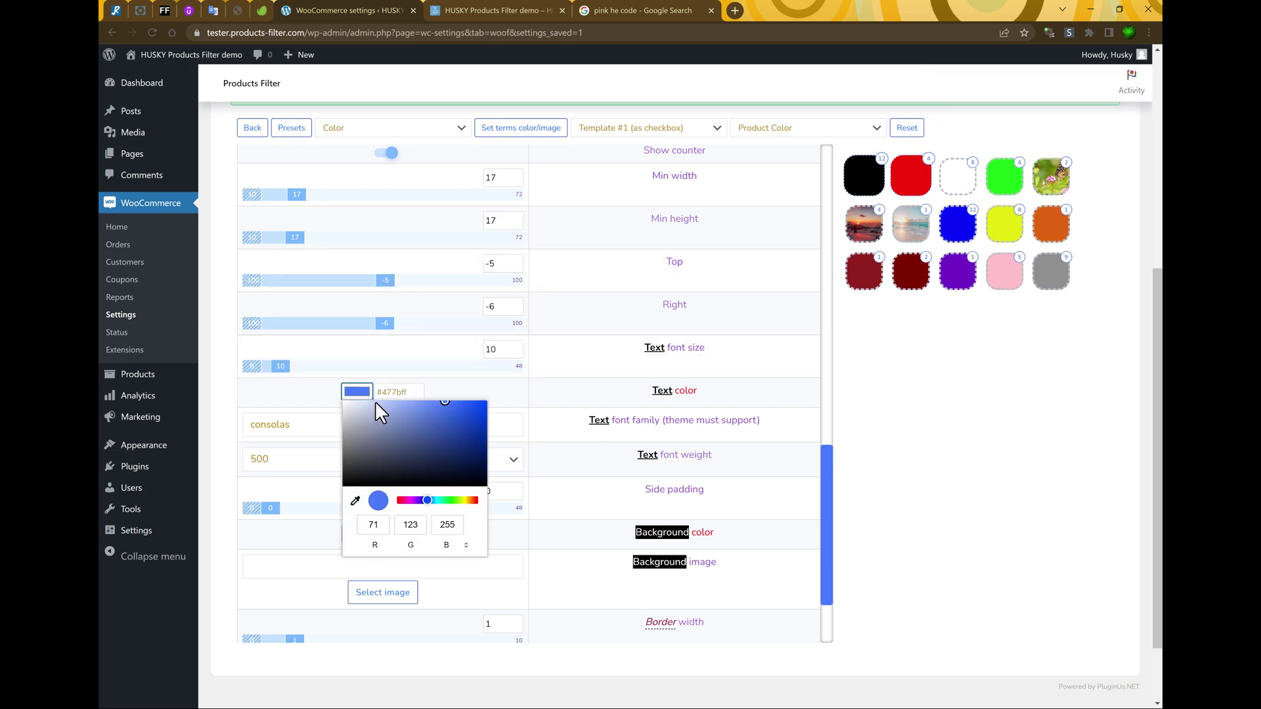
drag(461, 419, 431, 417)
click(943, 470)
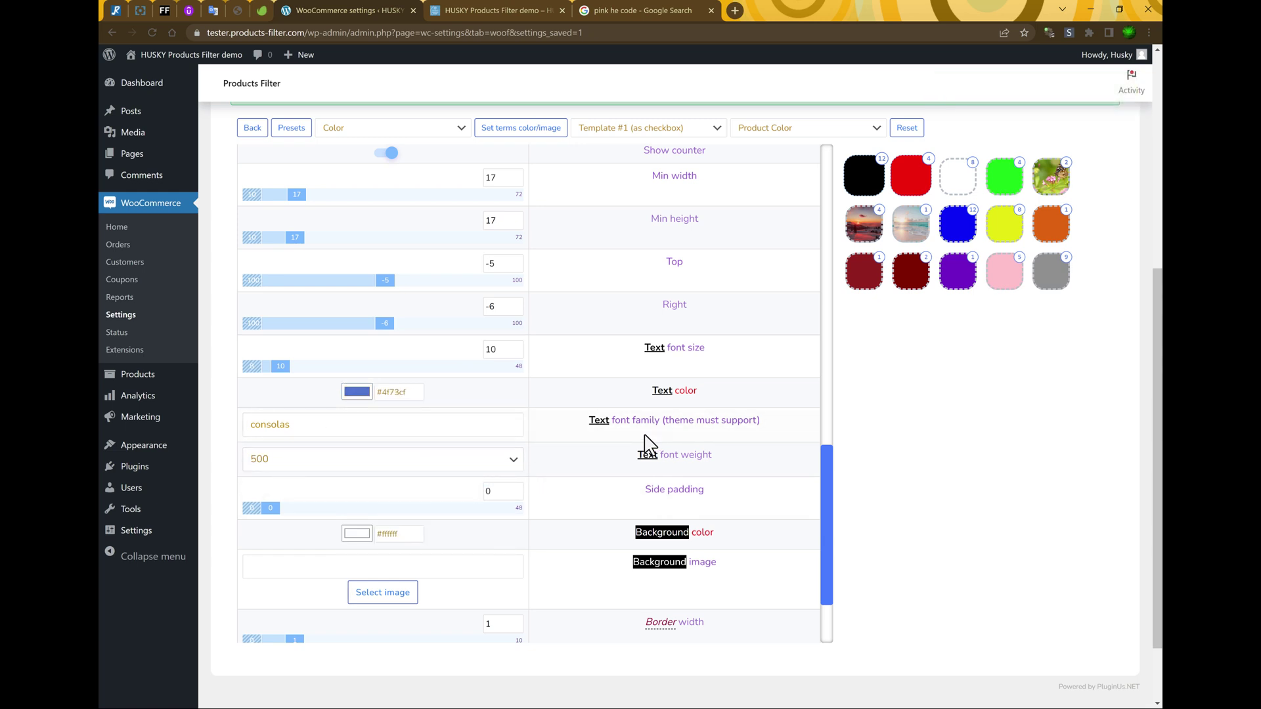
click(301, 428)
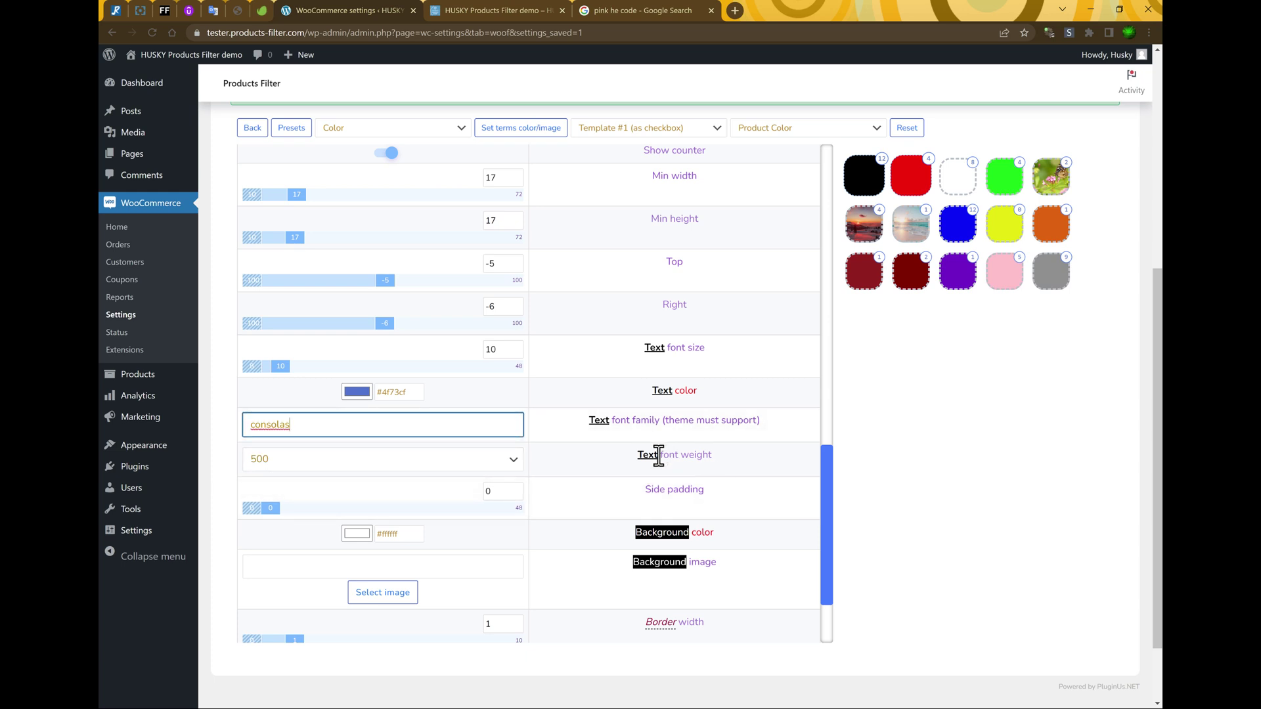
scroll(667, 473, down, 2)
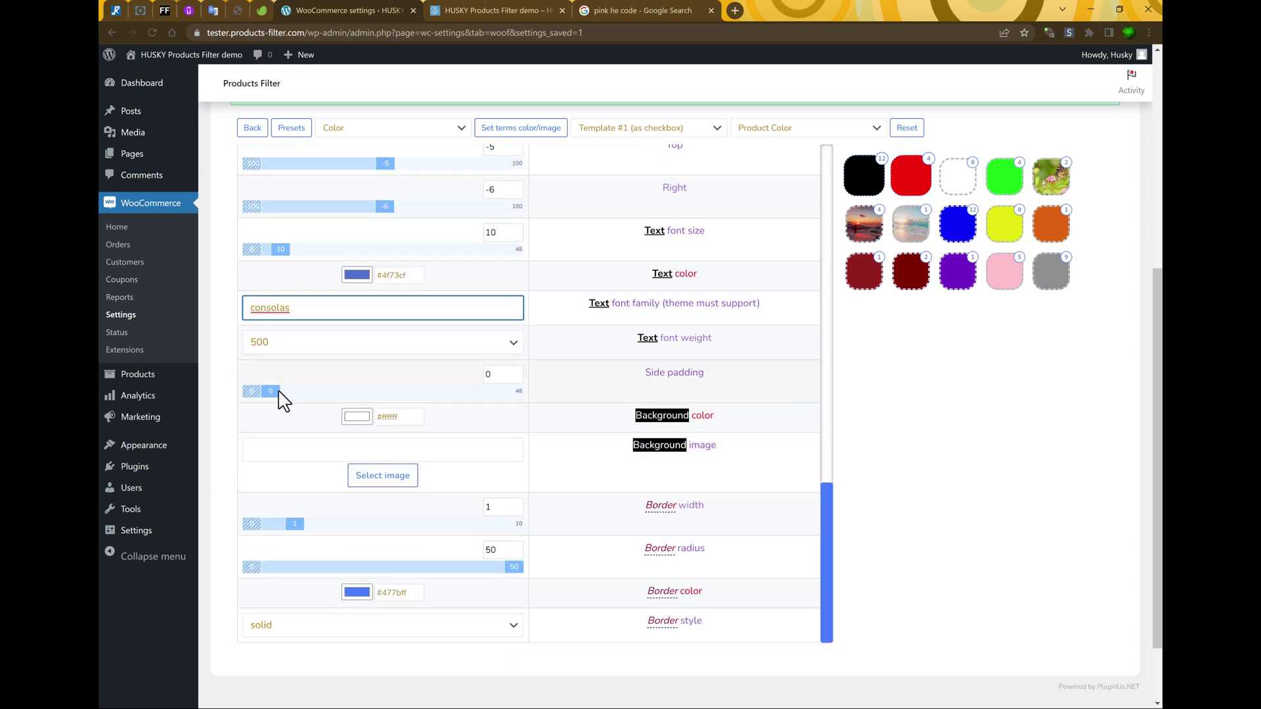
drag(279, 392, 267, 393)
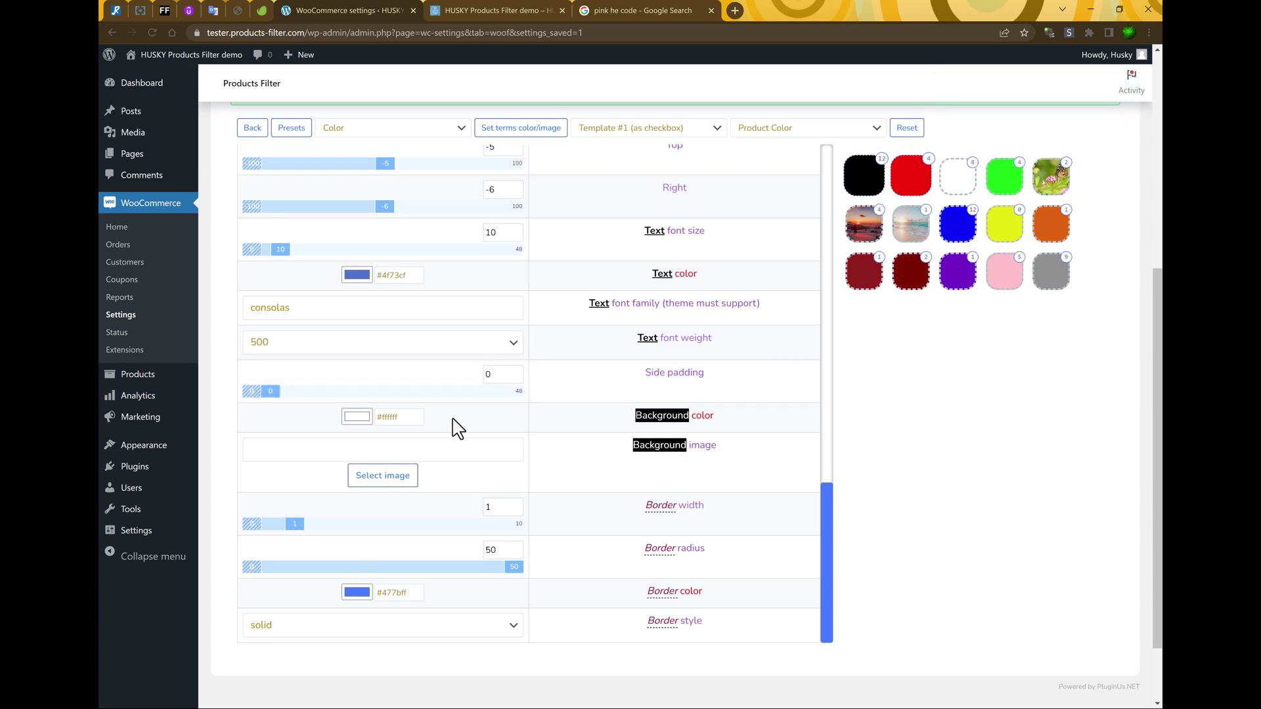
click(356, 416)
Set the counter background colour and use the spring picture as its background image
click(354, 499)
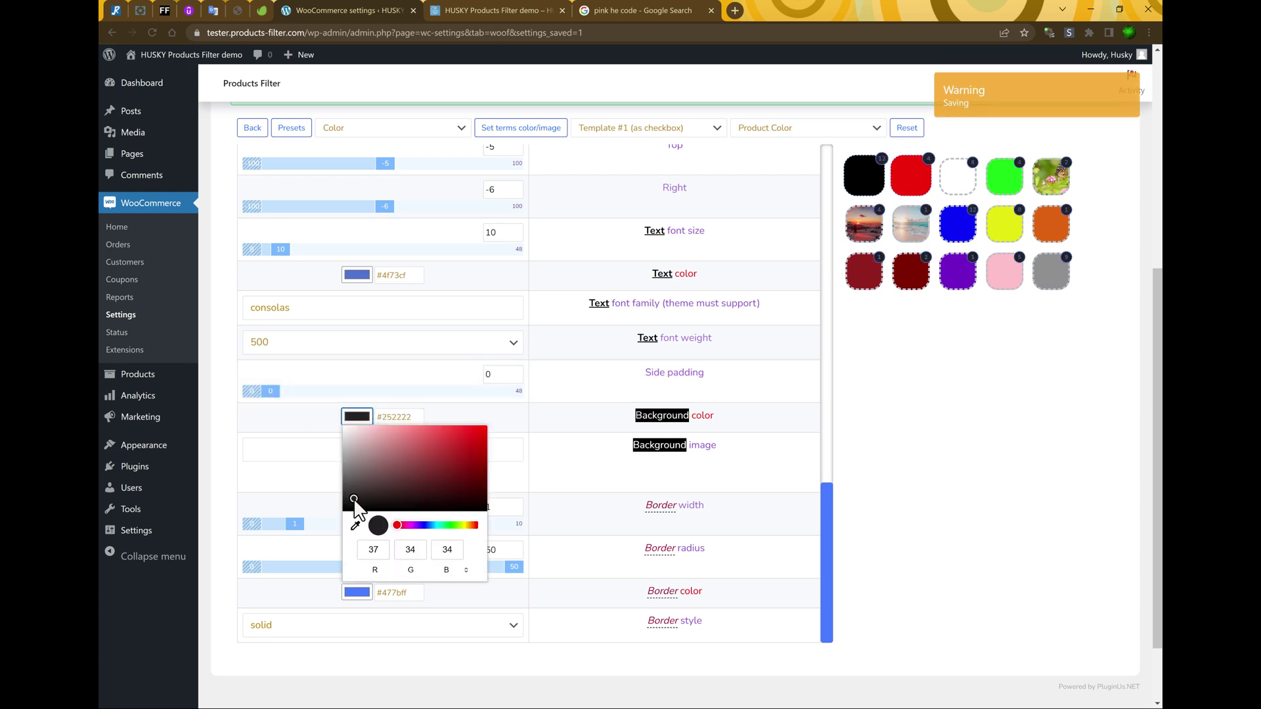
click(943, 471)
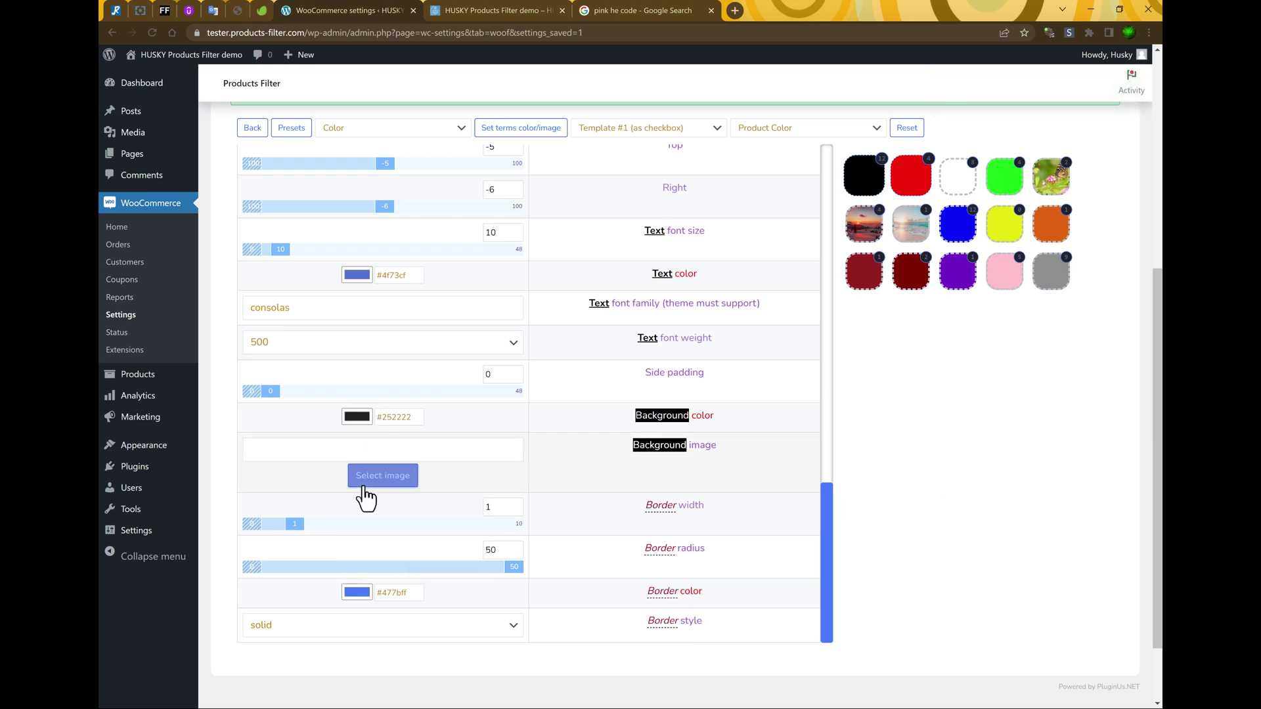
click(393, 477)
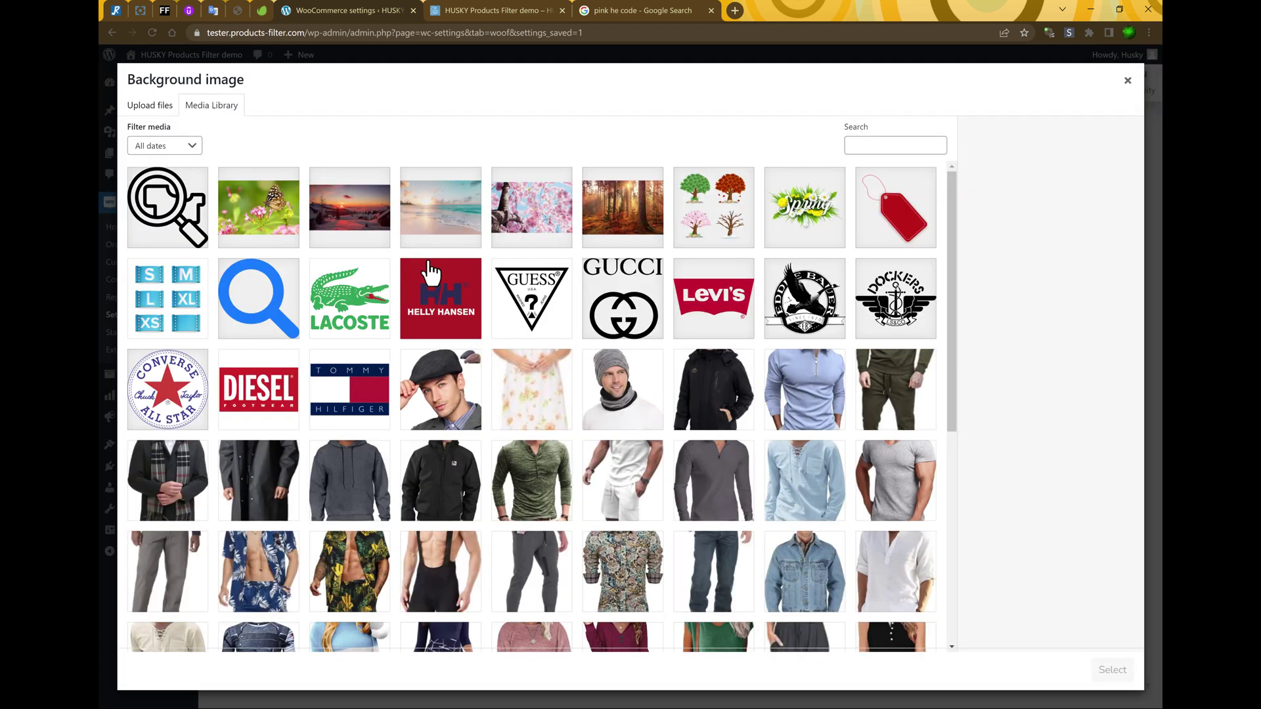
click(532, 233)
click(1112, 670)
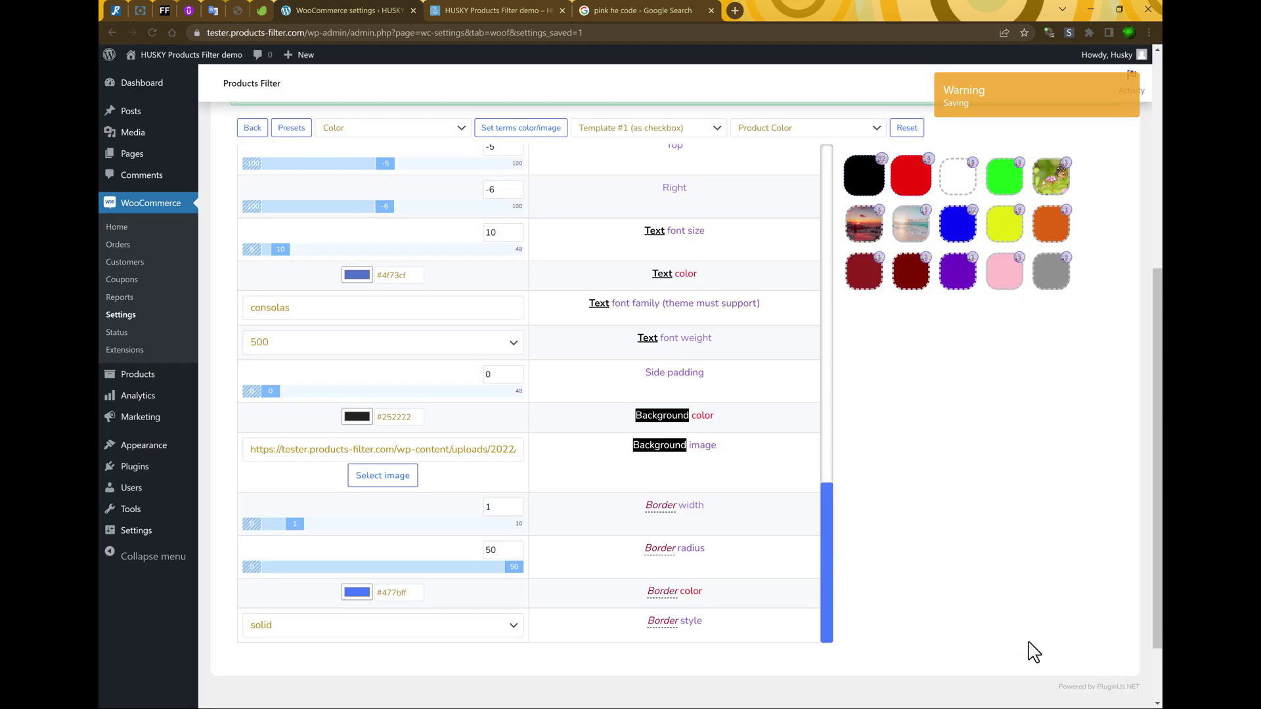
Give the counter border width 2, radius 28, colour #b8c6ea and dotted style
scroll(313, 453, down, 1)
drag(301, 435, 298, 436)
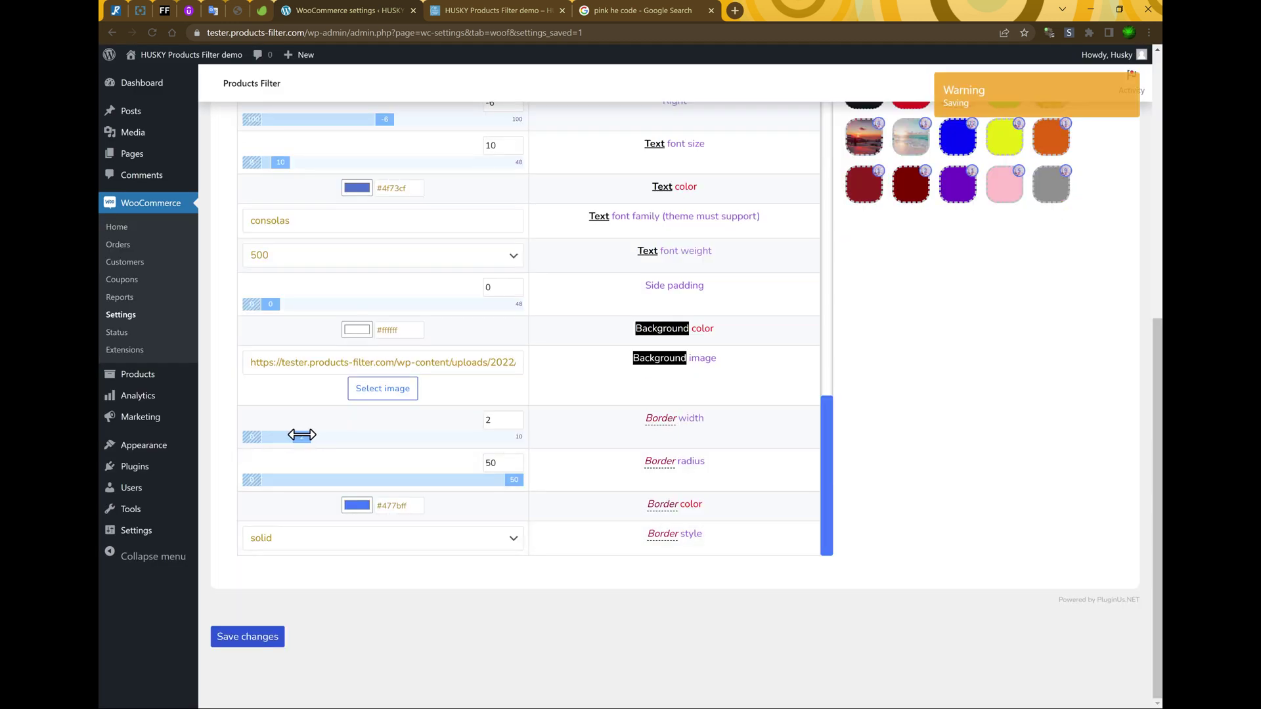
drag(513, 485, 407, 475)
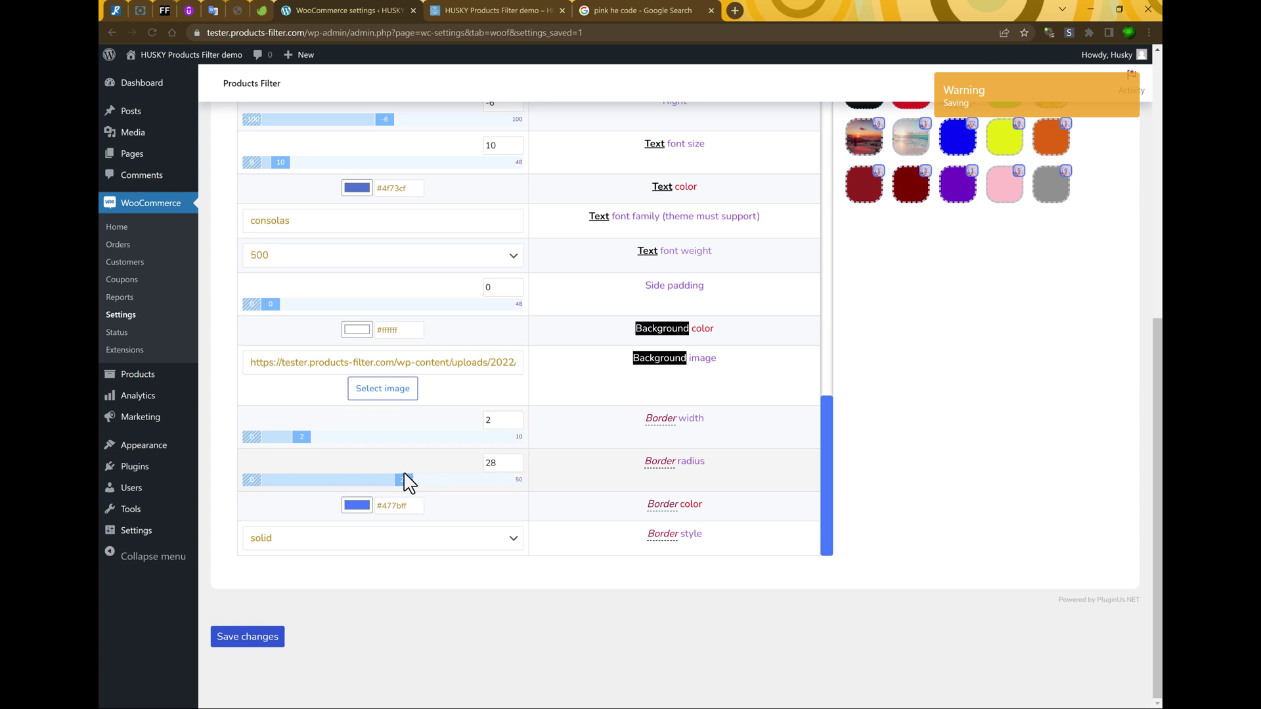
click(357, 506)
click(373, 521)
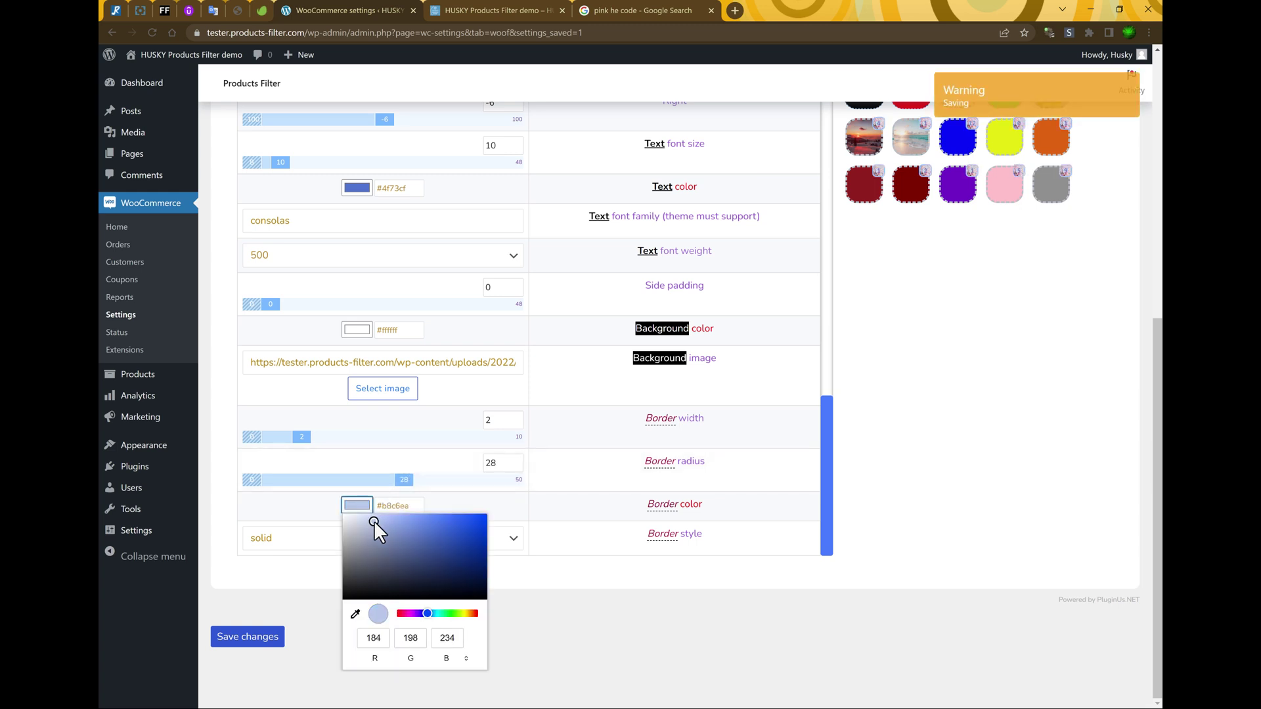
click(890, 437)
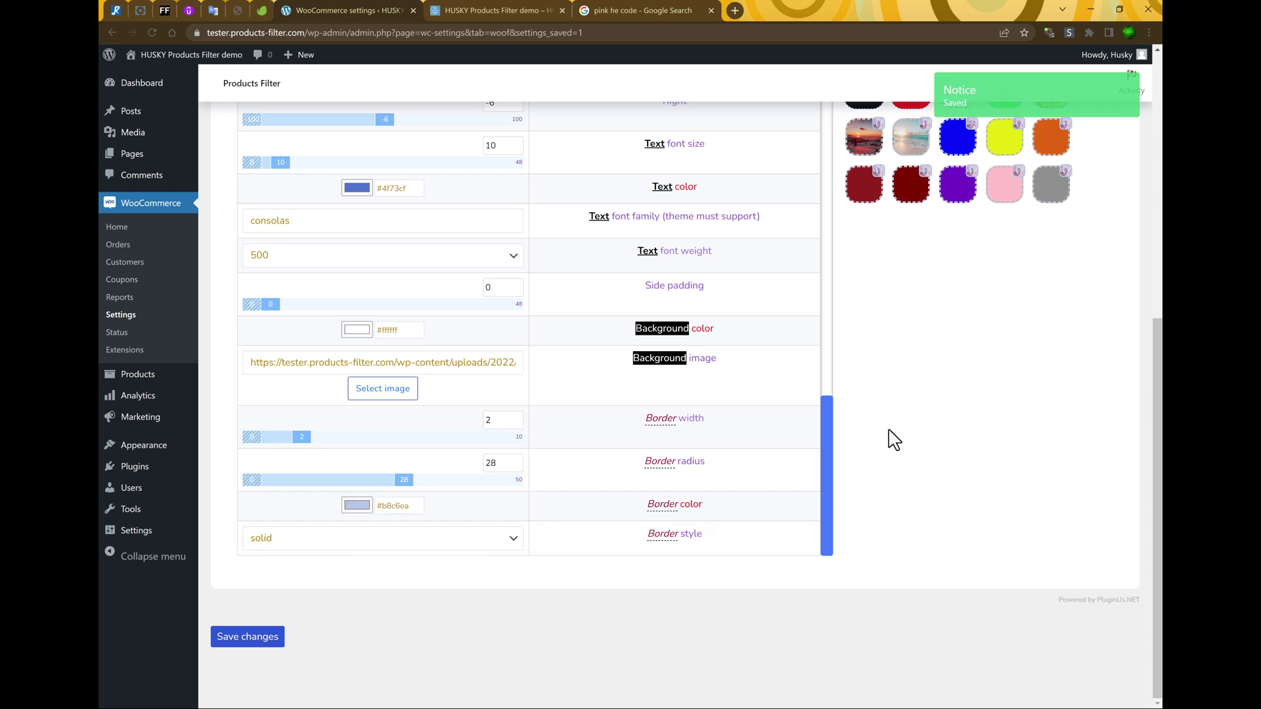
click(339, 550)
click(282, 558)
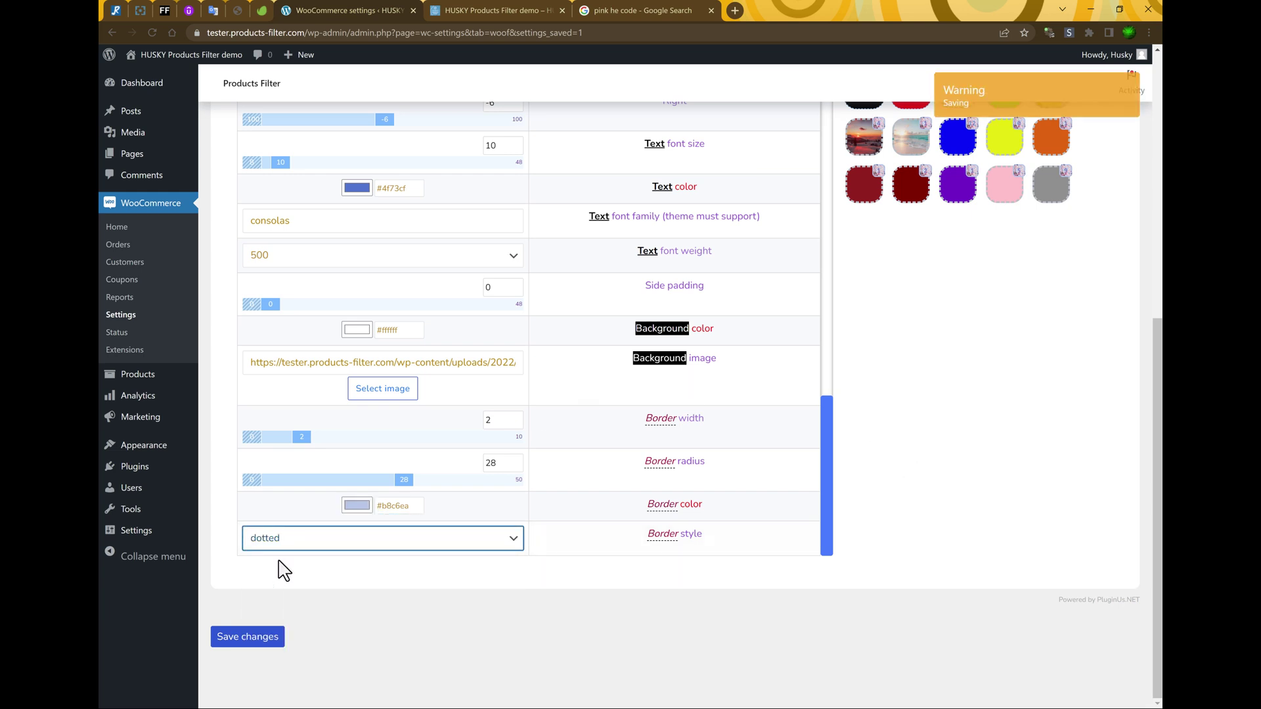
Darken the counter text colour to near-black #0d0d0d and return to the filter structure list
scroll(377, 439, up, 2)
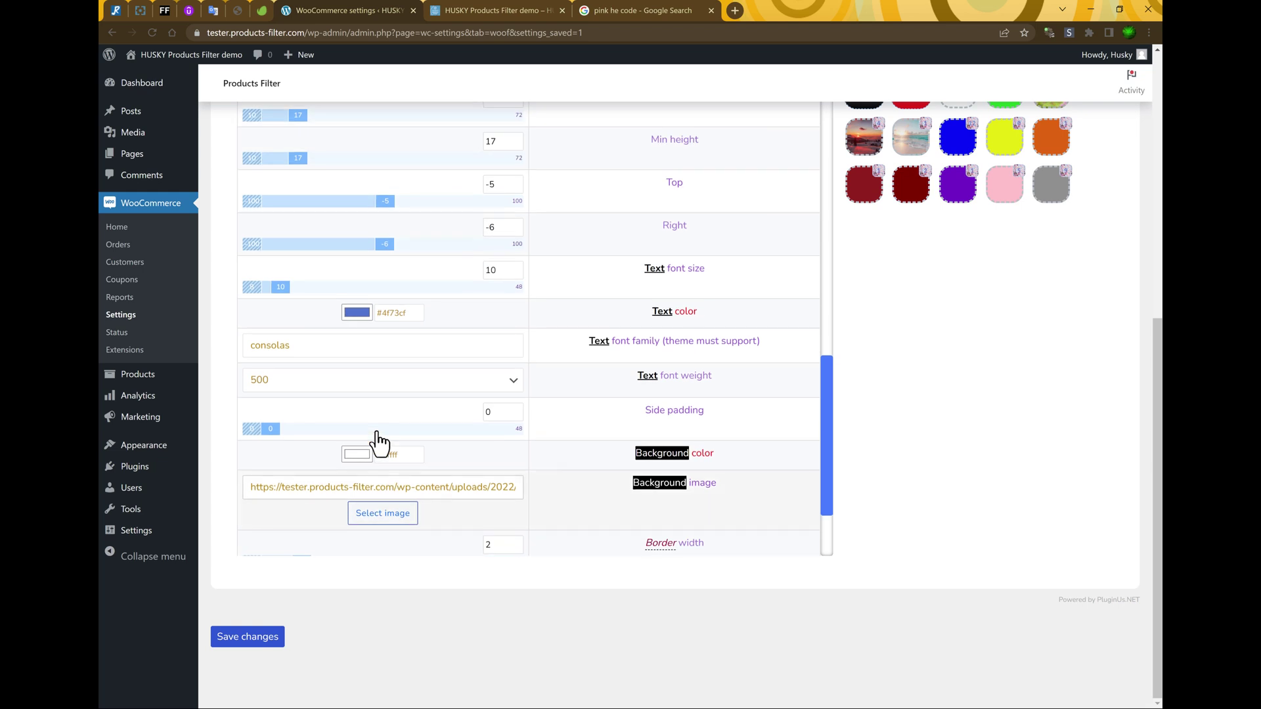
scroll(377, 440, up, 1)
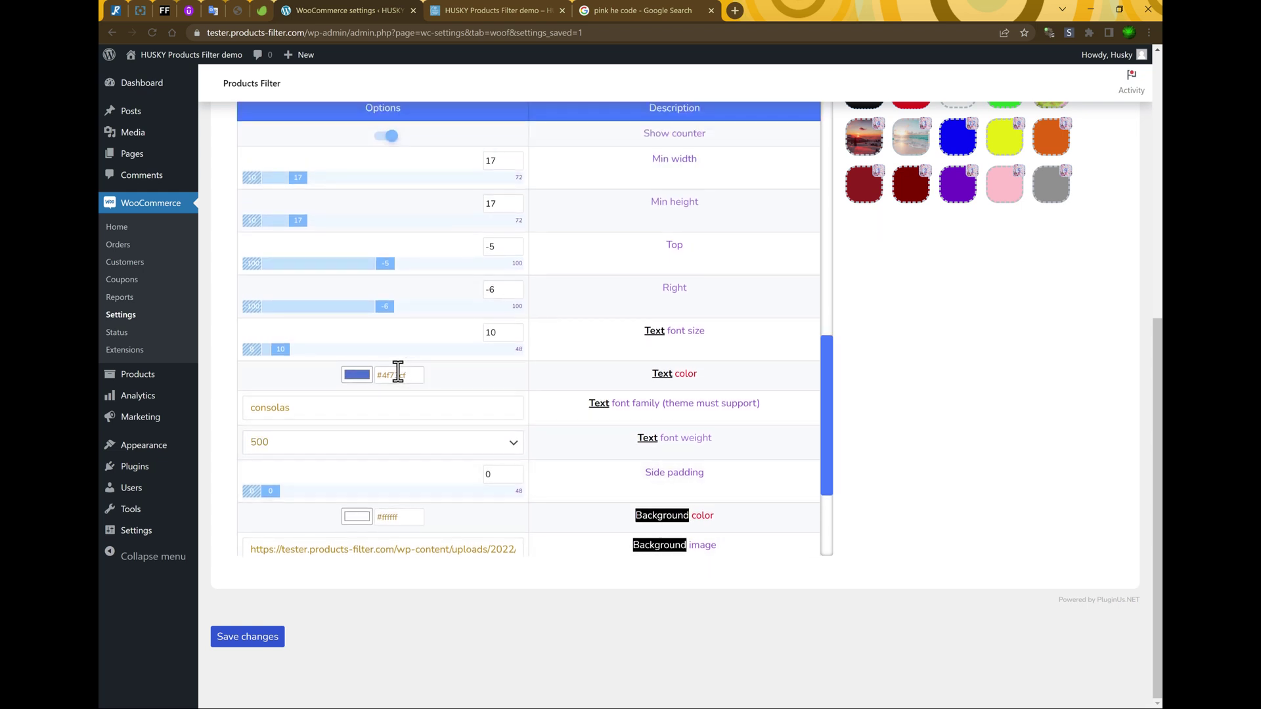
click(357, 376)
drag(353, 392, 347, 465)
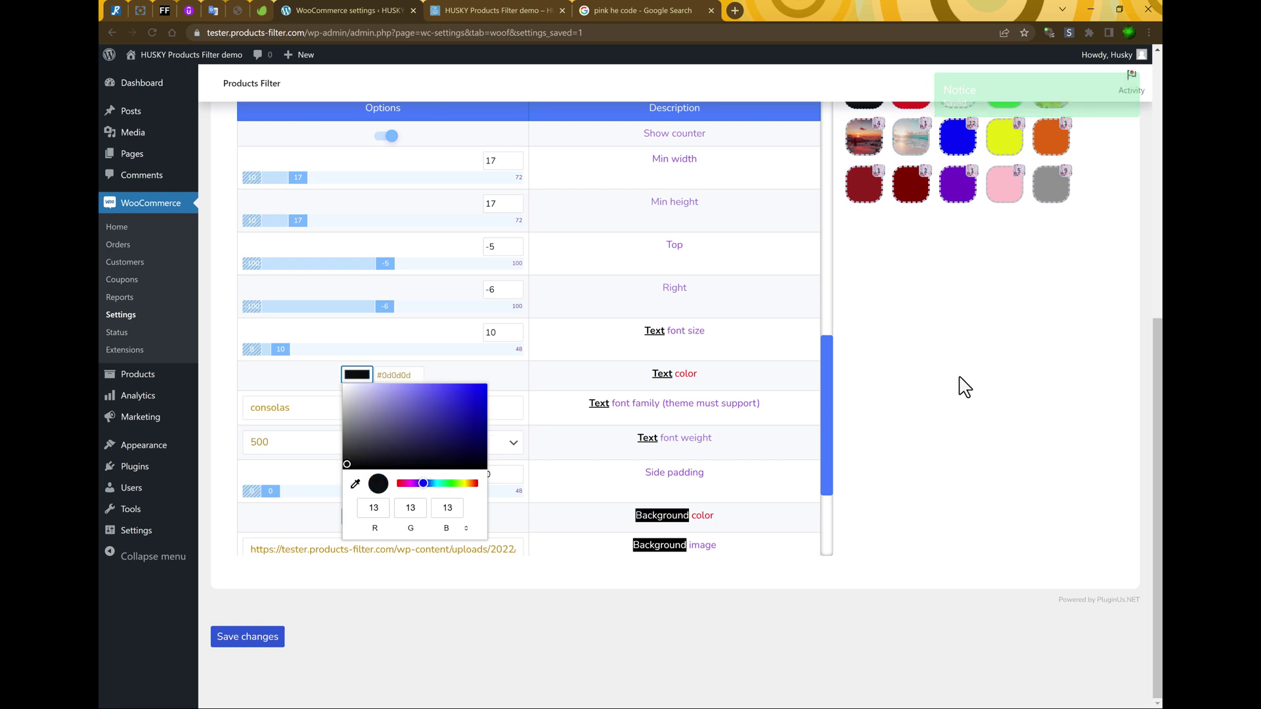
click(963, 386)
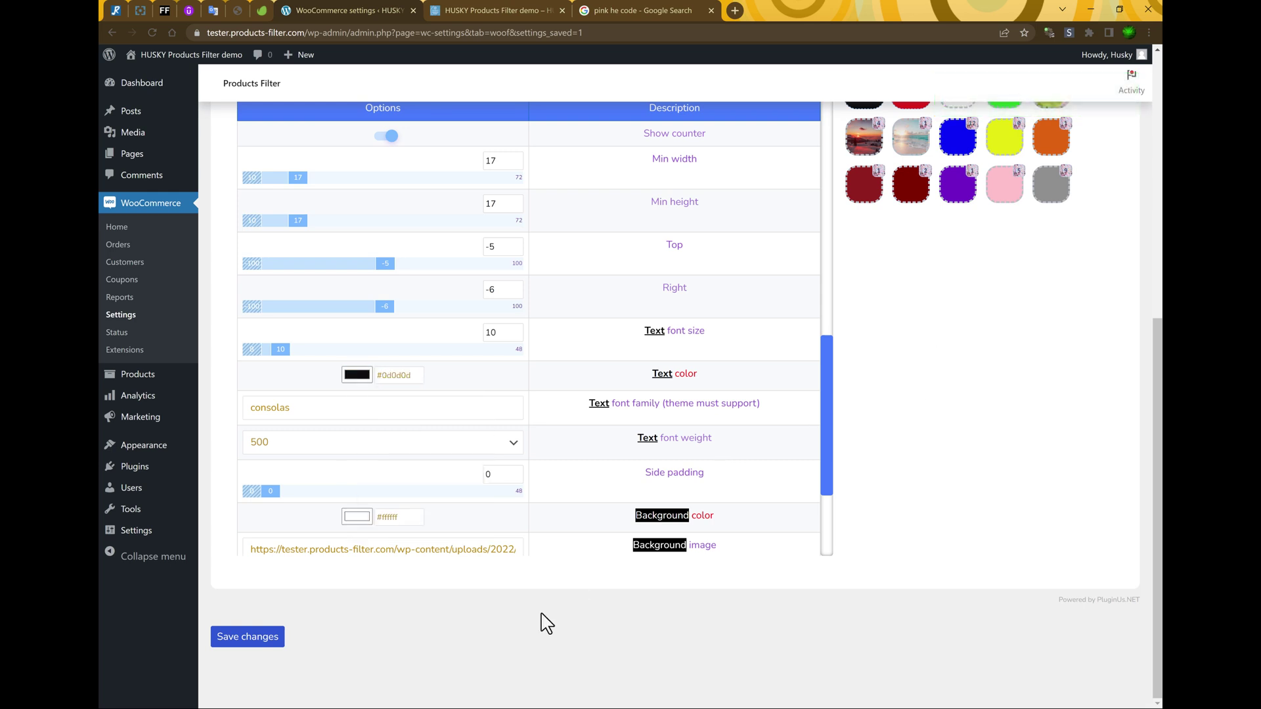
scroll(503, 492, up, 15)
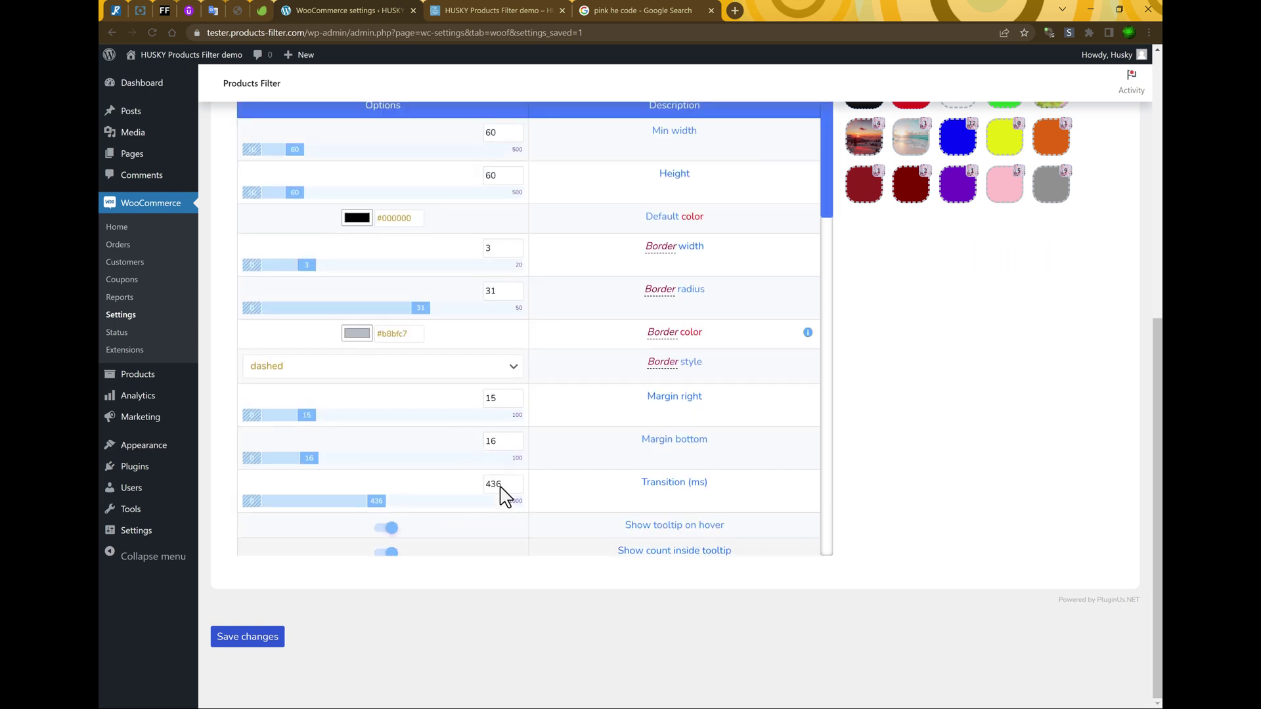
scroll(947, 444, up, 5)
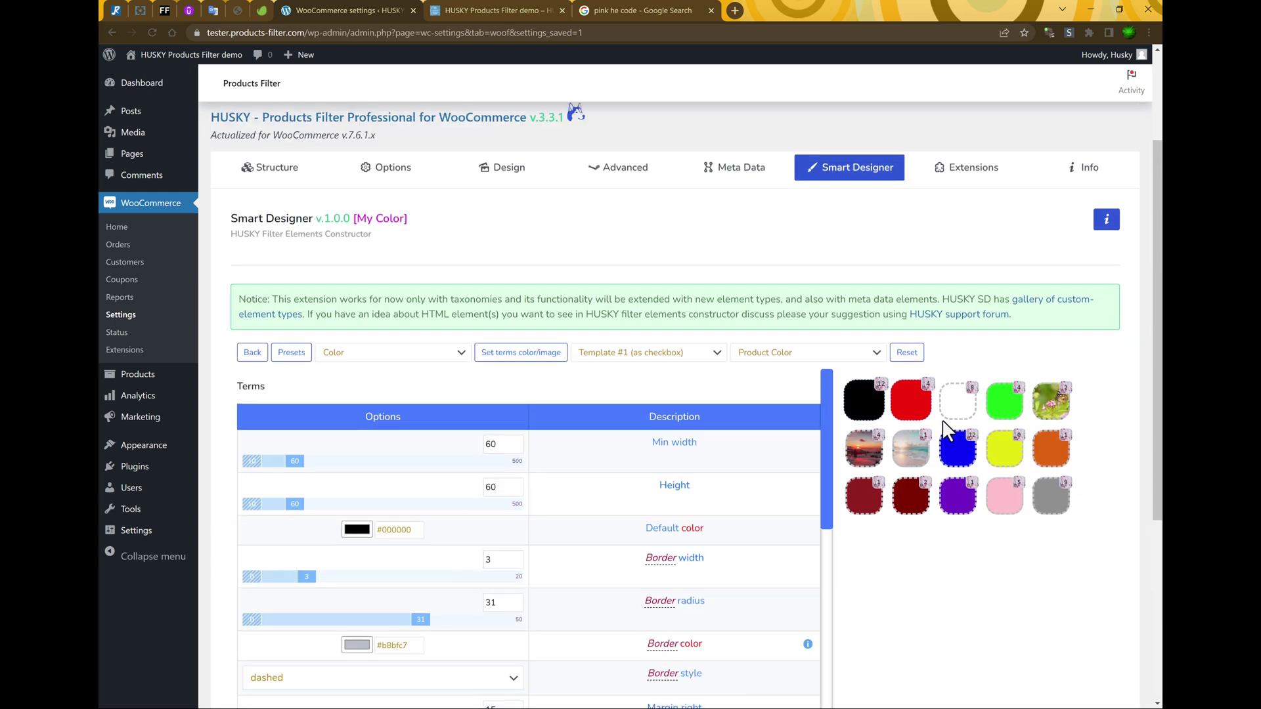
click(266, 169)
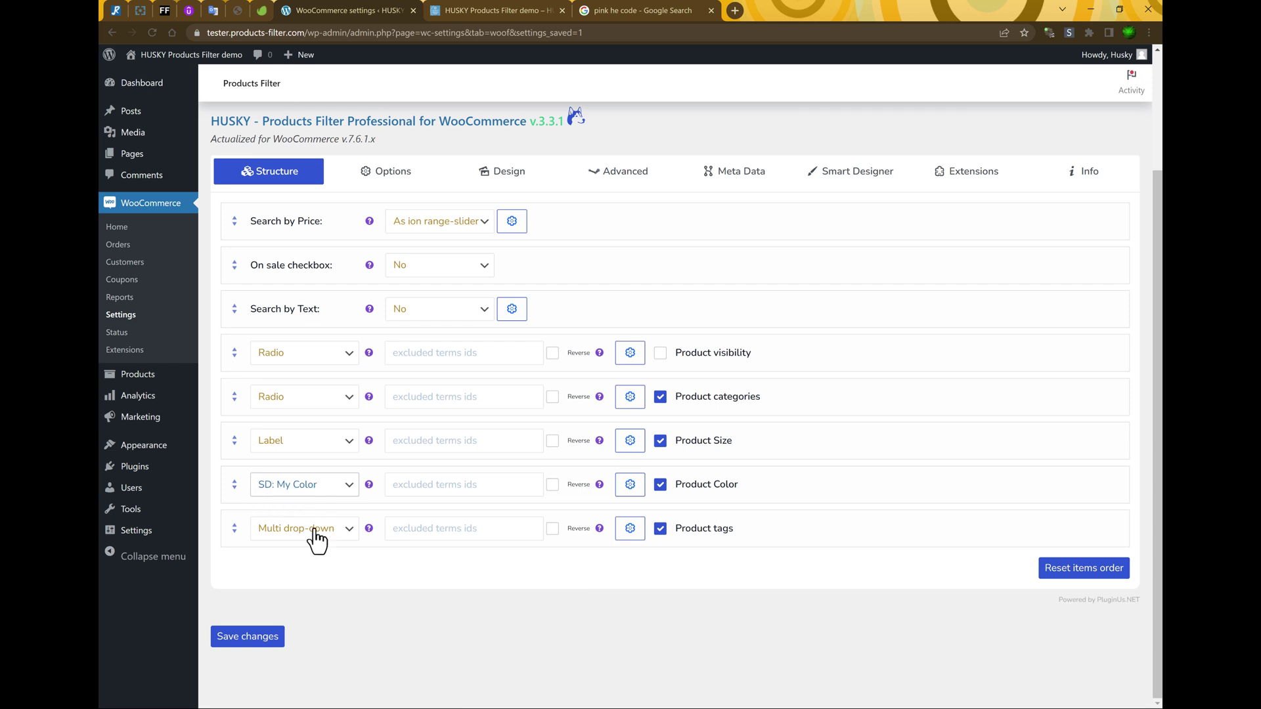
Save the HUSKY filter settings with the restyled My Color counters
click(252, 645)
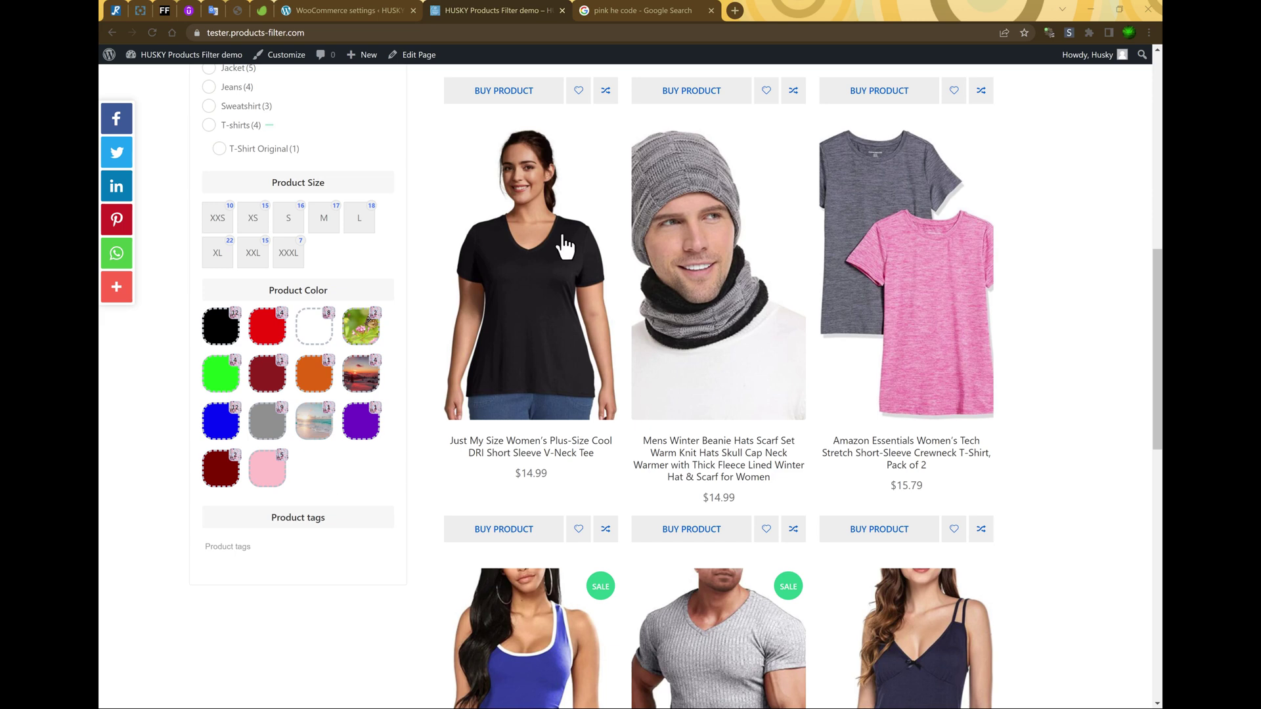
Create a new checkbox Smart Designer element and title it 'My Checkbox #1'
click(376, 5)
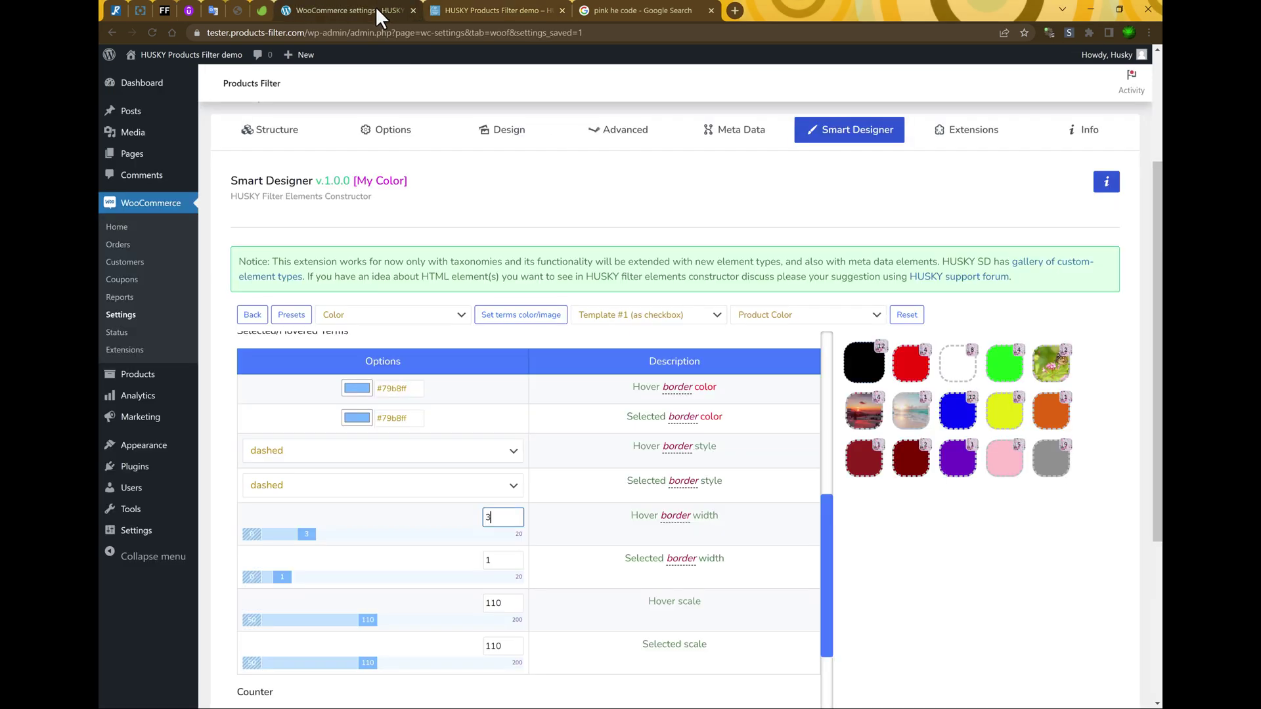
click(255, 317)
click(271, 476)
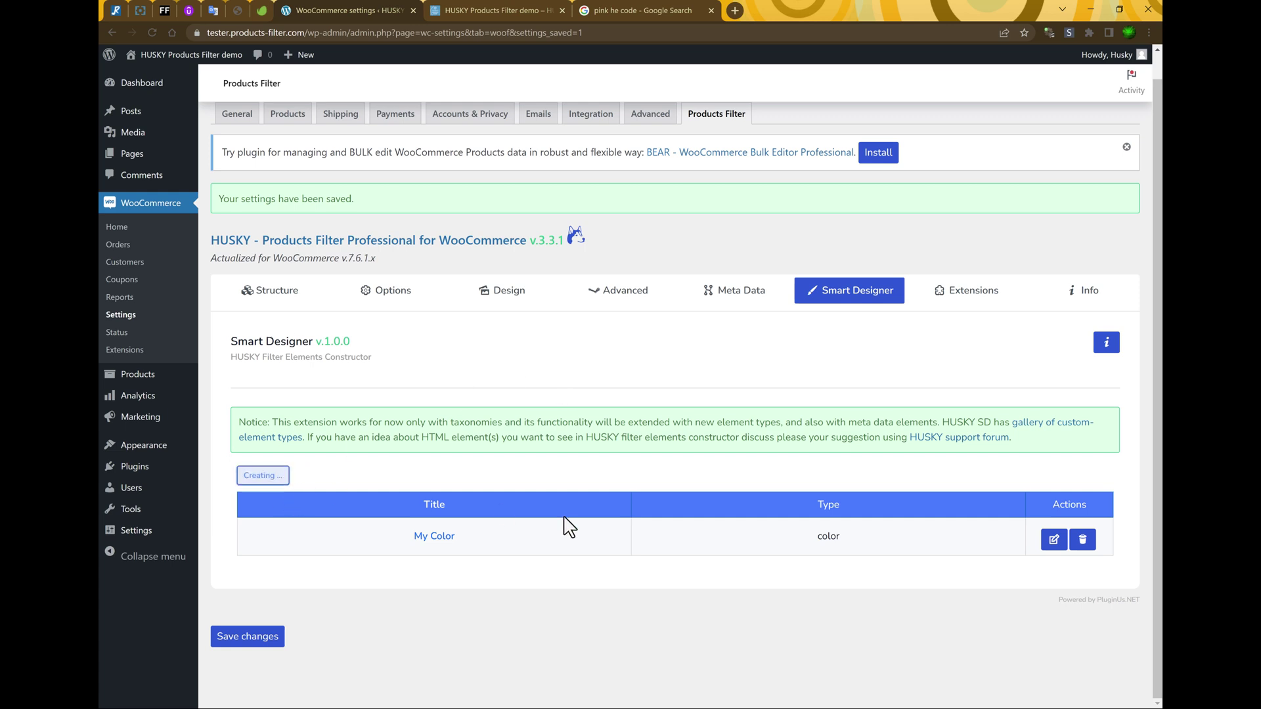
click(437, 538)
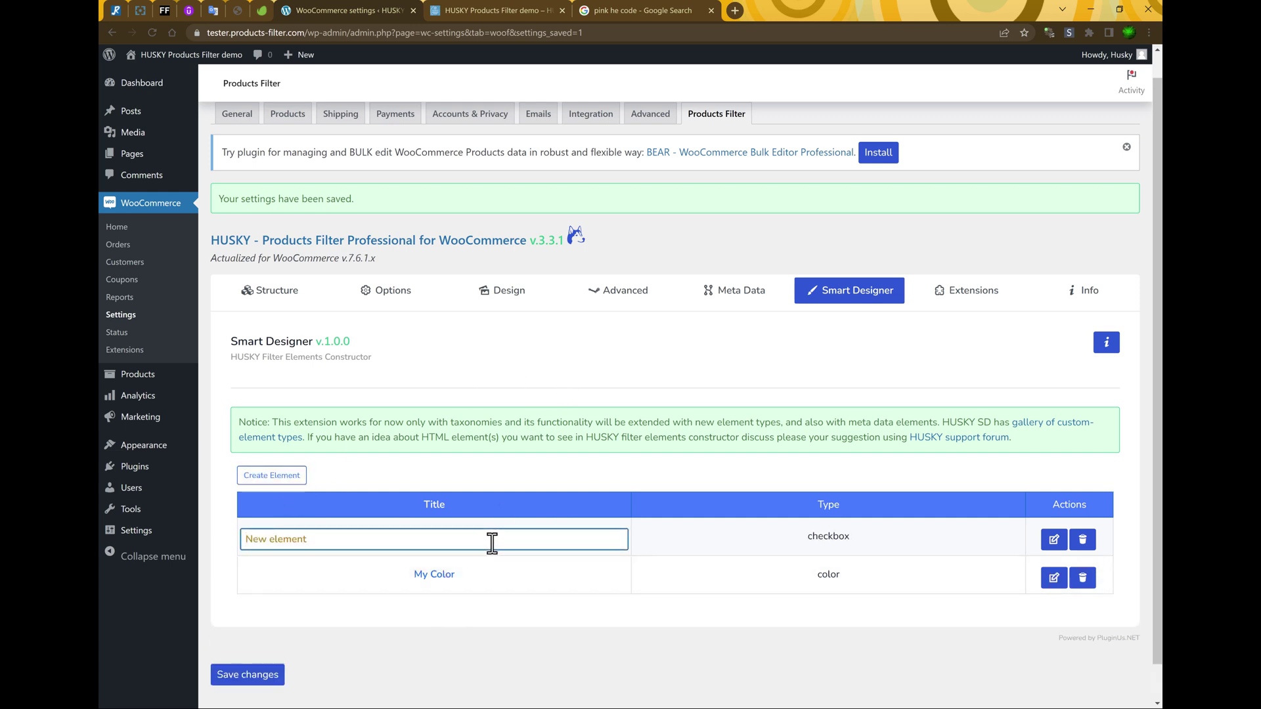
triple_click(492, 542)
text(My Checkbox #1)
key(Return)
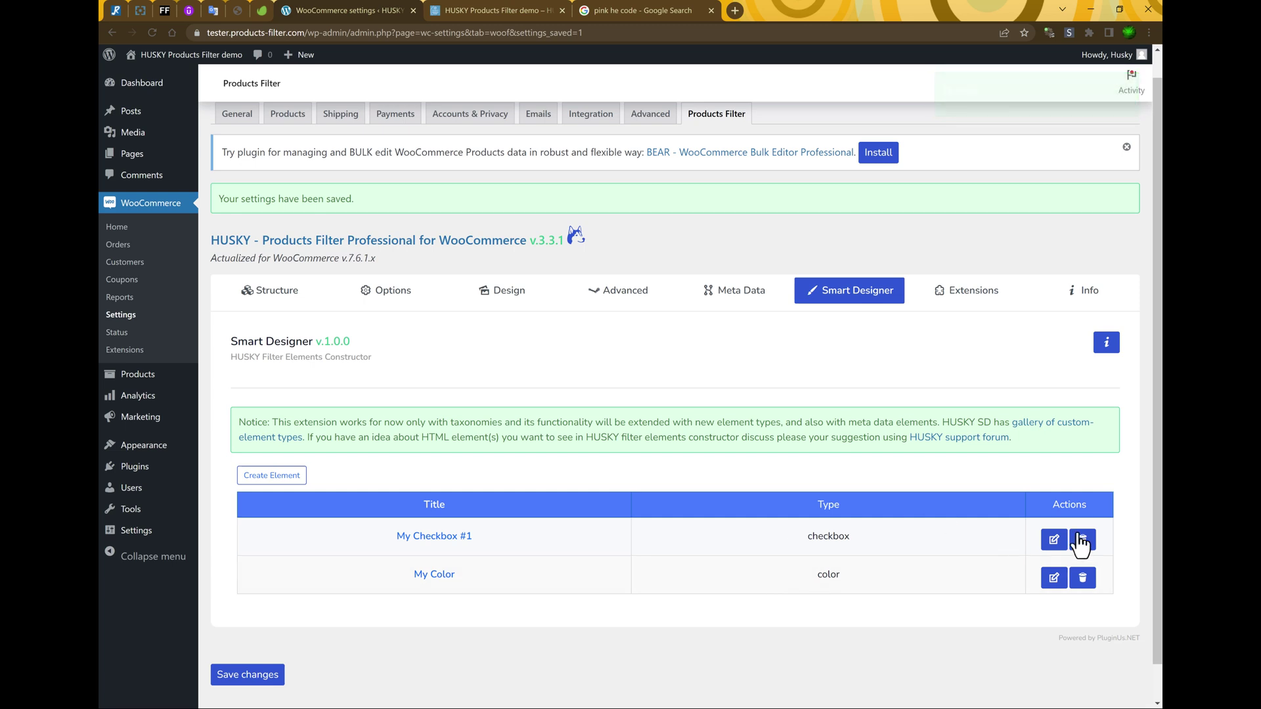
Tick XXL, M and XS in the preview and try Template #2 with wider, taller tiles
click(1054, 541)
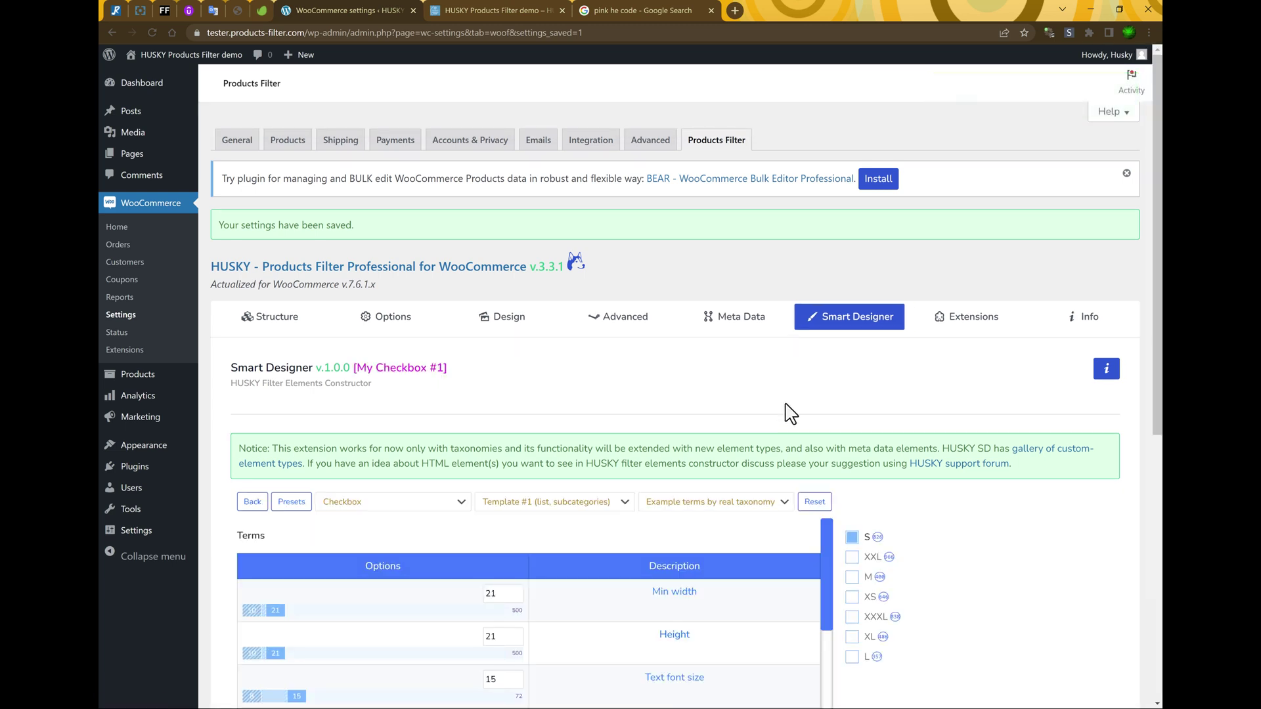
scroll(1018, 474, down, 1)
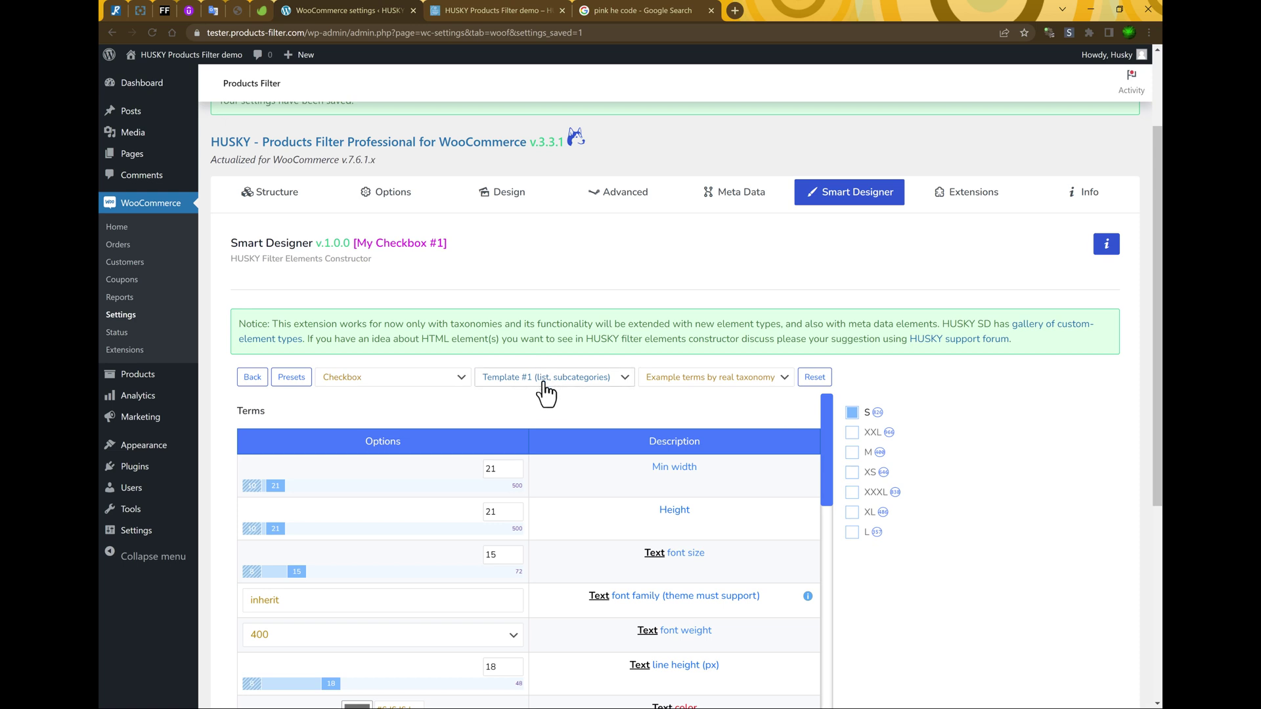
click(854, 434)
click(853, 453)
click(853, 473)
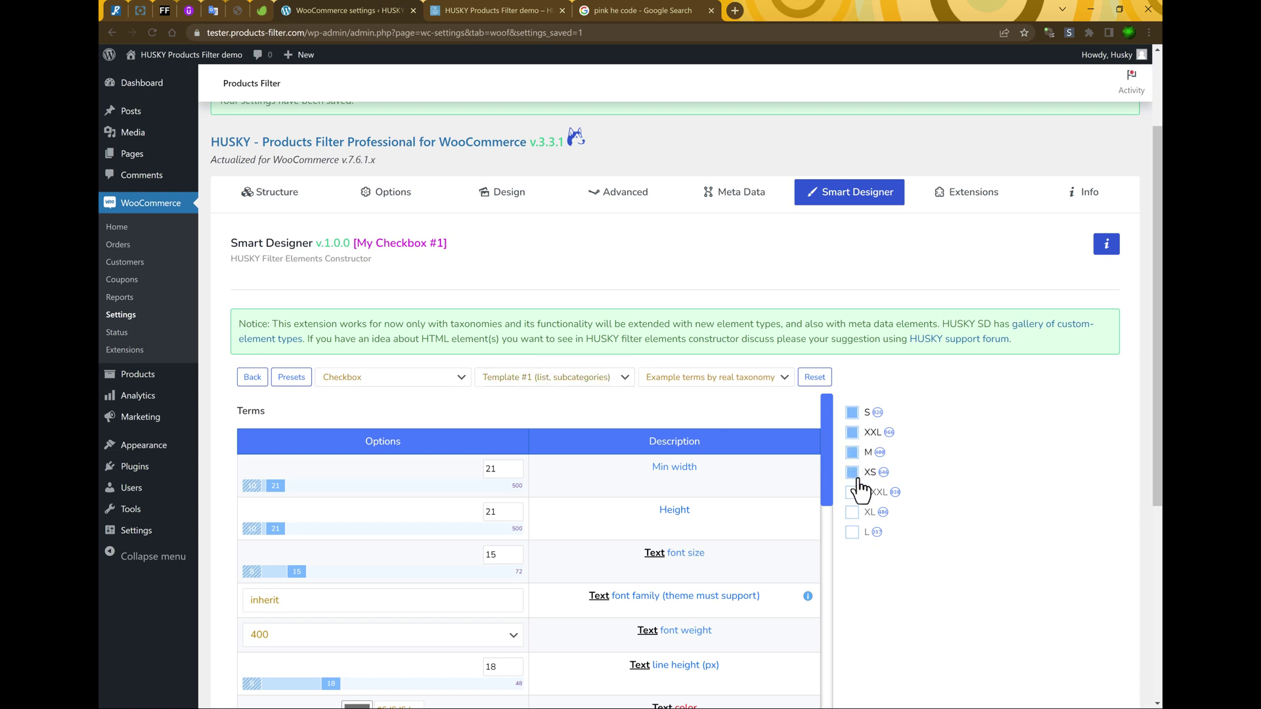
click(534, 380)
click(532, 409)
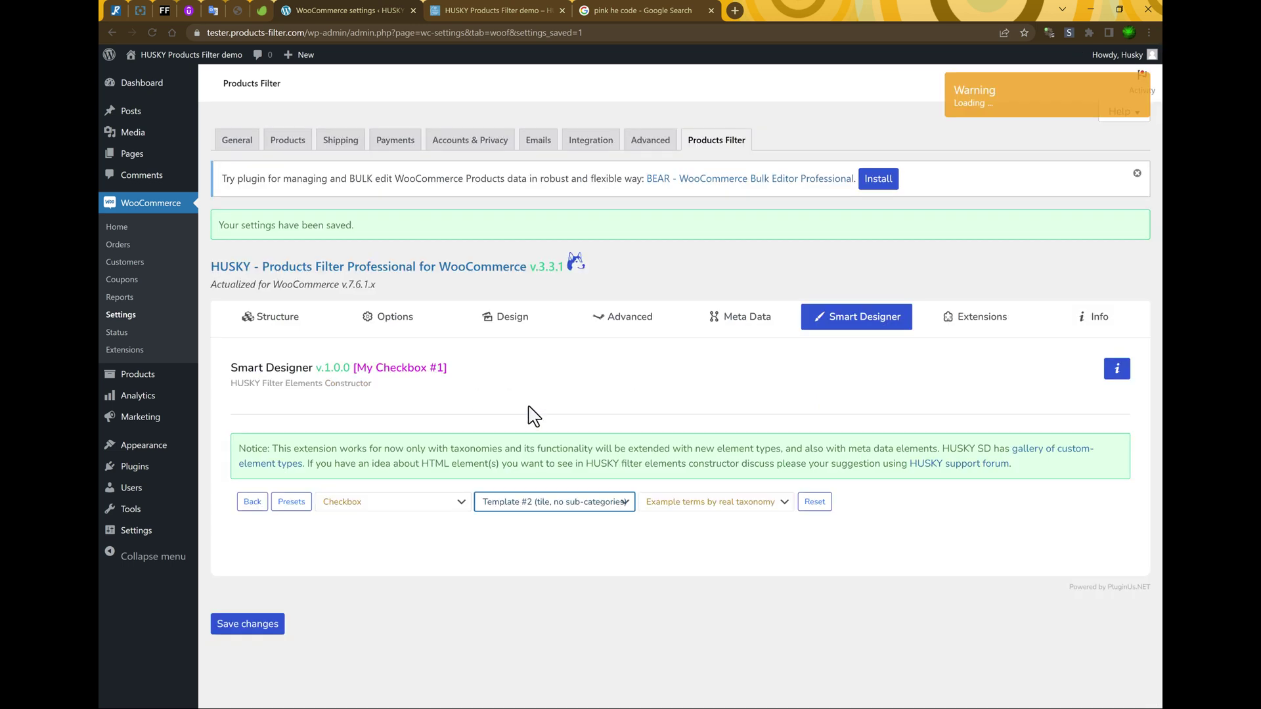
scroll(1045, 502, down, 3)
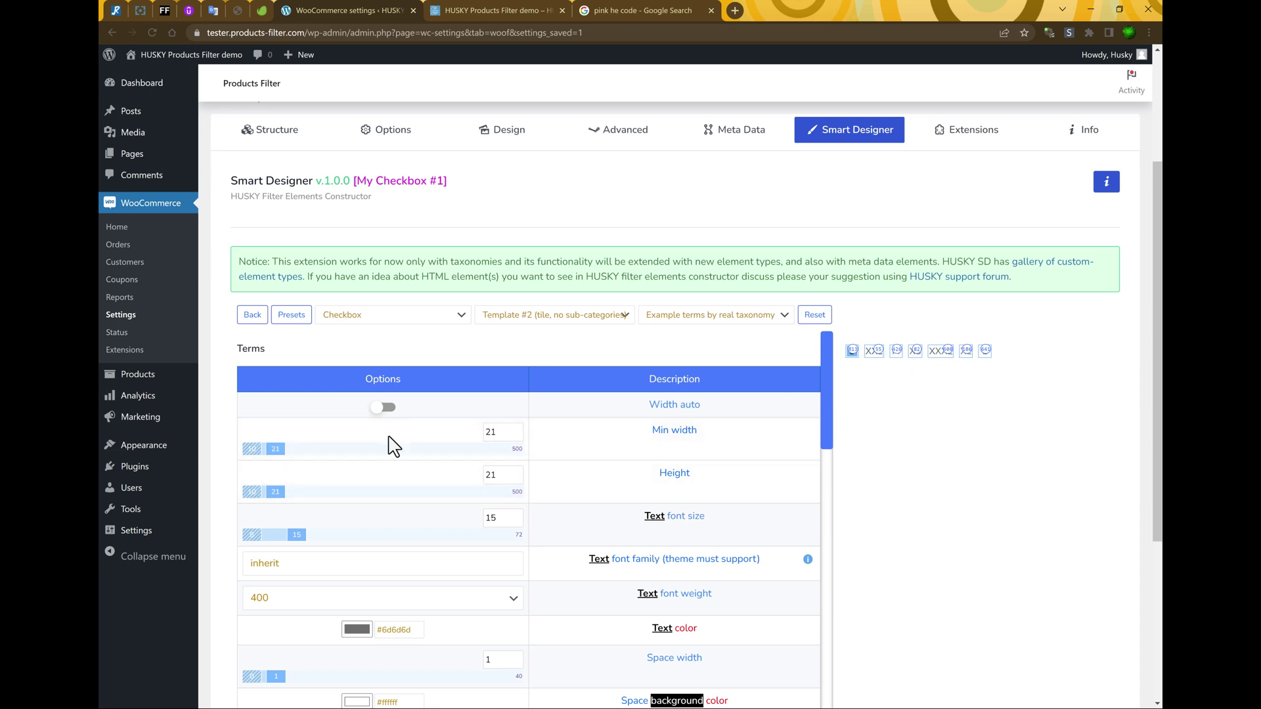
drag(283, 450, 329, 447)
drag(278, 493, 326, 492)
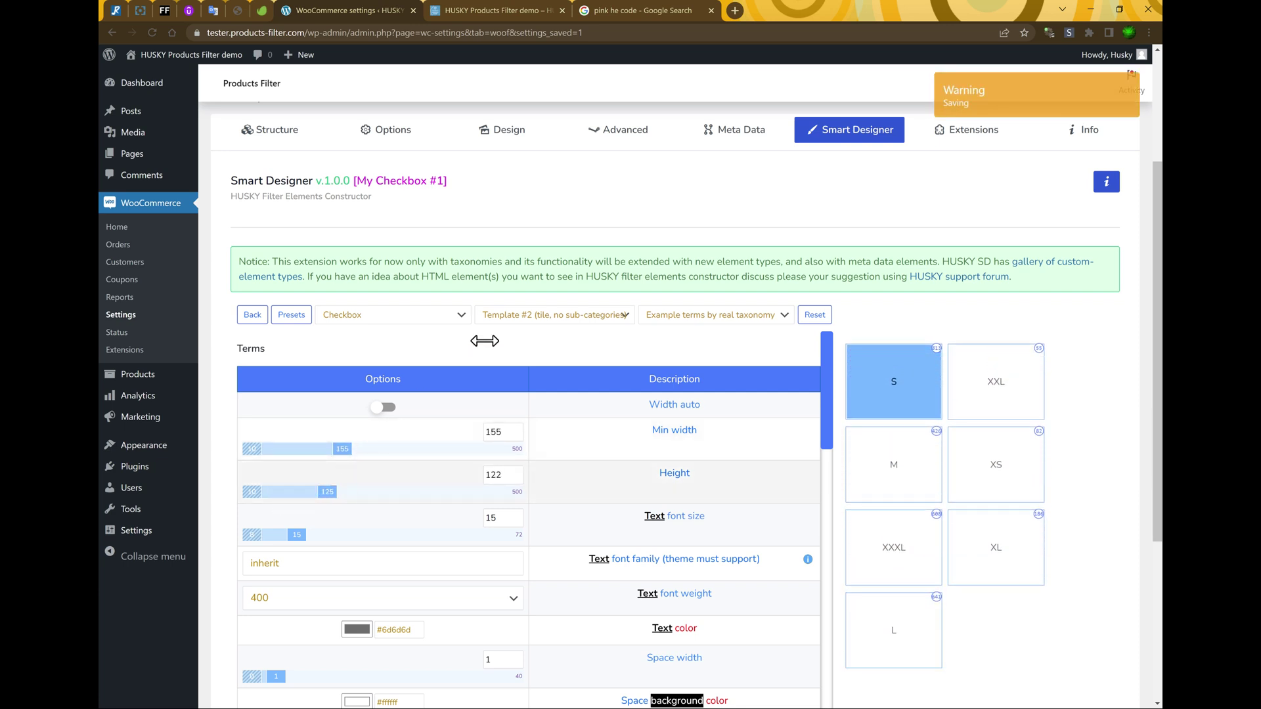
Return My Checkbox #1 to Template #1 with 40×40 term boxes
click(525, 315)
click(539, 330)
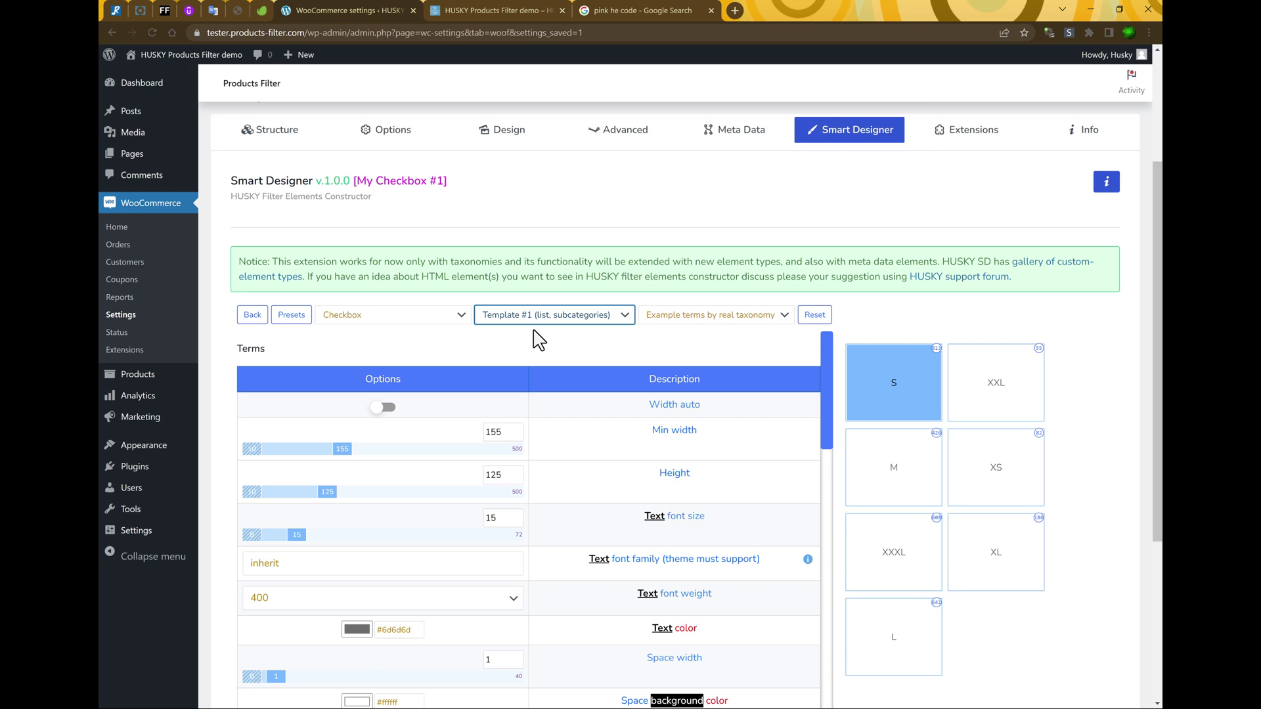
scroll(935, 513, down, 3)
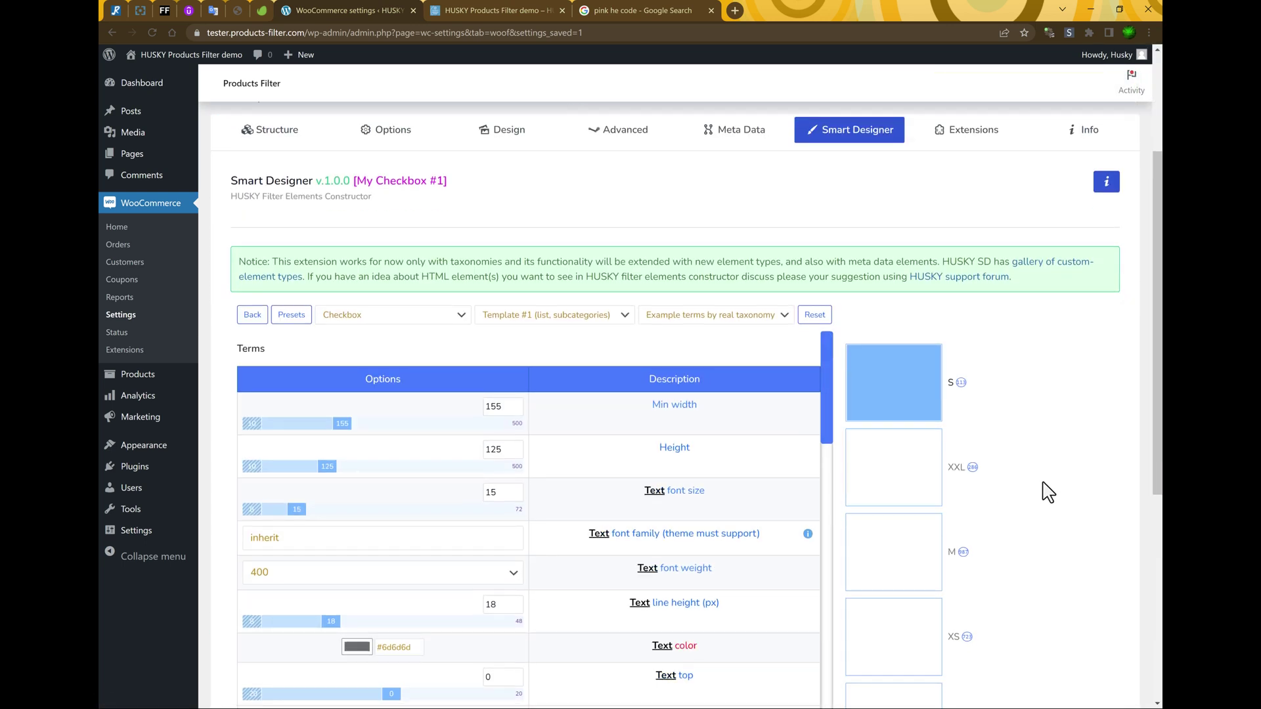
click(510, 449)
key(ctrl+a)
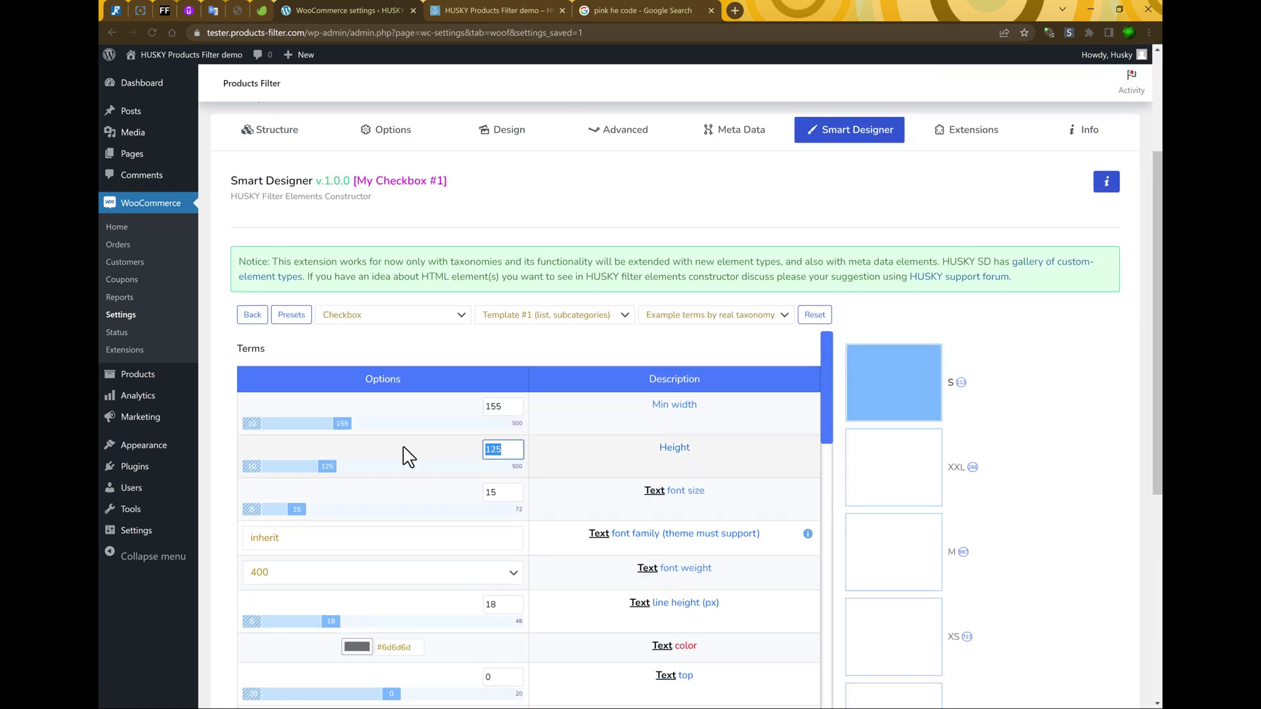
key(Tab)
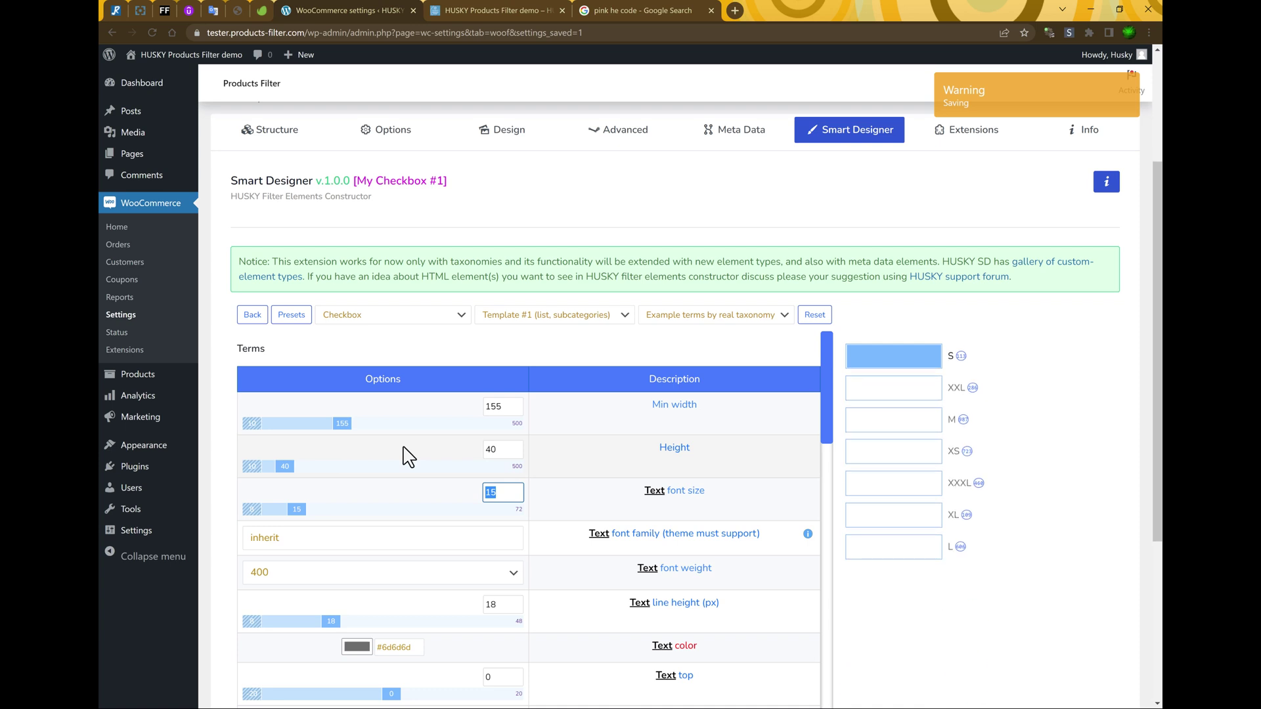
double_click(507, 408)
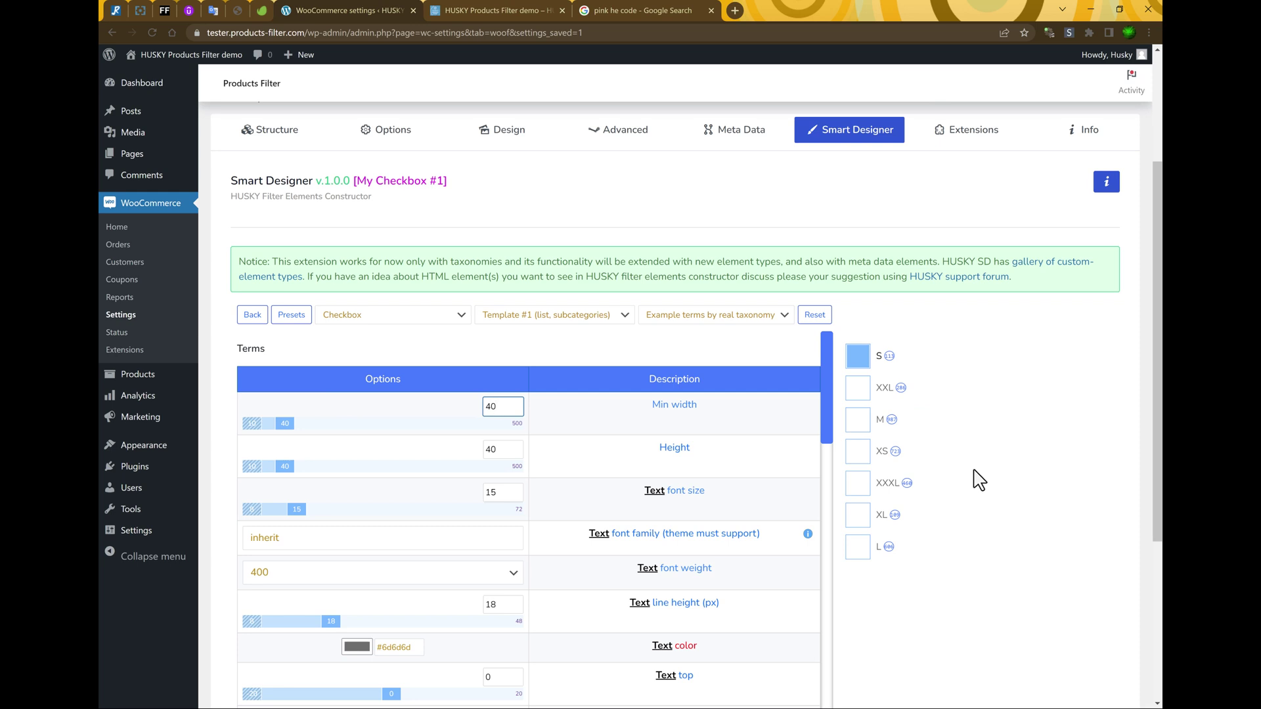
drag(821, 353, 832, 707)
Set the counter's minimum width and minimum height to 20
double_click(509, 397)
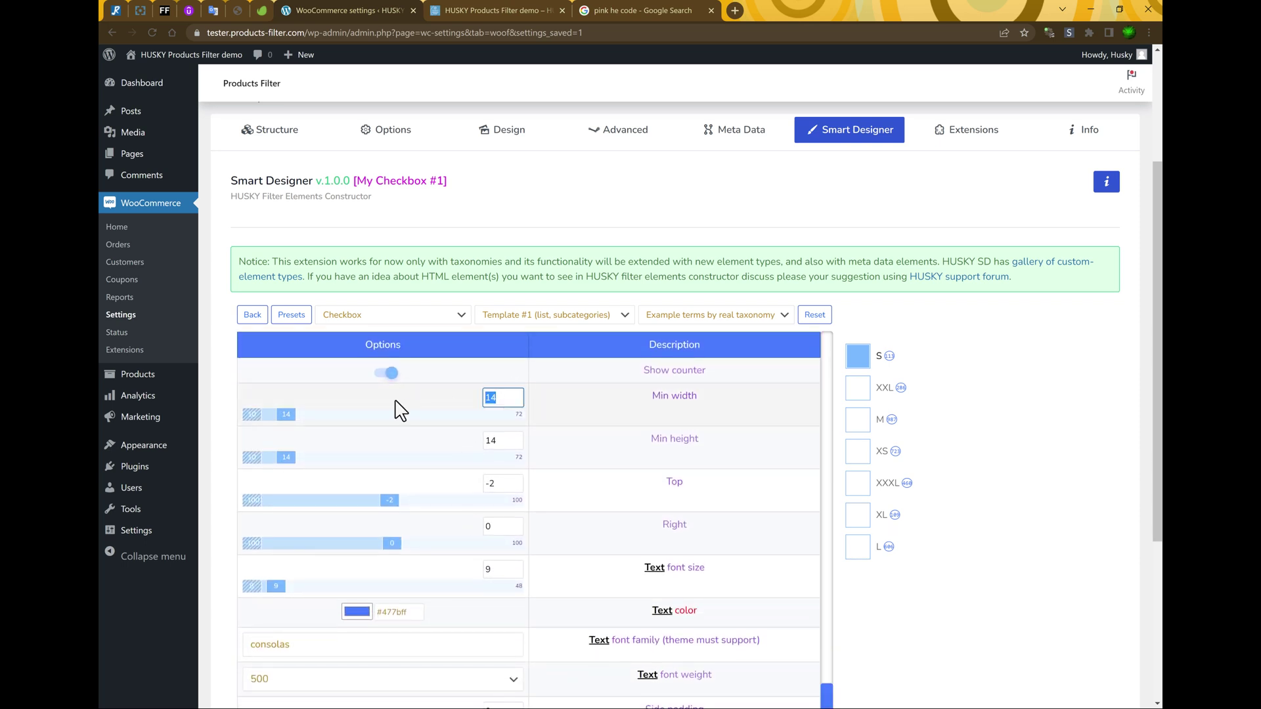
key(Tab)
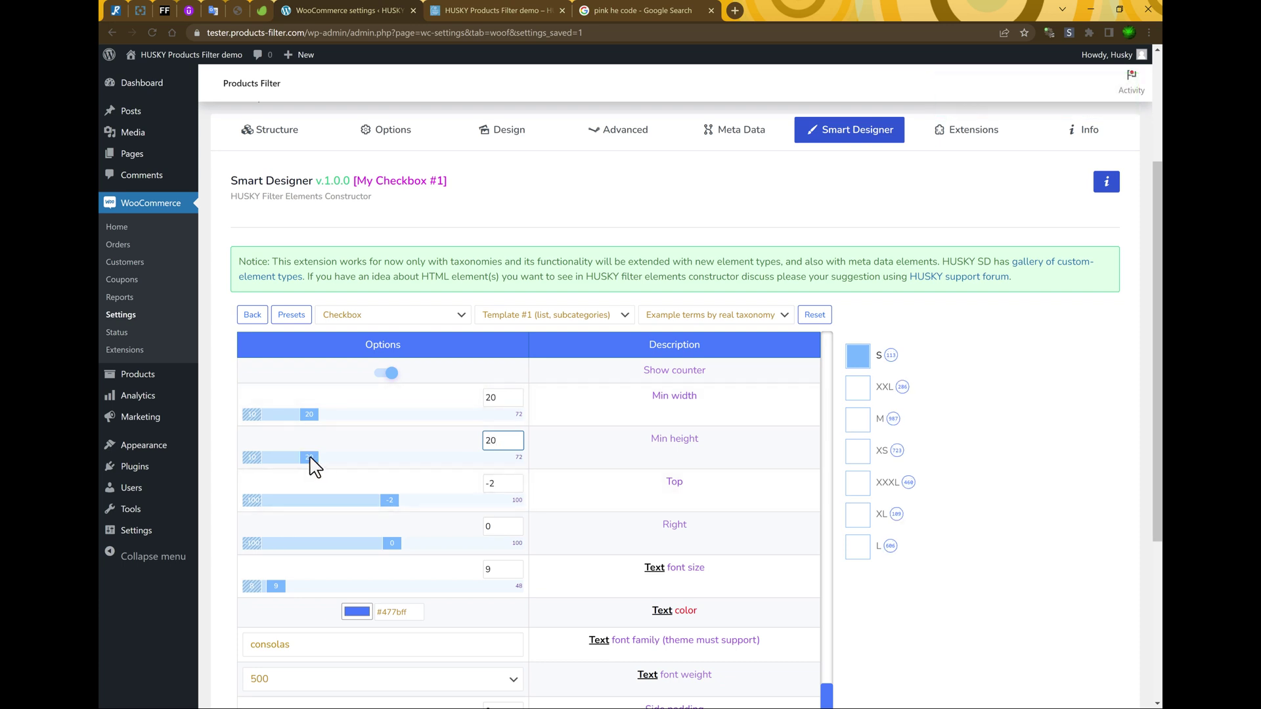
drag(310, 459, 305, 457)
Set the Product categories filter type to SD: My Checkbox #1 and save changes
scroll(378, 249, up, 3)
click(296, 321)
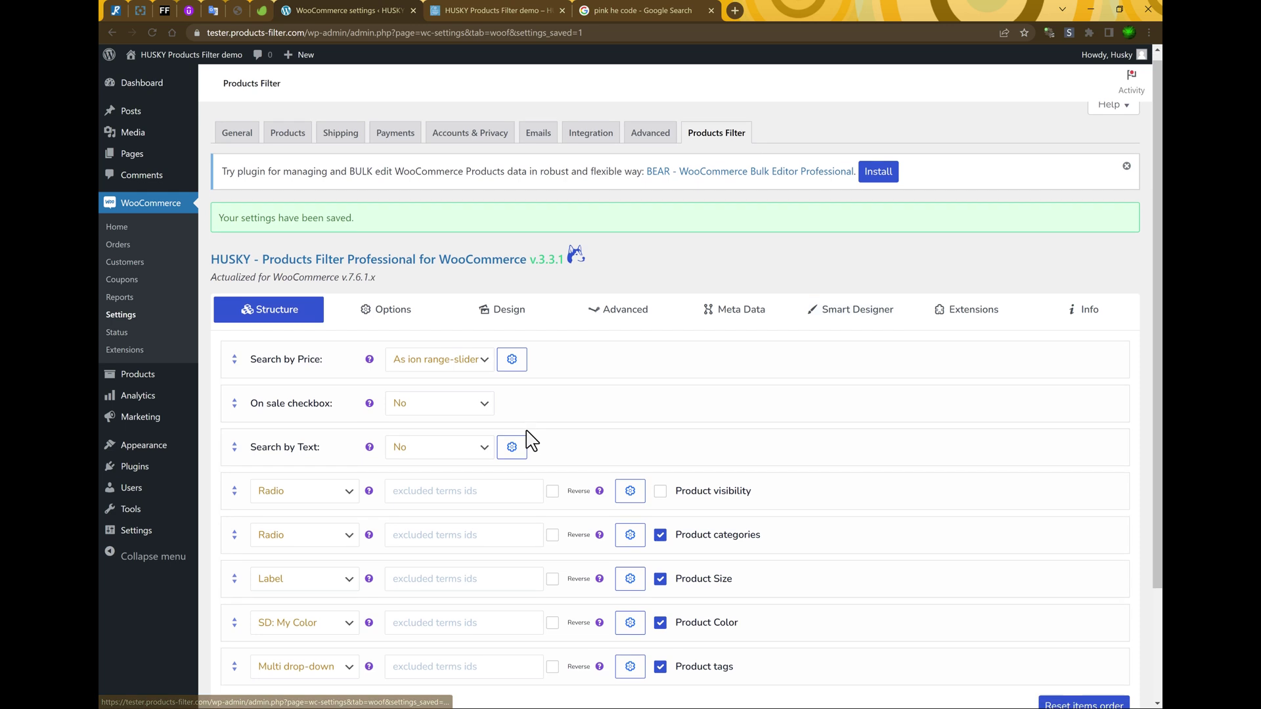
click(323, 414)
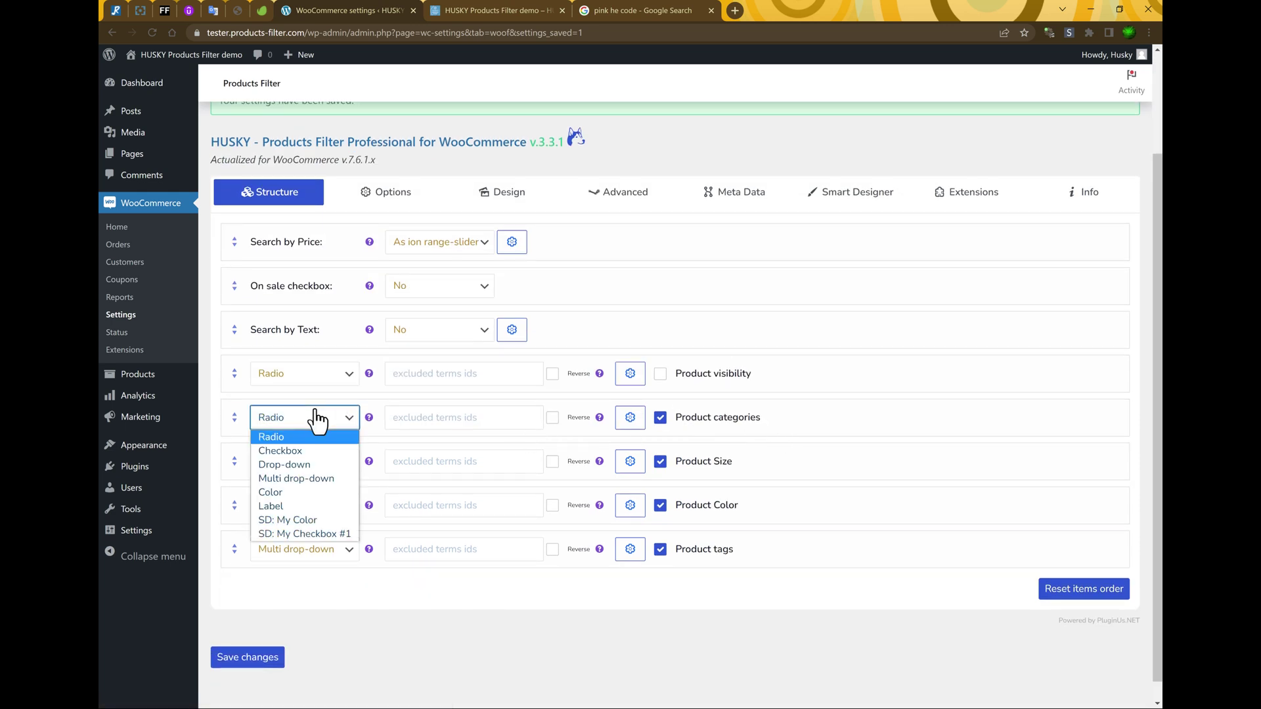
click(324, 534)
click(264, 660)
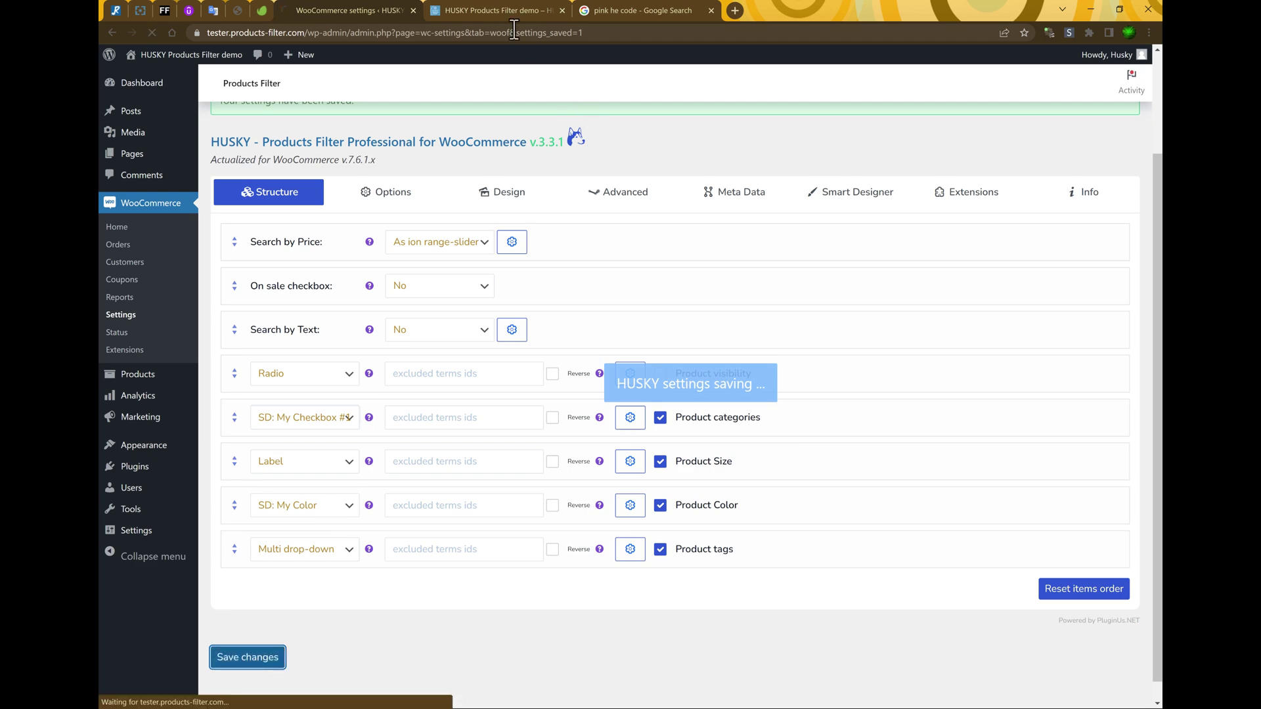
Reload the shop front and expand Clothing > Man to view the new category filter
click(501, 10)
scroll(363, 242, up, 4)
scroll(363, 242, up, 5)
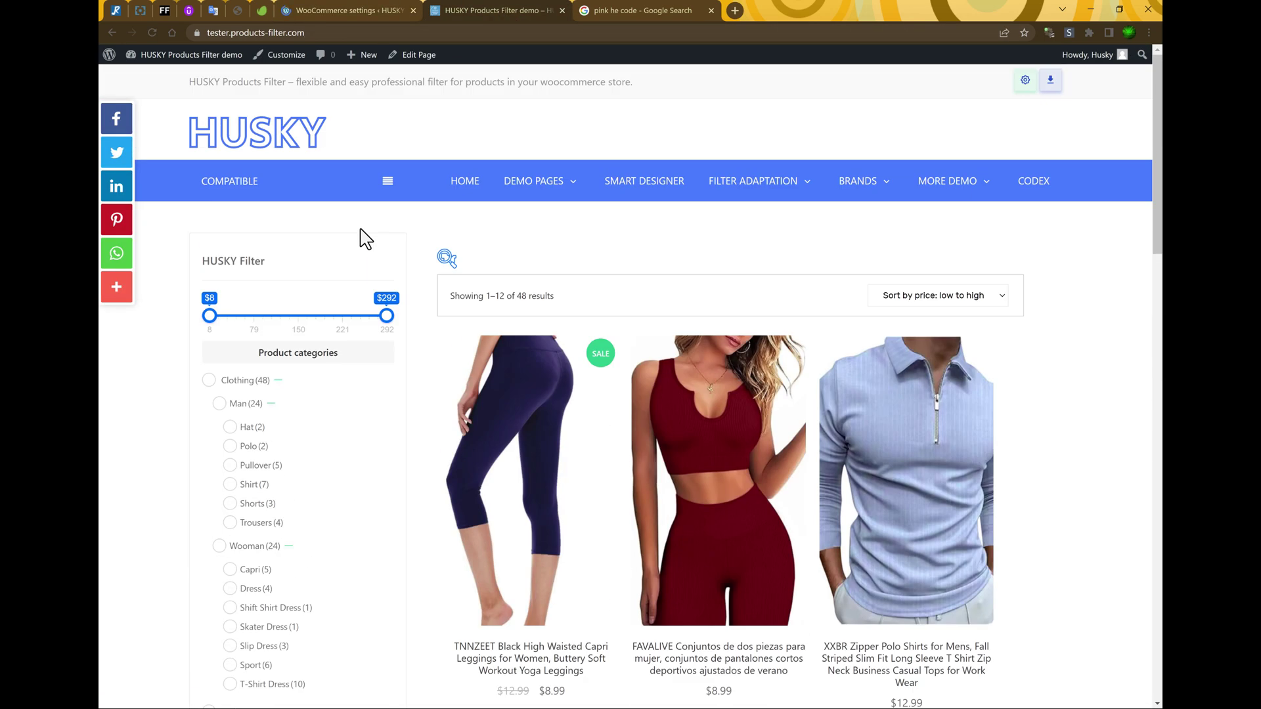
click(273, 144)
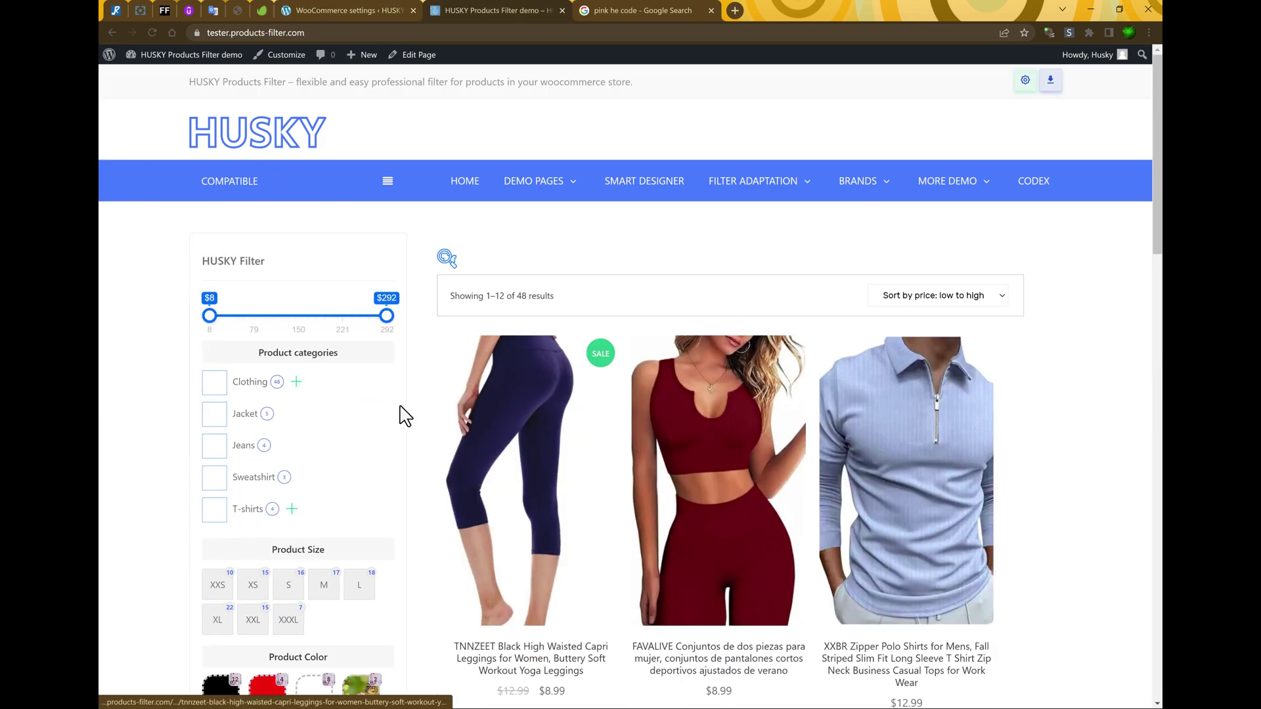
click(297, 381)
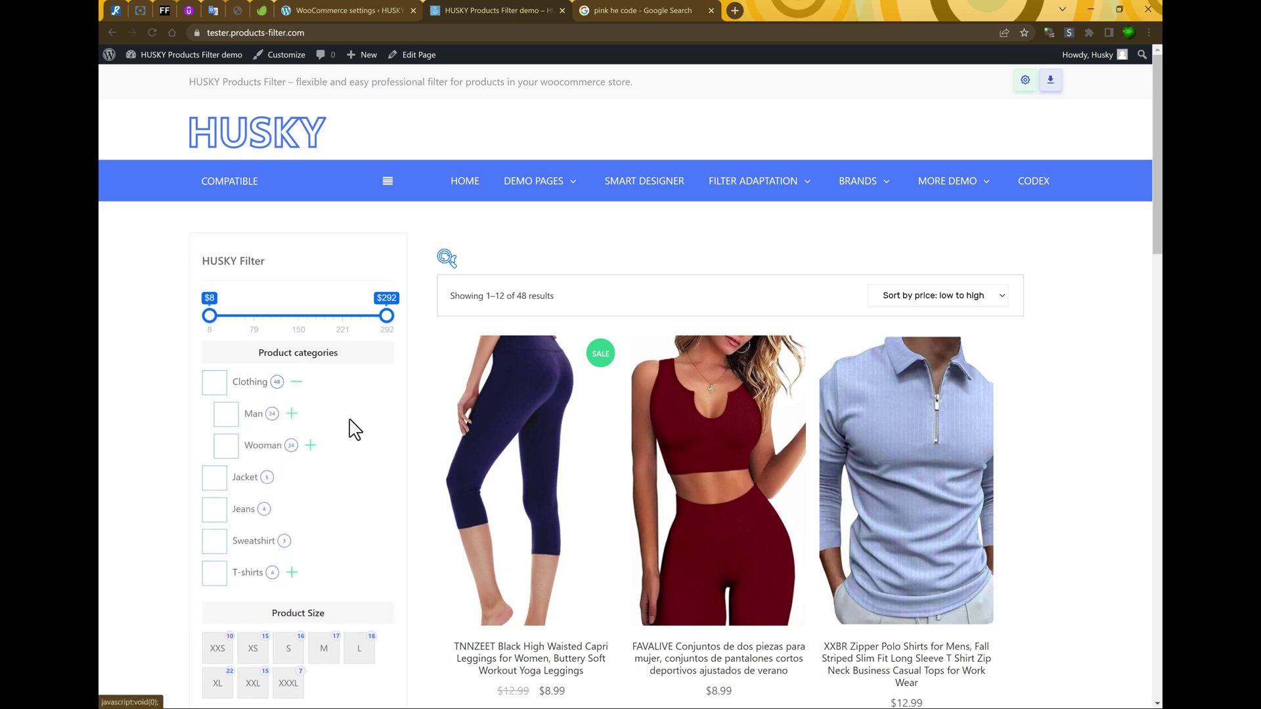
click(291, 413)
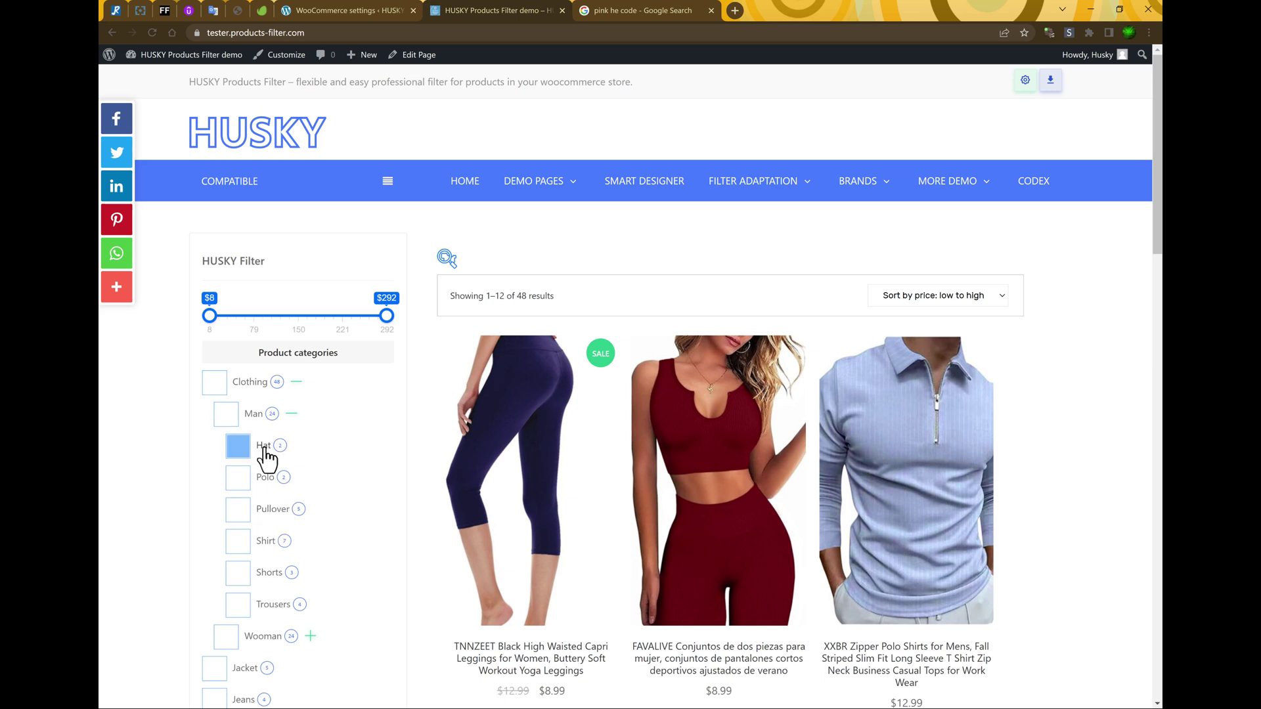
click(349, 10)
Set My Checkbox #1 text font size to 20 and reload the shop to see larger labels
click(847, 322)
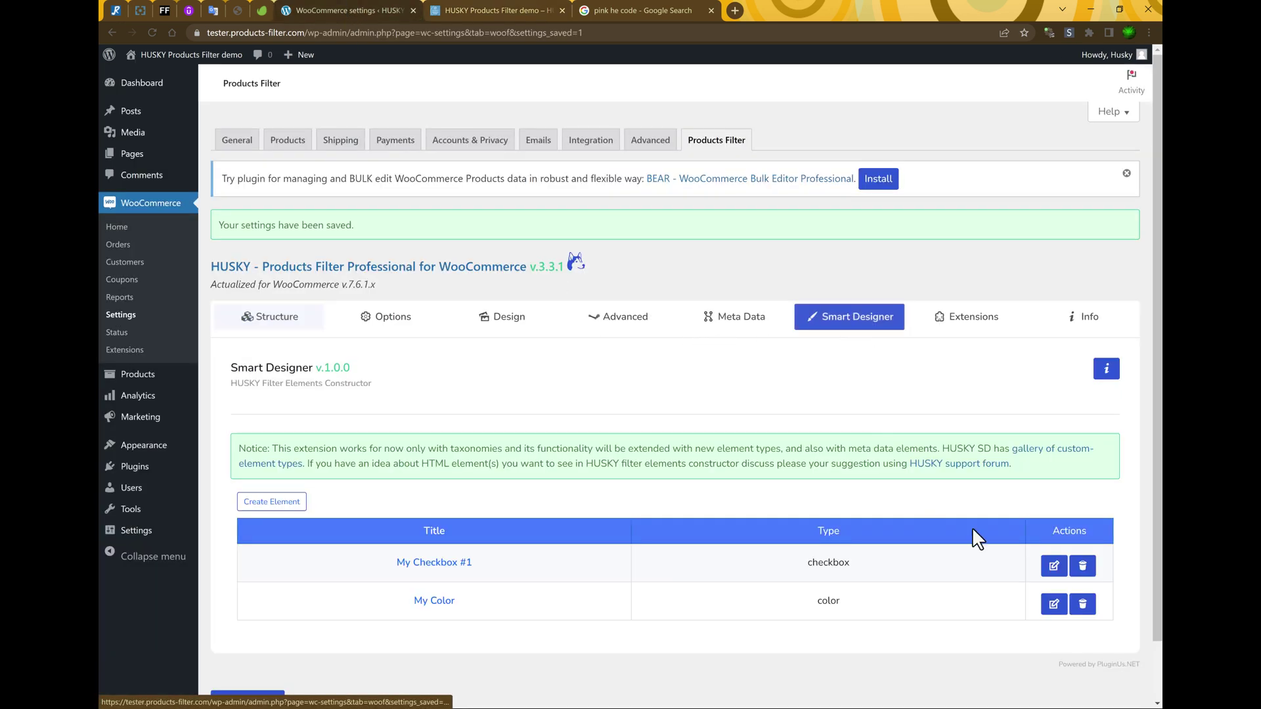
click(1050, 563)
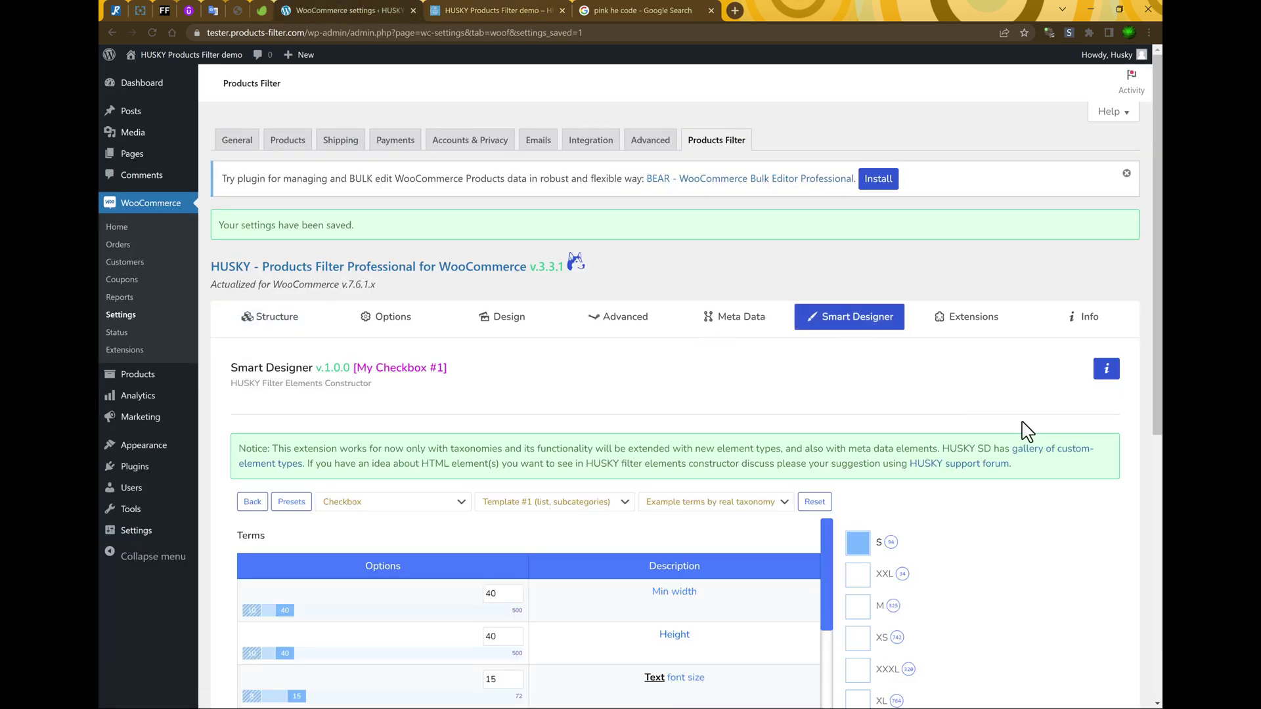
scroll(1028, 430, down, 1)
scroll(1028, 453, down, 4)
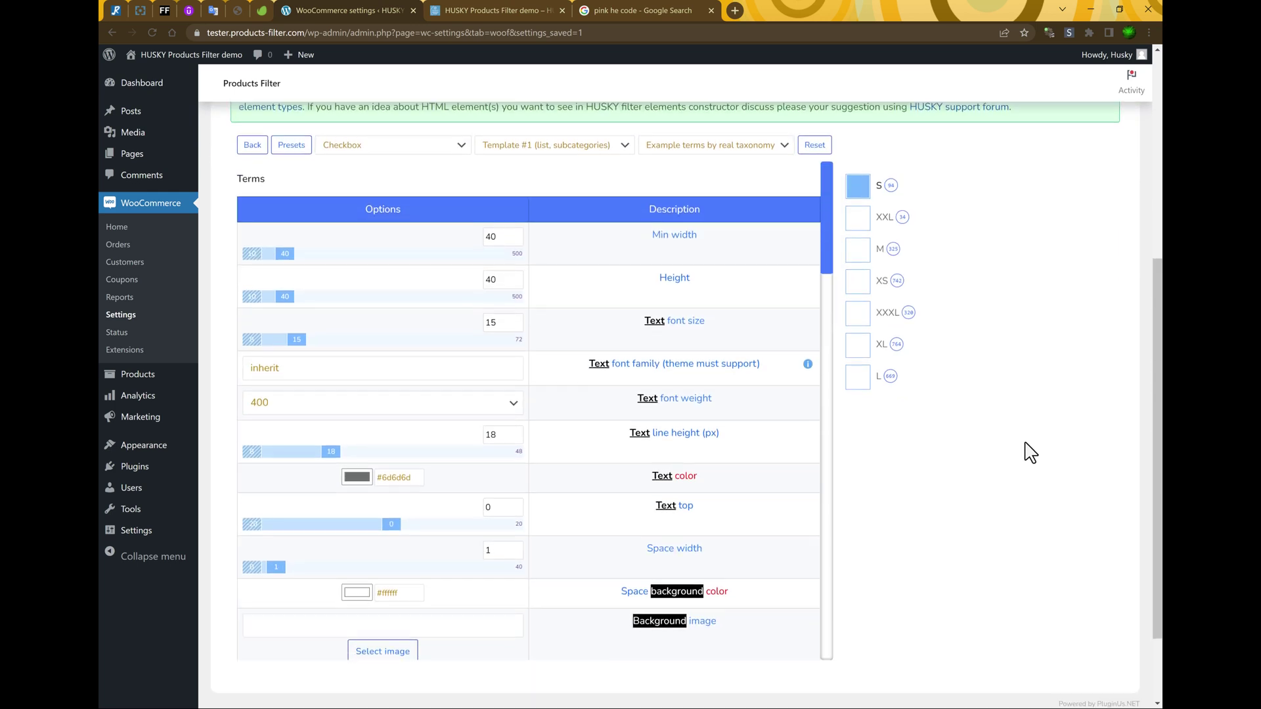
scroll(1030, 453, down, 2)
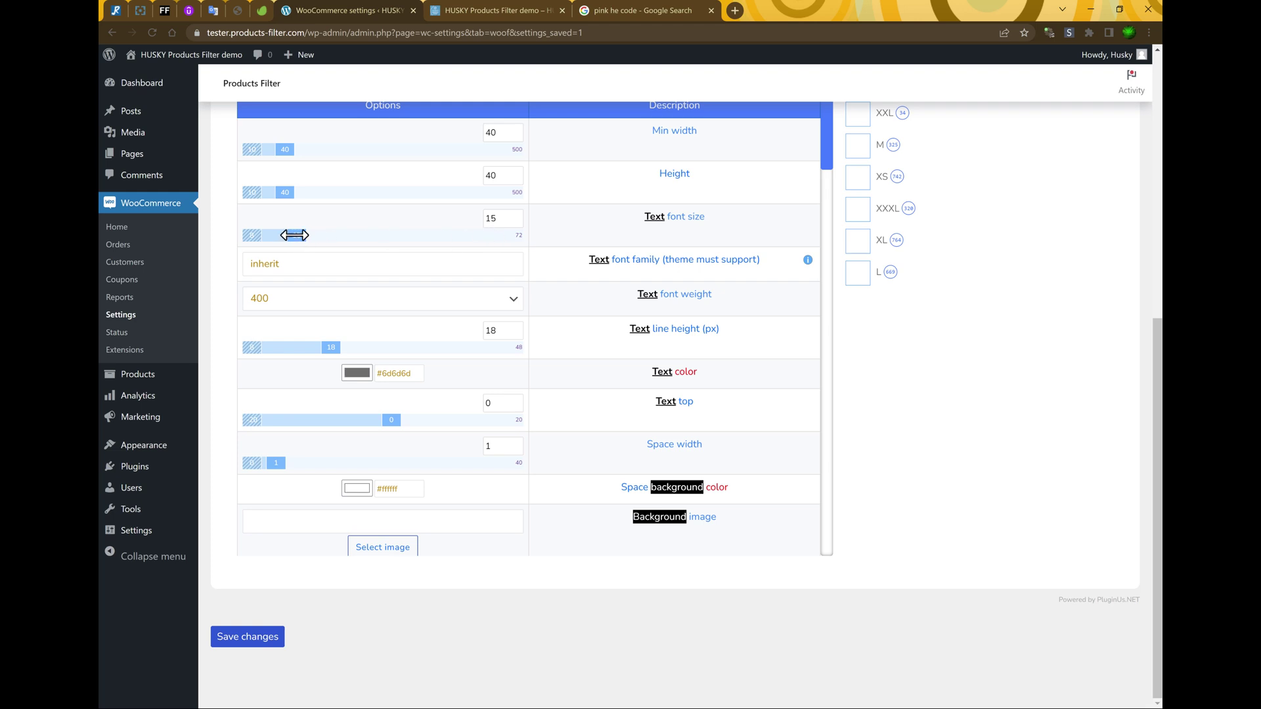
drag(295, 235, 314, 234)
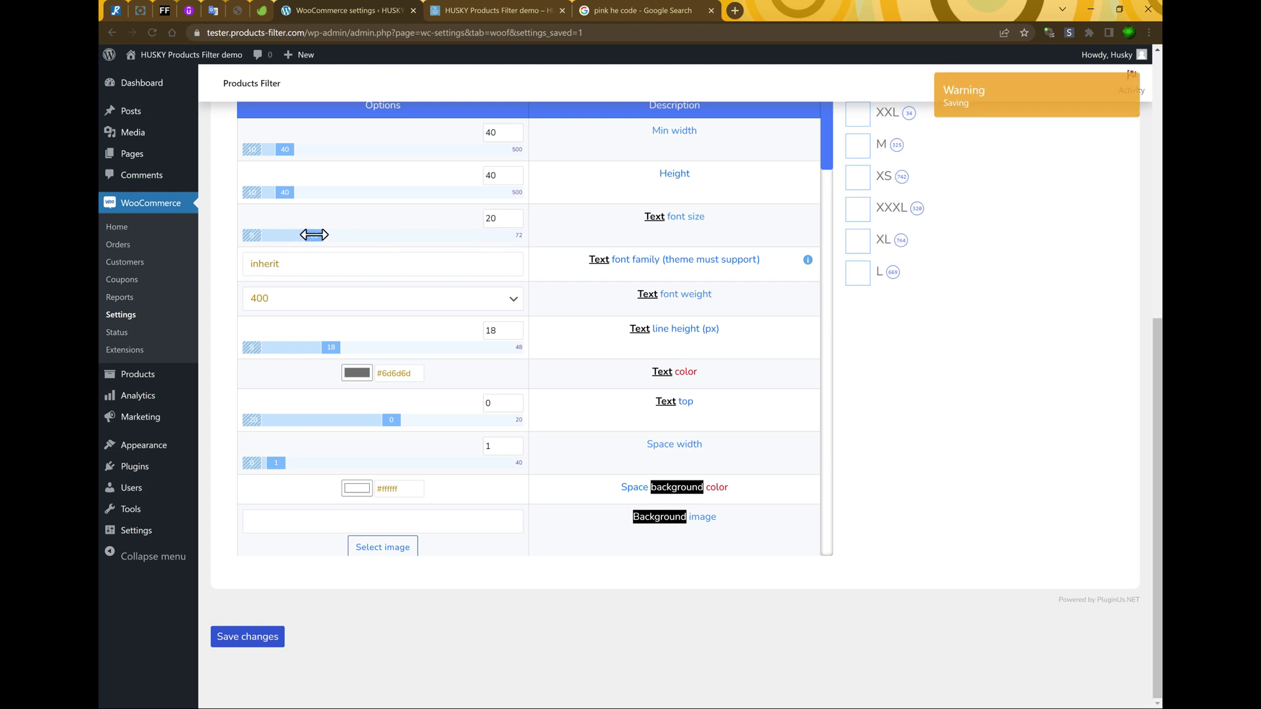
click(474, 8)
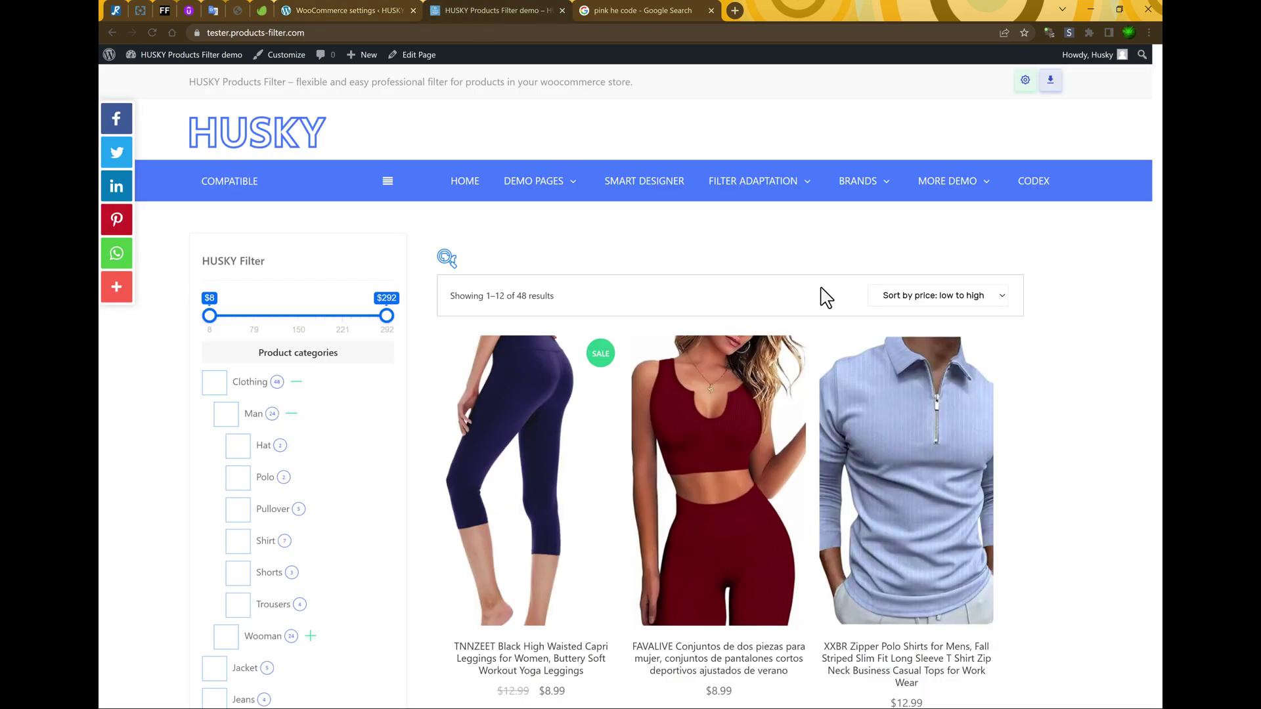
key(F5)
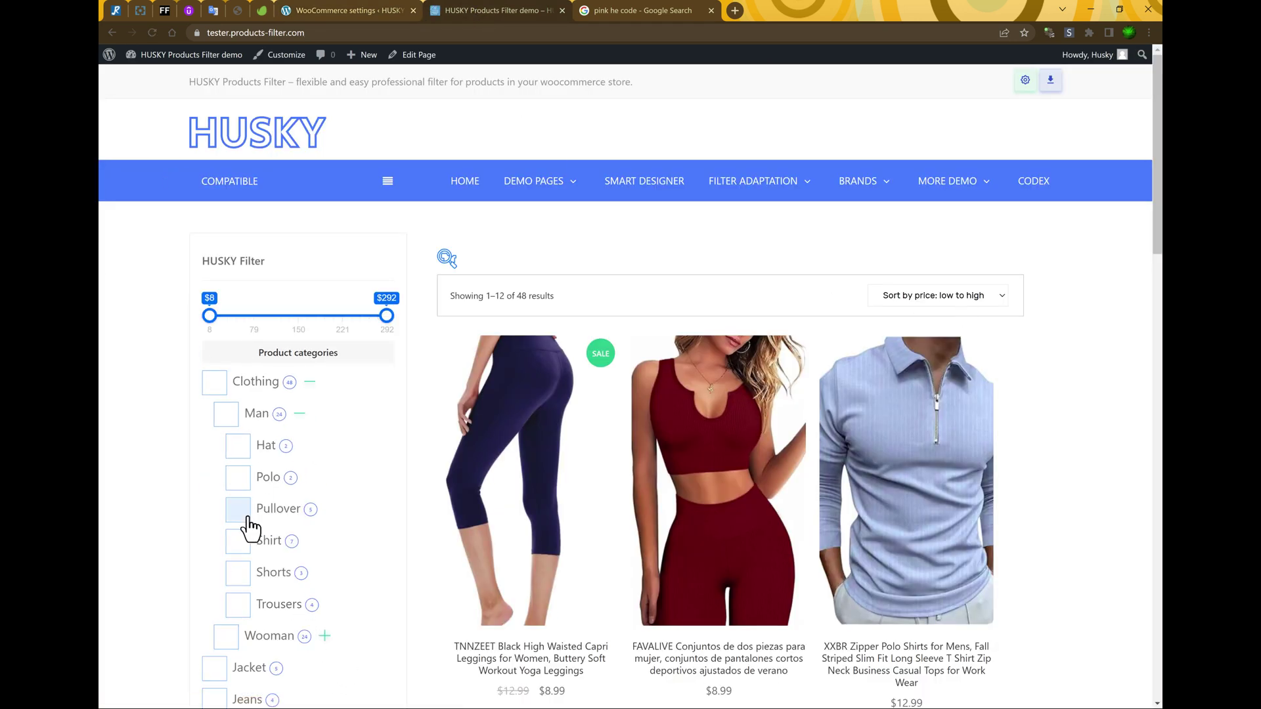
Choose the butterfly picture as the term box background image and tick XXL in the preview
click(379, 10)
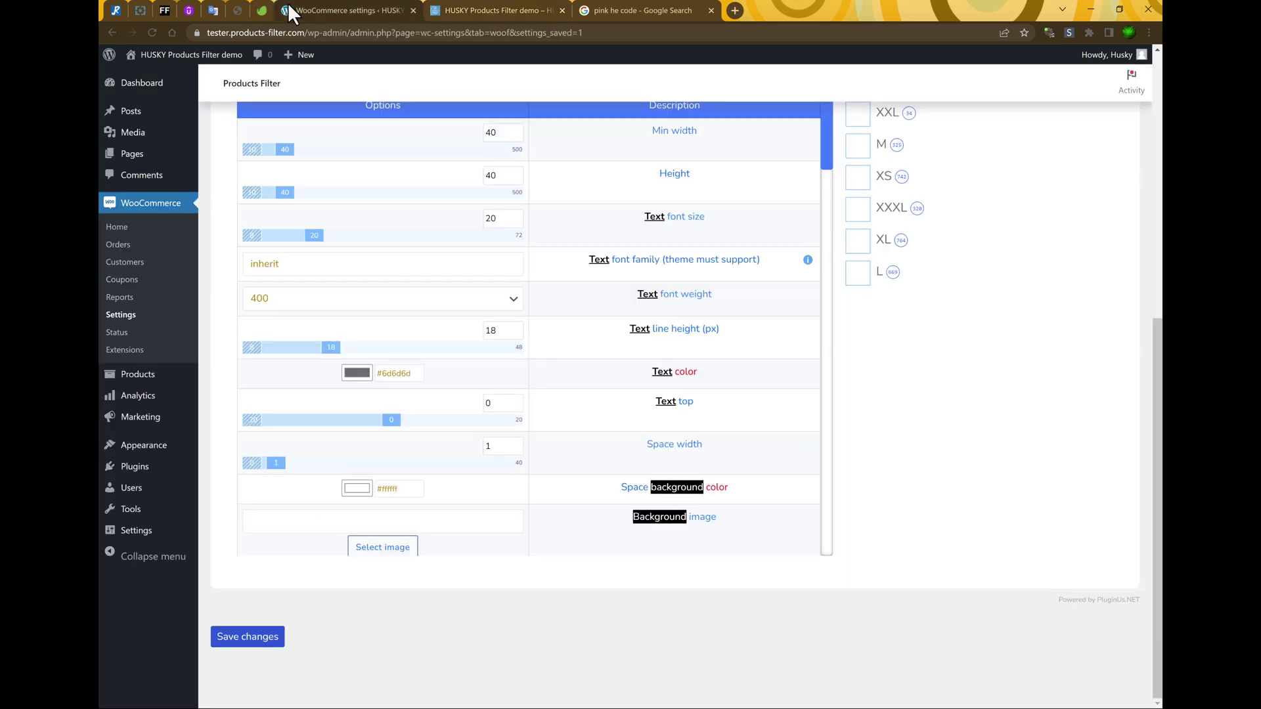
scroll(572, 350, up, 2)
scroll(534, 434, down, 1)
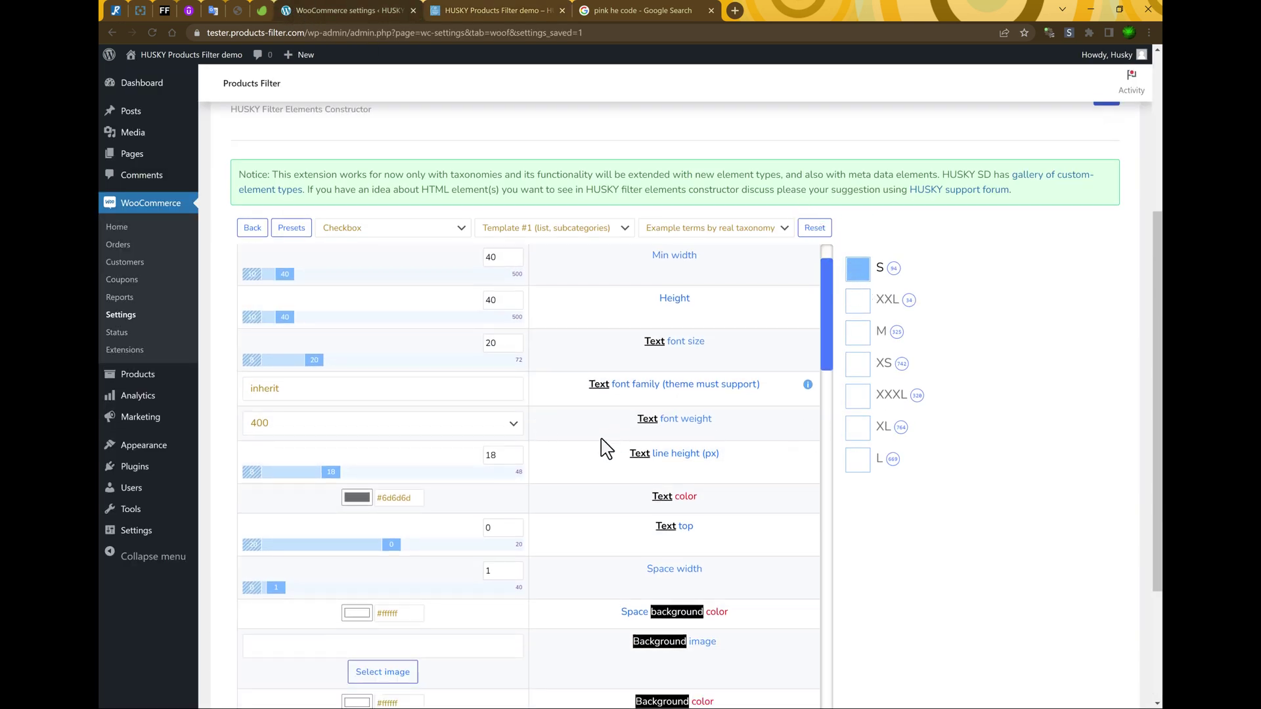
scroll(543, 456, down, 3)
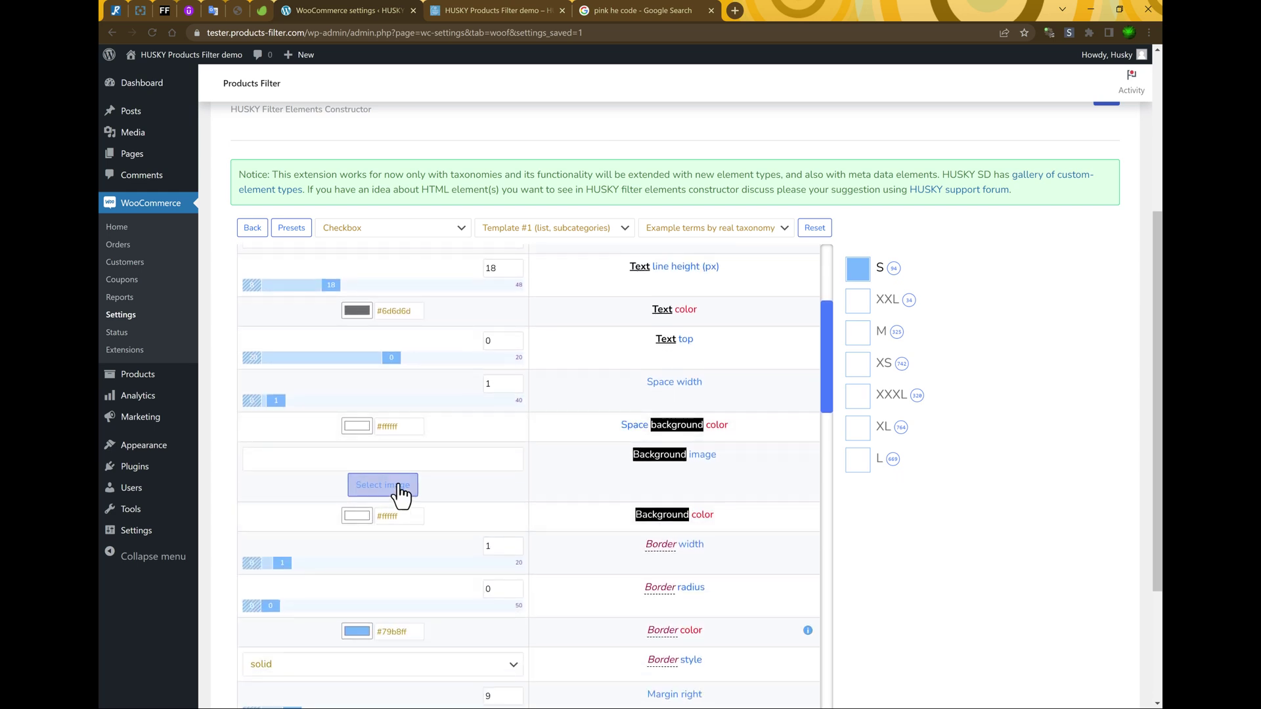
click(398, 491)
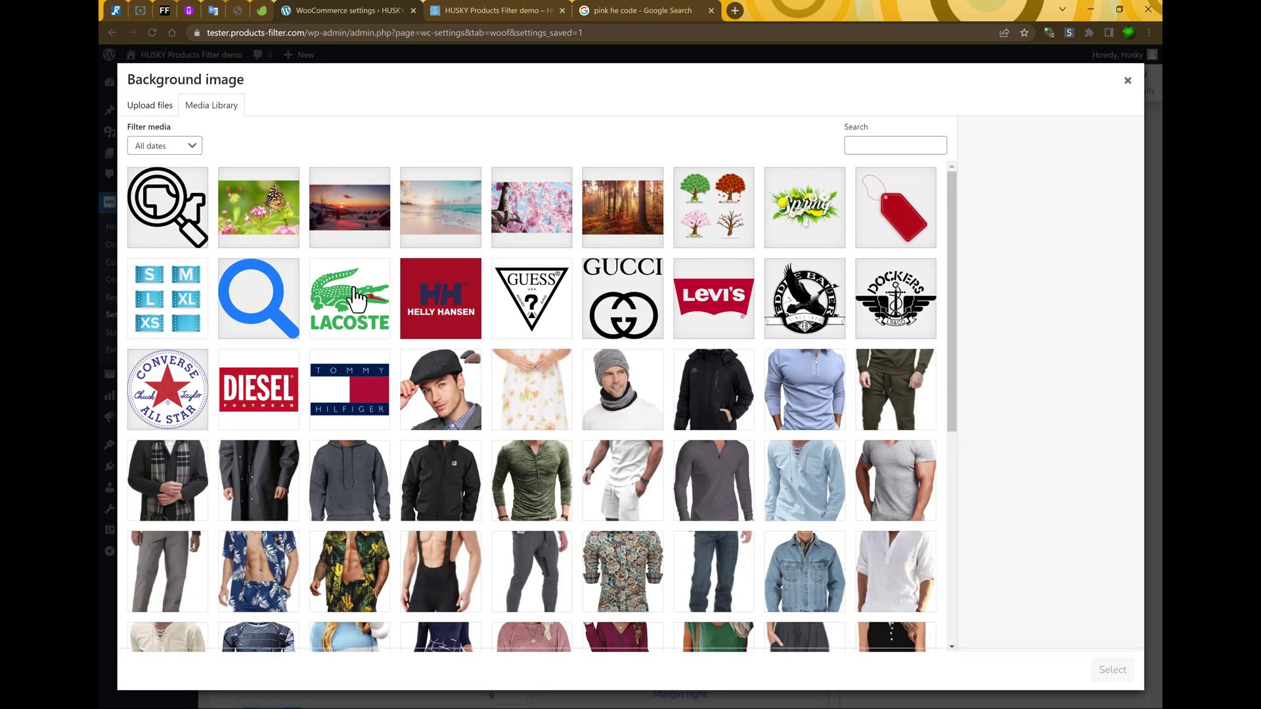
click(269, 205)
click(1112, 670)
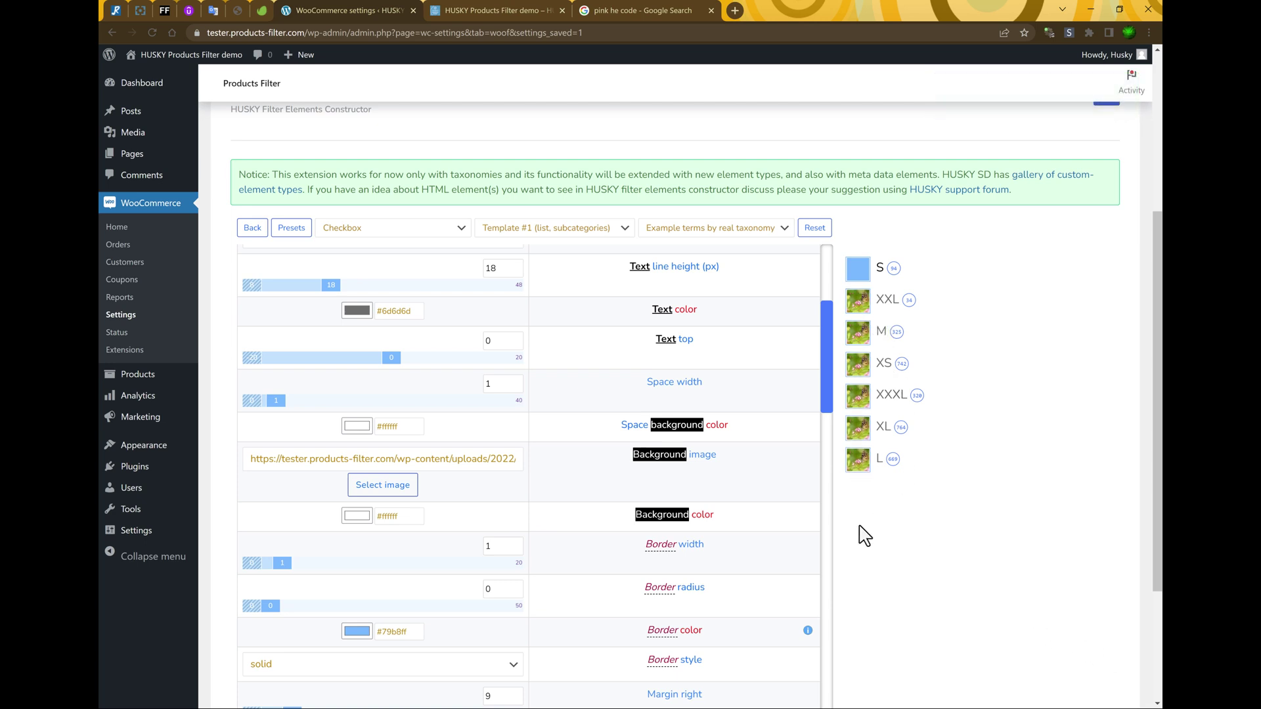
click(858, 300)
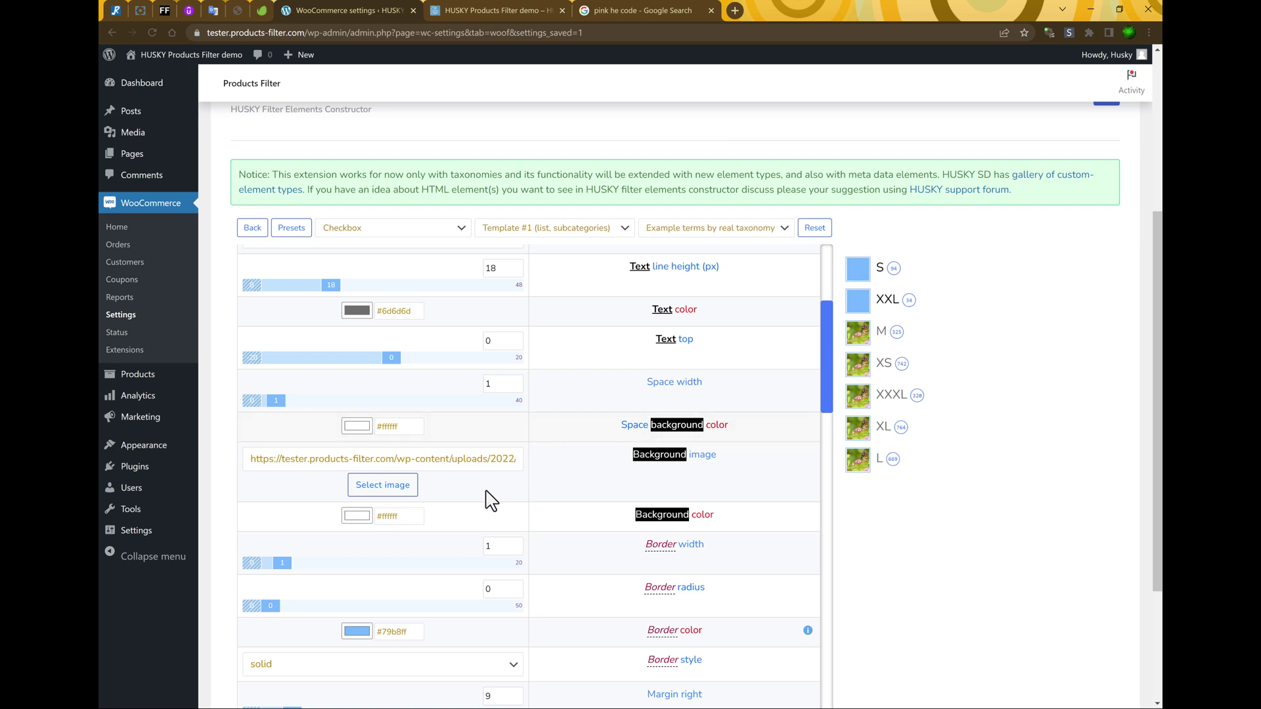
scroll(491, 501, down, 8)
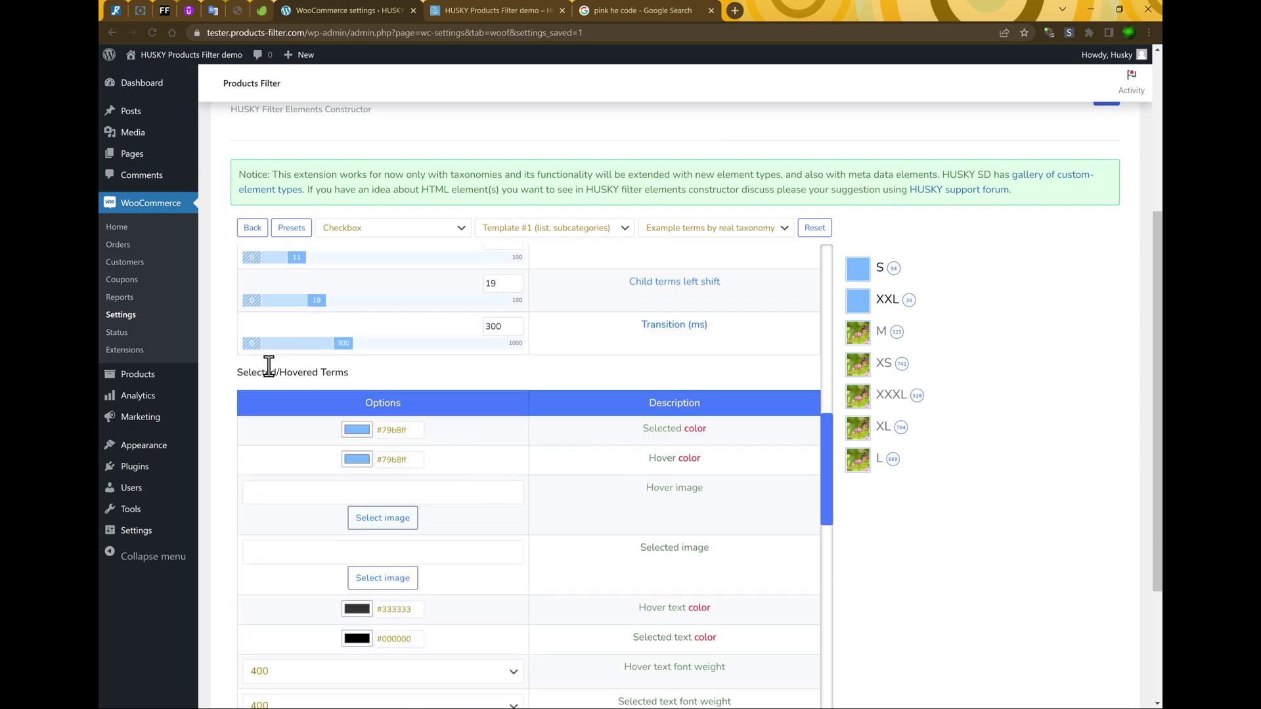
Set summer.jpg as the hover image for terms
drag(268, 365, 408, 384)
scroll(465, 403, down, 2)
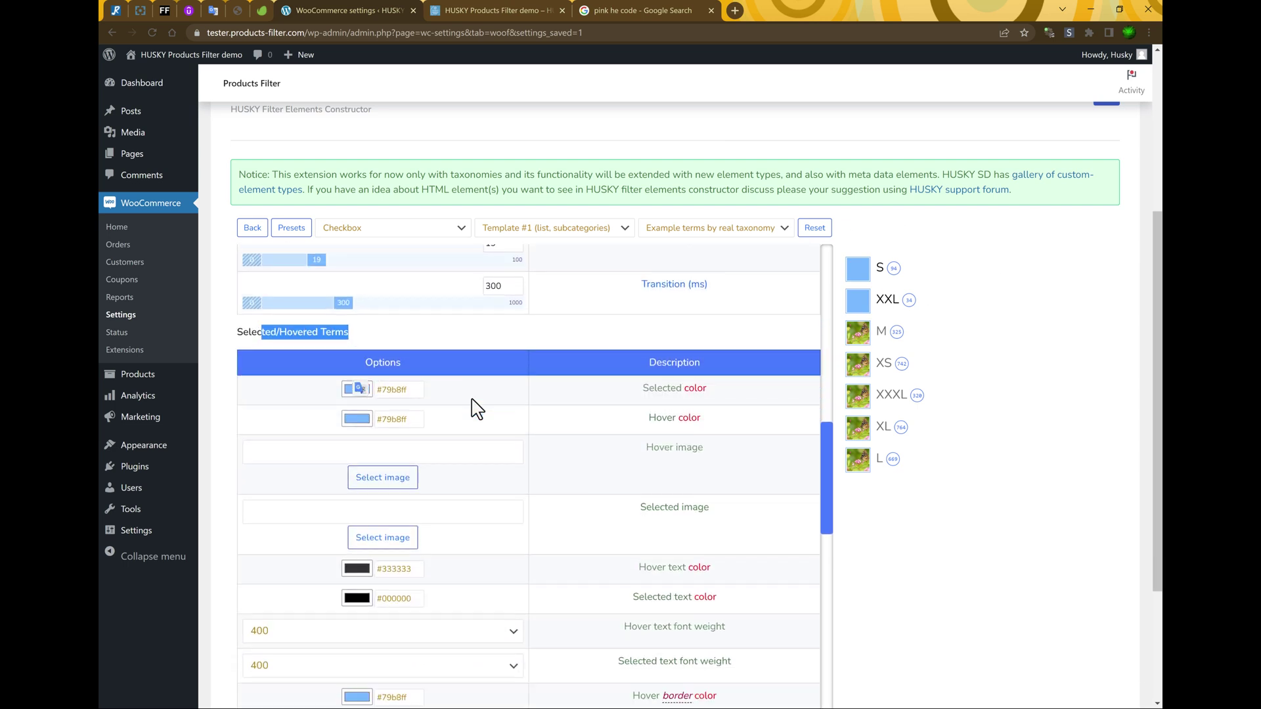
click(400, 460)
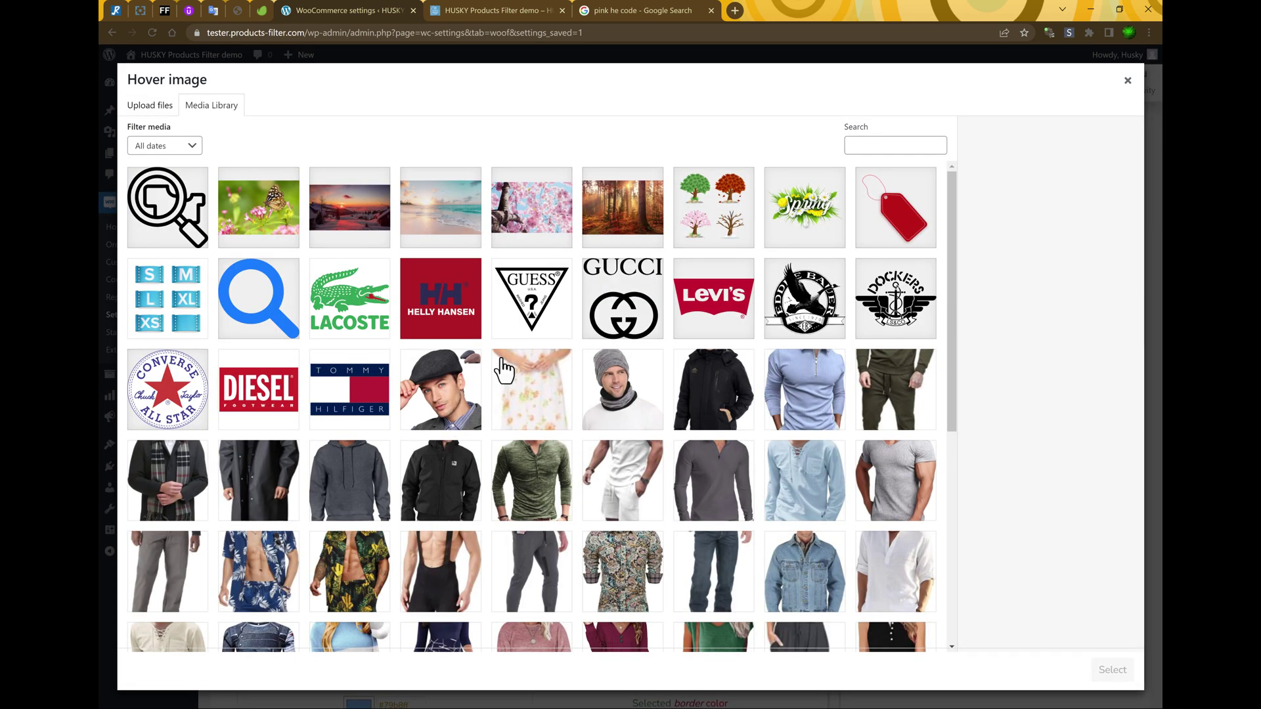
click(439, 223)
click(1104, 664)
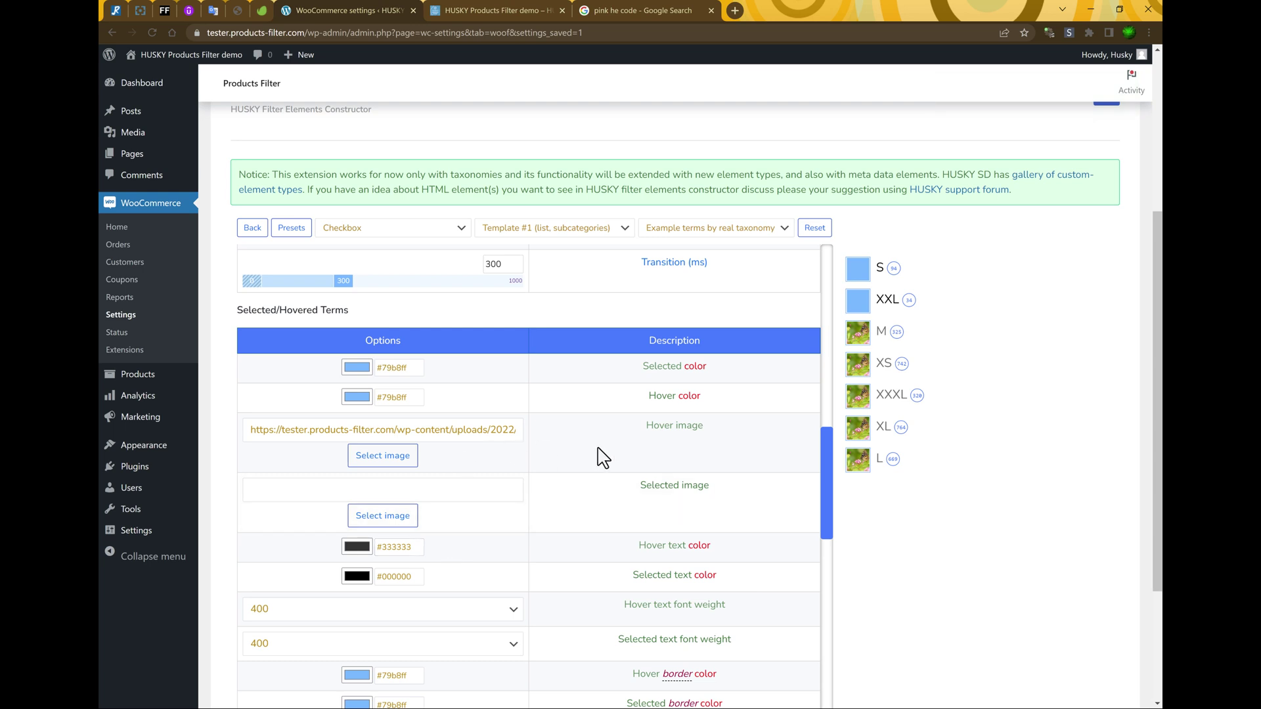
Set the beach picture as the selected-term image
drag(646, 427, 703, 431)
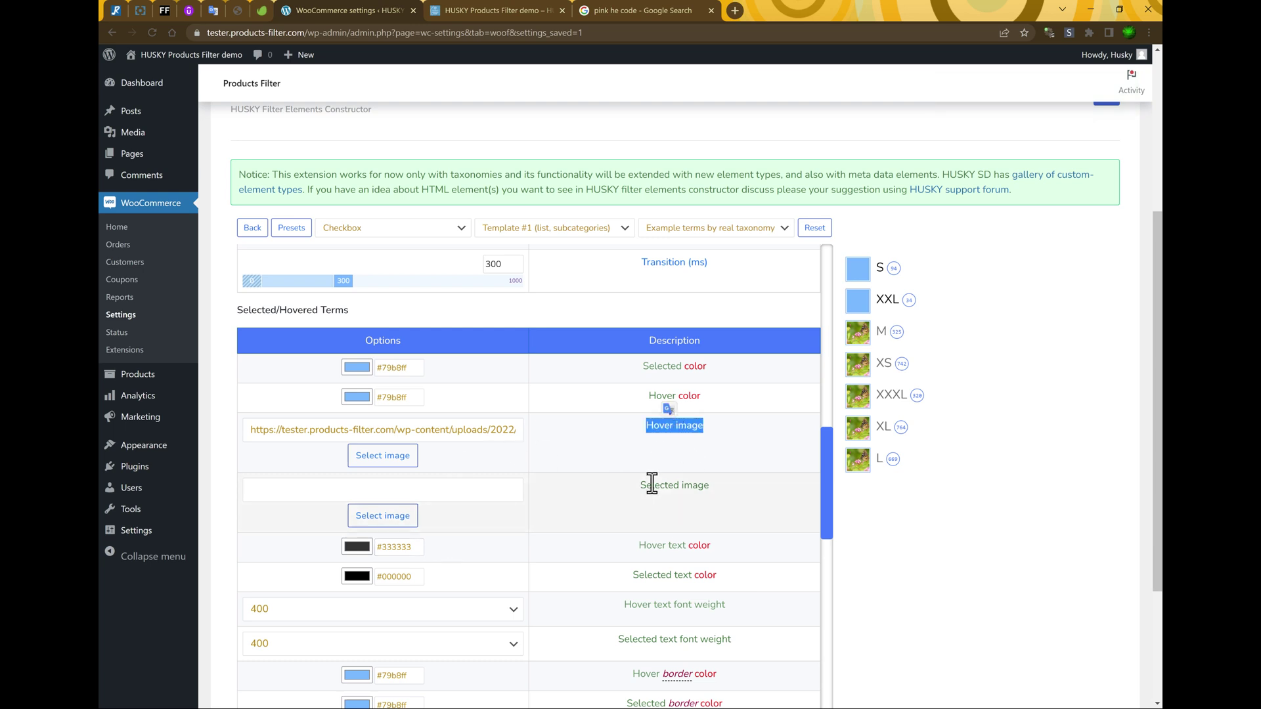
click(368, 518)
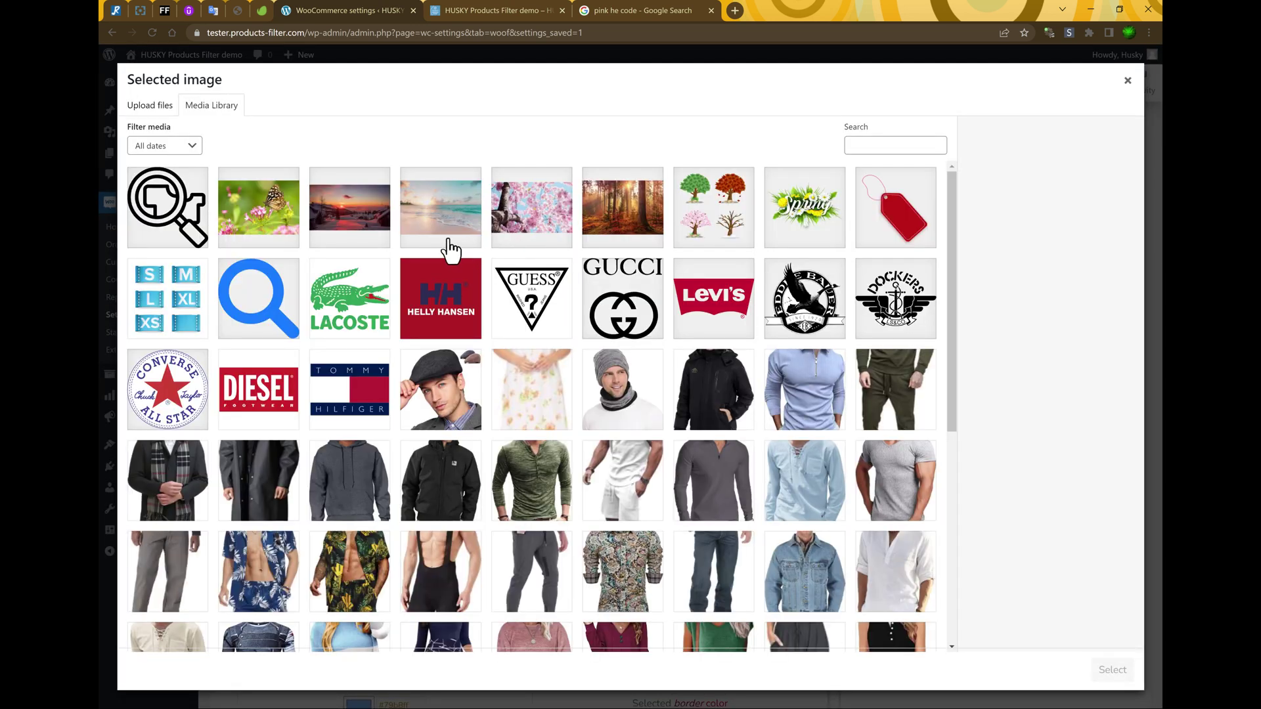
click(428, 238)
click(1112, 670)
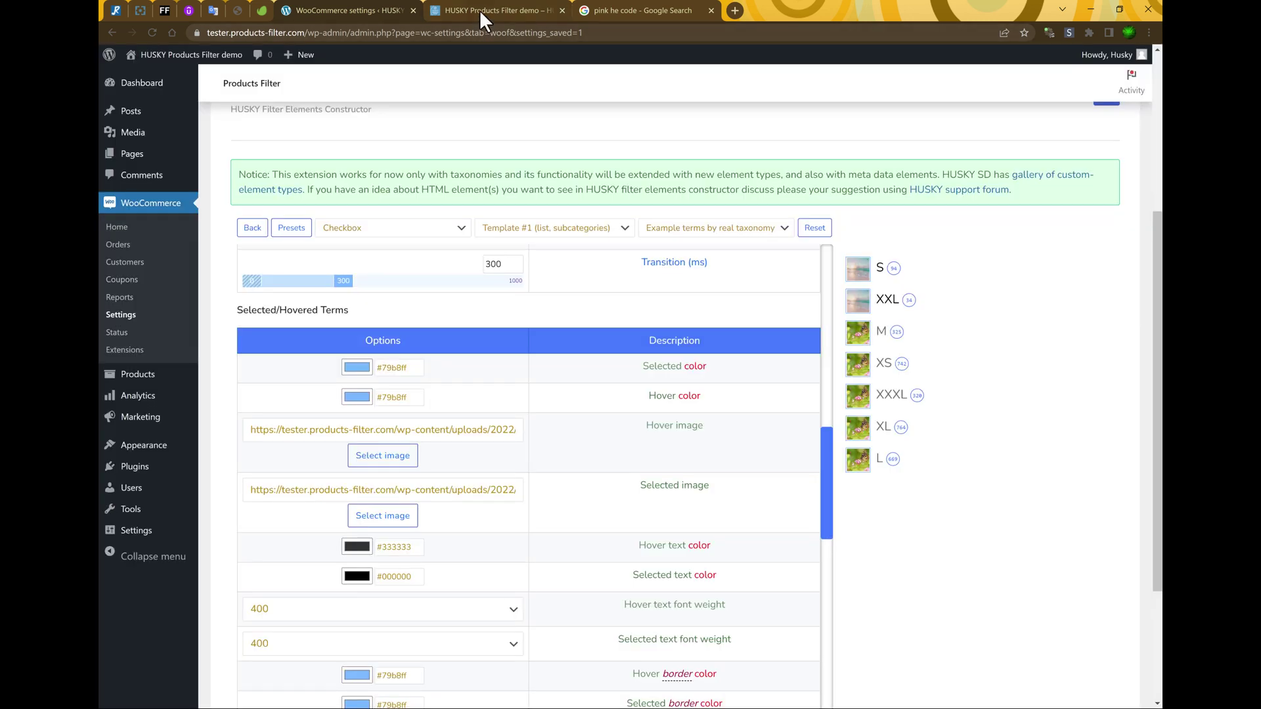
Reload the demo shop to check the new term images
click(480, 10)
key(F5)
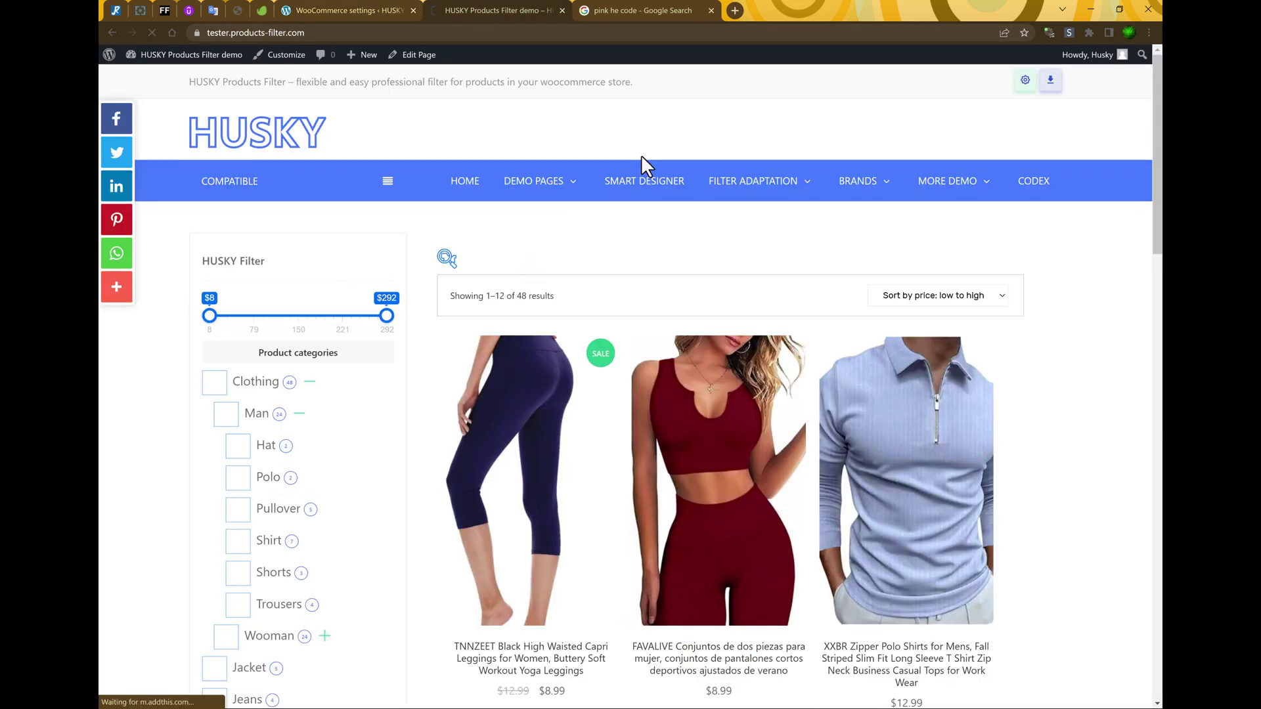
scroll(1005, 248, down, 4)
key(ctrl+Page_Up)
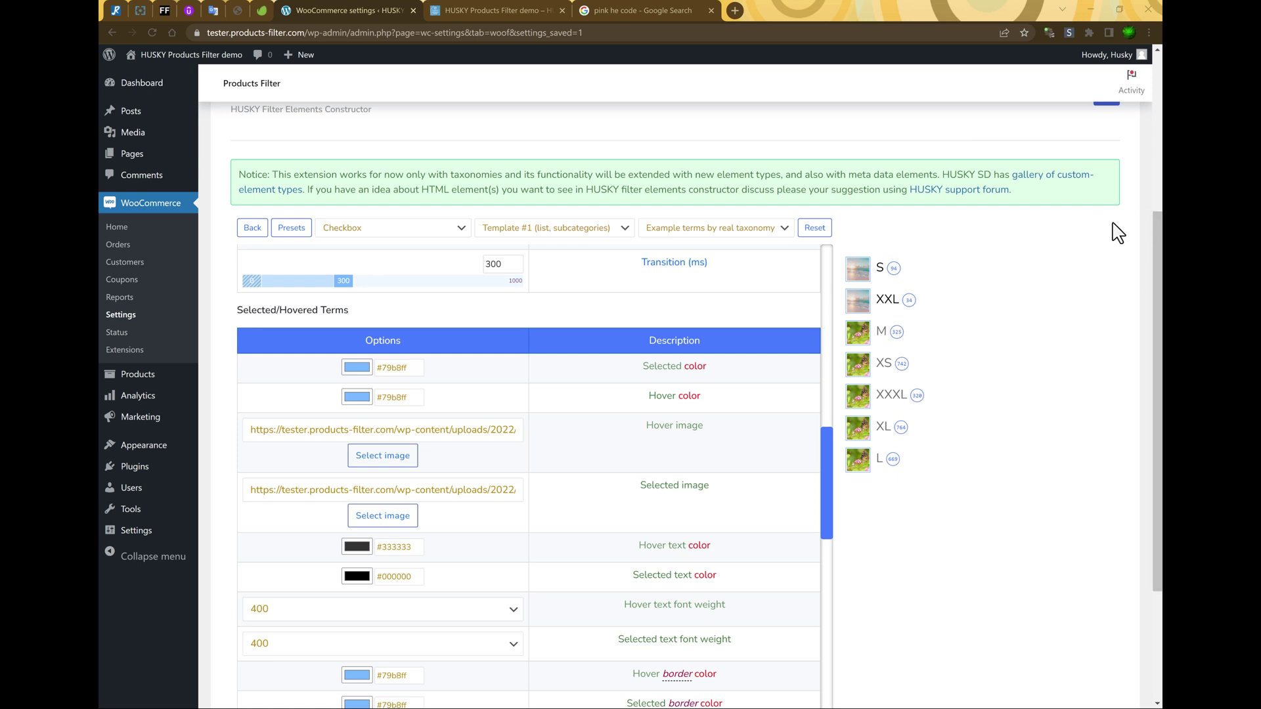
key(ctrl+Page_Down)
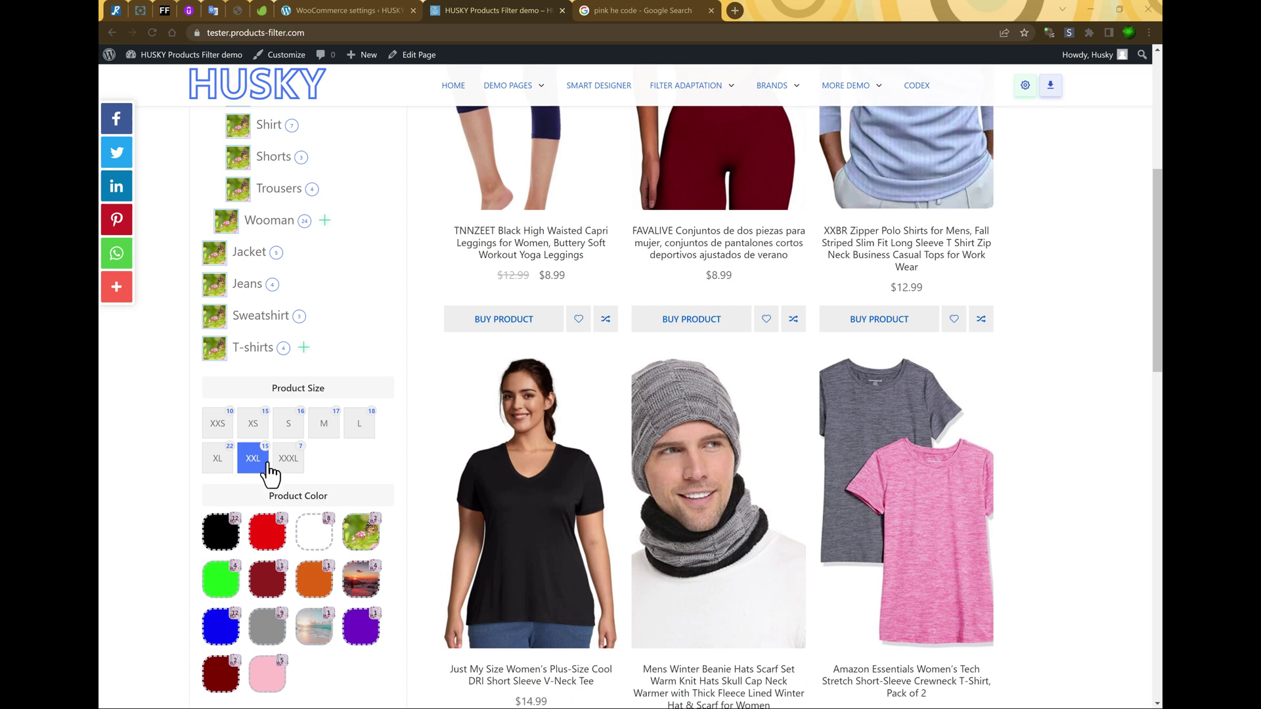
Add a new Smart Designer element and name it 'My Labels'
click(340, 8)
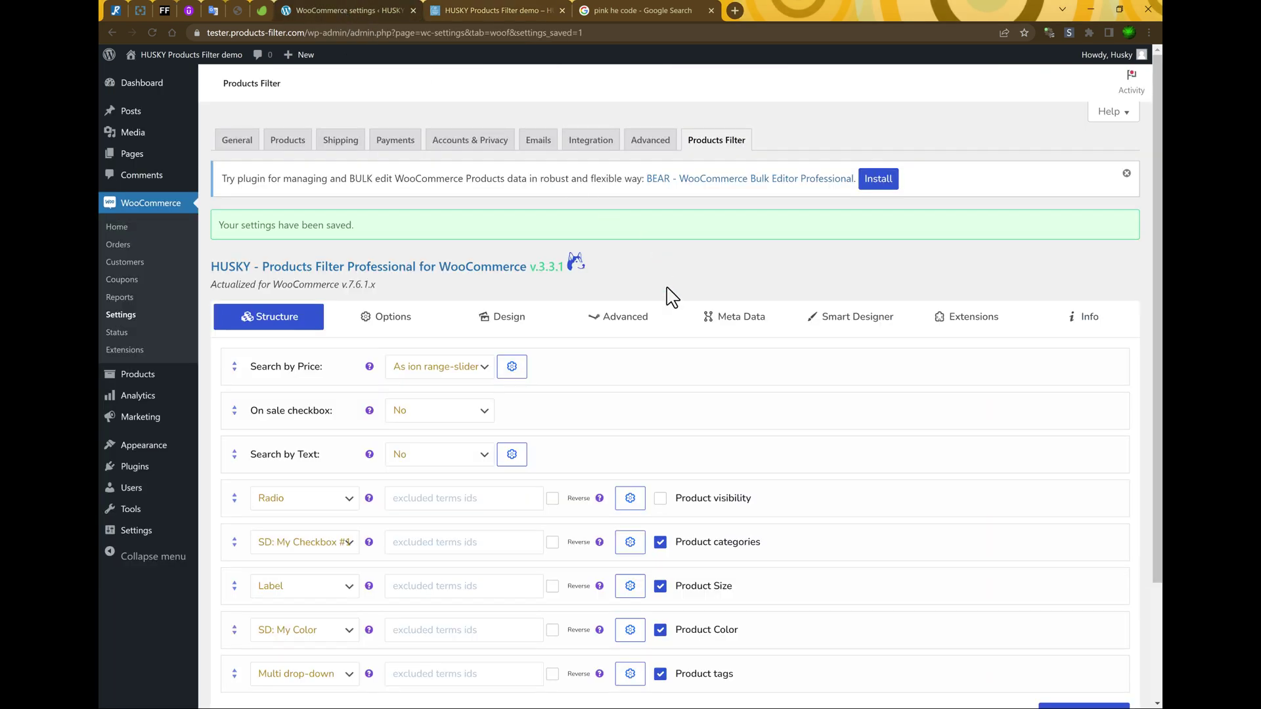
click(850, 317)
scroll(225, 445, down, 2)
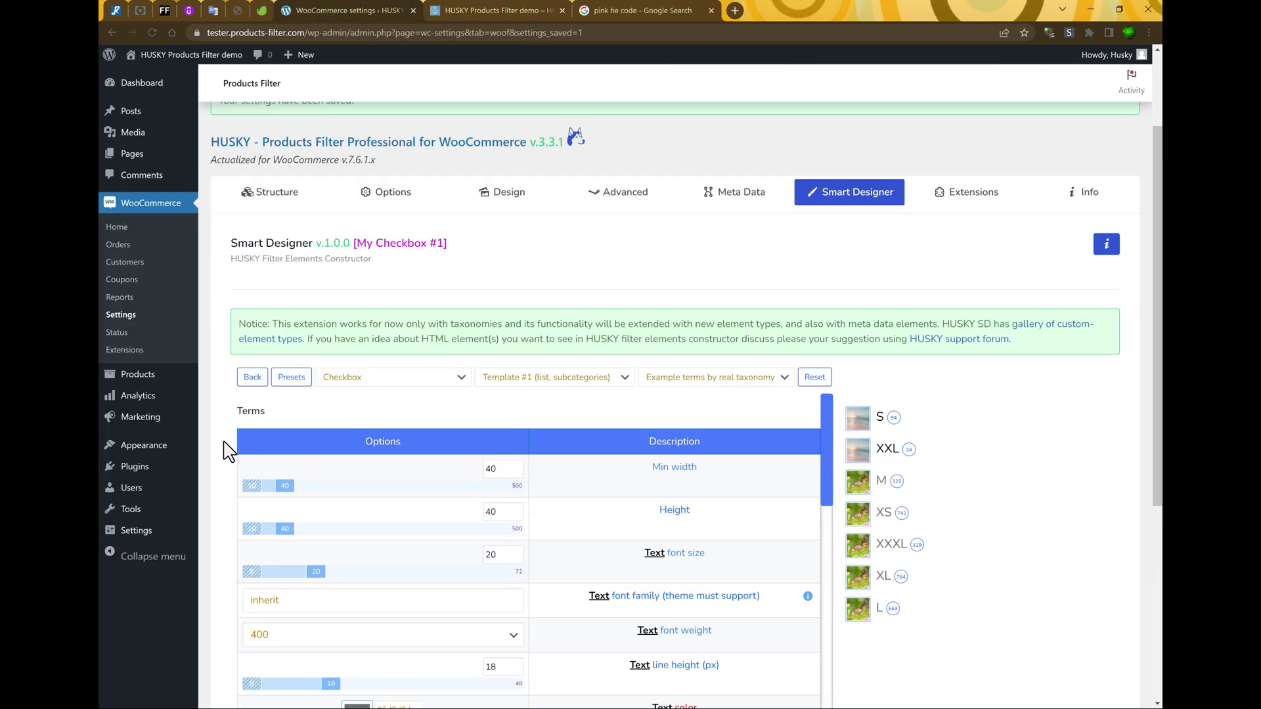
click(252, 377)
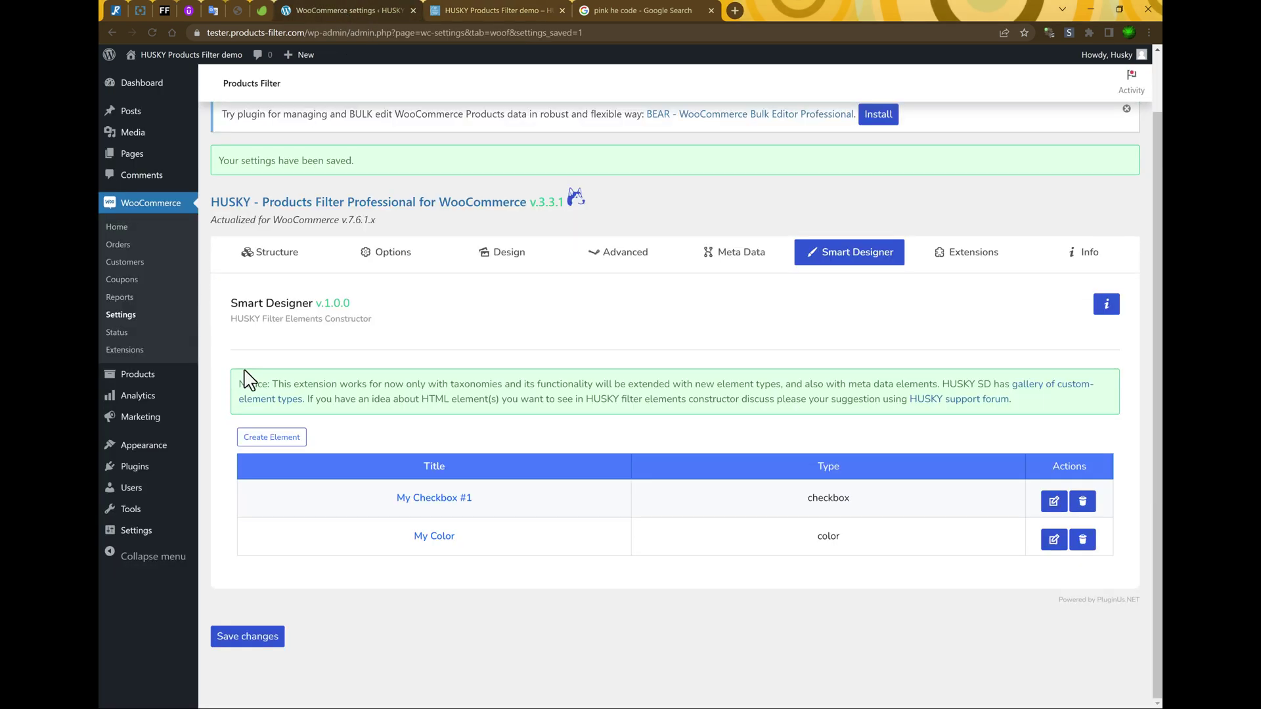
click(273, 440)
click(502, 516)
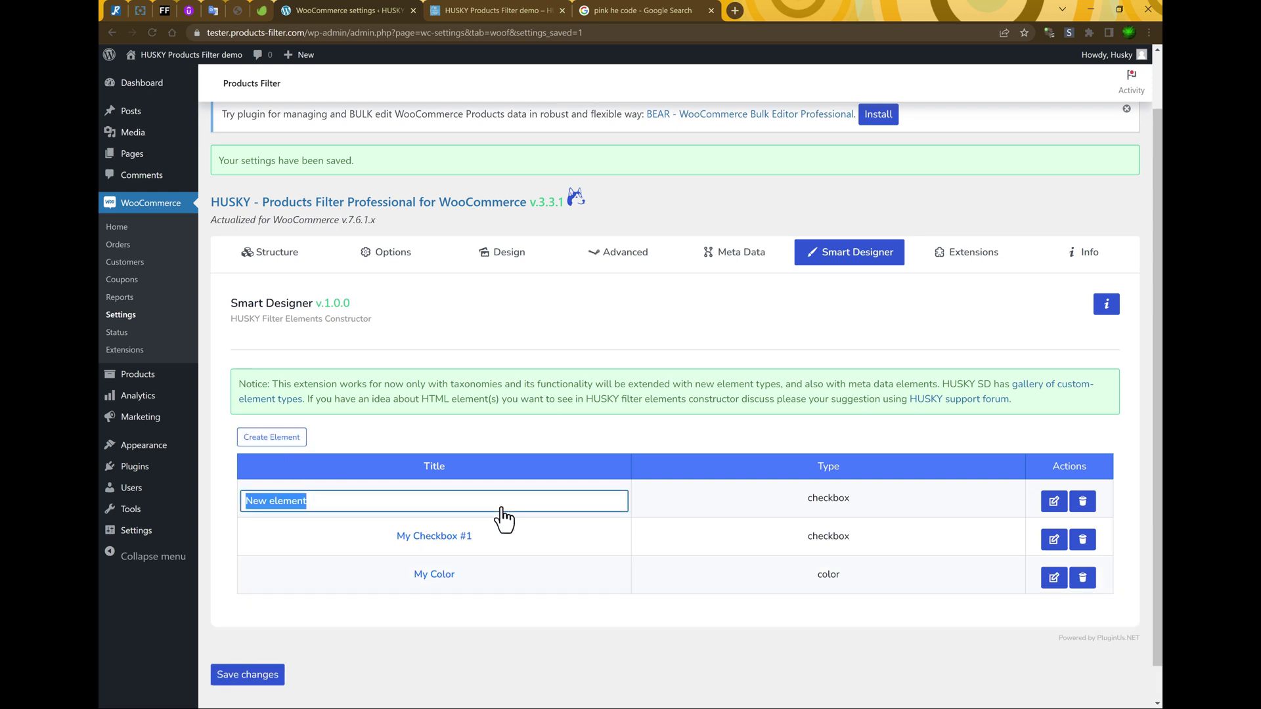
text(My Size)
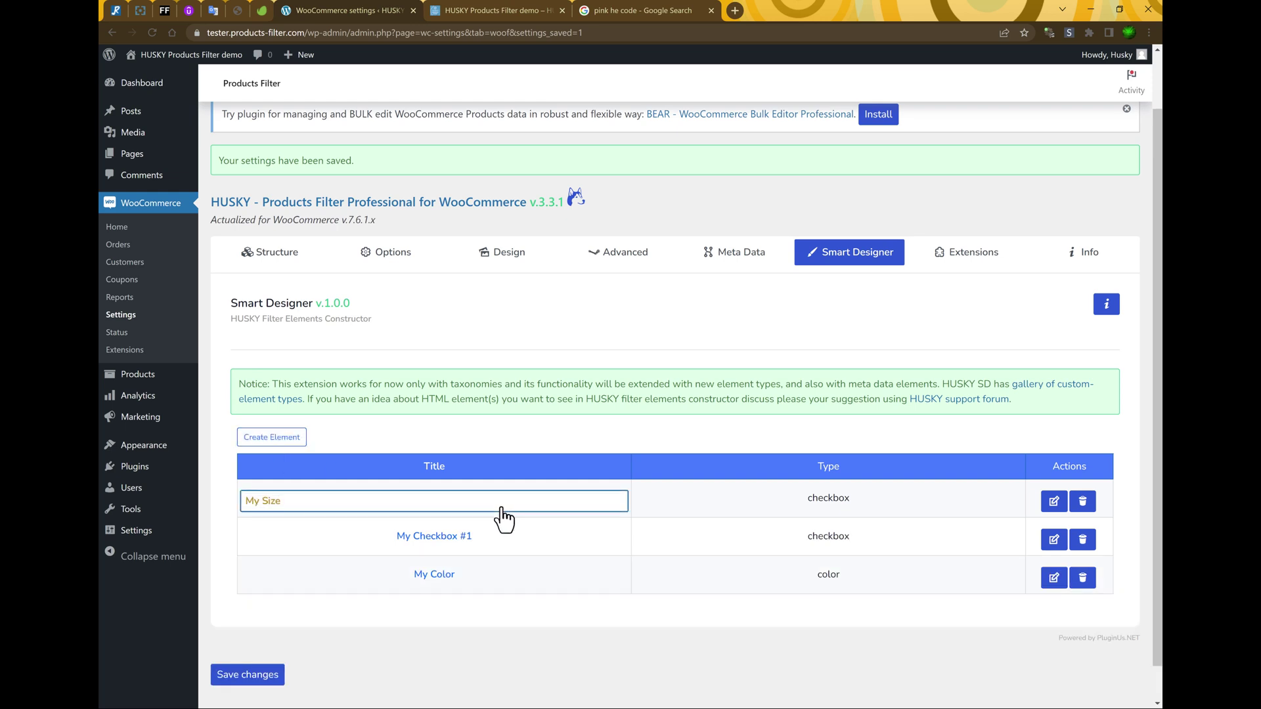
key(Return)
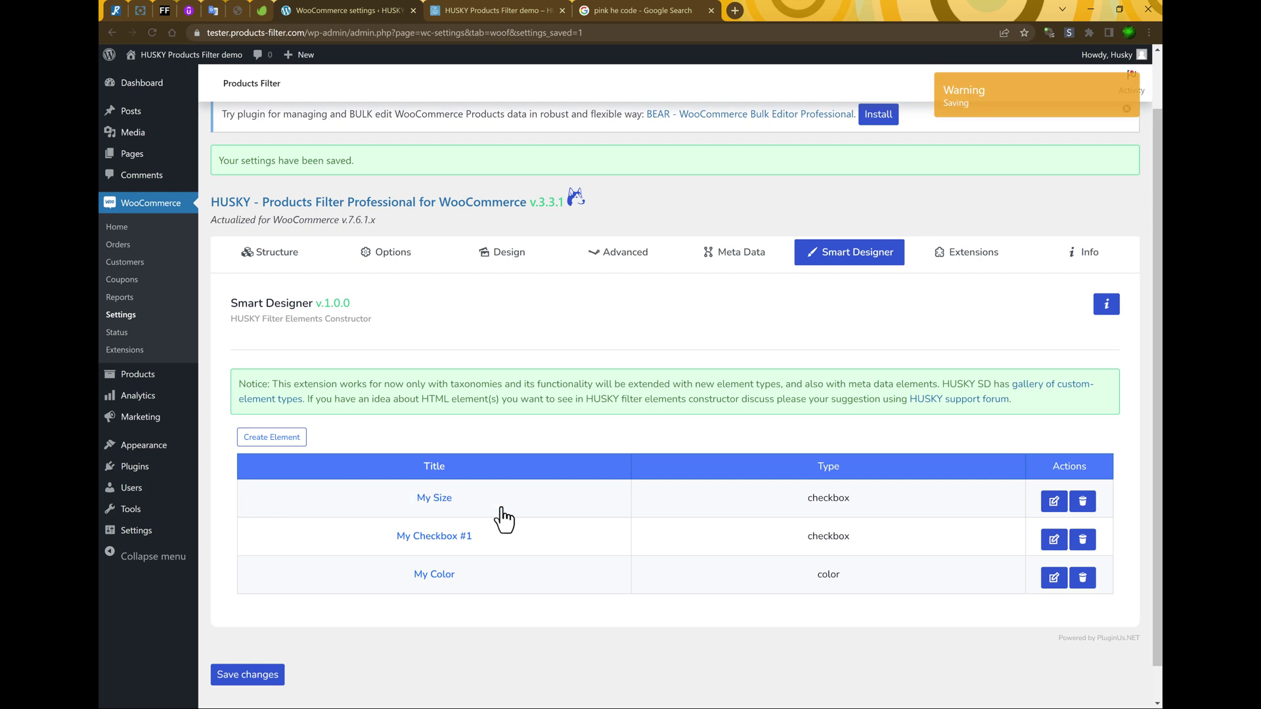
double_click(490, 503)
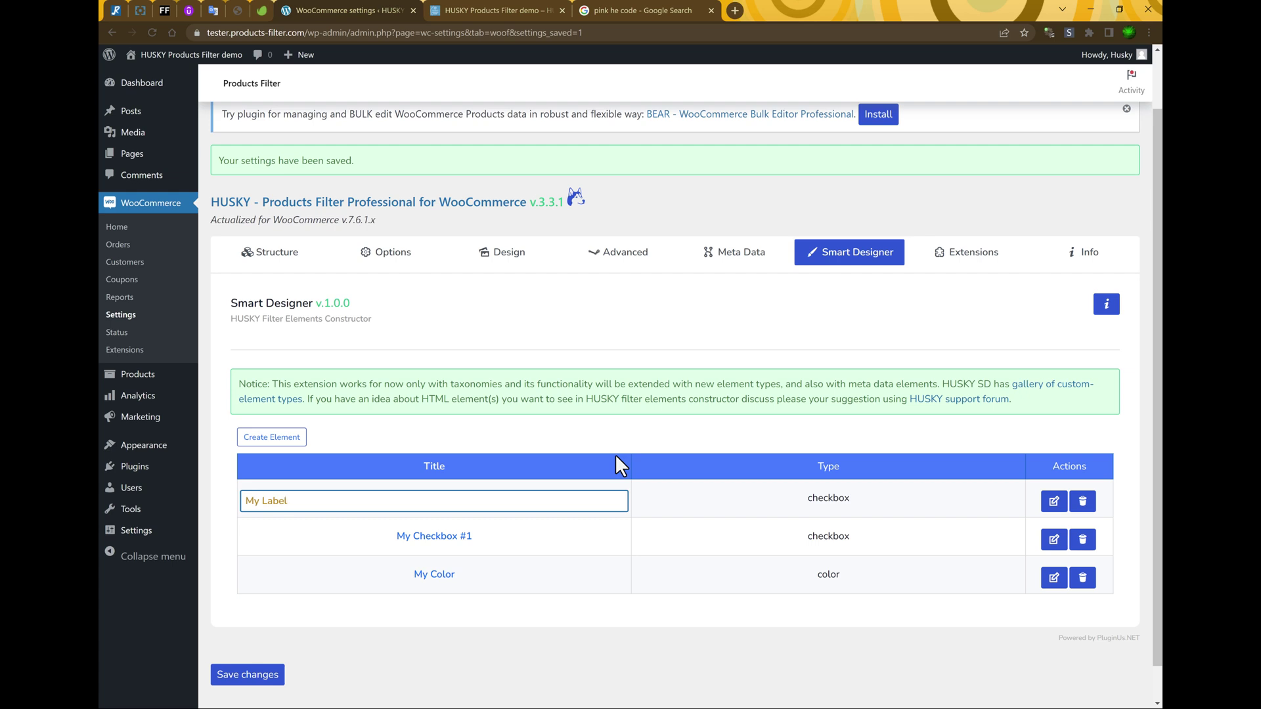
text(My Labels)
key(Return)
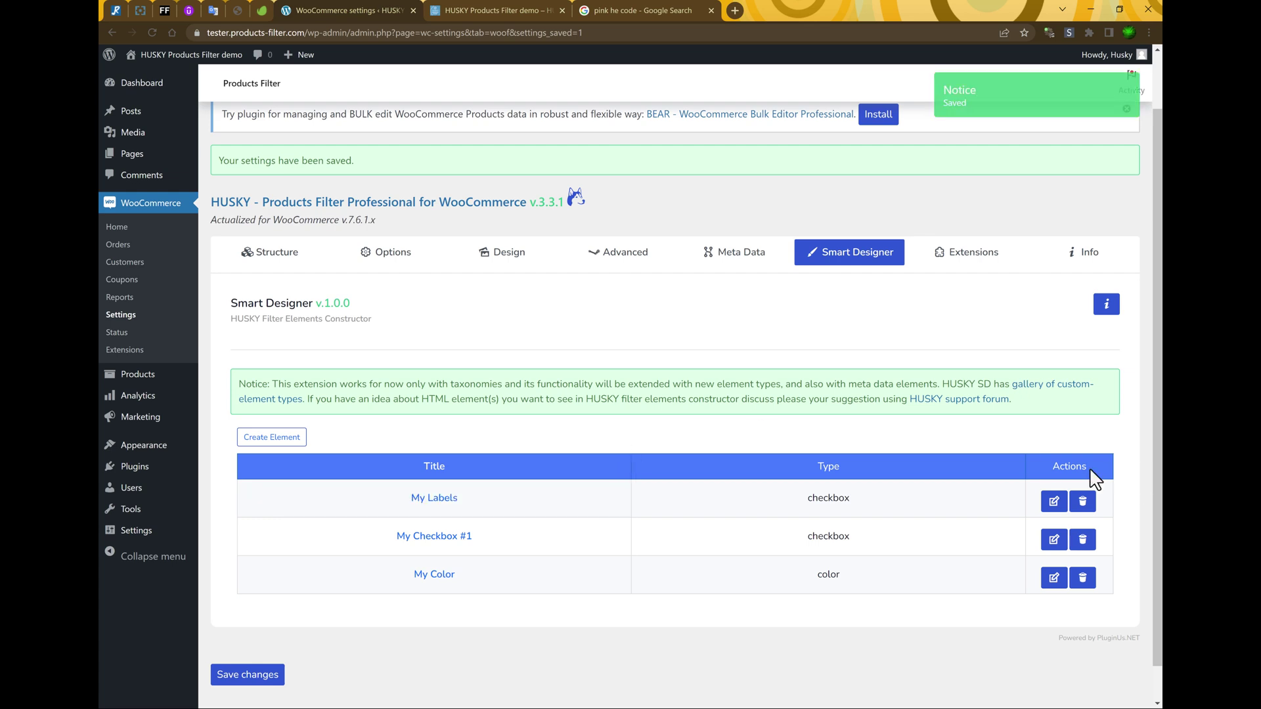
Switch My Labels to the Template #2 tile layout with Min width and Height 60
click(1053, 502)
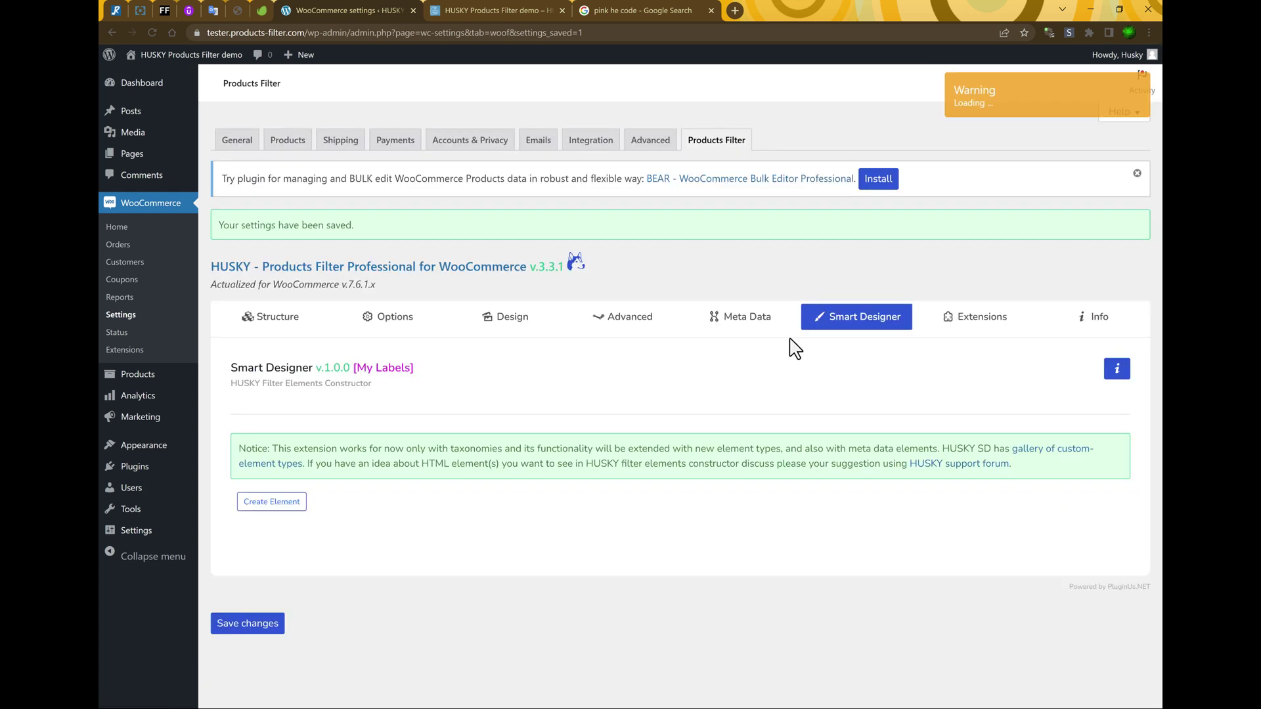
scroll(952, 479, down, 4)
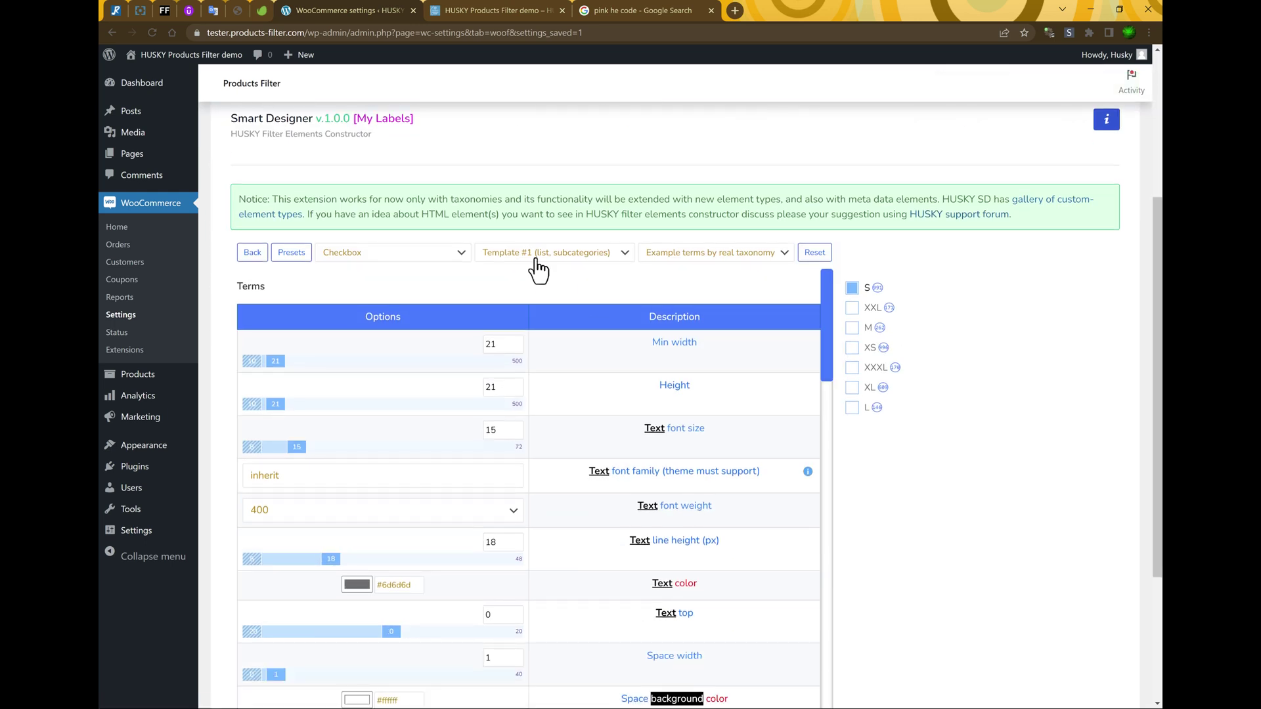
click(534, 255)
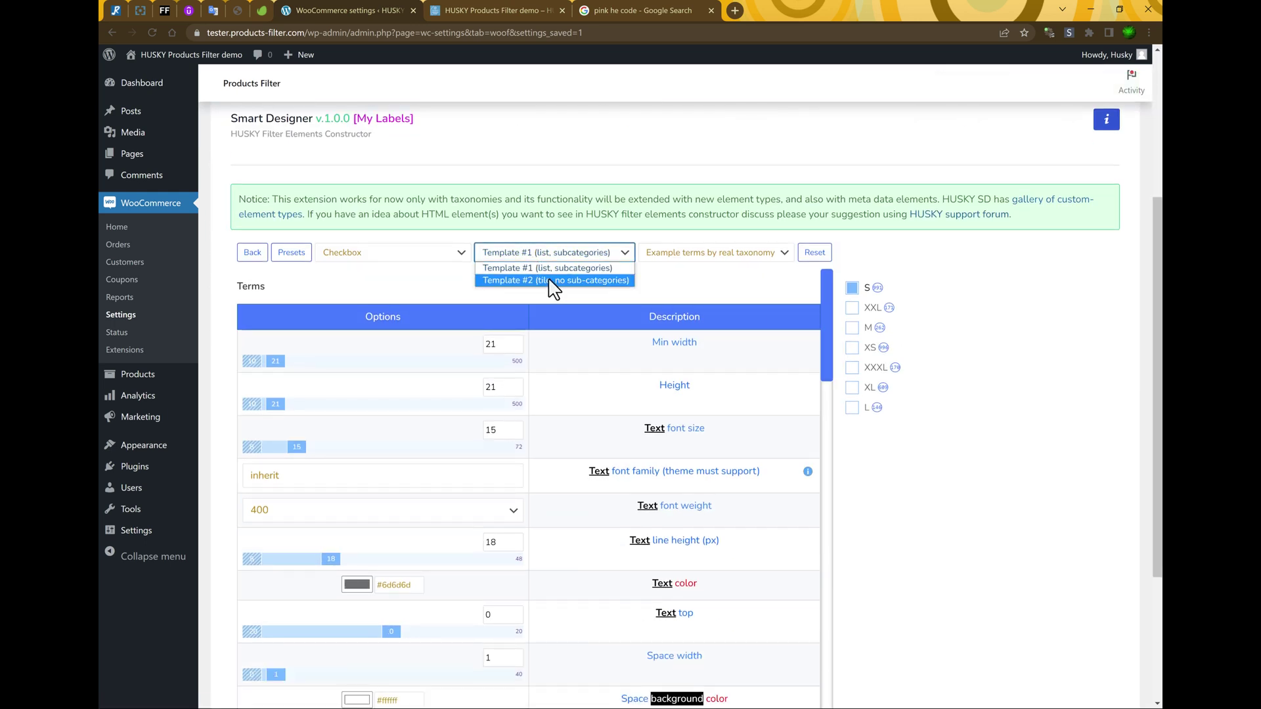
click(554, 281)
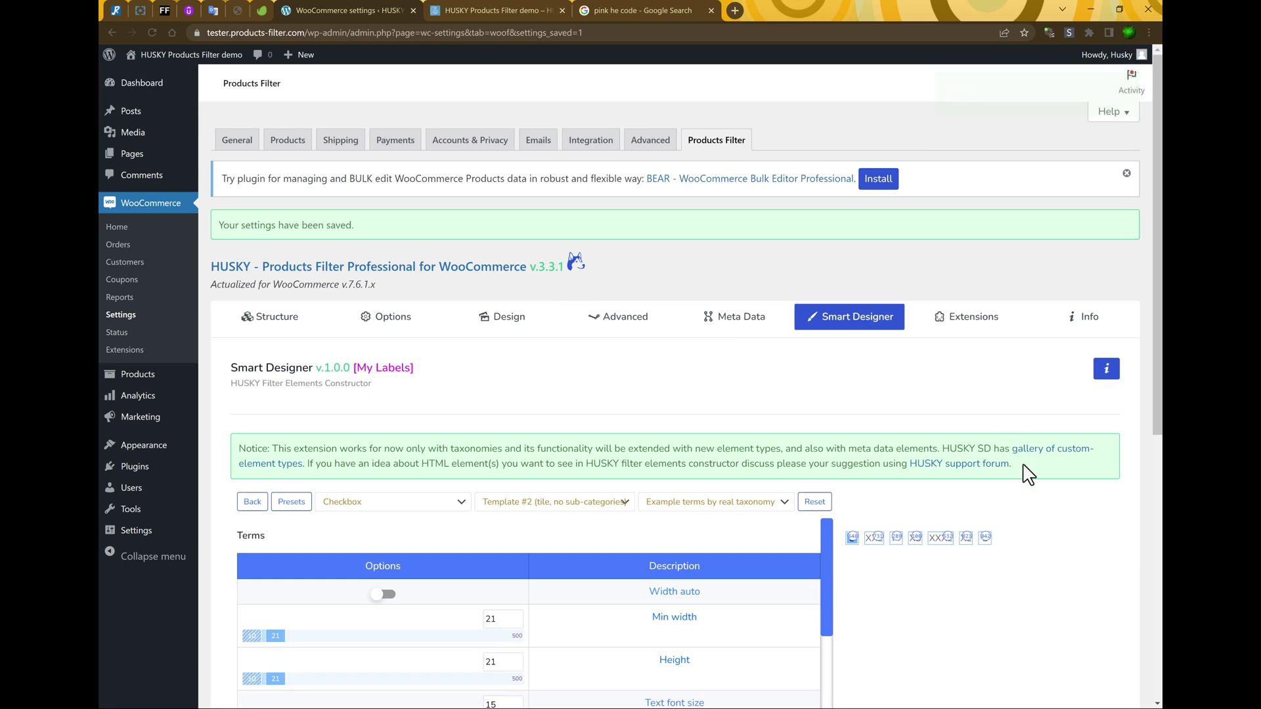
scroll(980, 431, down, 3)
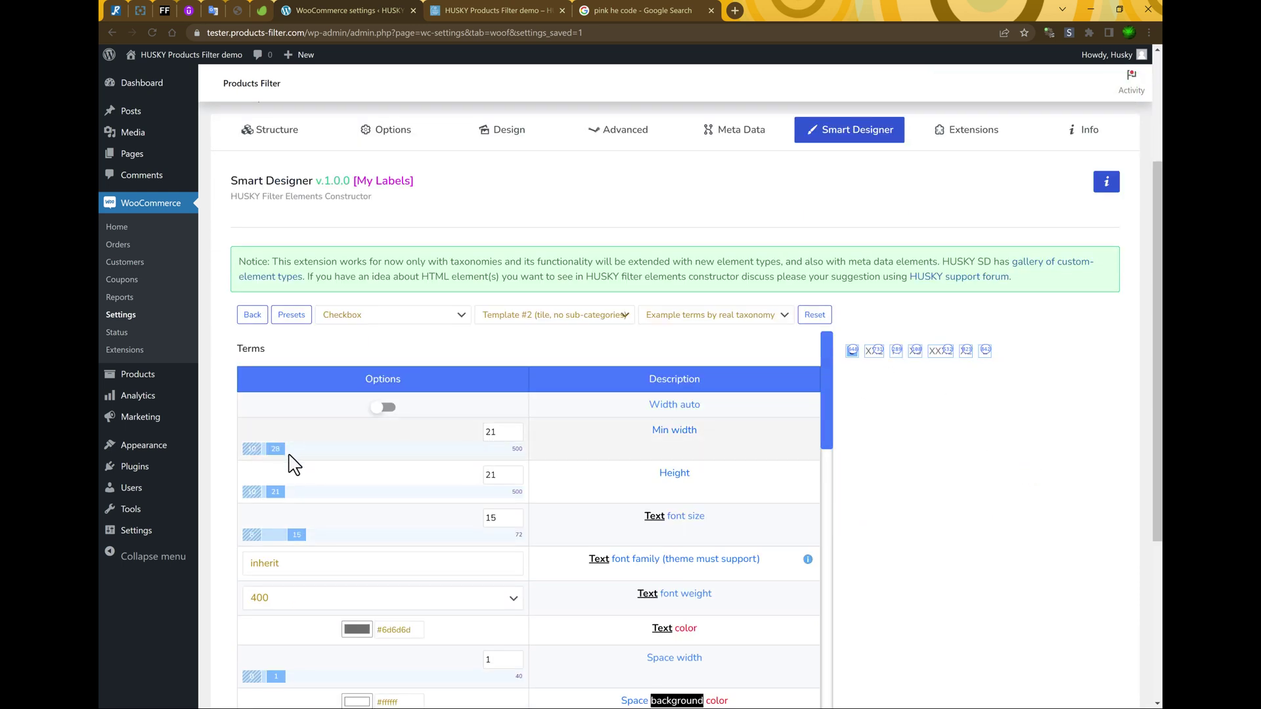
drag(504, 431, 396, 440)
key(Tab)
text(40)
key(Tab)
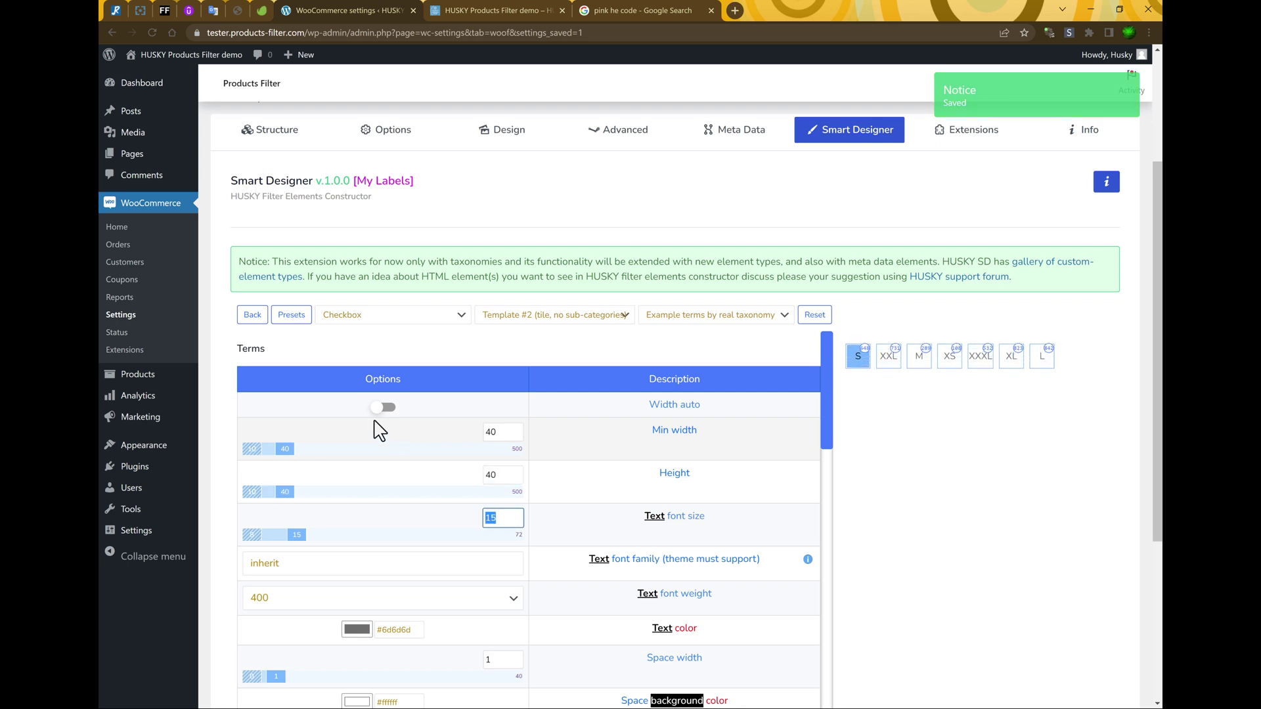
drag(504, 432, 442, 444)
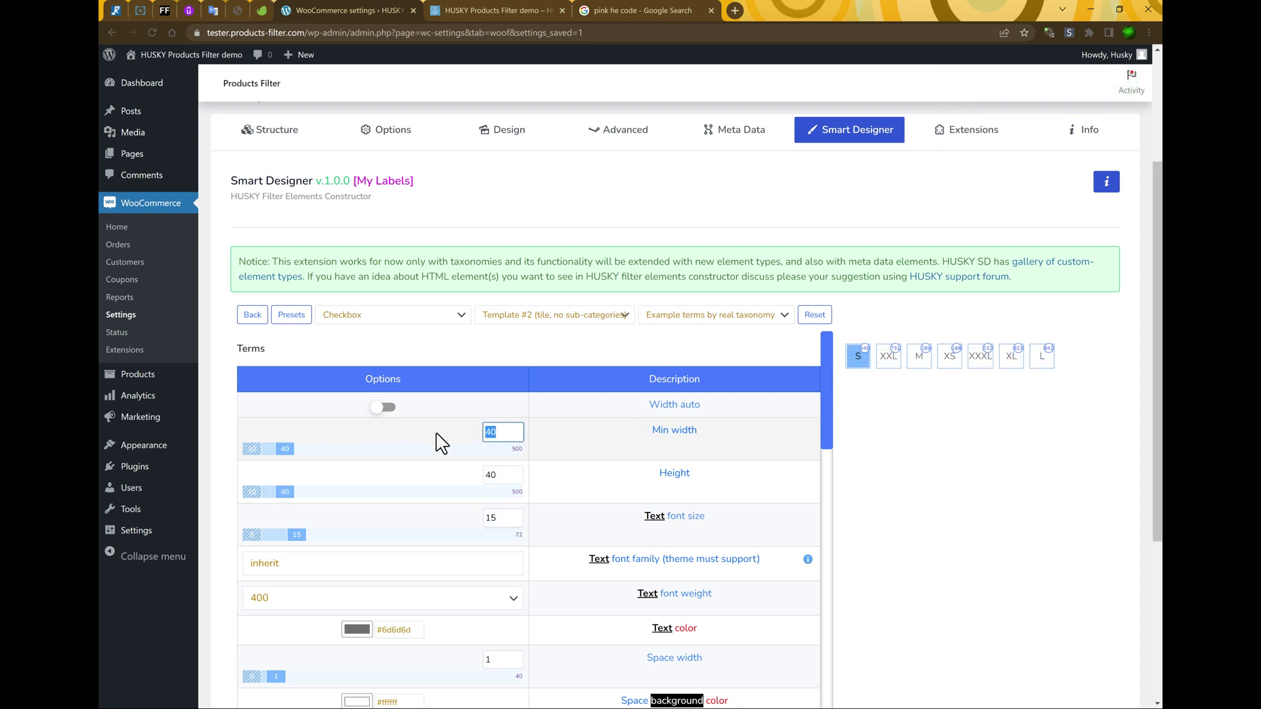
text(60)
key(Tab)
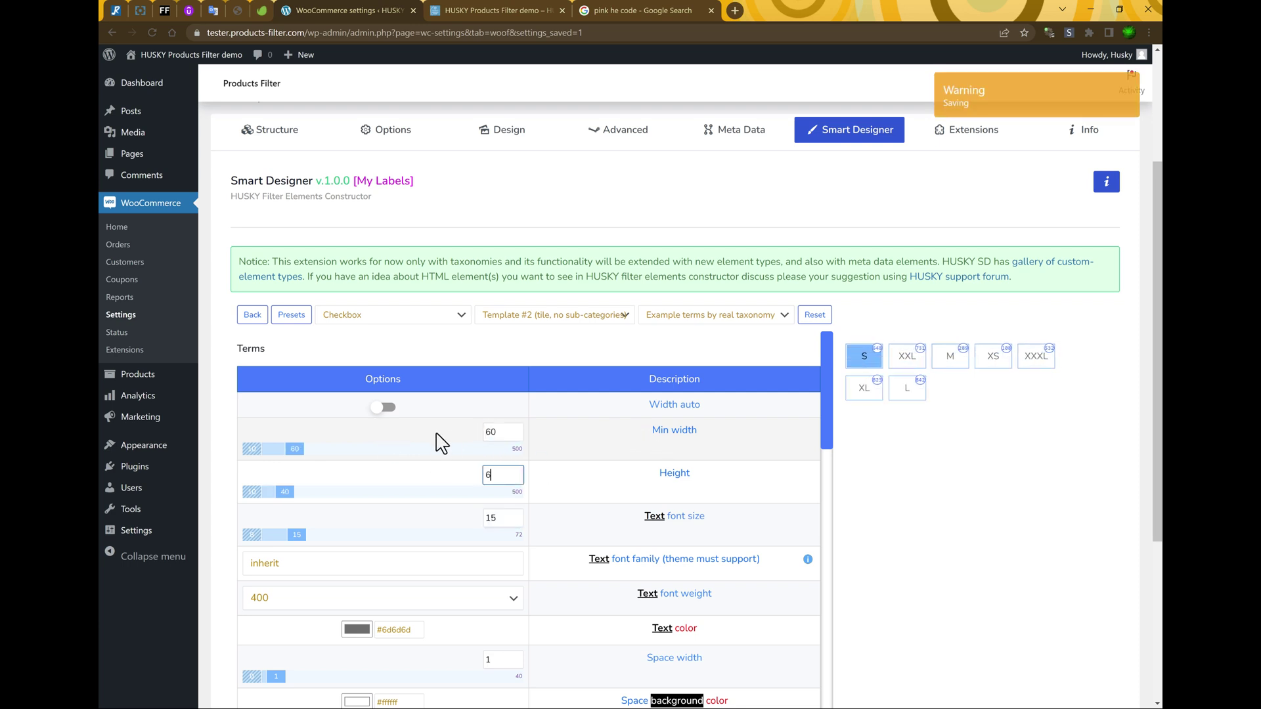
text(60)
key(Tab)
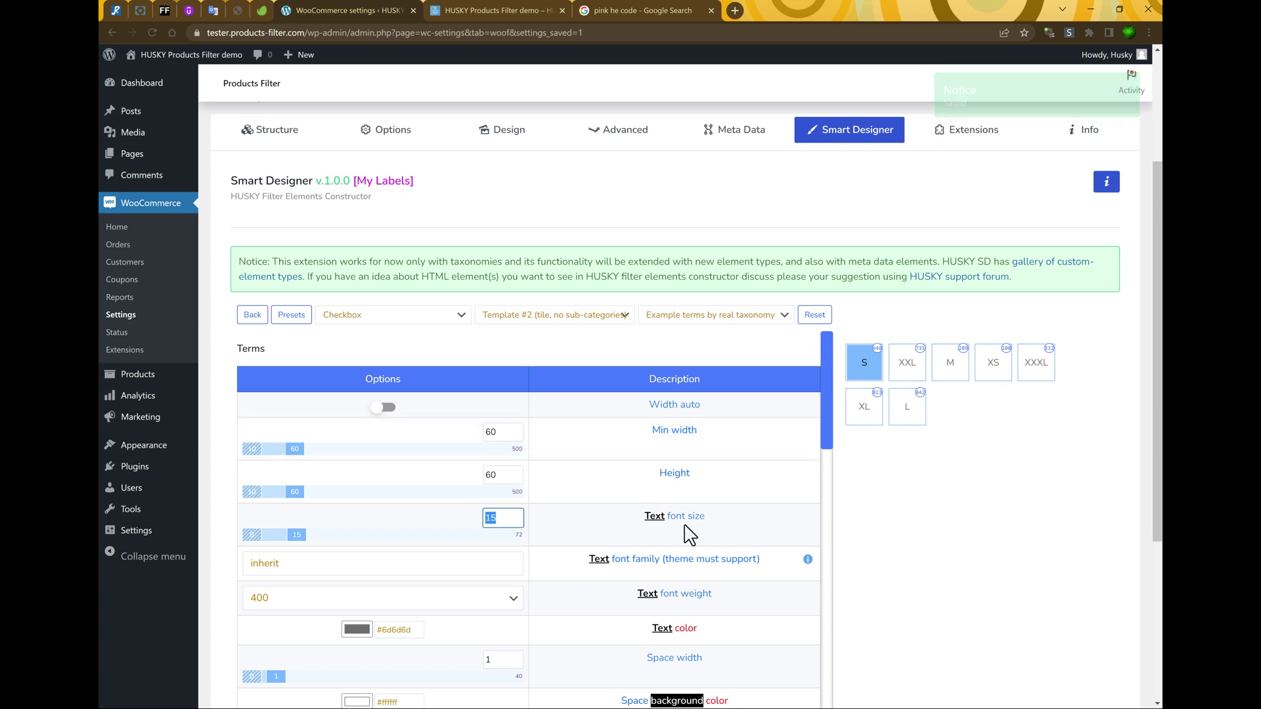
Set the tile text colour to red #f51919
scroll(515, 545, down, 3)
scroll(519, 516, up, 1)
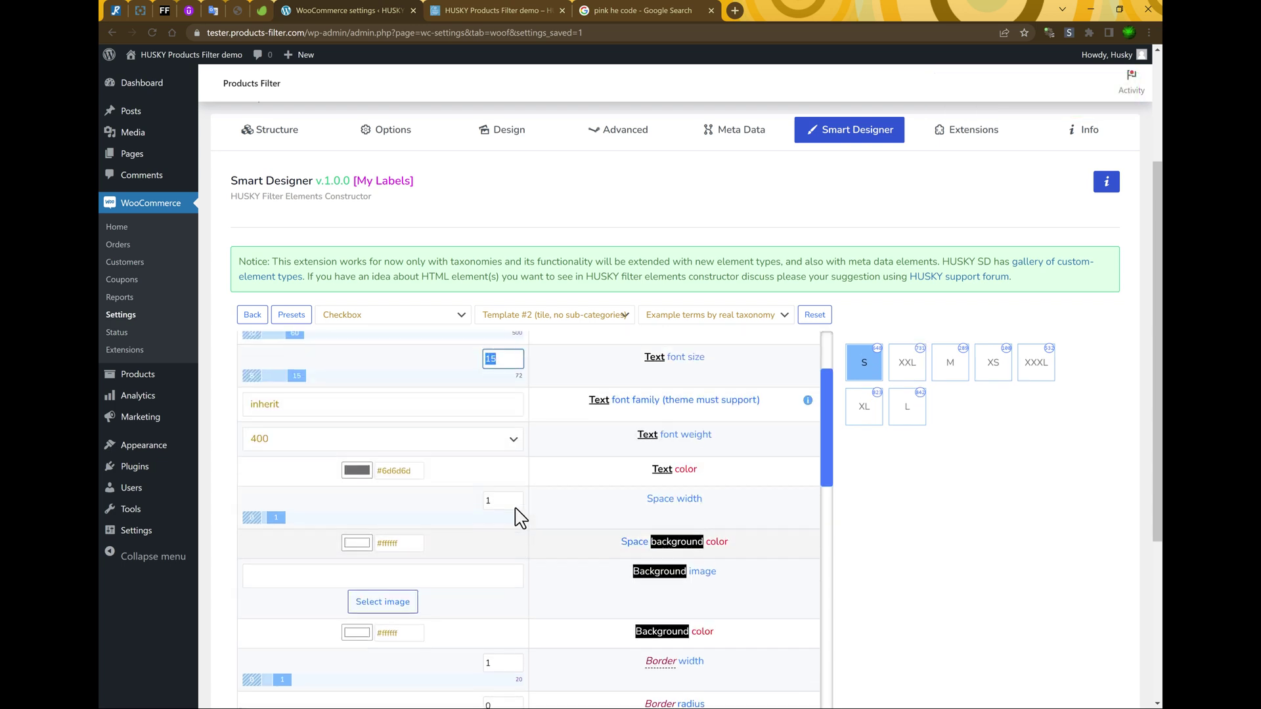
click(357, 504)
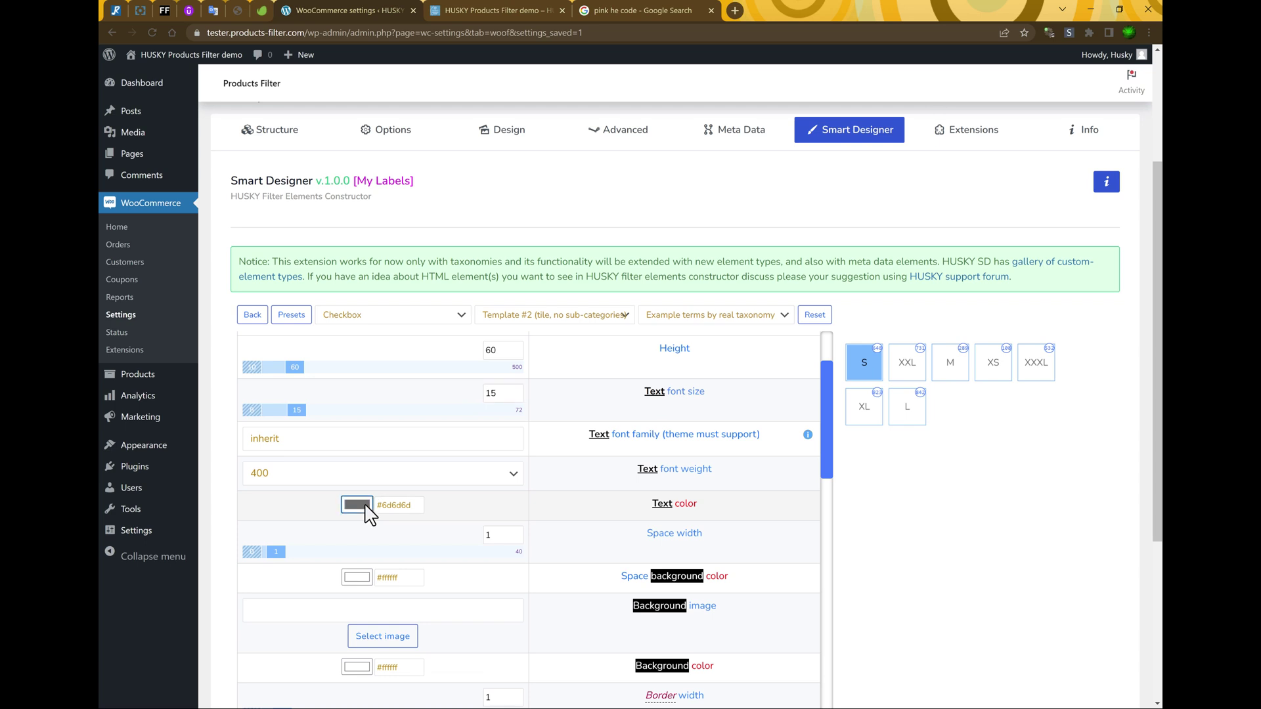
click(470, 517)
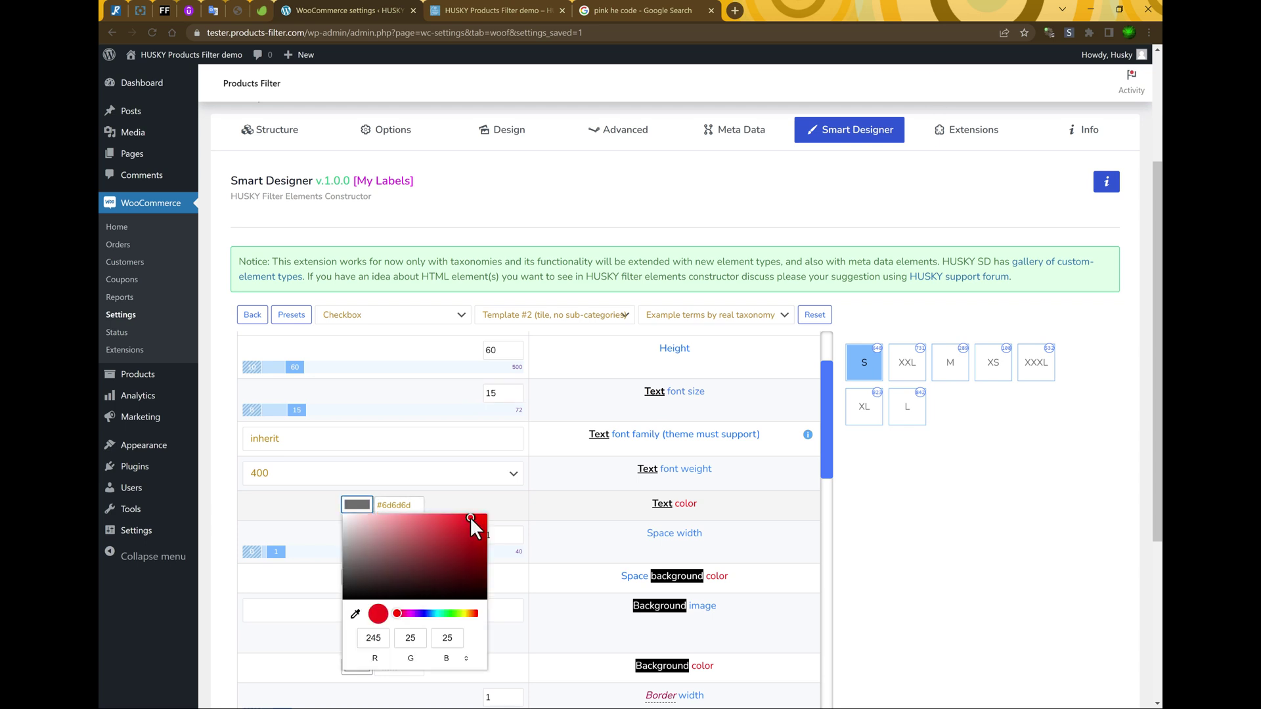
click(933, 511)
click(826, 545)
Make the counter 20×20 with border radius 0
scroll(723, 543, down, 5)
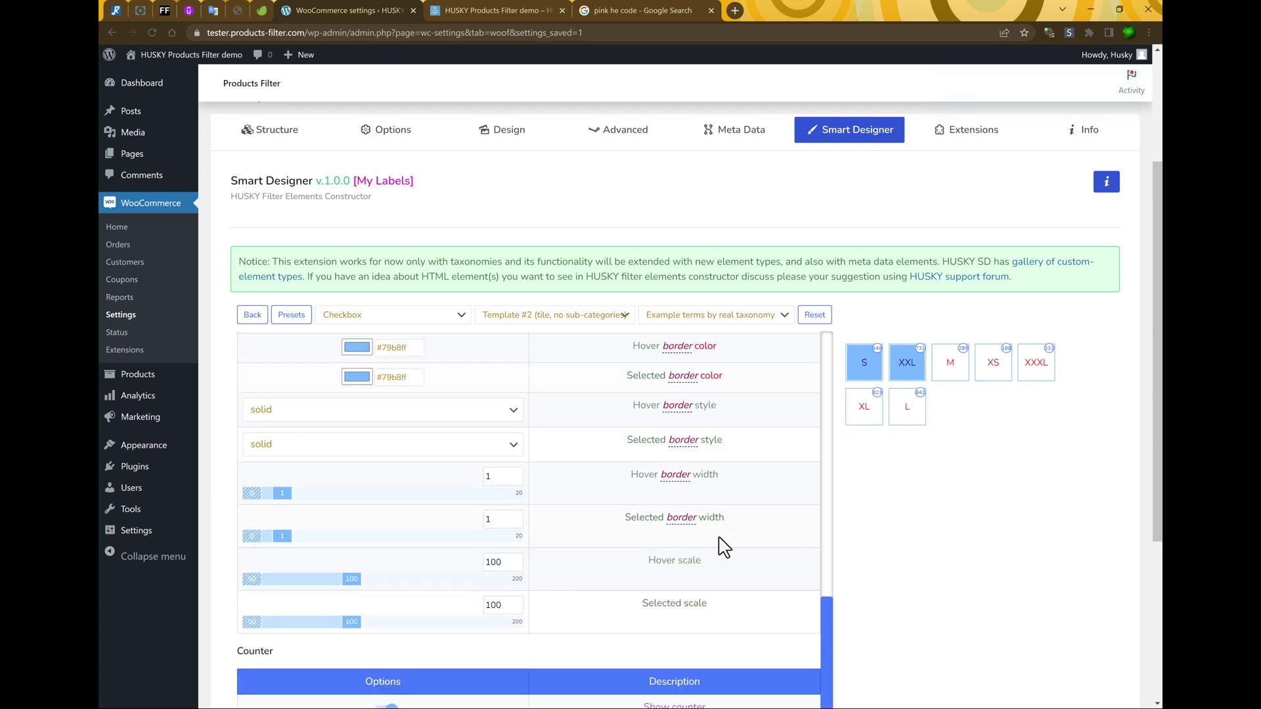
scroll(666, 561, down, 1)
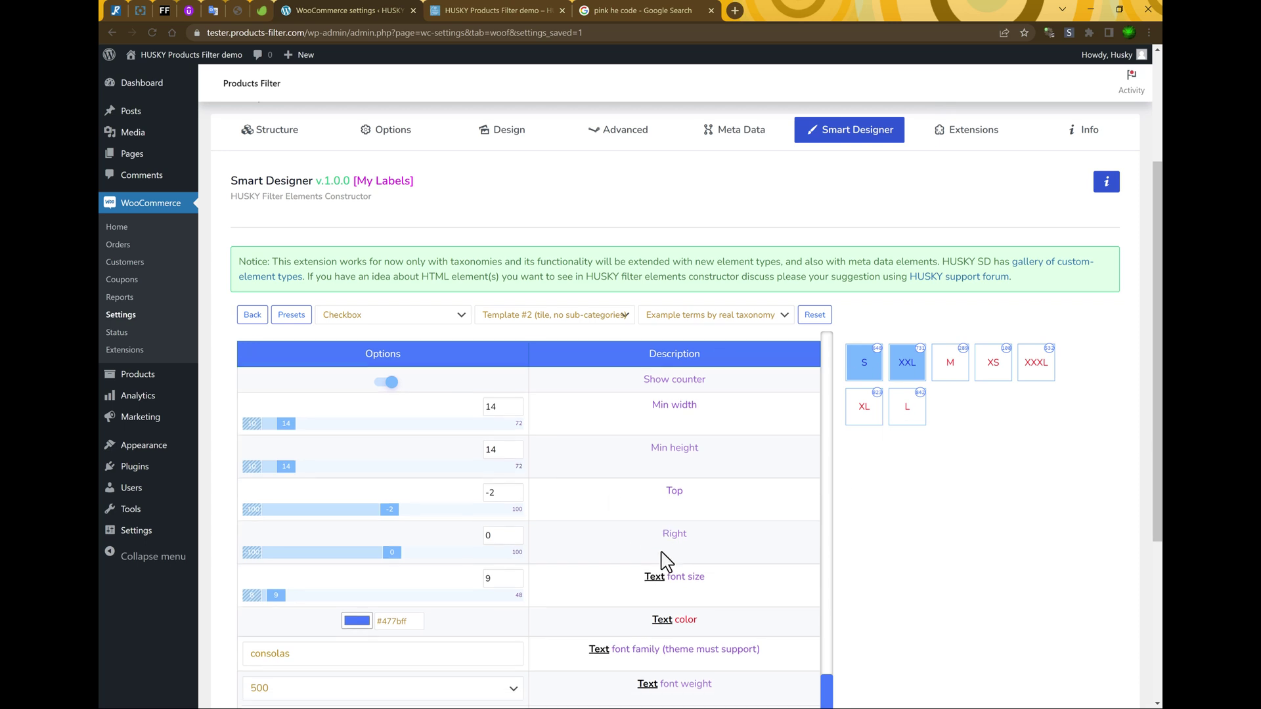
scroll(565, 544, up, 2)
scroll(565, 545, down, 1)
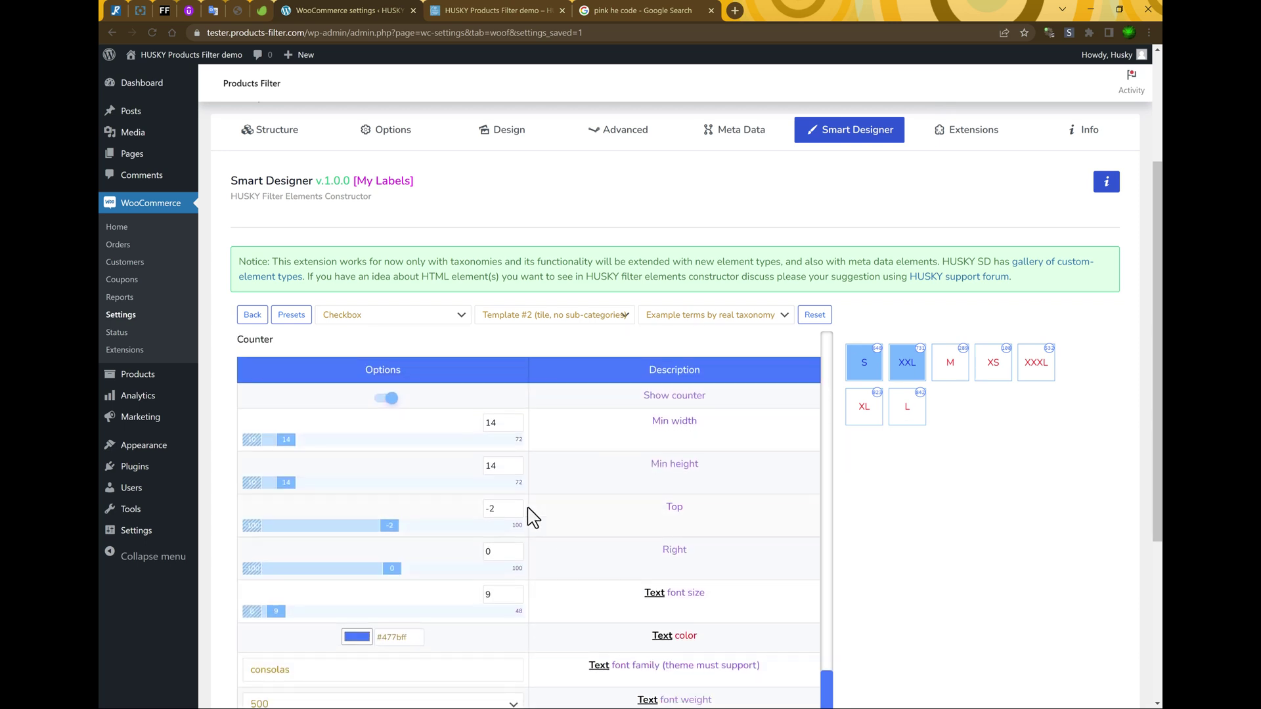
double_click(508, 422)
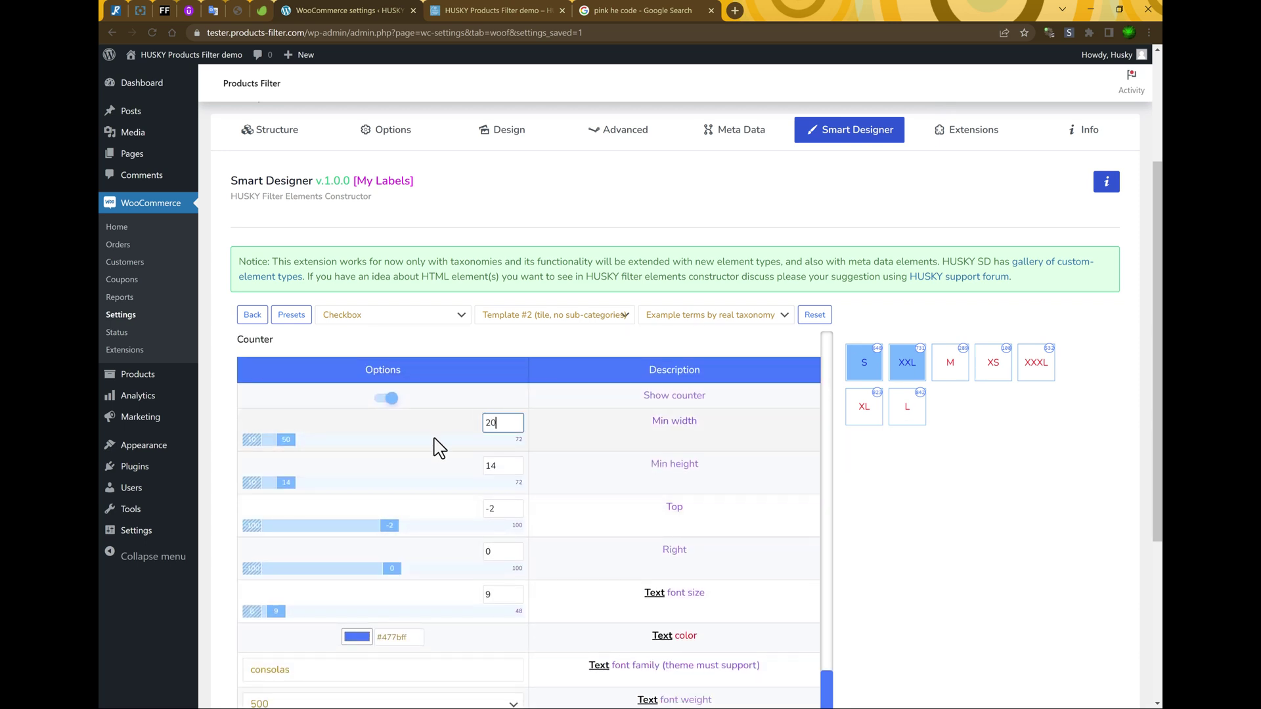
key(Tab)
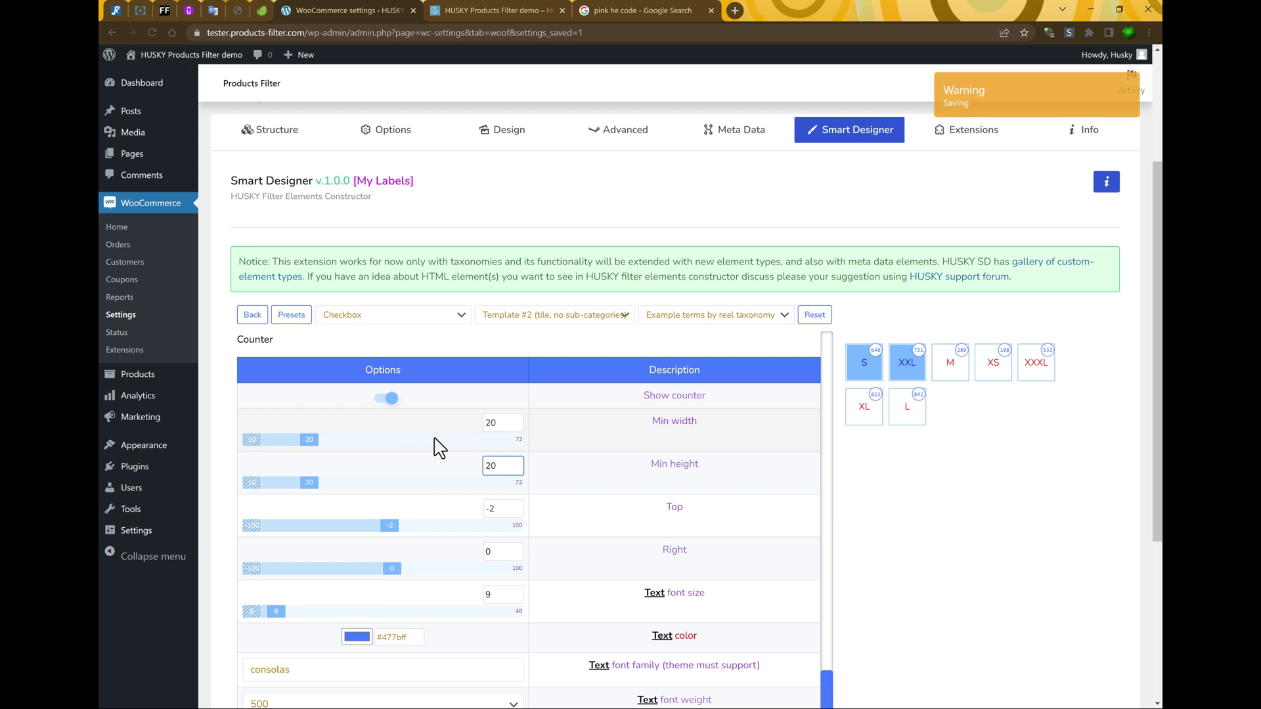
scroll(552, 585, down, 7)
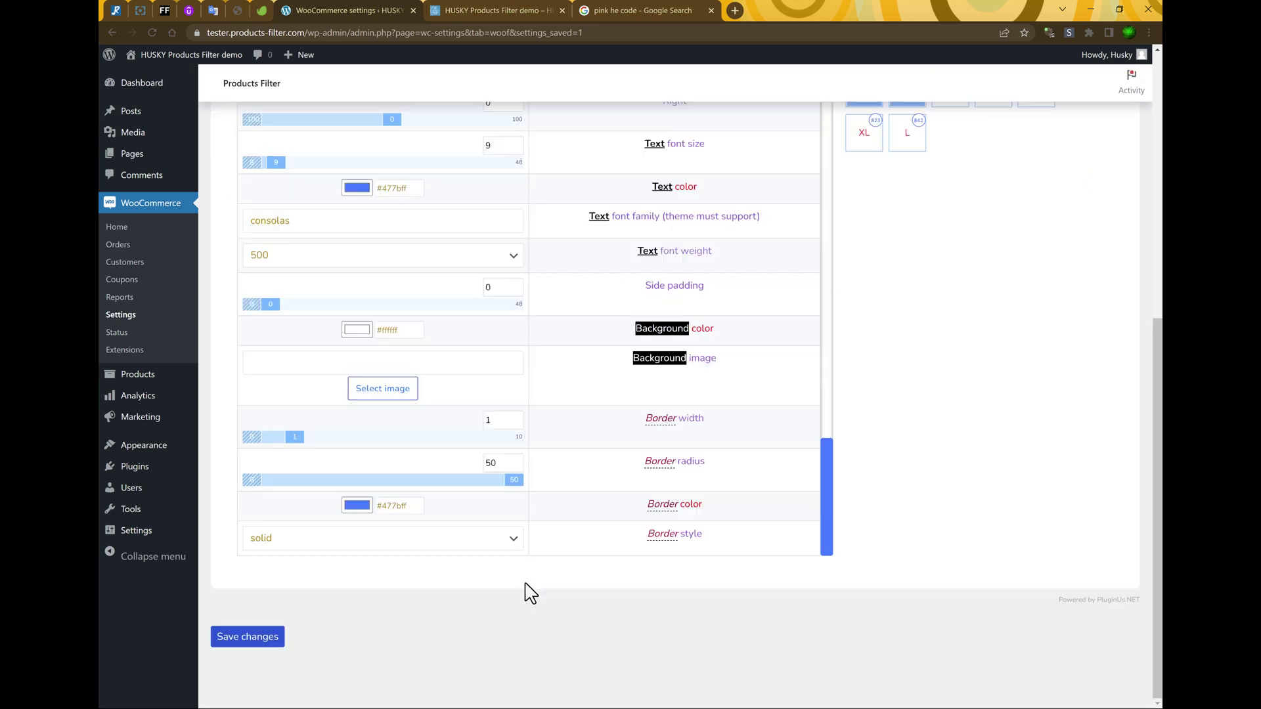
double_click(505, 467)
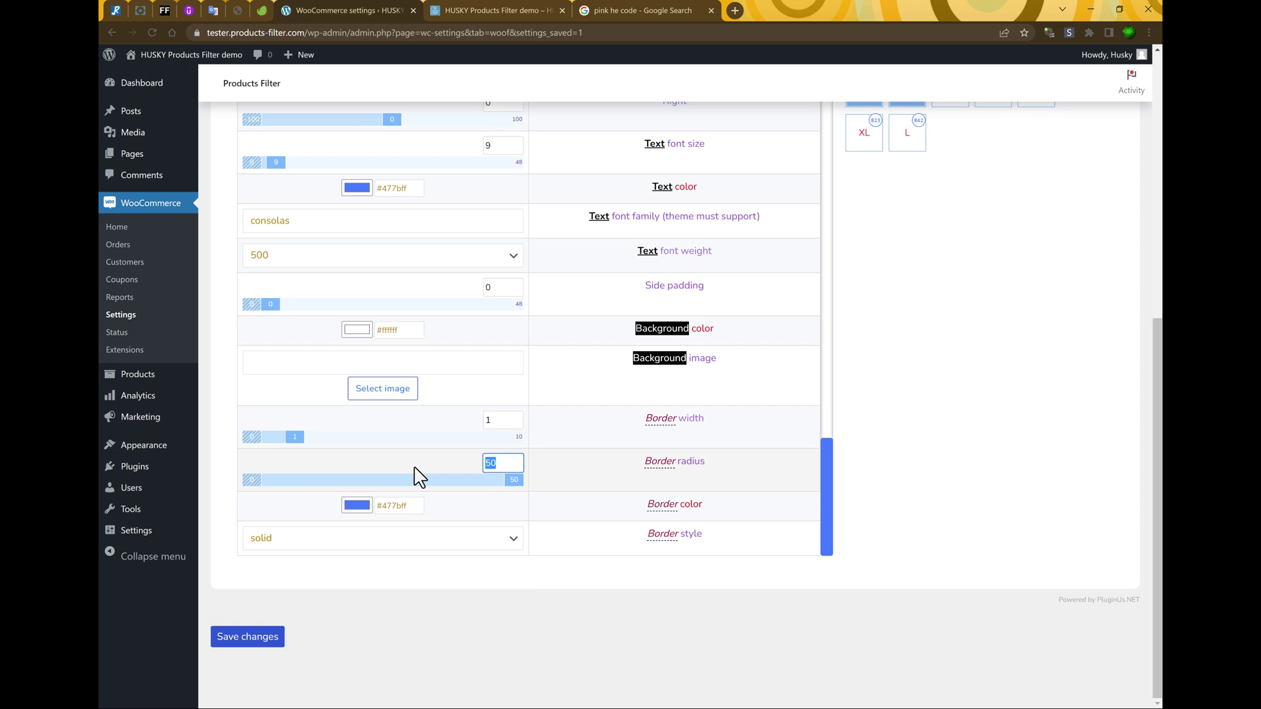
text(0)
Offset the counter to Top -7 and Right -6
scroll(859, 413, up, 2)
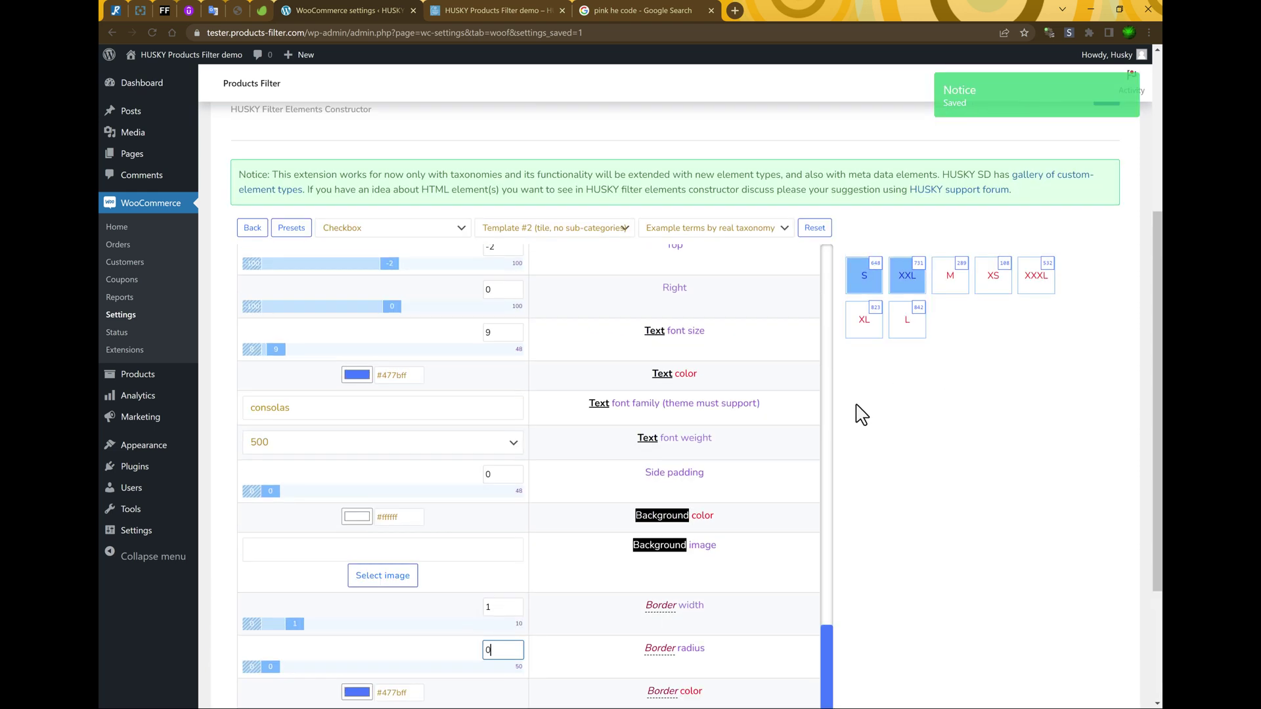
scroll(540, 578, down, 2)
scroll(537, 576, up, 3)
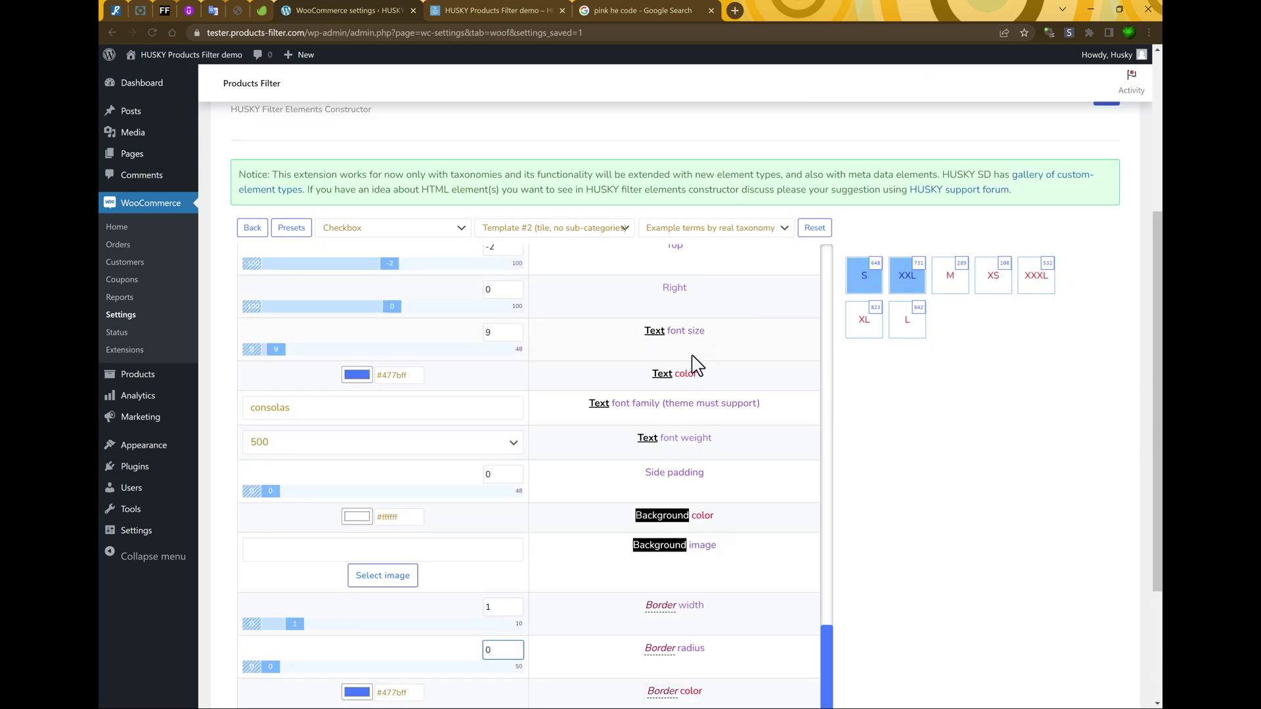
scroll(723, 406, up, 2)
drag(392, 392, 383, 388)
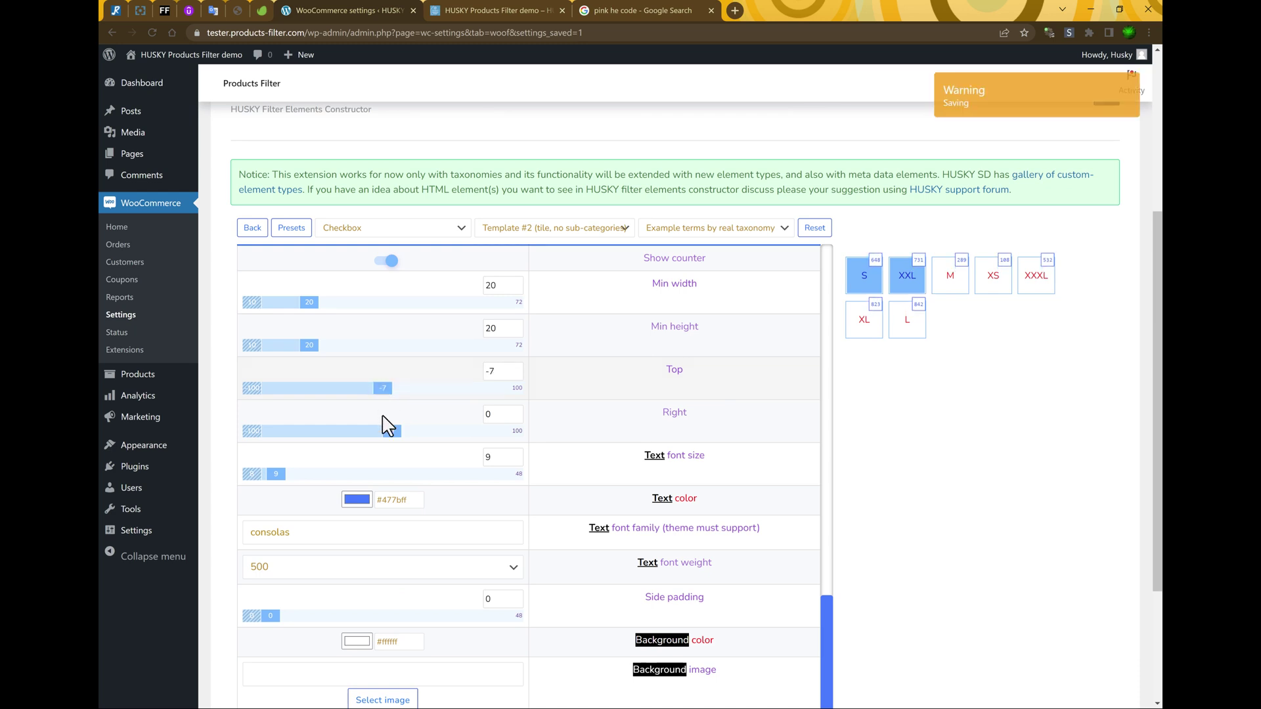
drag(393, 431, 384, 428)
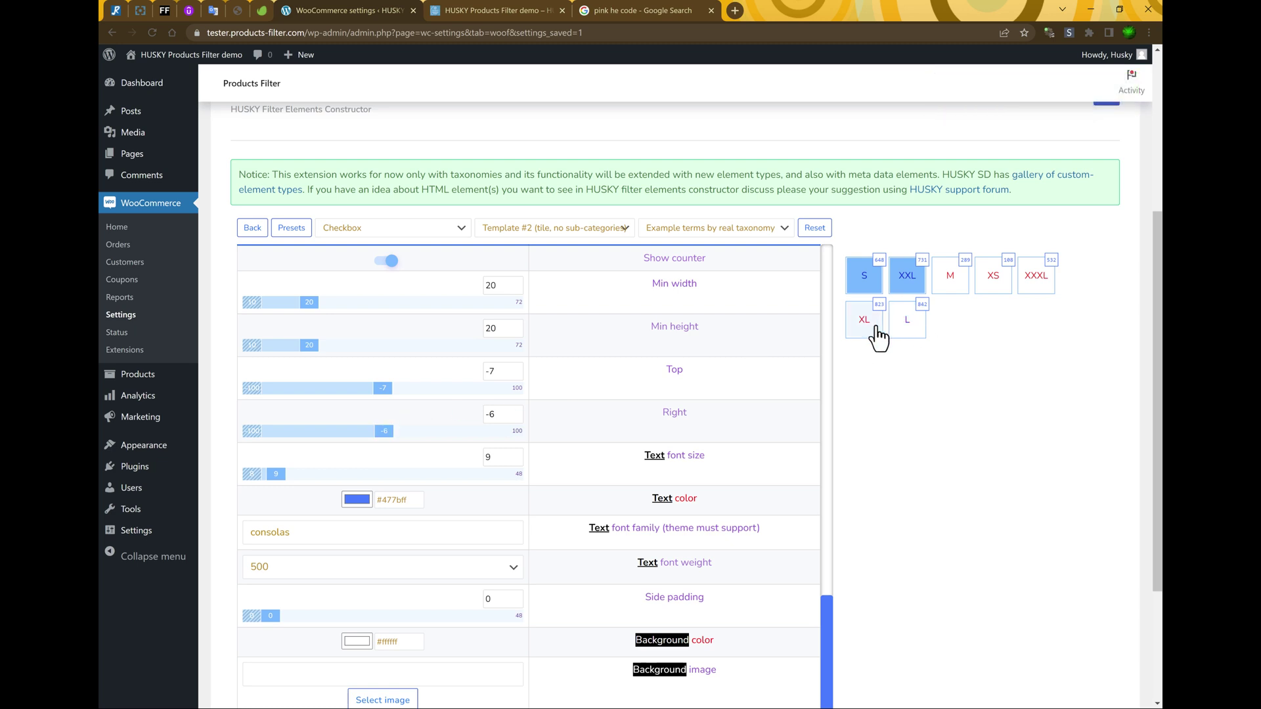
scroll(362, 333, up, 3)
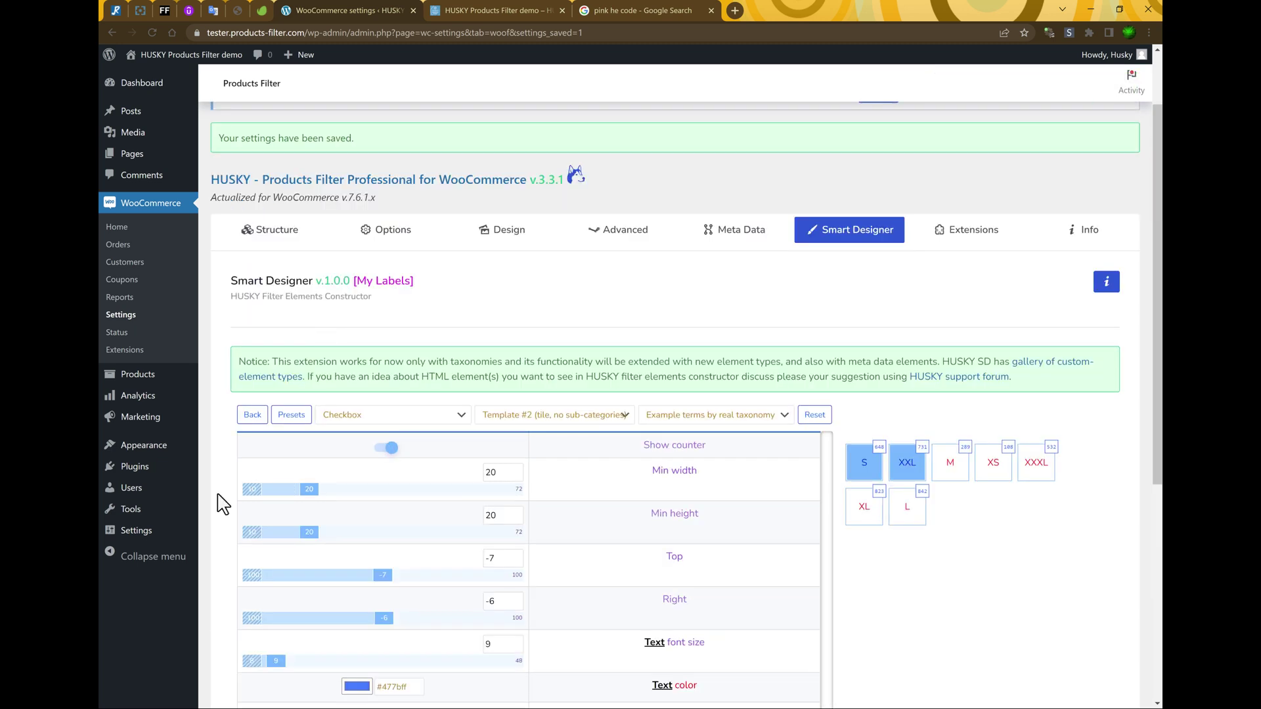
Assign SD: My Labels to the Product Size filter, save, and go to the demo shop
click(246, 413)
click(292, 230)
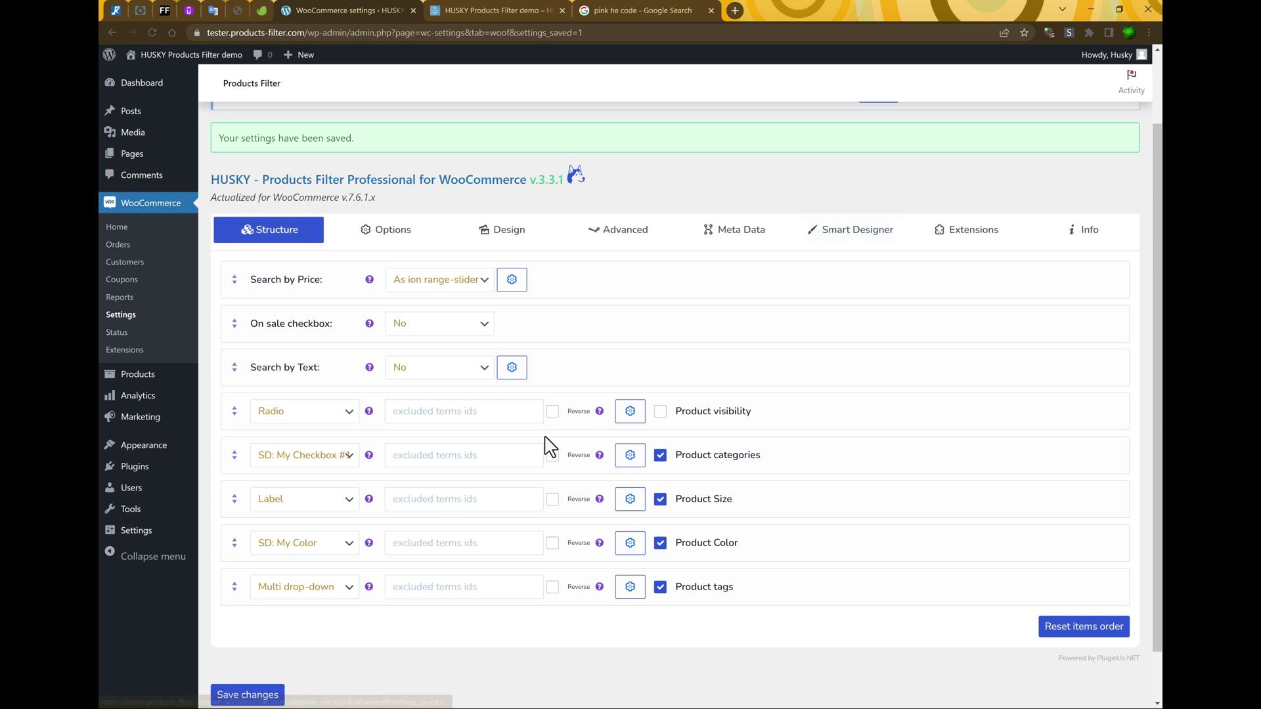
click(309, 506)
click(309, 628)
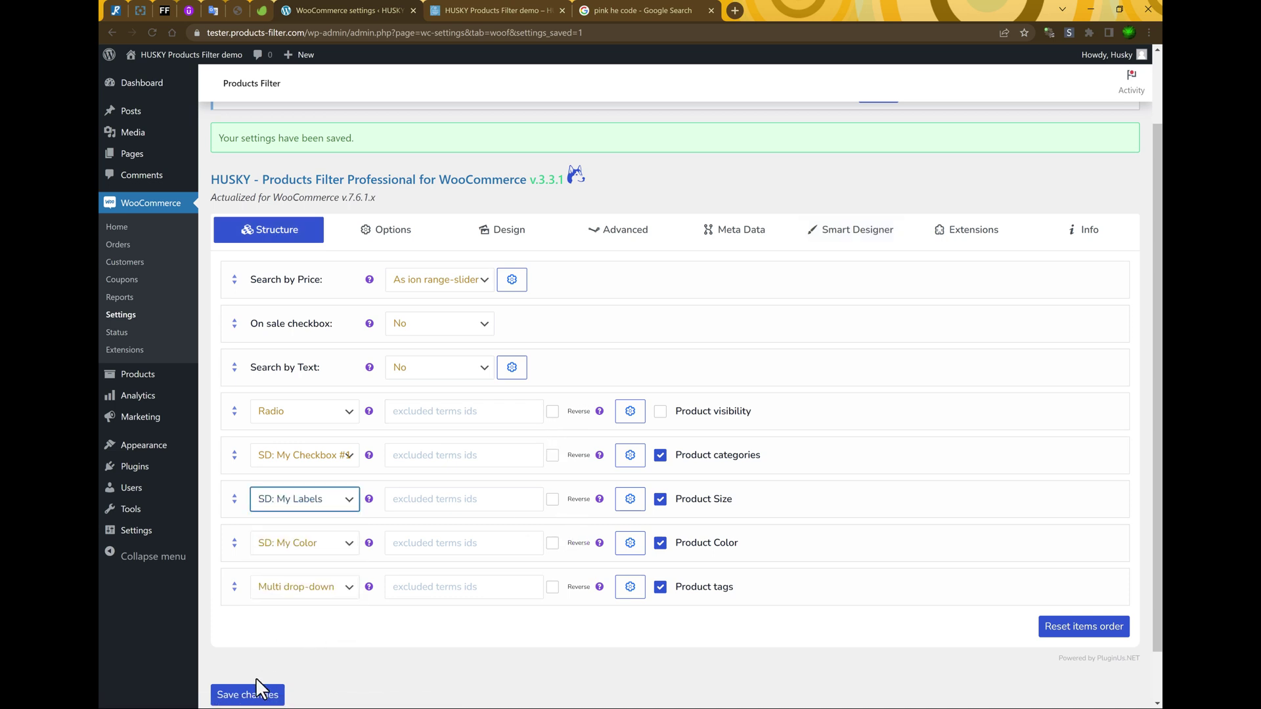
click(257, 694)
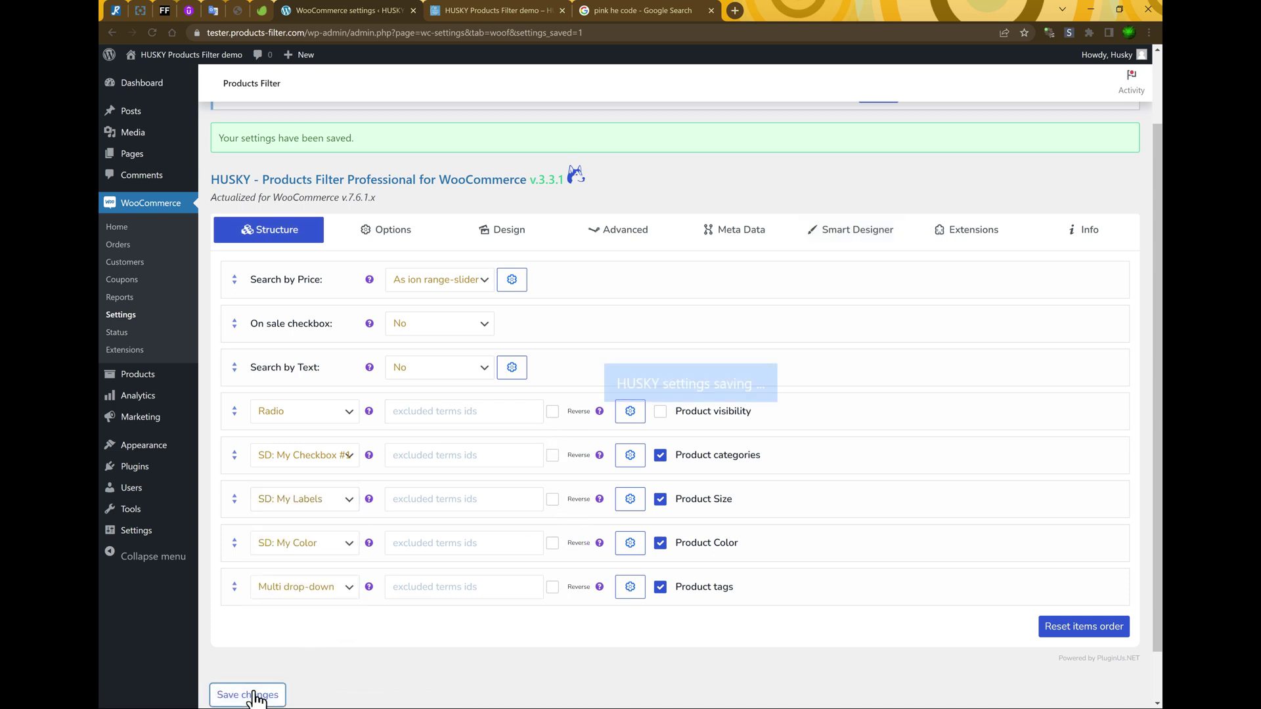
click(473, 9)
scroll(309, 259, up, 6)
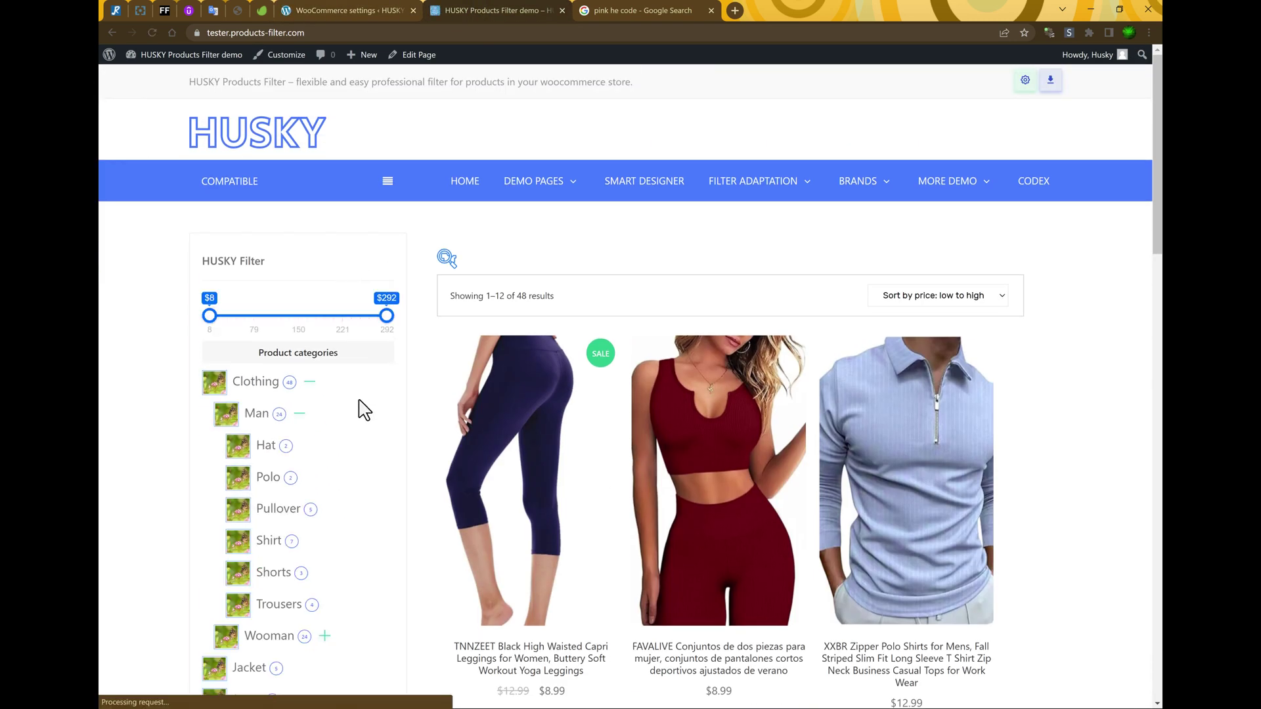
Choose the S tile in the Product Size filter, narrowing results to 16 products
scroll(361, 407, down, 6)
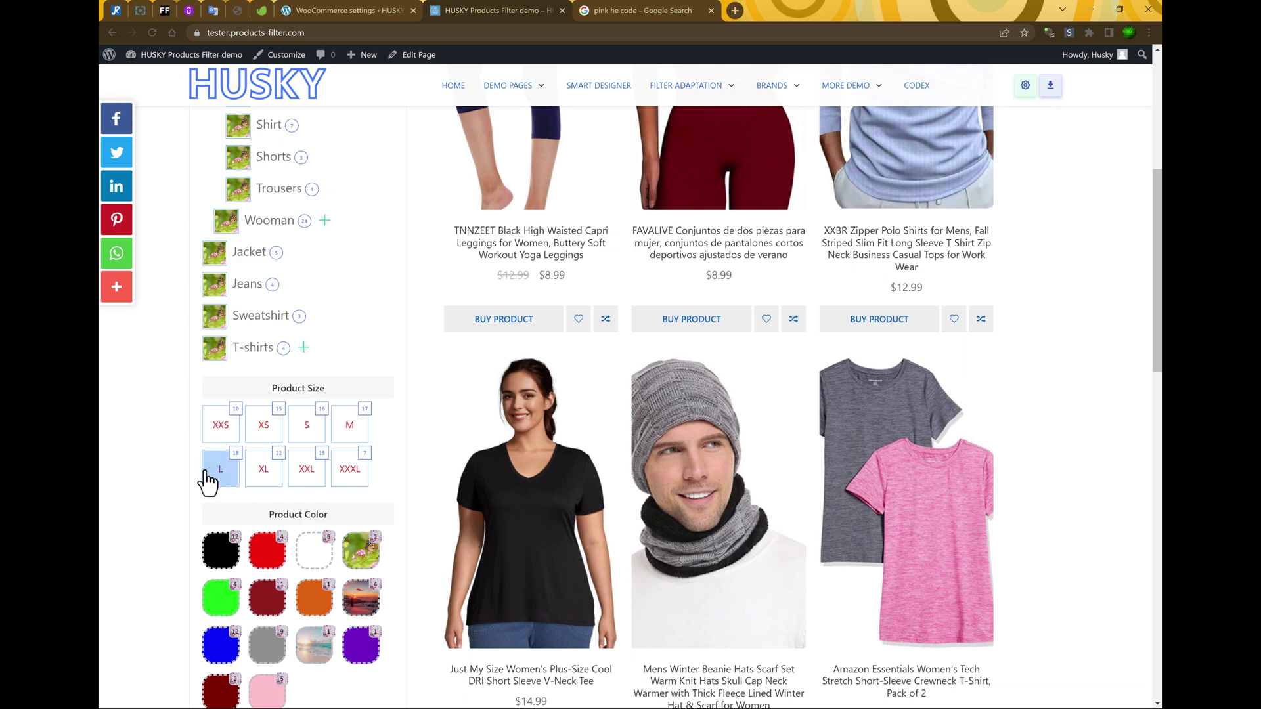
click(307, 425)
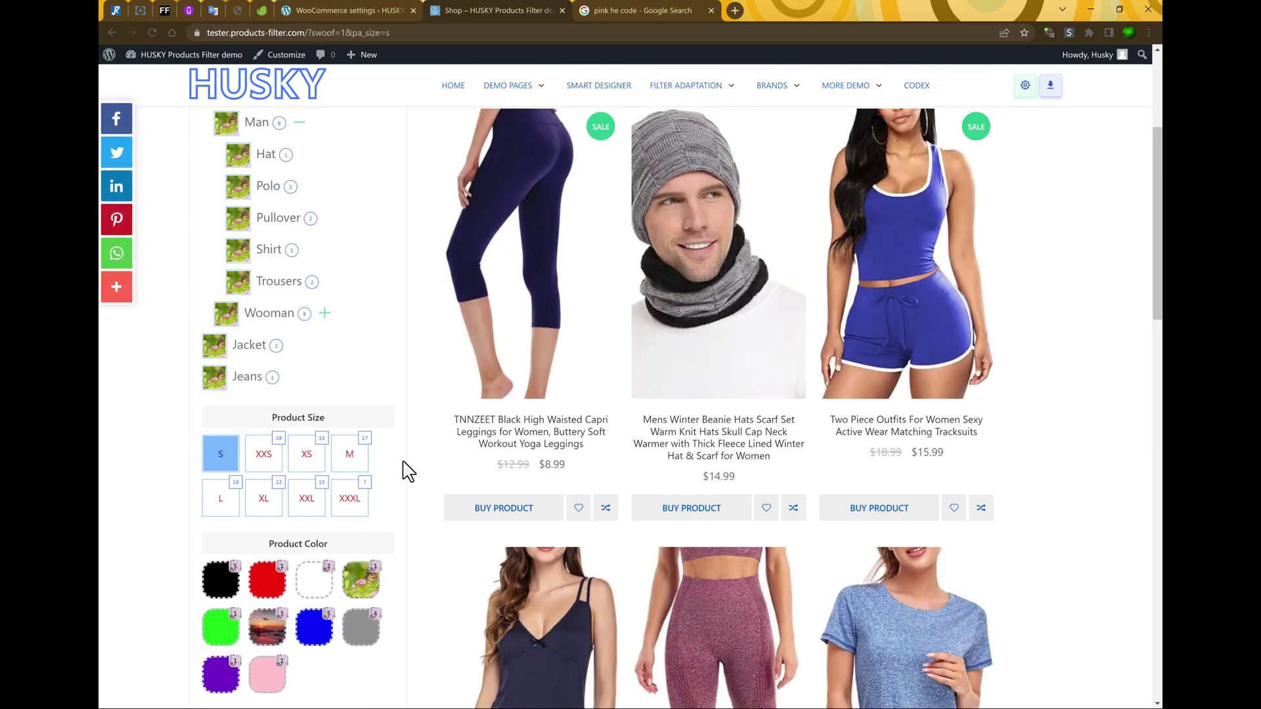
scroll(404, 470, down, 2)
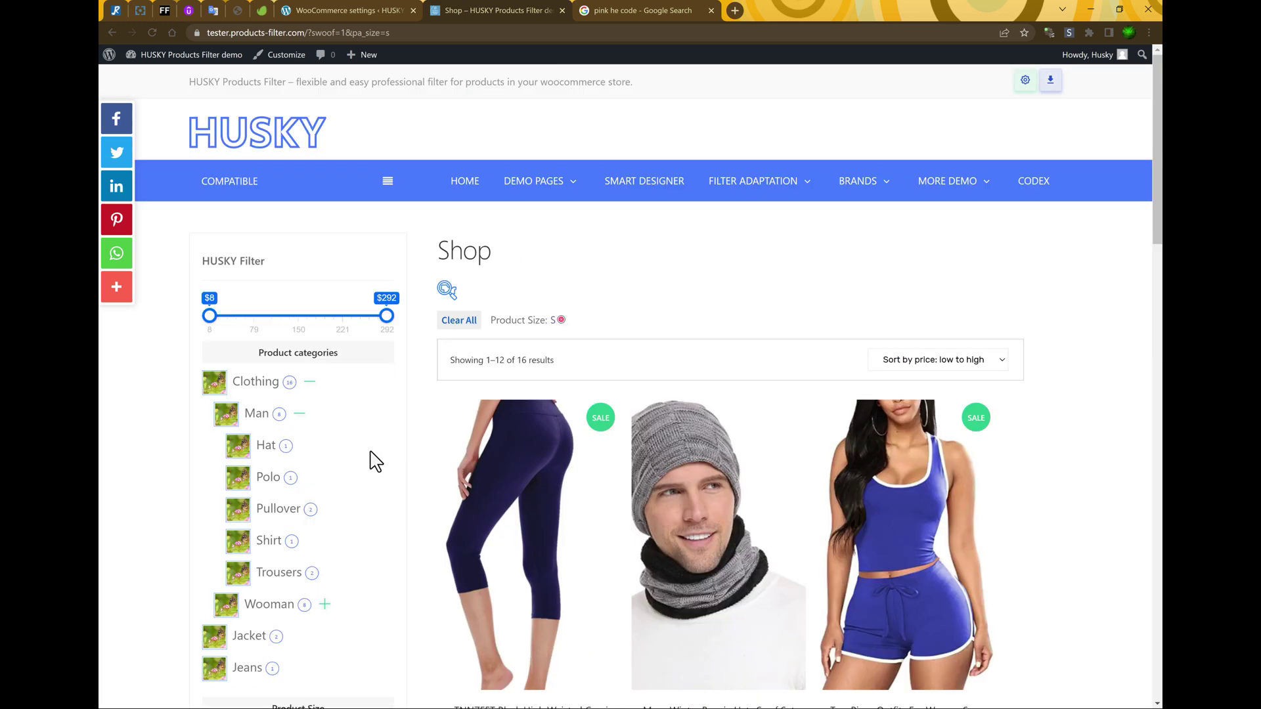
Review the enabled HUSKY extensions, then return to Structure and open the Smart Designer element list
click(339, 10)
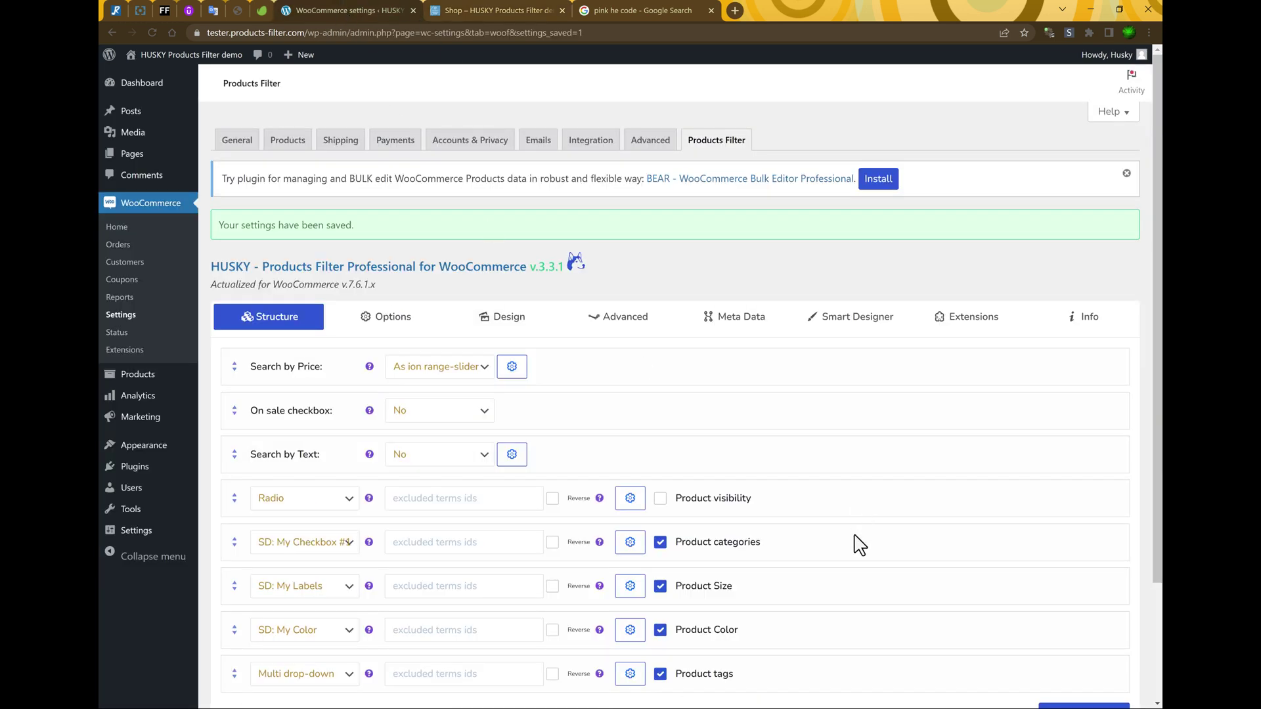
scroll(860, 545, down, 2)
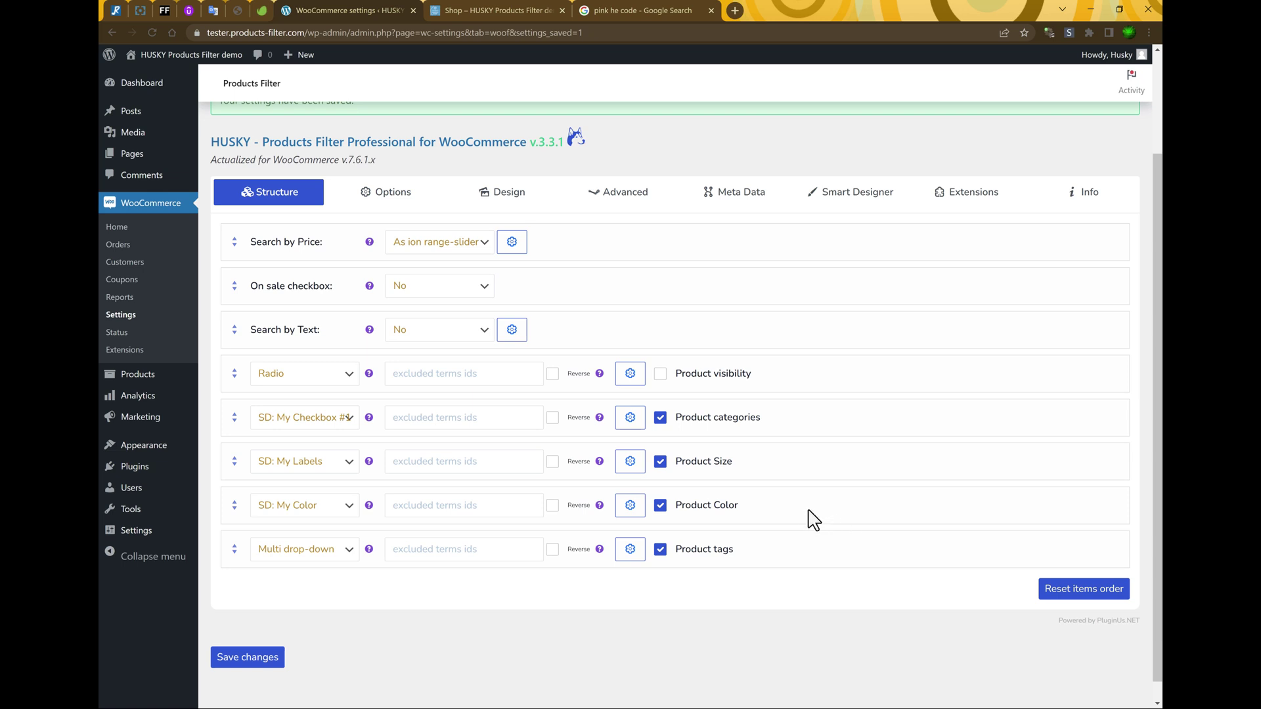
click(965, 191)
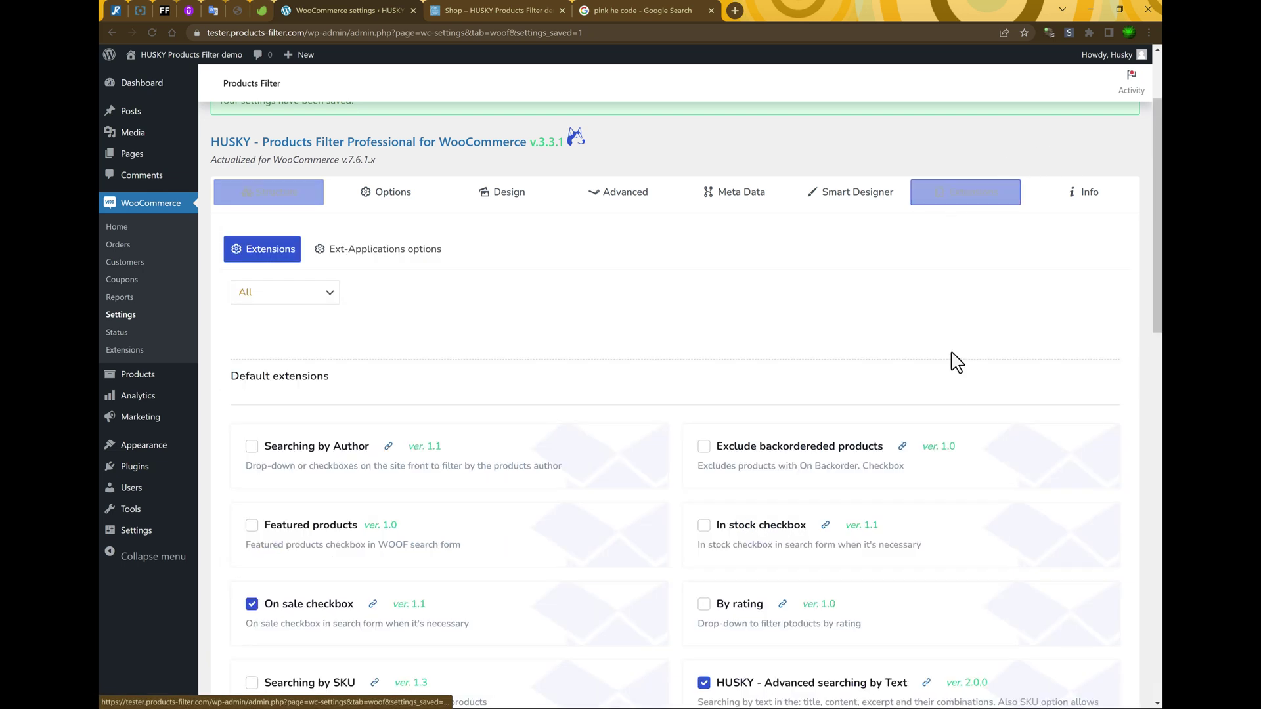
scroll(1014, 501, down, 5)
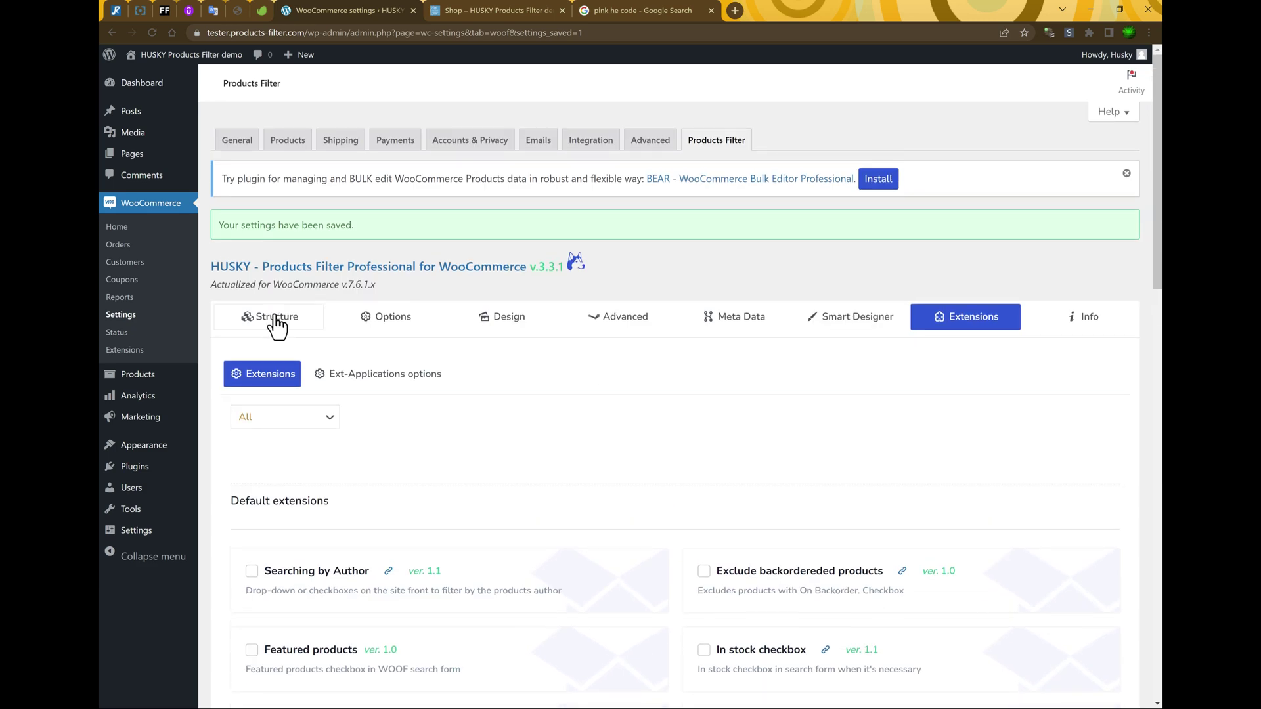
click(273, 323)
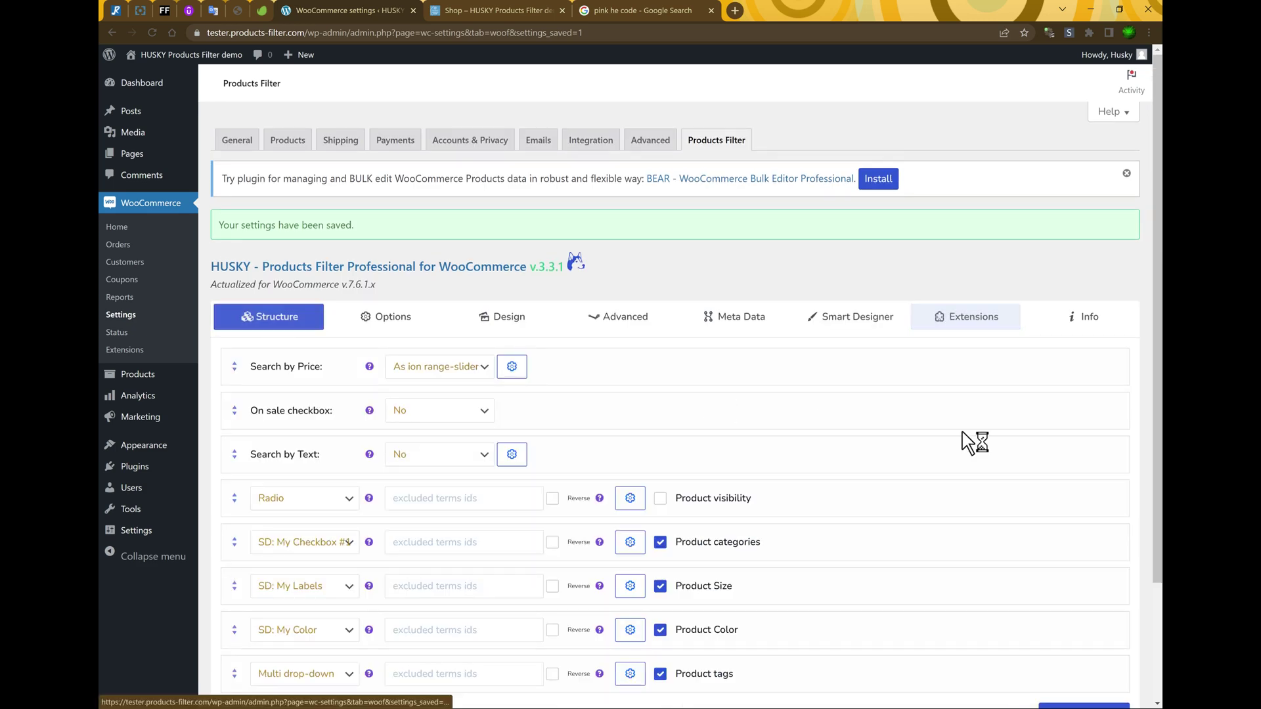
click(877, 325)
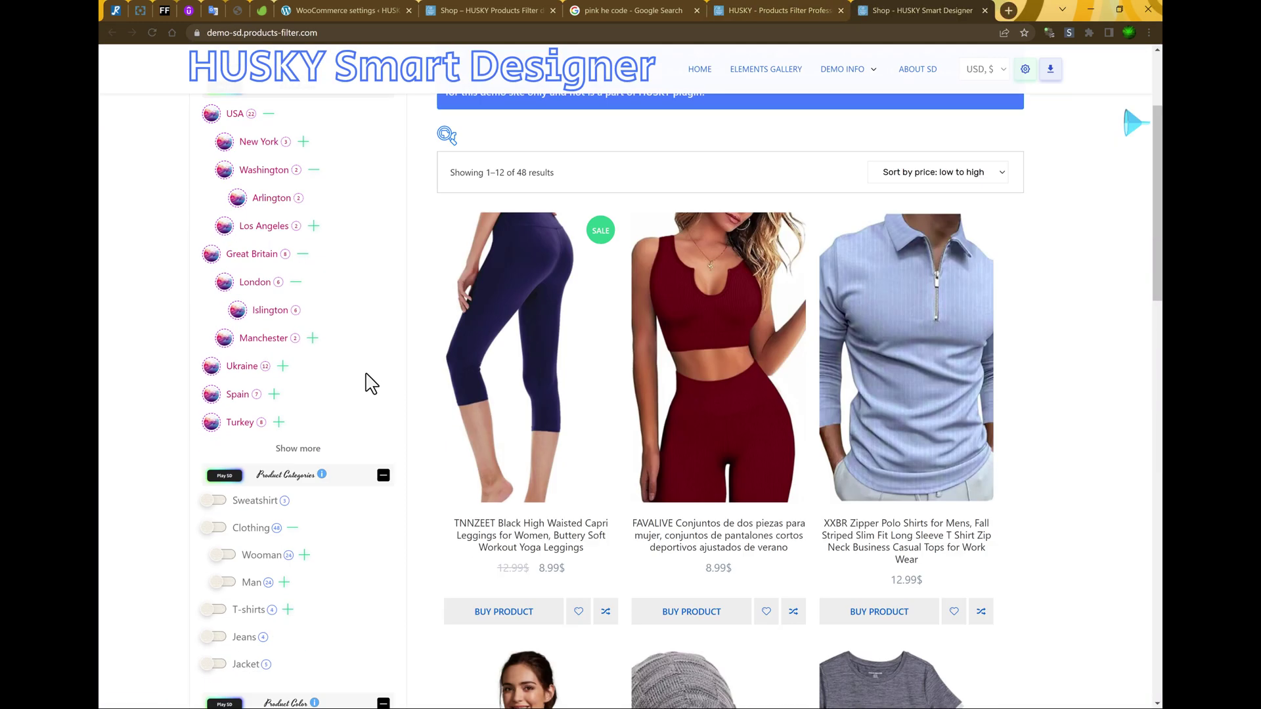
scroll(367, 385, down, 7)
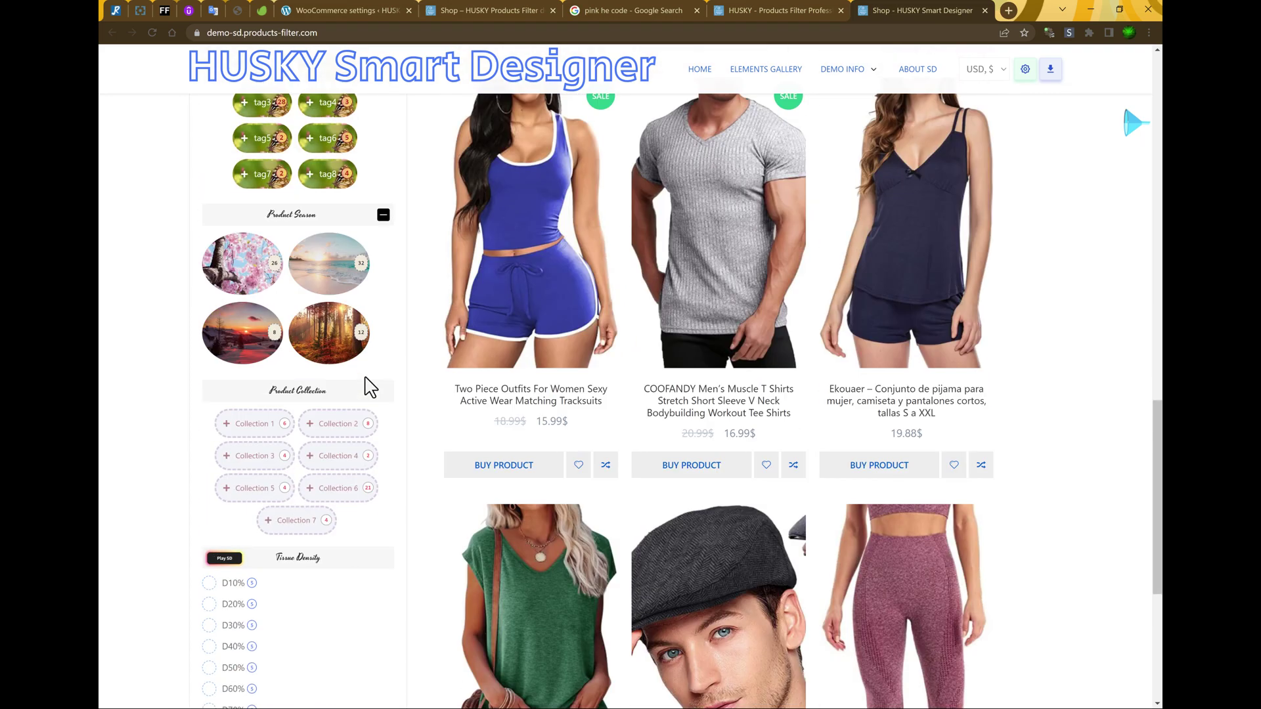
Filter the demo shop's products to the Wooman category
scroll(367, 384, up, 7)
scroll(369, 387, up, 10)
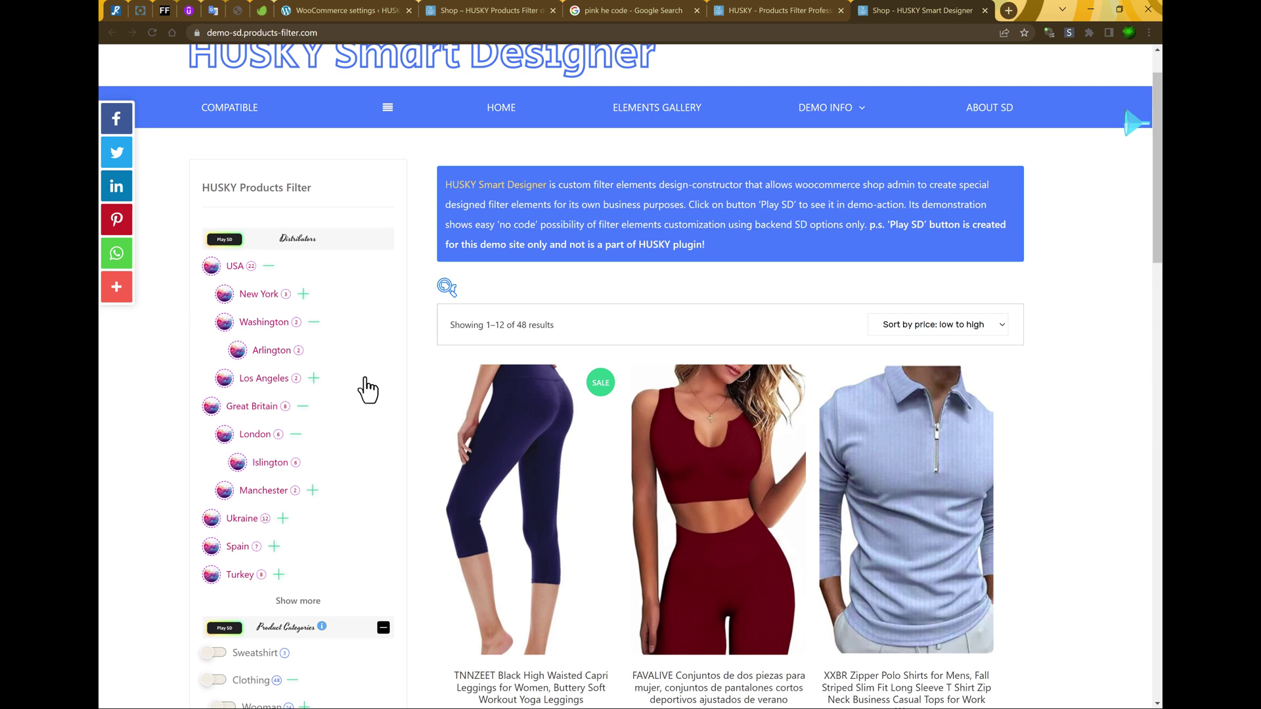
scroll(366, 387, down, 6)
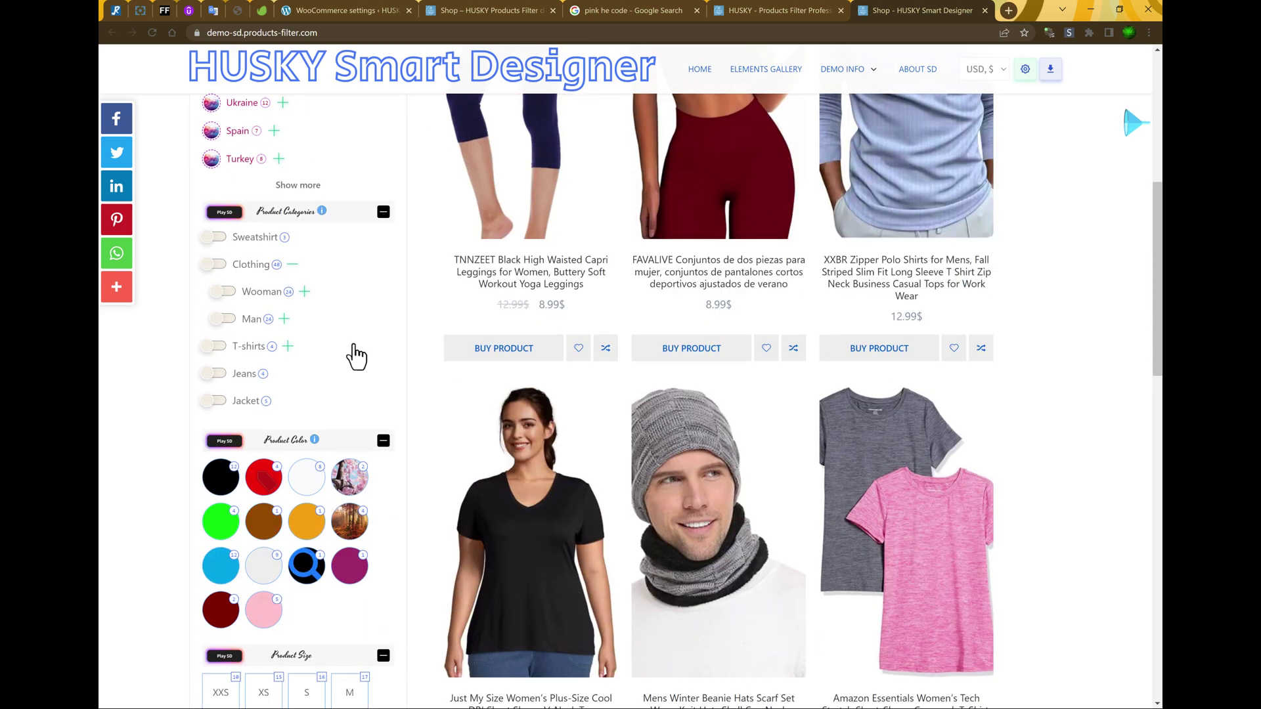
click(221, 293)
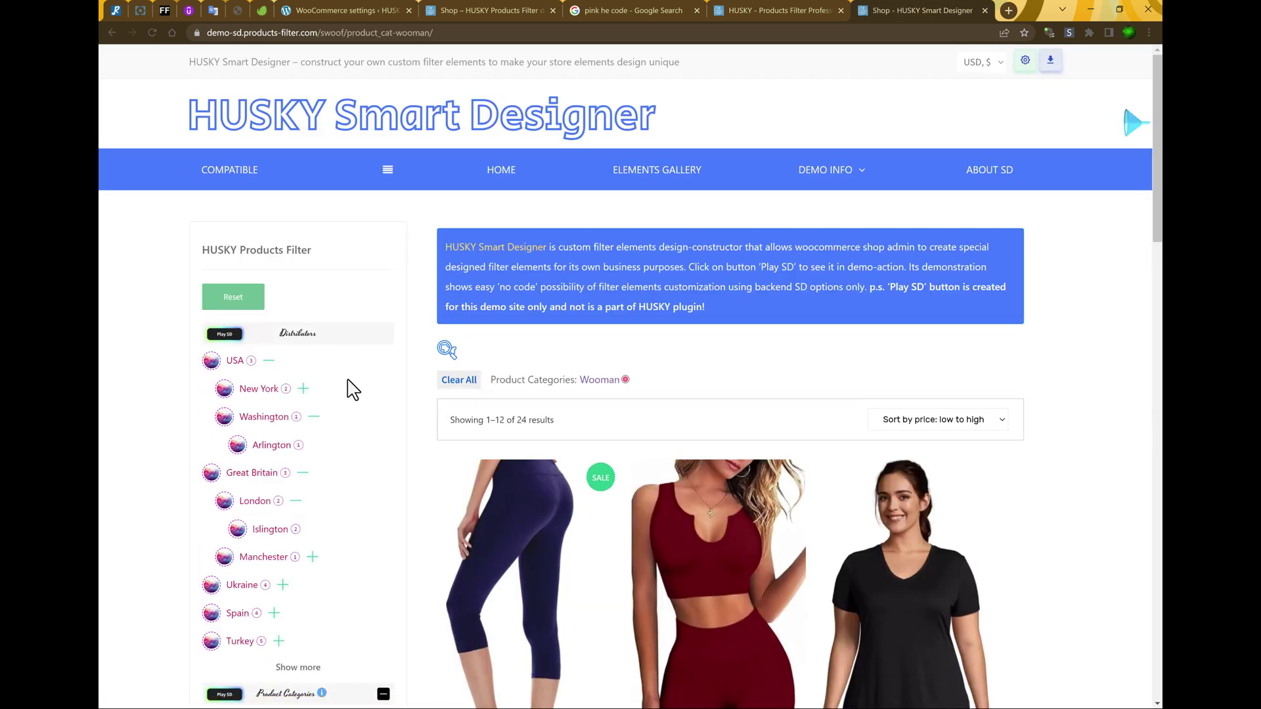
Play the Distributors Smart Designer demo
scroll(354, 394, down, 1)
scroll(355, 394, up, 1)
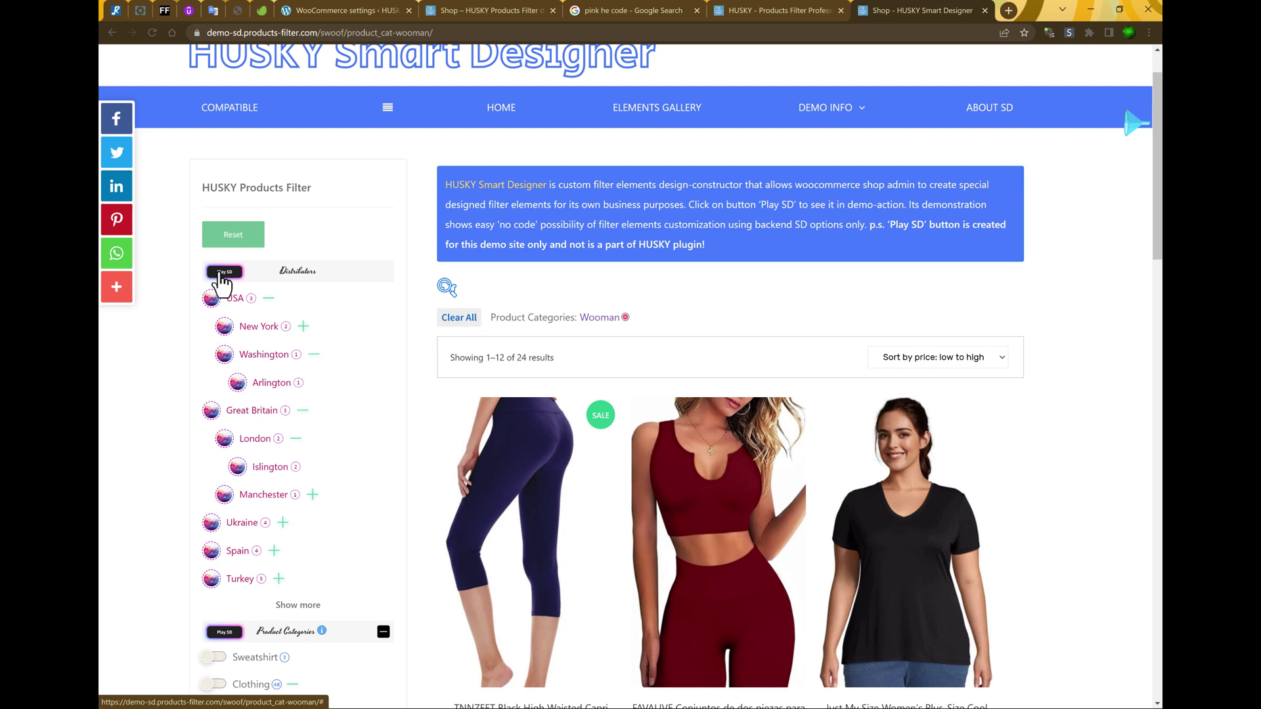
click(221, 274)
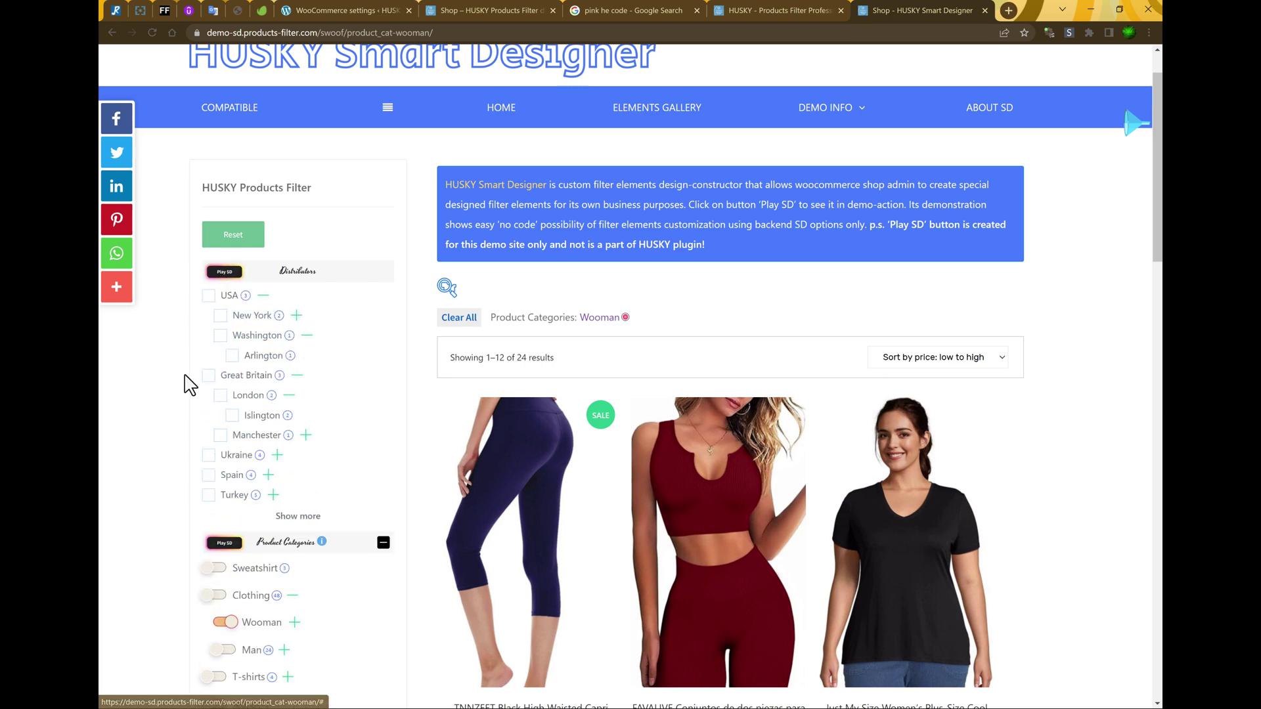
Play the Product Color design demo, then pause it
scroll(189, 383, down, 3)
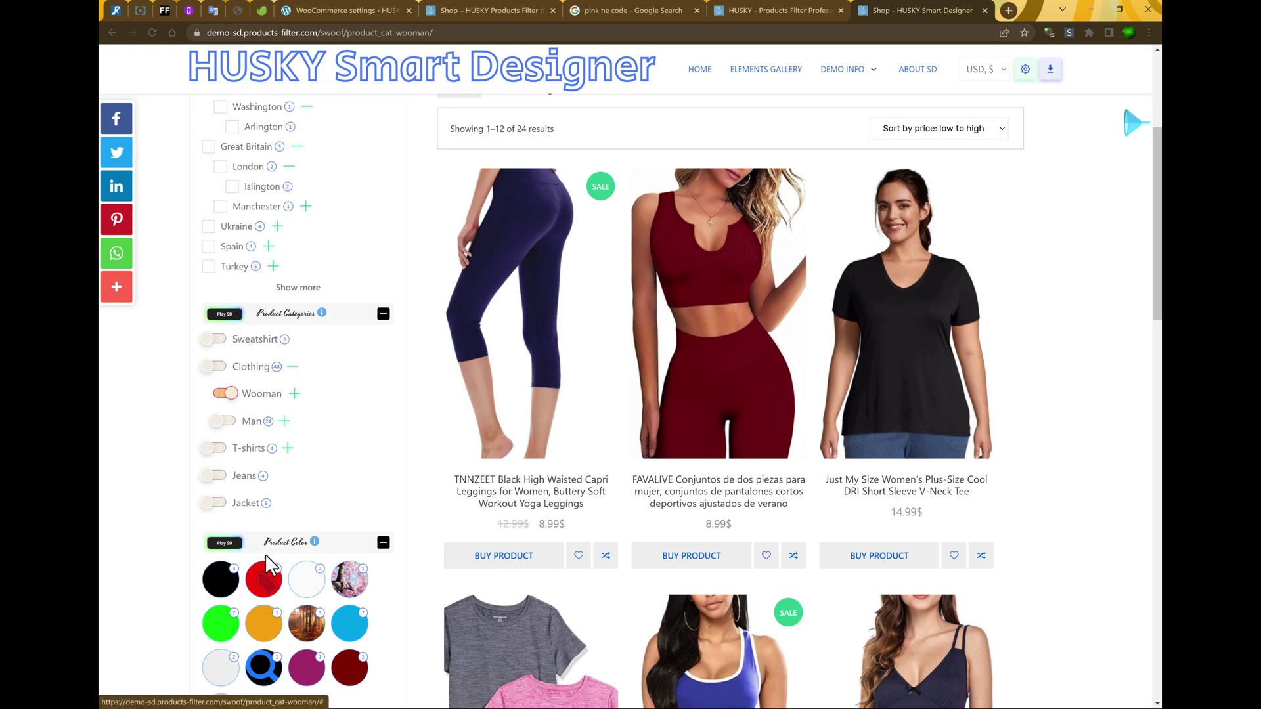
click(223, 543)
scroll(141, 525, down, 4)
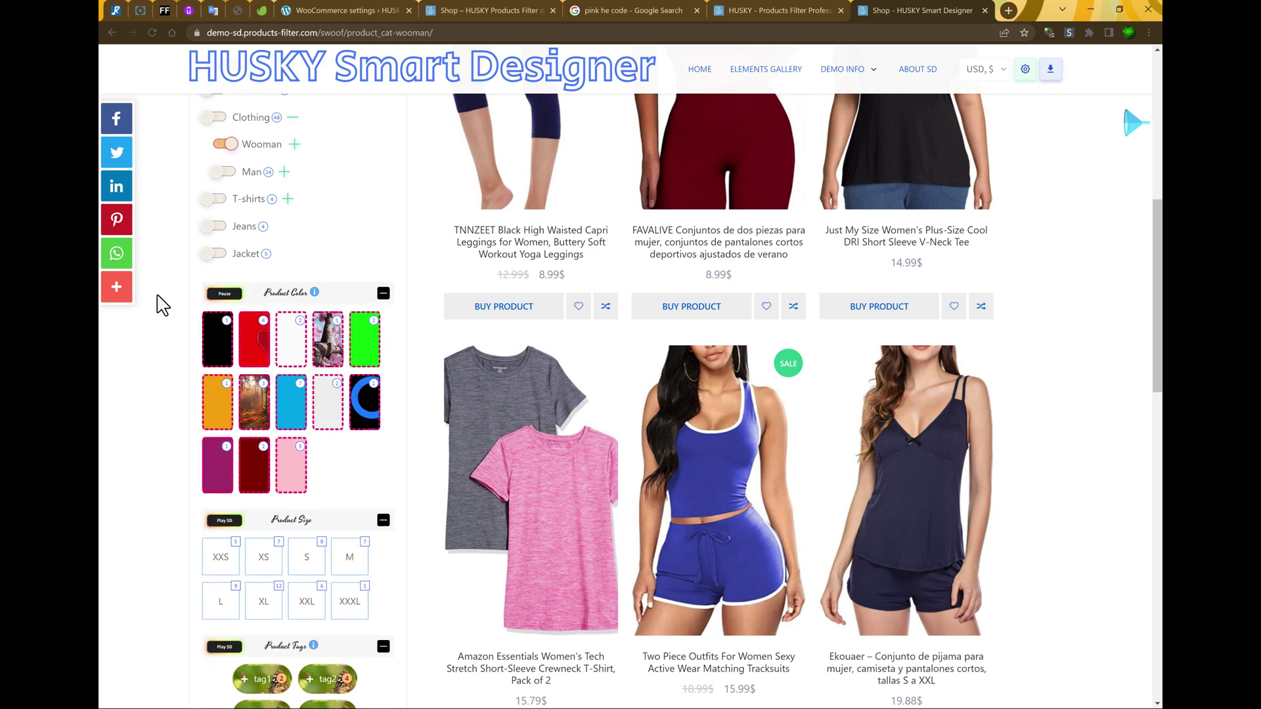
click(223, 294)
Play and pause the Product Size demo, showing oval picture-filled size labels with counters
scroll(197, 453, down, 3)
click(224, 334)
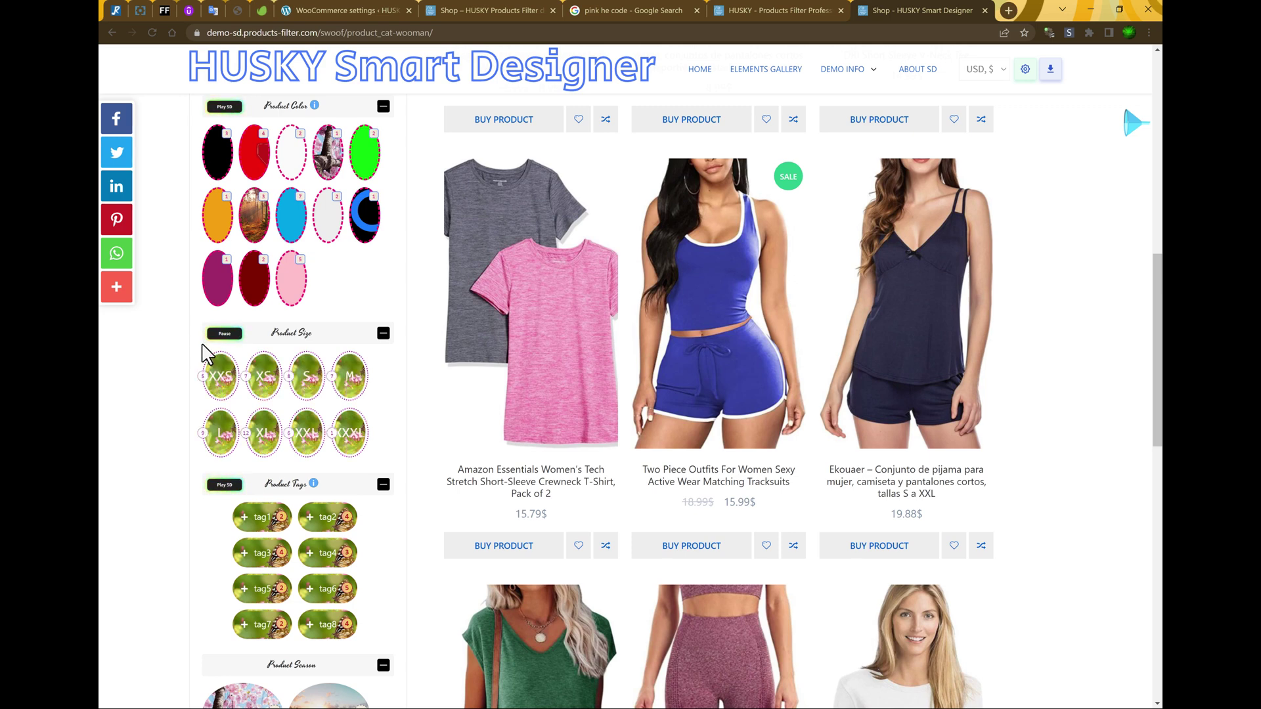
click(224, 333)
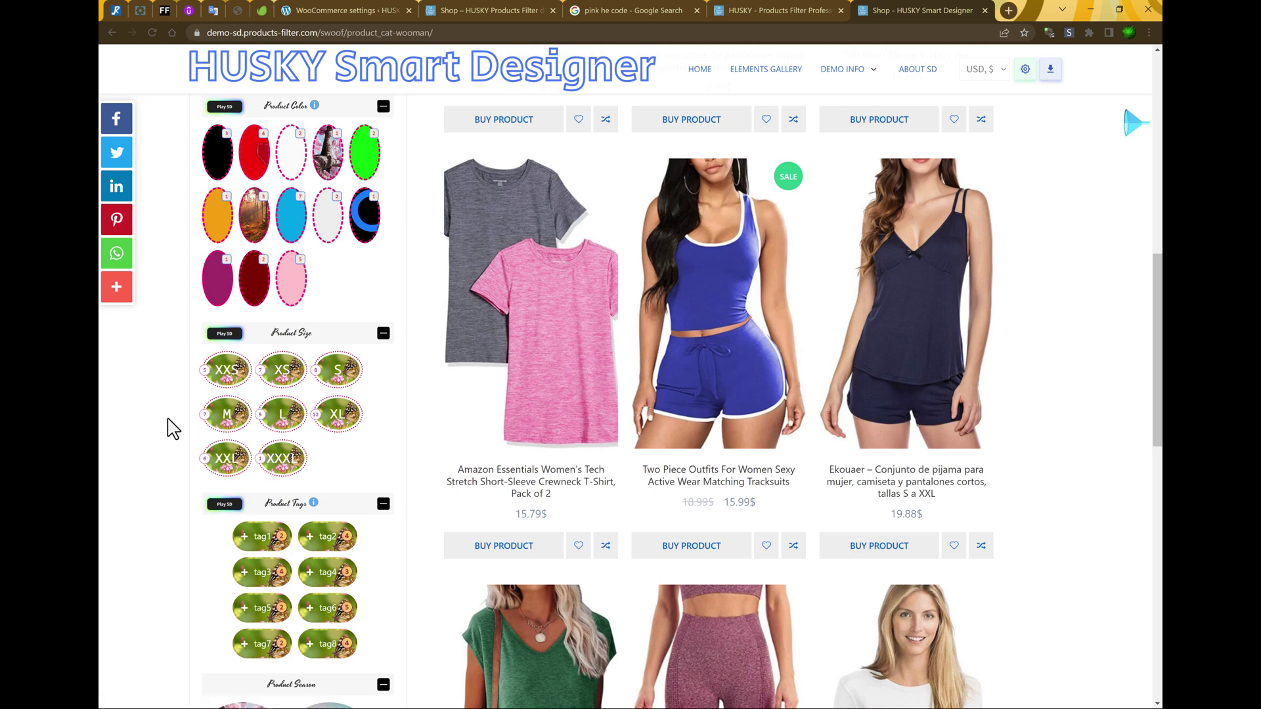
scroll(170, 427, down, 2)
scroll(170, 427, down, 3)
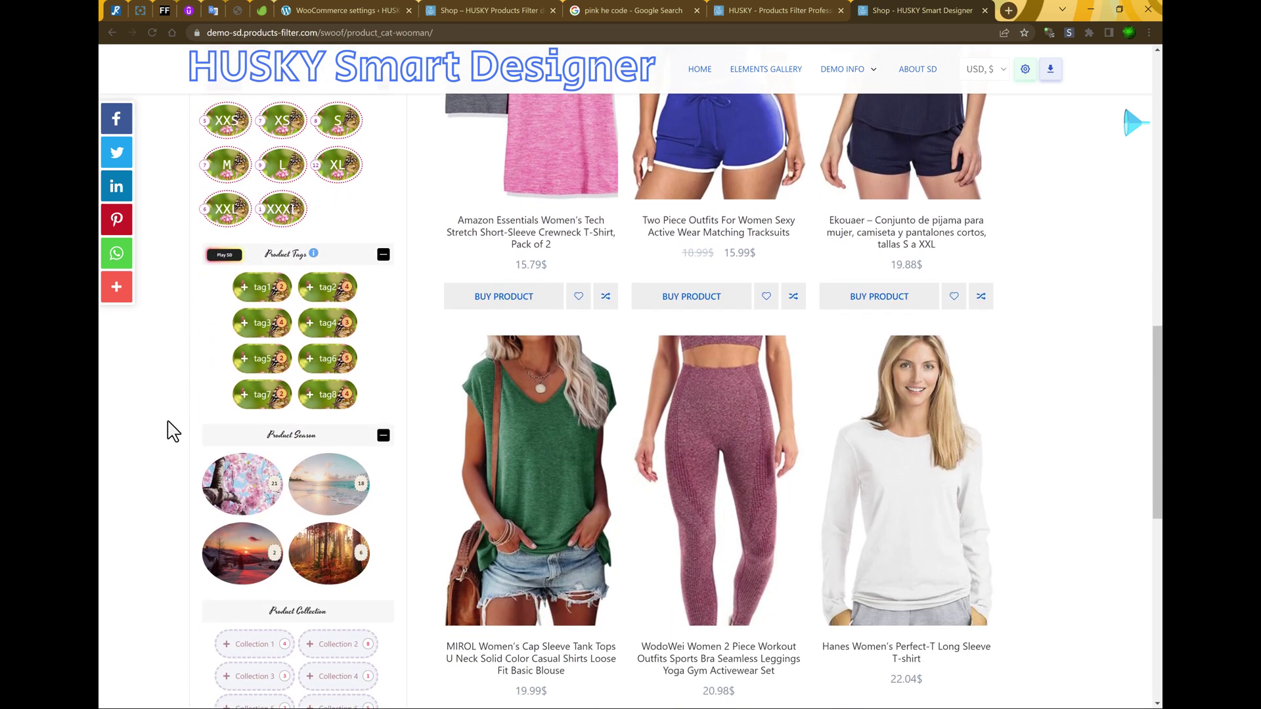